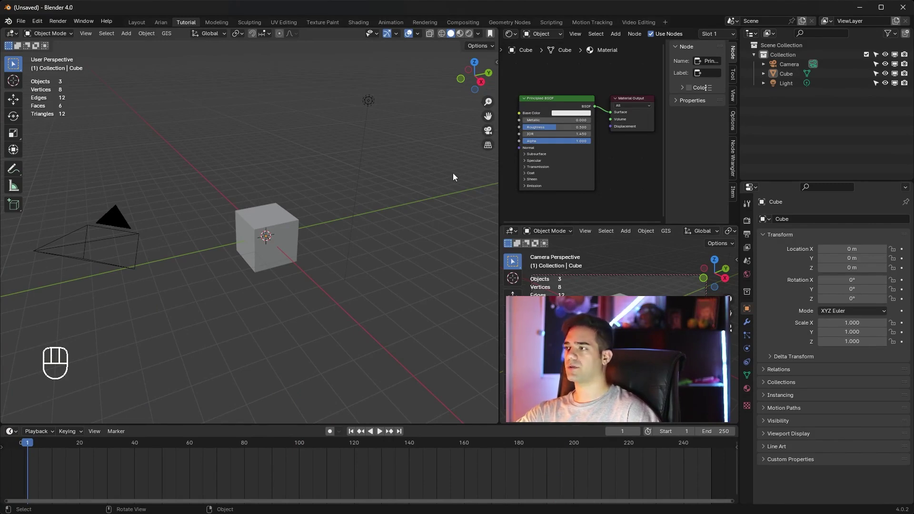
- Switch to the Motion Tracking workspace and check the IMG_0213 video's frame size and frame rate in its file properties
{"action": "left_click", "coordinate": [593, 23]}
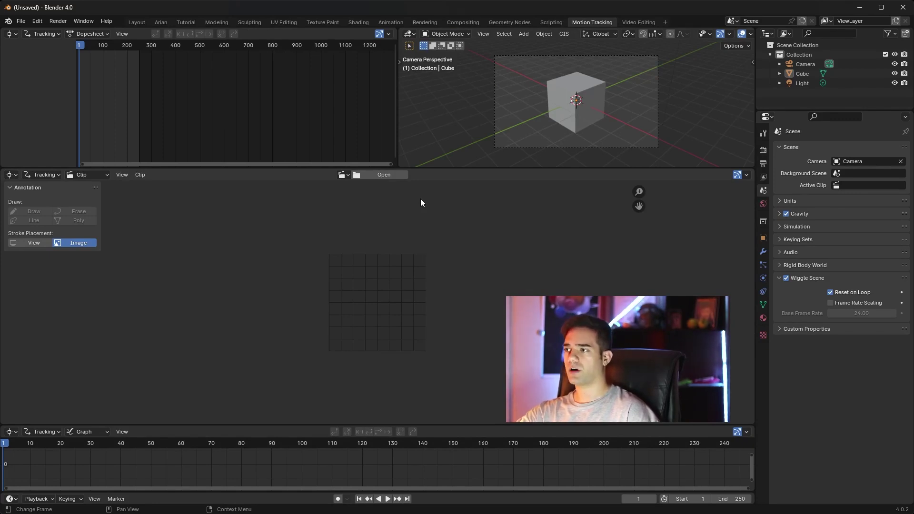
{"action": "key", "text": "alt+Tab"}
{"action": "left_click", "coordinate": [442, 176]}
{"action": "right_click", "coordinate": [442, 174]}
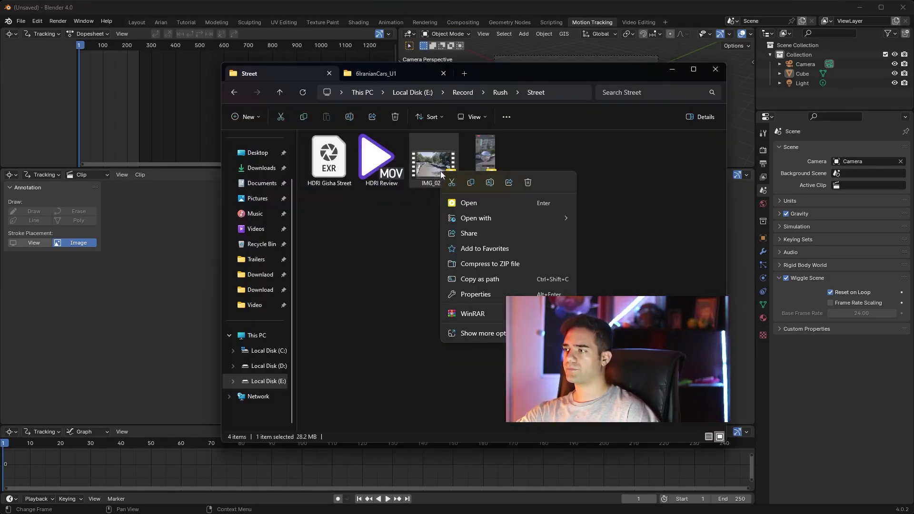
{"action": "key", "text": "Escape"}
{"action": "right_click", "coordinate": [413, 172]}
{"action": "left_click", "coordinate": [476, 390]}
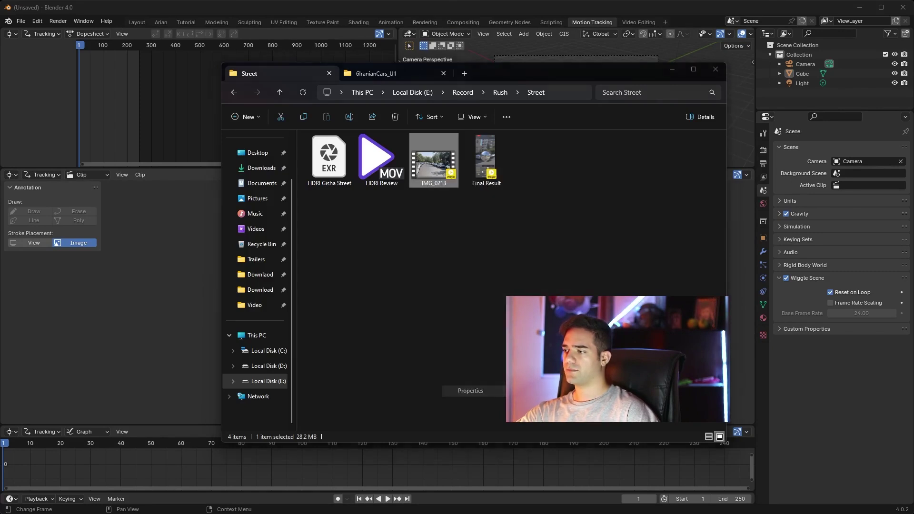
{"action": "left_click", "coordinate": [506, 195]}
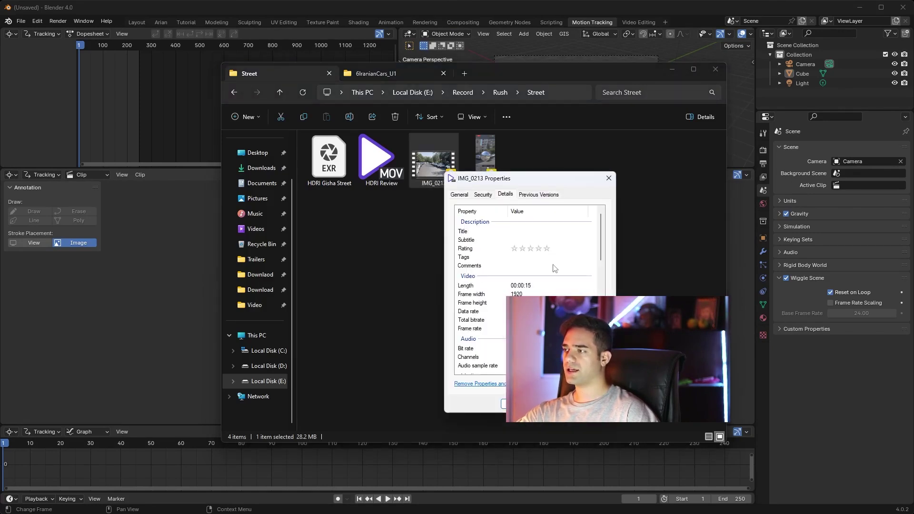
{"action": "scroll", "coordinate": [533, 243], "scroll_direction": "down", "scroll_amount": 5}
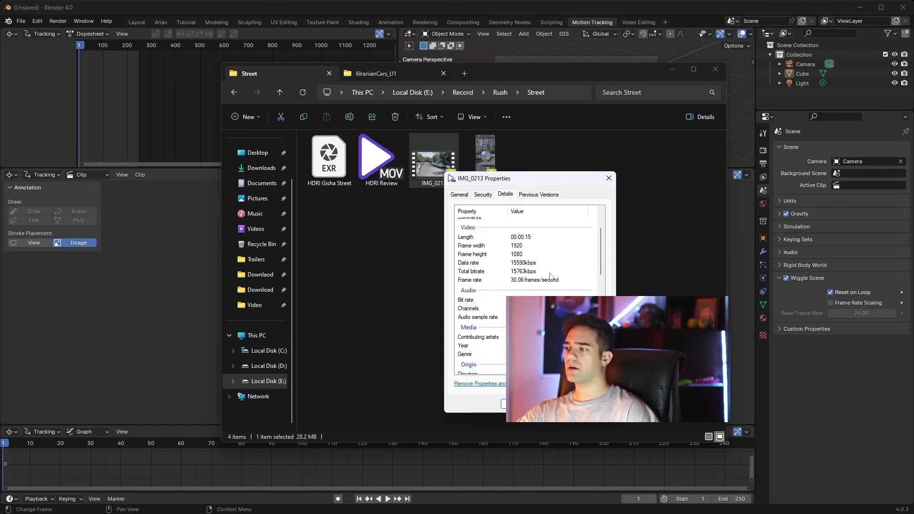
{"action": "left_click", "coordinate": [609, 180]}
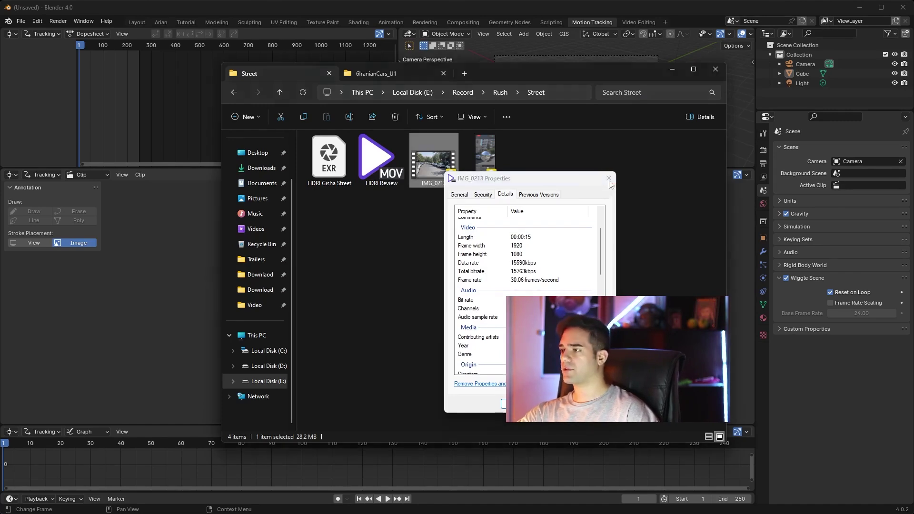
- Set the scene's output frame rate to 30 fps
{"action": "left_click", "coordinate": [764, 164]}
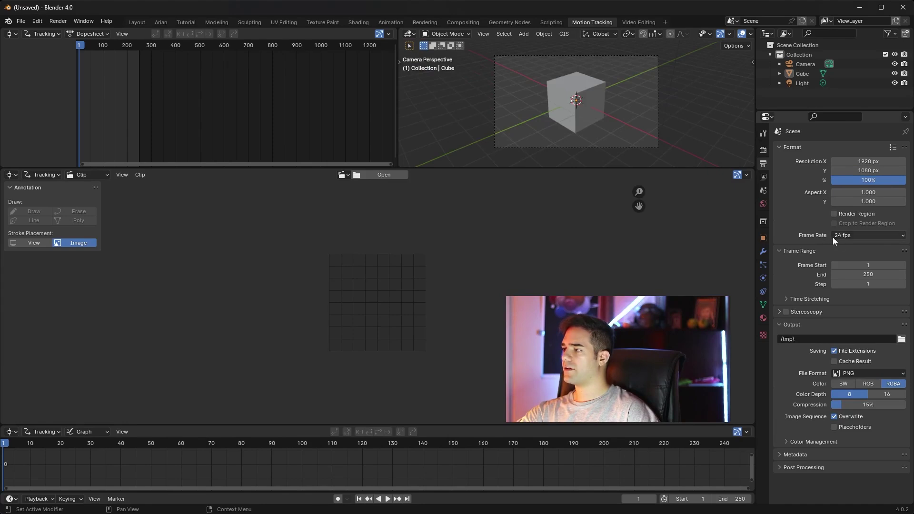
{"action": "left_click", "coordinate": [852, 235]}
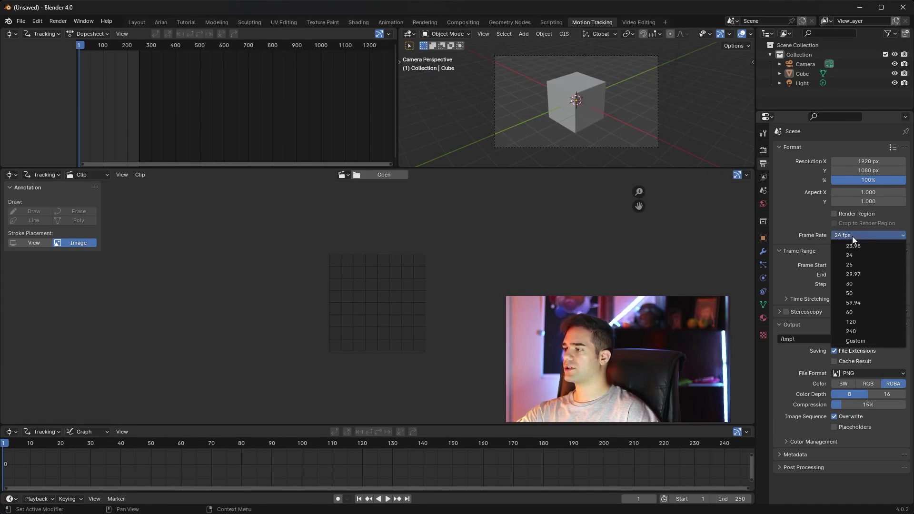
{"action": "left_click", "coordinate": [859, 285]}
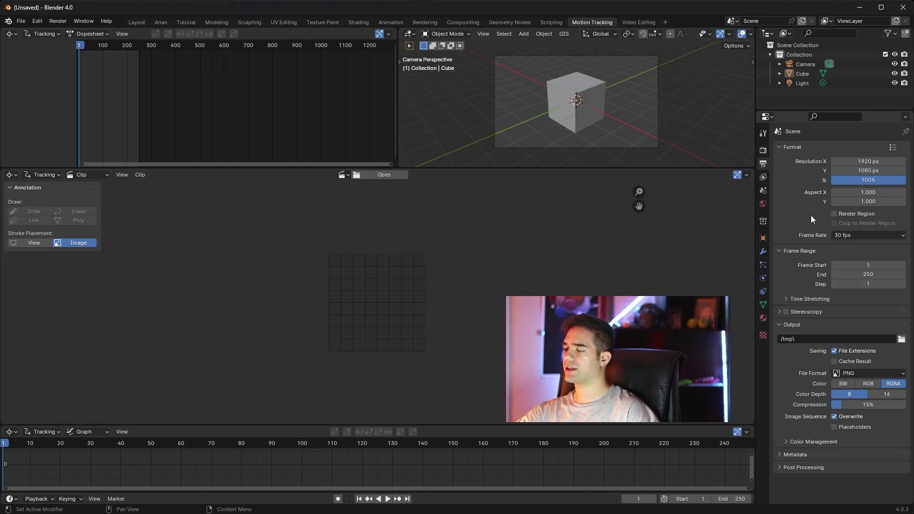
- Load the IMG_0213.MOV footage from the Street folder as the movie clip to track
{"action": "left_click", "coordinate": [399, 175]}
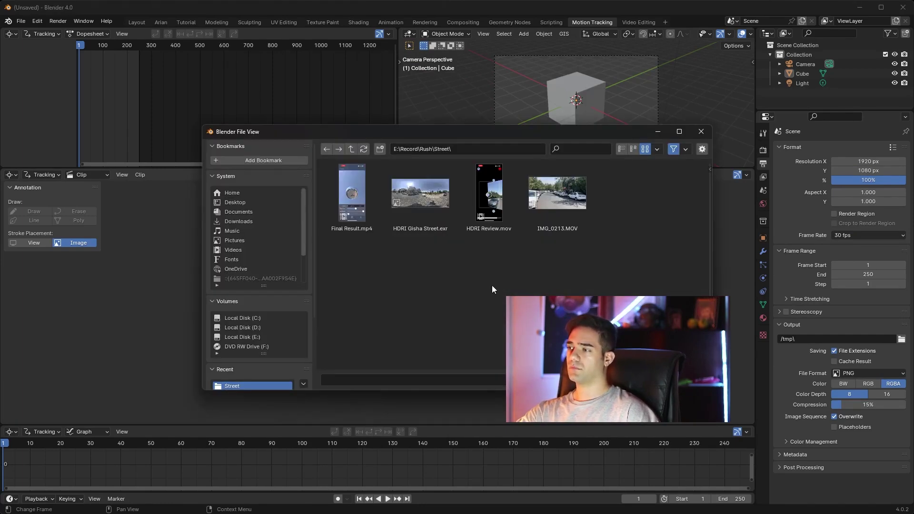
{"action": "double_click", "coordinate": [573, 212]}
{"action": "scroll", "coordinate": [416, 281], "scroll_direction": "down", "scroll_amount": 2}
{"action": "scroll", "coordinate": [423, 299], "scroll_direction": "up", "scroll_amount": 1}
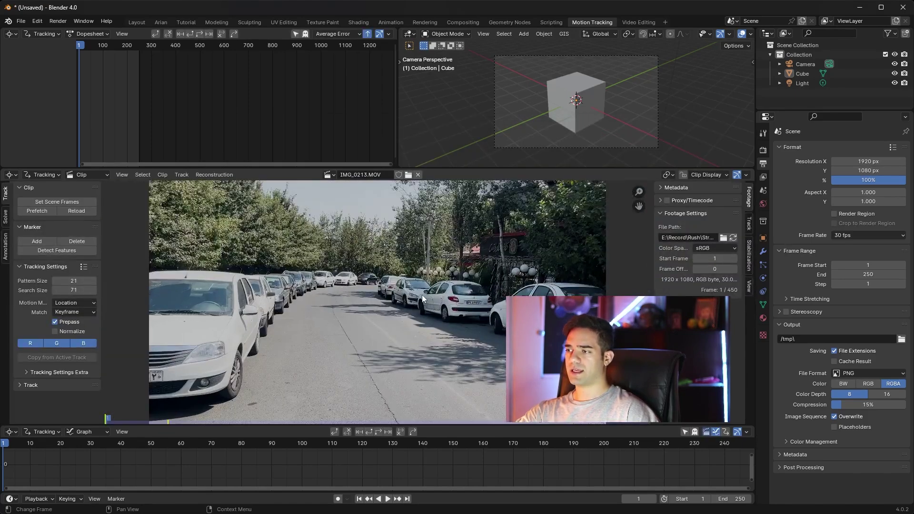
{"action": "scroll", "coordinate": [422, 299], "scroll_direction": "down", "scroll_amount": 1}
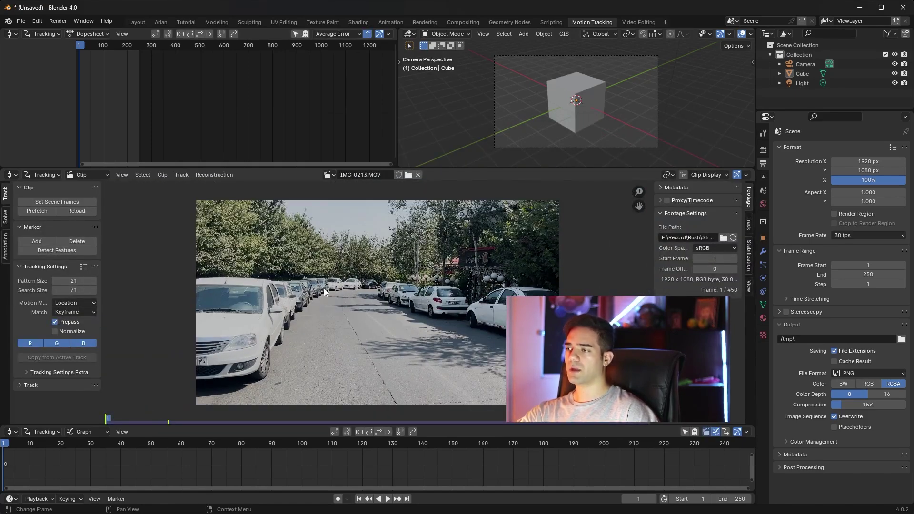
{"action": "scroll", "coordinate": [555, 452], "scroll_direction": "down", "scroll_amount": 3}
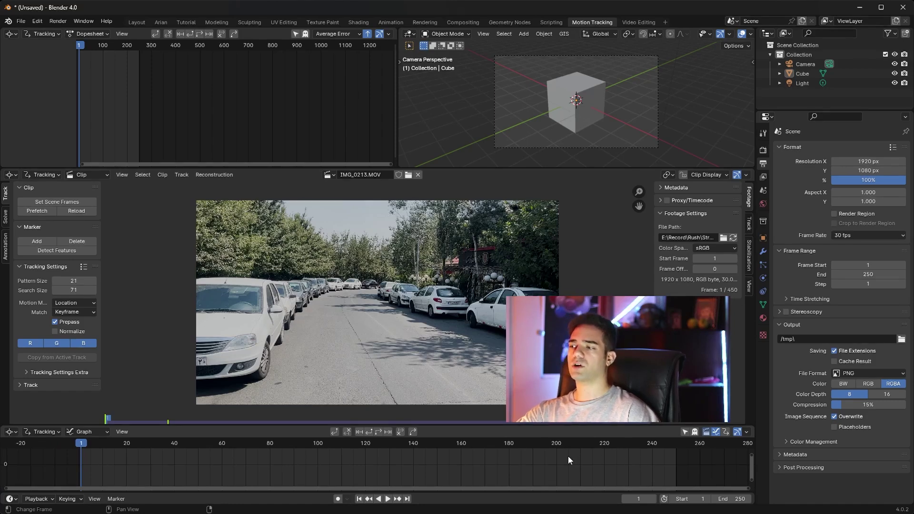
- Match the scene's frame range to the clip's 450 frames and scrub through the footage, returning to frame 0
{"action": "left_click", "coordinate": [61, 201]}
{"action": "scroll", "coordinate": [670, 461], "scroll_direction": "down", "scroll_amount": 5}
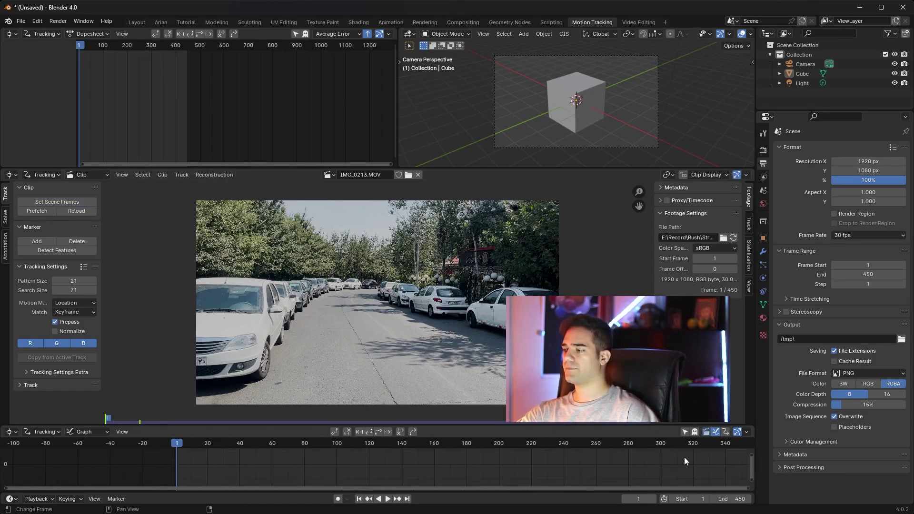
{"action": "scroll", "coordinate": [689, 458], "scroll_direction": "down", "scroll_amount": 3}
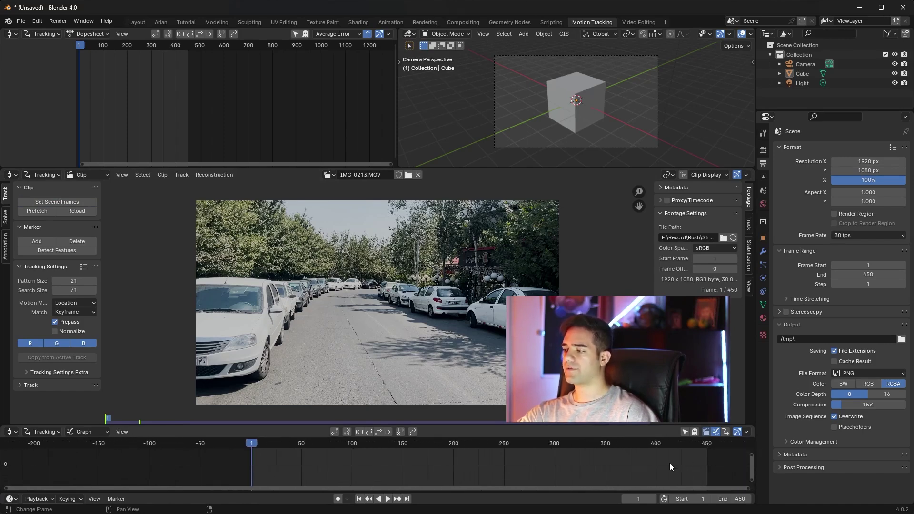
{"action": "left_click_drag", "start_coordinate": [279, 443], "coordinate": [456, 447]}
{"action": "left_click_drag", "start_coordinate": [579, 450], "coordinate": [250, 445]}
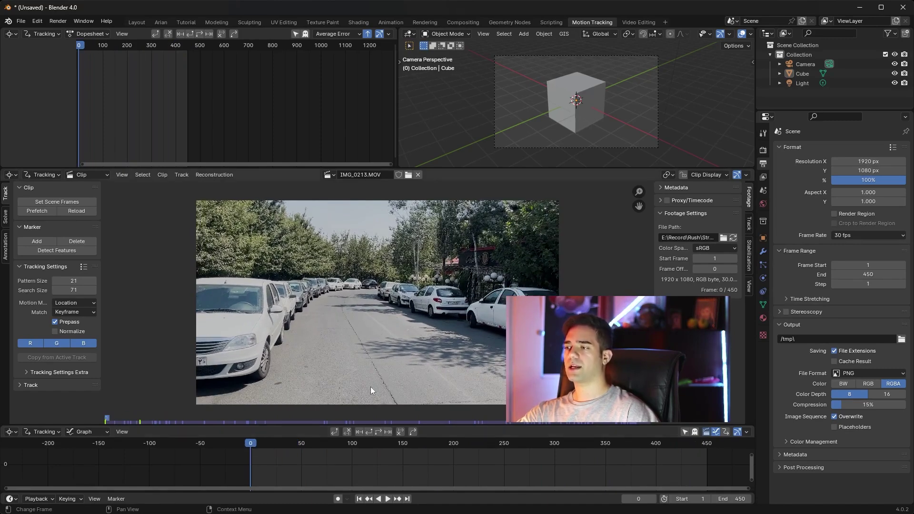
- Enable Normalize in the tracking settings and set the motion model to Location, Rotation & Scale
{"action": "left_click", "coordinate": [62, 328]}
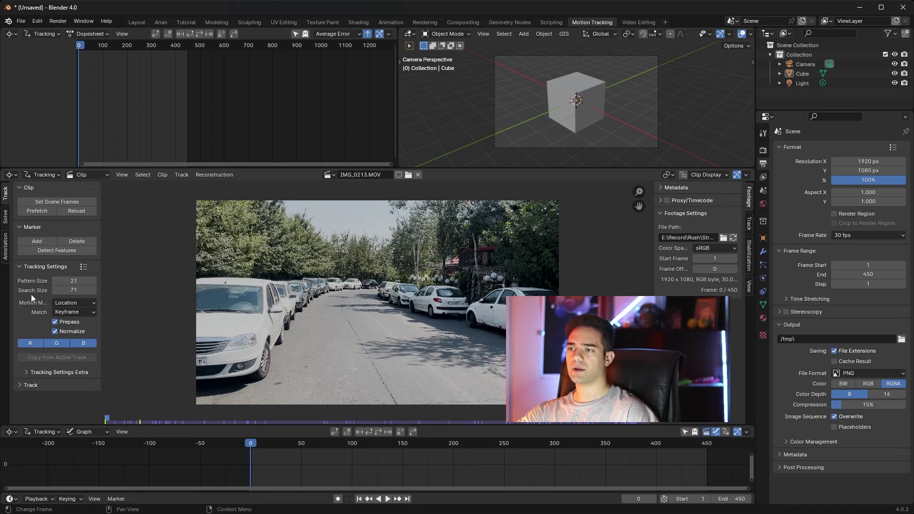
{"action": "left_click", "coordinate": [75, 304]}
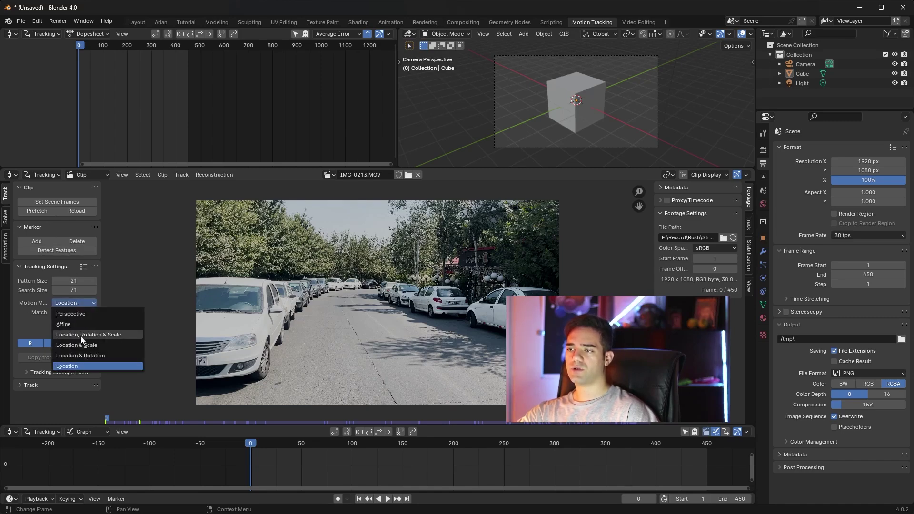
{"action": "left_click", "coordinate": [104, 336]}
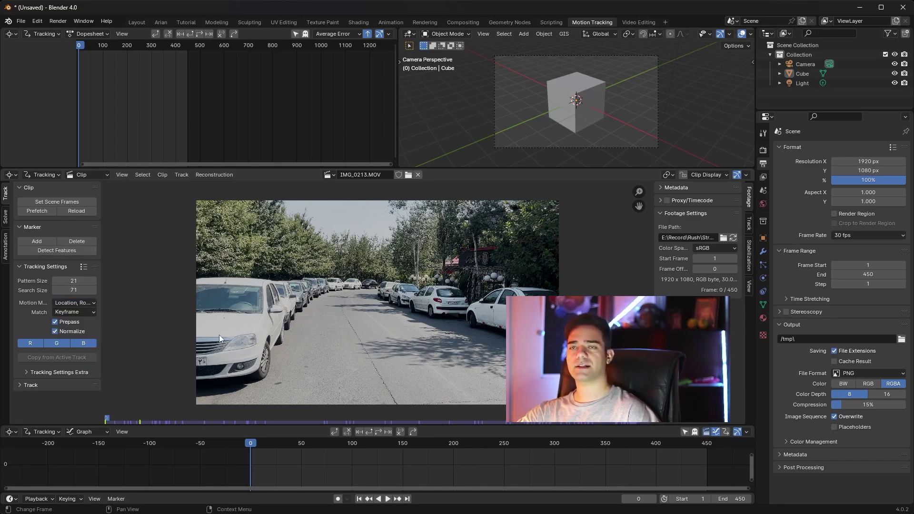
- Preview the footage, detect features across the whole frame at frame 0, and track the markers forward through the clip
{"action": "left_click_drag", "start_coordinate": [282, 439], "coordinate": [472, 443]}
{"action": "left_click_drag", "start_coordinate": [673, 436], "coordinate": [251, 458]}
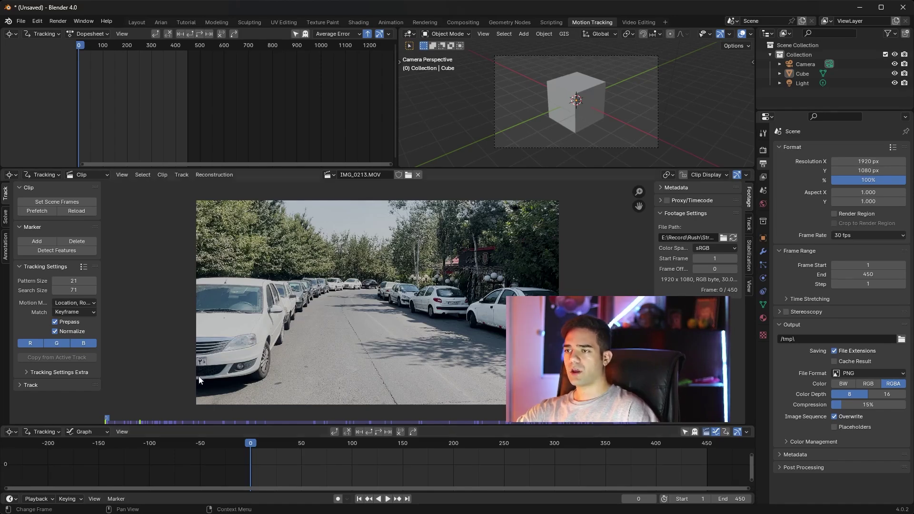
{"action": "left_click", "coordinate": [67, 250]}
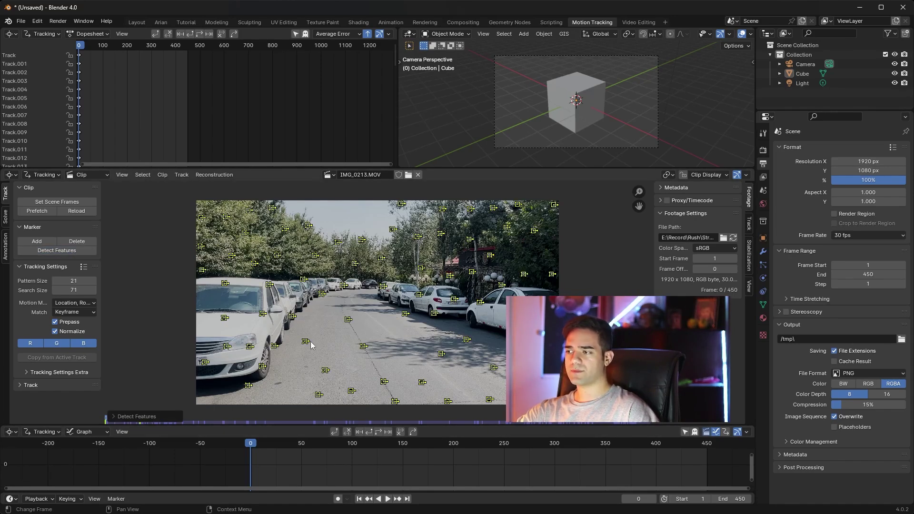
{"action": "left_click", "coordinate": [161, 417]}
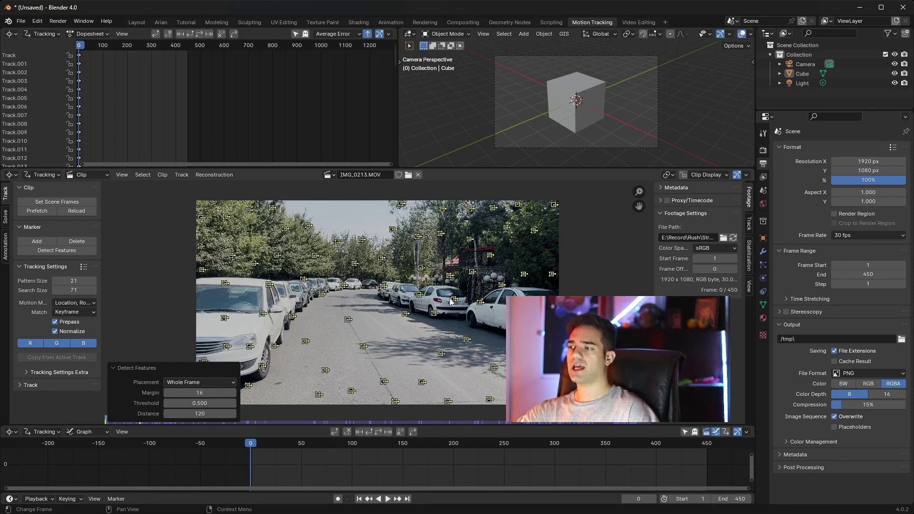
{"action": "left_click", "coordinate": [378, 432]}
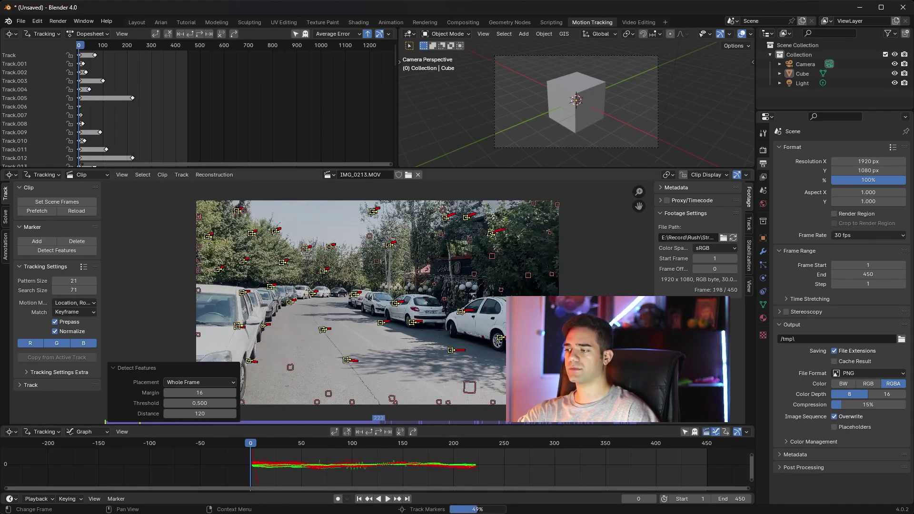
- Enlarge the tracking graph and examine the stray track curves near the clip's start while scrubbing between frames 78 and 97
{"action": "left_click_drag", "start_coordinate": [705, 450], "coordinate": [345, 453]}
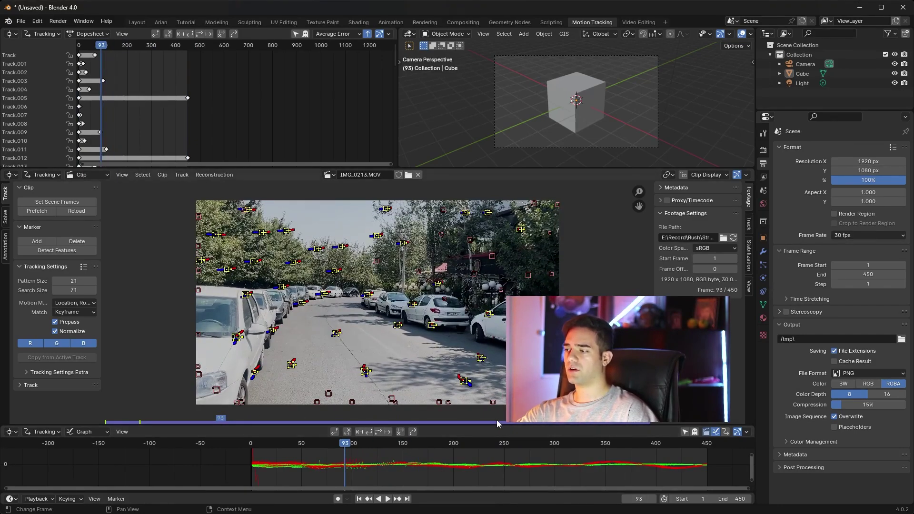
{"action": "left_click_drag", "start_coordinate": [502, 425], "coordinate": [502, 351]}
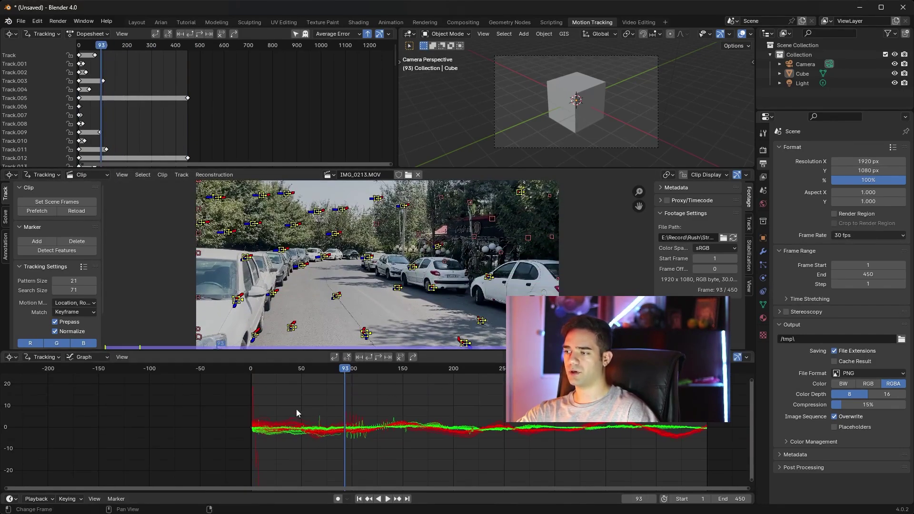
{"action": "left_click", "coordinate": [308, 436]}
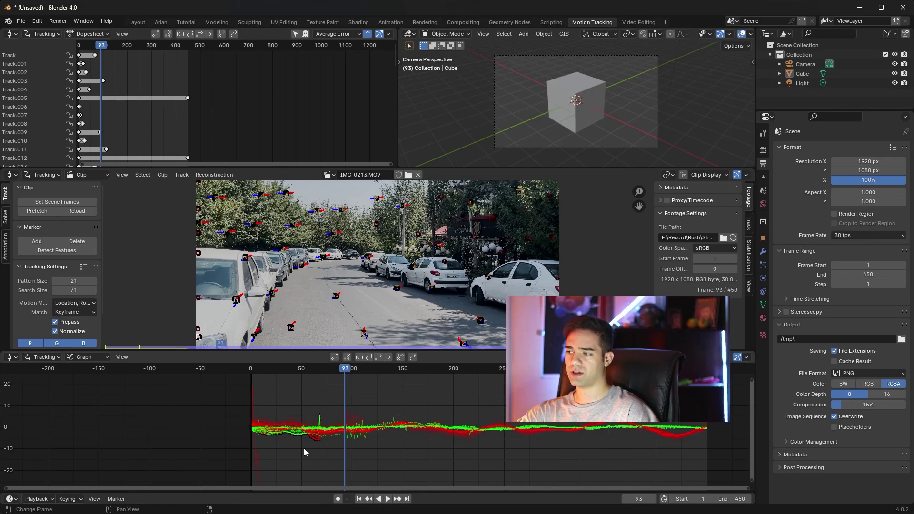
{"action": "left_click", "coordinate": [265, 459]}
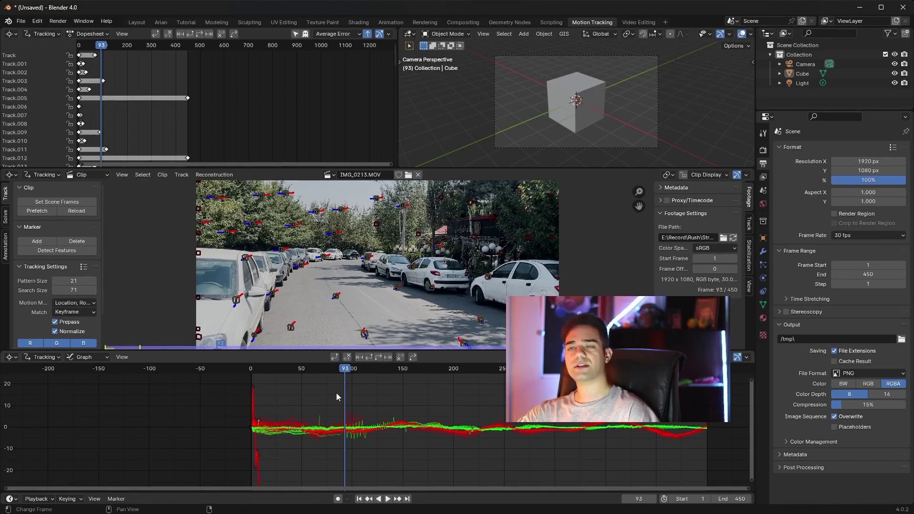
{"action": "mouse_move", "coordinate": [347, 373]}
{"action": "left_mouse_down"}
{"action": "mouse_move", "coordinate": [380, 372]}
{"action": "mouse_move", "coordinate": [331, 373]}
{"action": "left_mouse_up"}
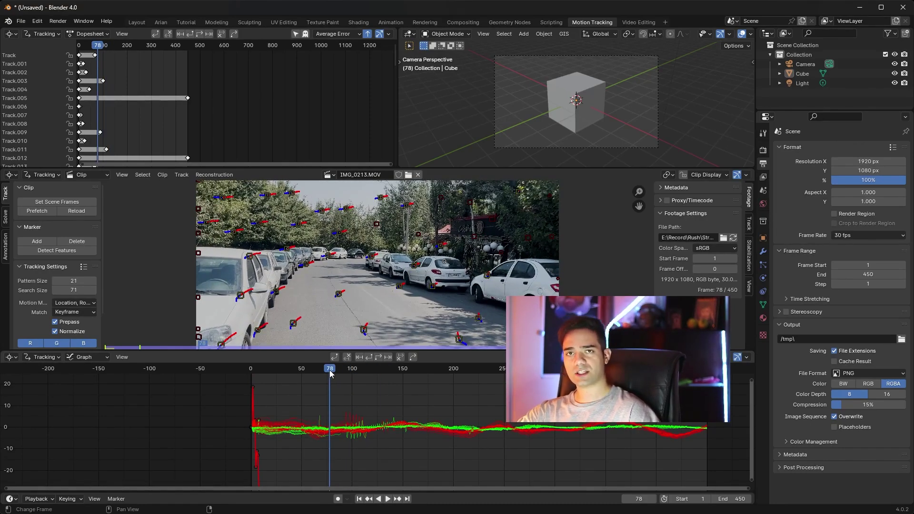
{"action": "left_click_drag", "start_coordinate": [330, 373], "coordinate": [349, 382]}
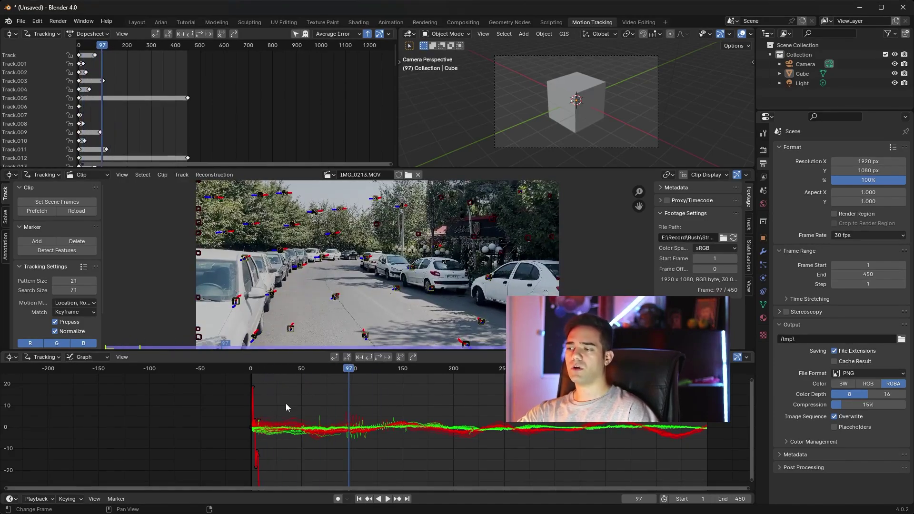
{"action": "left_click", "coordinate": [253, 404]}
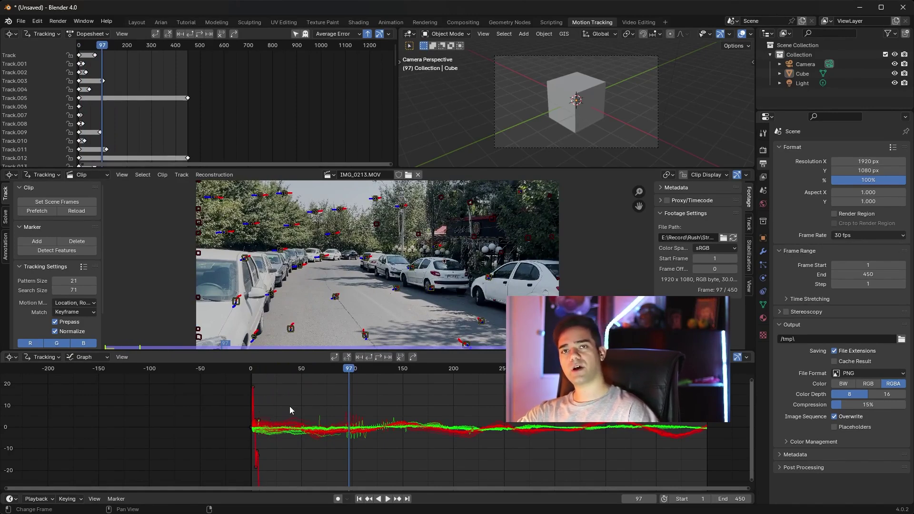
- Set the Clean Up frames threshold in the camera solve settings to 450
{"action": "left_click", "coordinate": [5, 217]}
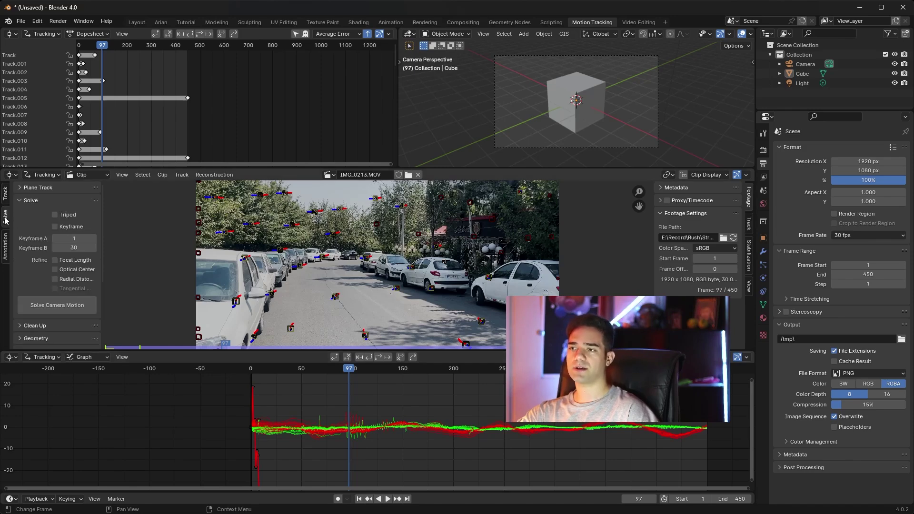
{"action": "scroll", "coordinate": [27, 265], "scroll_direction": "down", "scroll_amount": 3}
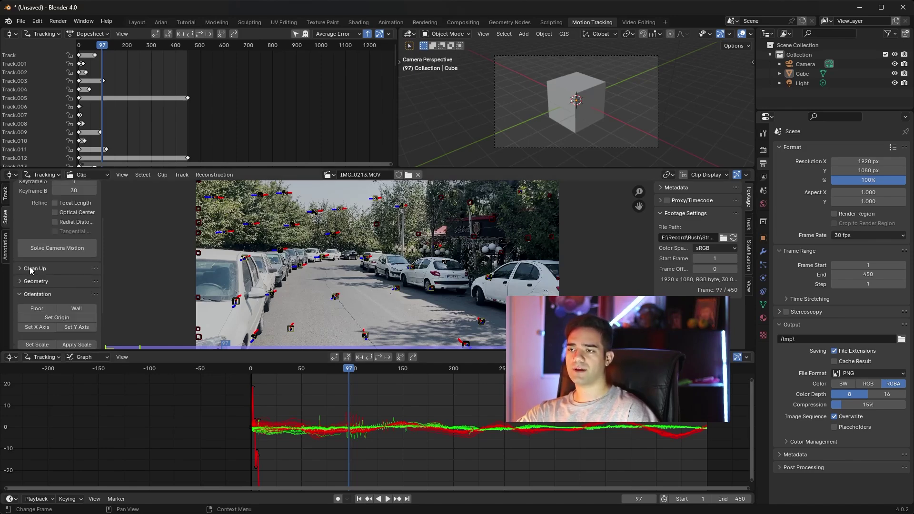
{"action": "left_click", "coordinate": [36, 268]}
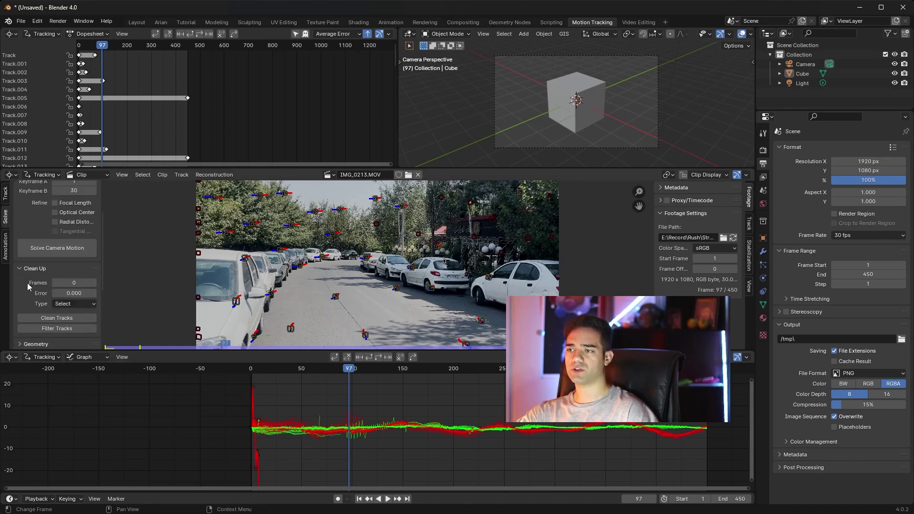
{"action": "left_click", "coordinate": [84, 283]}
{"action": "type", "text": "4"}
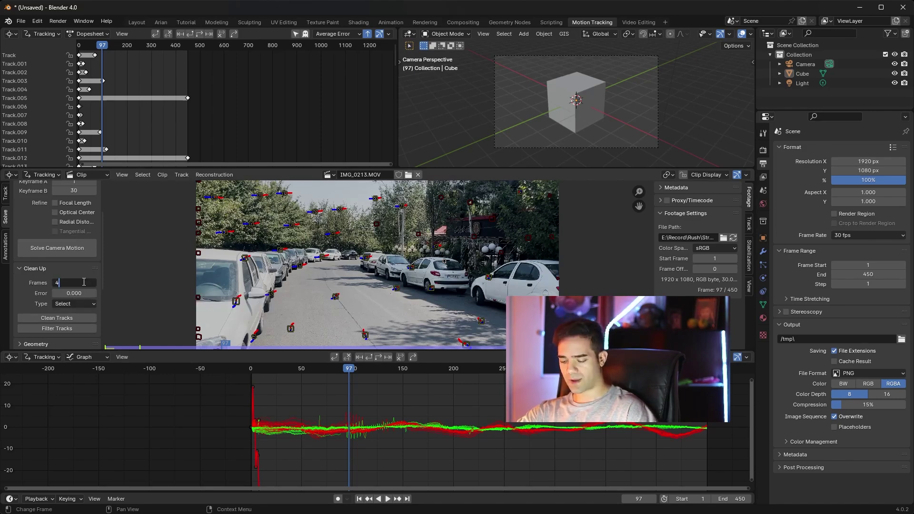
{"action": "type", "text": "50"}
{"action": "key", "text": "Return"}
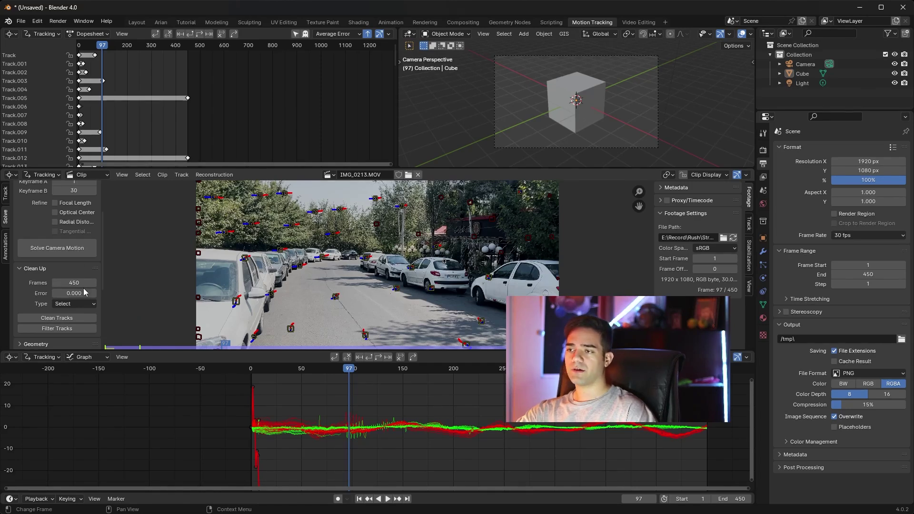
- Set the Clean Up error to 0.1 and its type to Delete Track, and clean the tracks
{"action": "left_click", "coordinate": [84, 293]}
{"action": "type", "text": "0."}
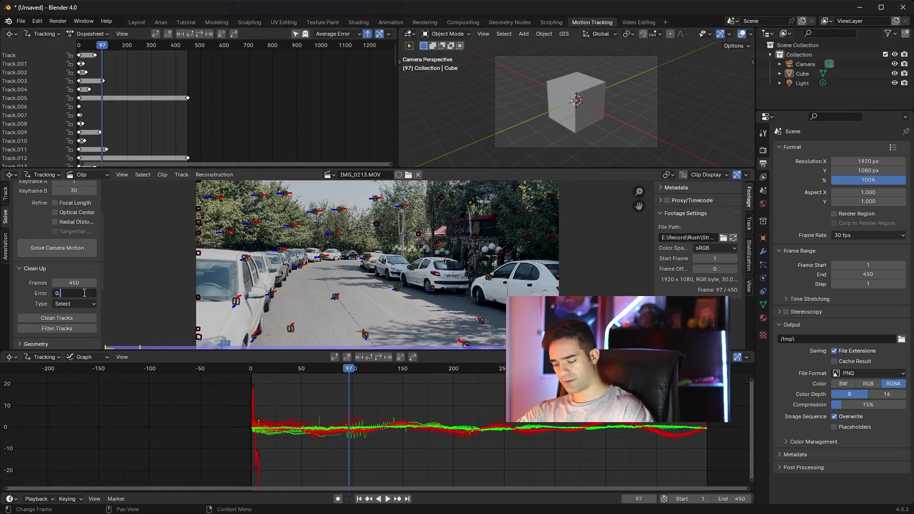
{"action": "type", "text": "1"}
{"action": "key", "text": "Return"}
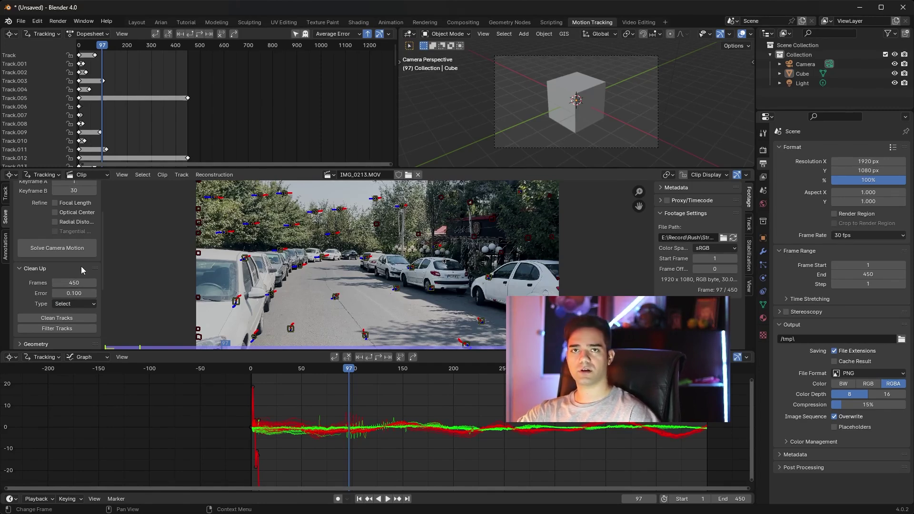
{"action": "left_click", "coordinate": [69, 305]}
{"action": "left_click", "coordinate": [88, 326]}
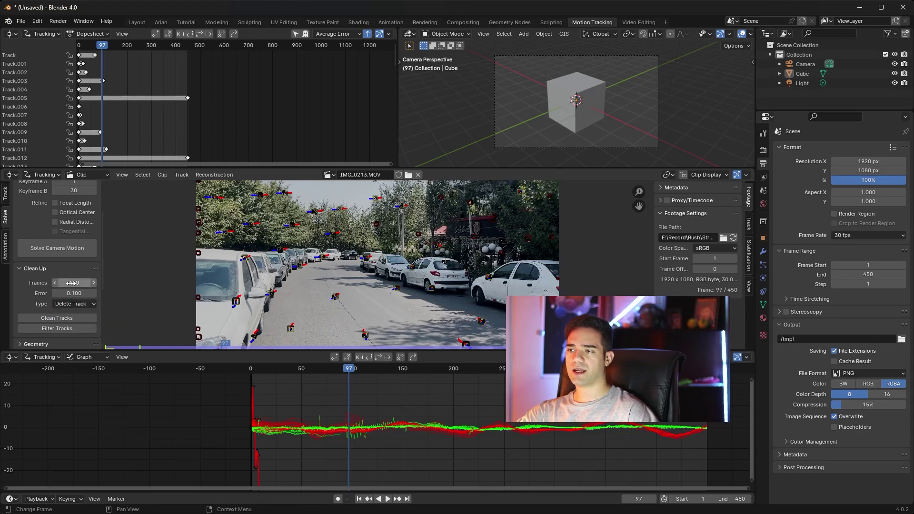
{"action": "left_click", "coordinate": [63, 318]}
- Check the remaining tracks around frame 239, select all markers, and return the playhead to frame 0
{"action": "left_click_drag", "start_coordinate": [428, 379], "coordinate": [492, 380]}
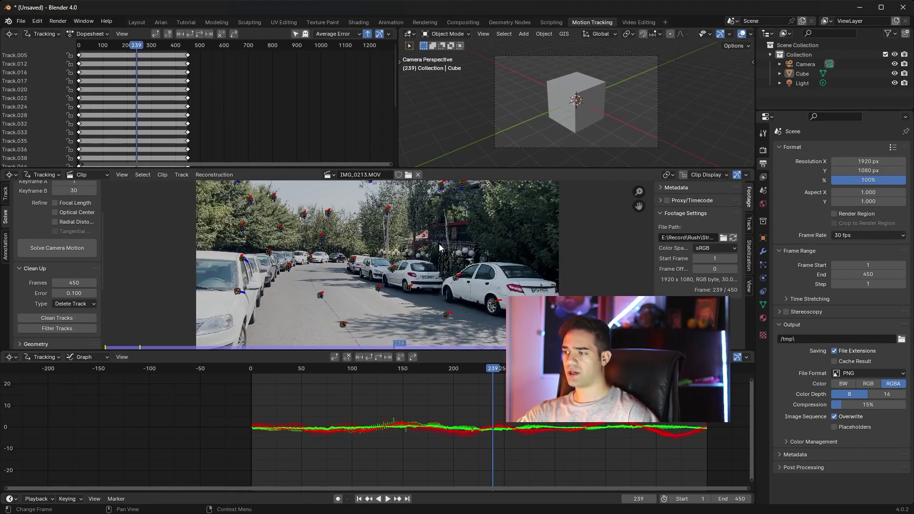
{"action": "key", "text": "a"}
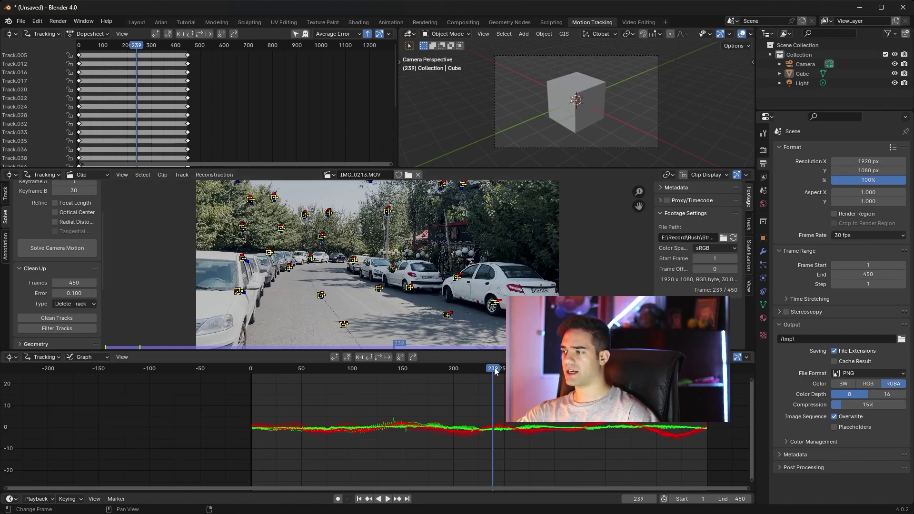
{"action": "left_click_drag", "start_coordinate": [497, 371], "coordinate": [250, 392]}
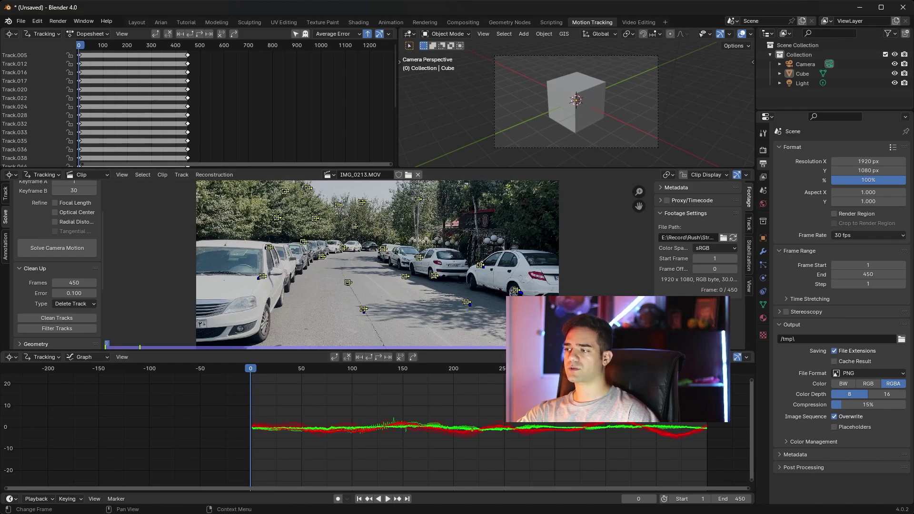
- Enable refinement of Focal Length, Optical Center and Radial Distortion, and solve the camera motion
{"action": "left_click_drag", "start_coordinate": [34, 352], "coordinate": [33, 391]}
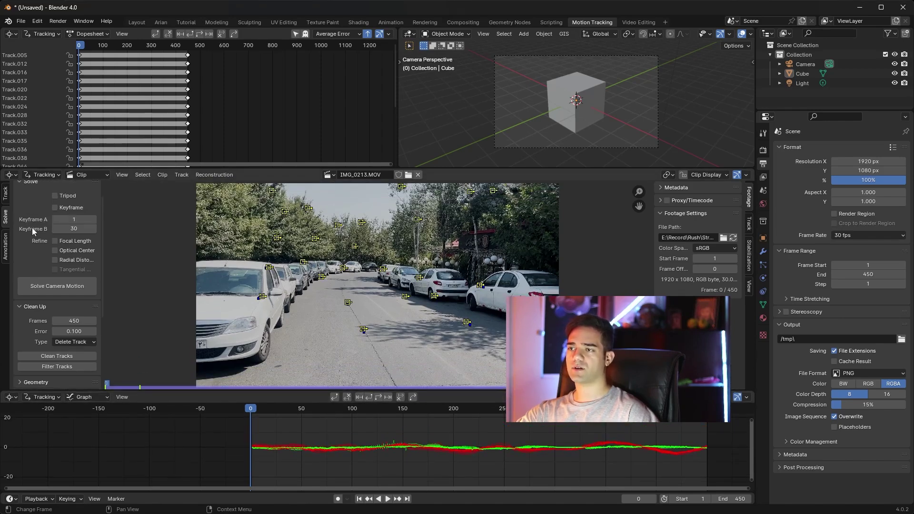
{"action": "left_click", "coordinate": [61, 253]}
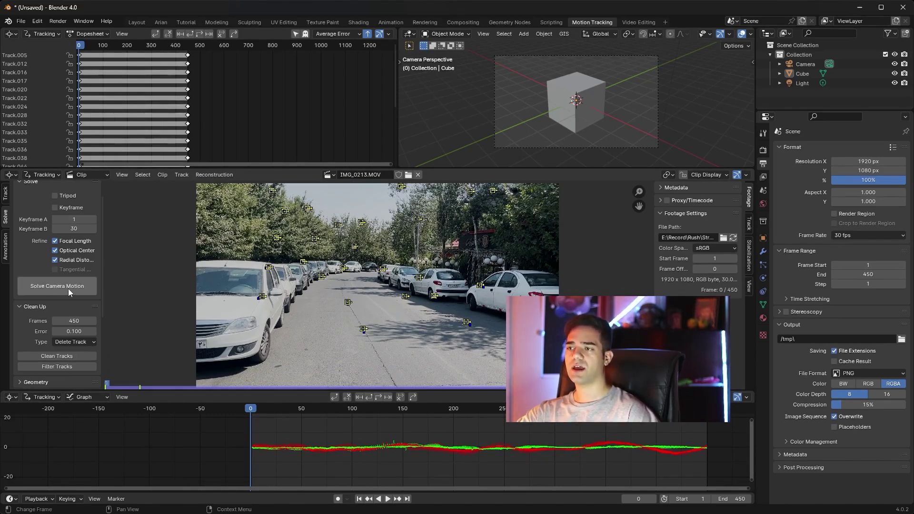
{"action": "left_click", "coordinate": [68, 289]}
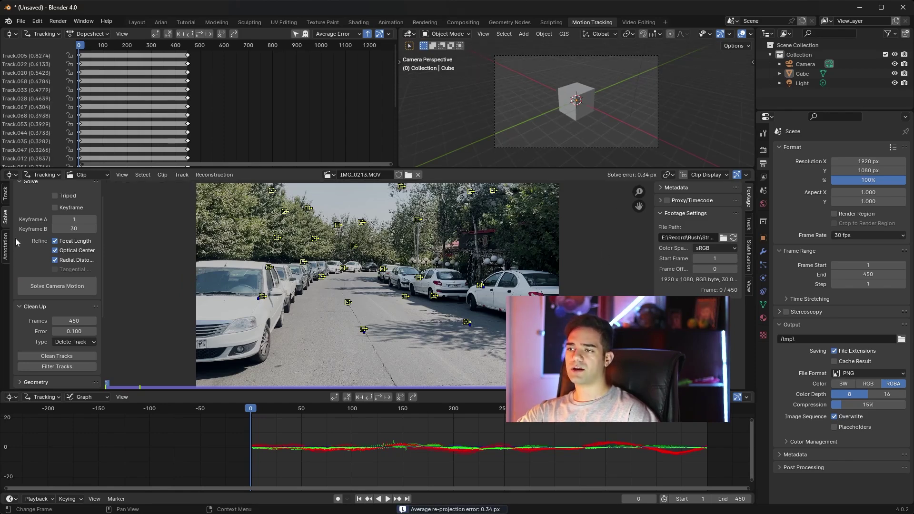
- Set up the tracking scene from the solved camera and check its alignment by scrubbing to frame 172
{"action": "scroll", "coordinate": [22, 249], "scroll_direction": "down", "scroll_amount": 5}
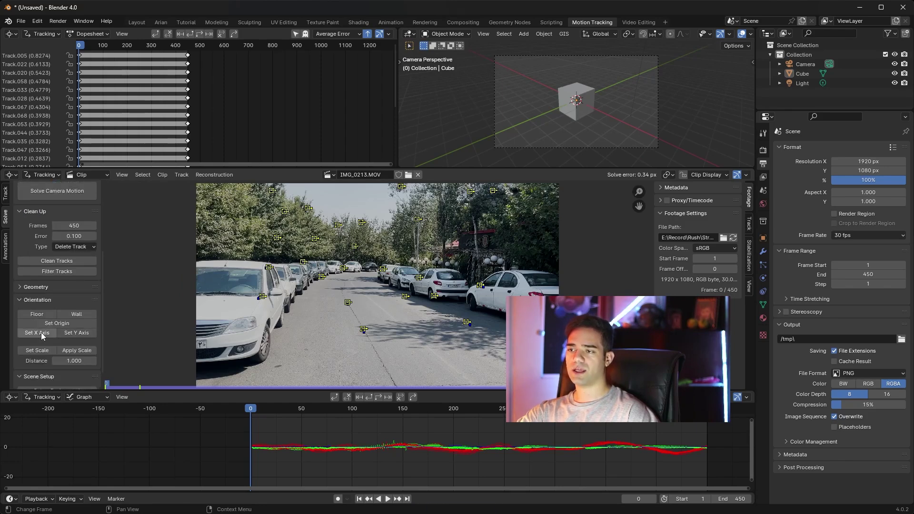
{"action": "scroll", "coordinate": [29, 354], "scroll_direction": "down", "scroll_amount": 1}
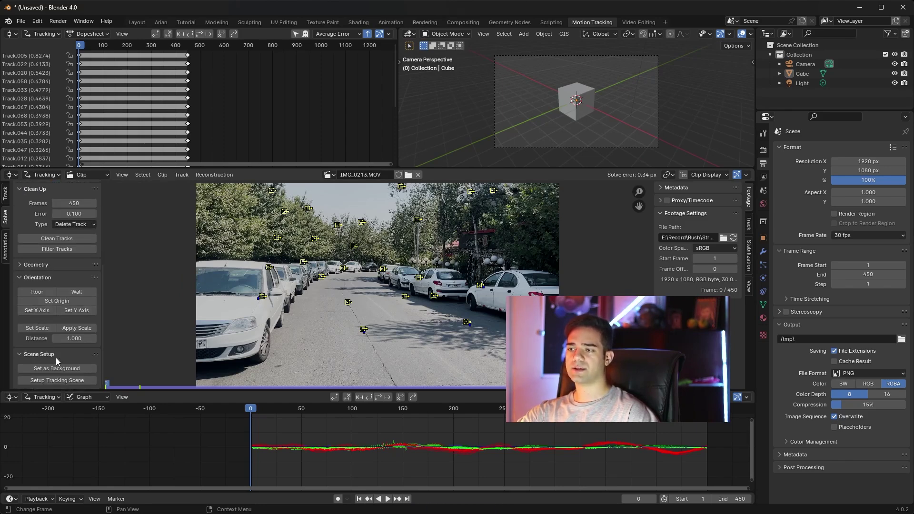
{"action": "left_click", "coordinate": [71, 382]}
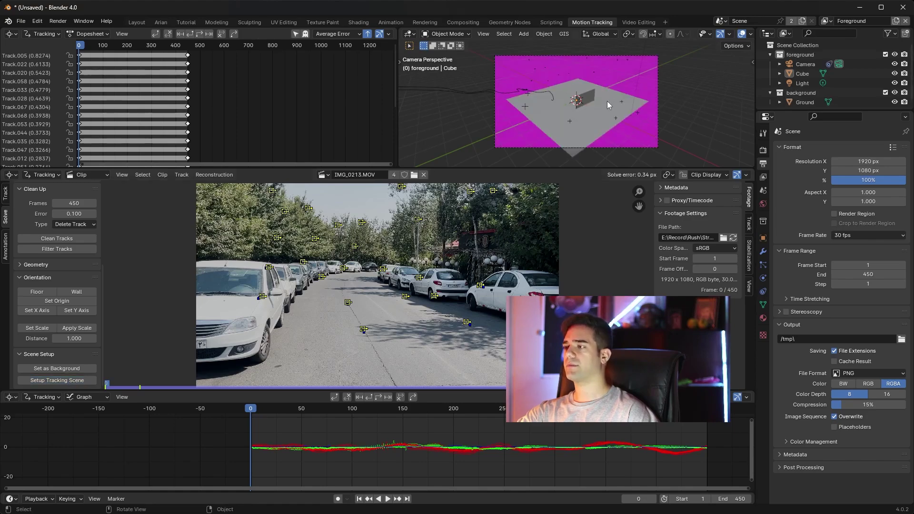
{"action": "left_click_drag", "start_coordinate": [257, 410], "coordinate": [339, 410]}
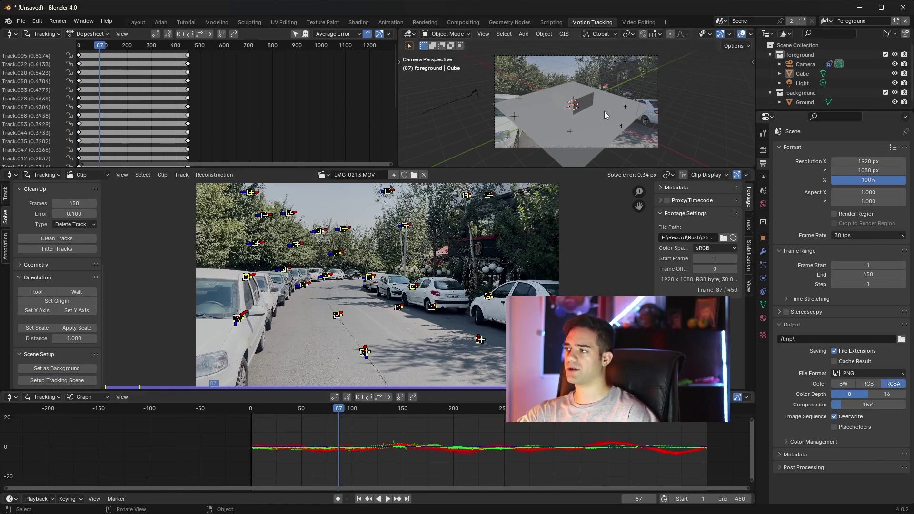
{"action": "left_click_drag", "start_coordinate": [350, 411], "coordinate": [425, 426]}
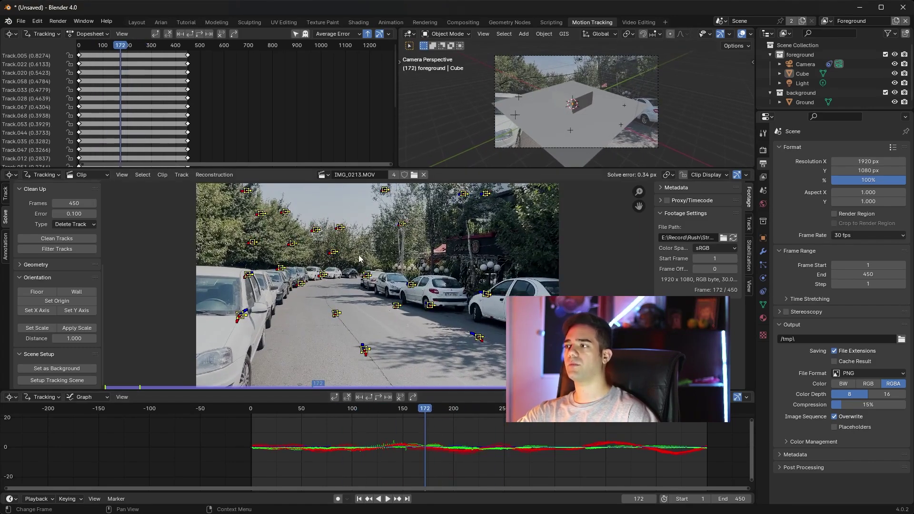
- Try to set the floor from the two mid-road markers and the distant marker by the parked cars
{"action": "left_click", "coordinate": [368, 298]}
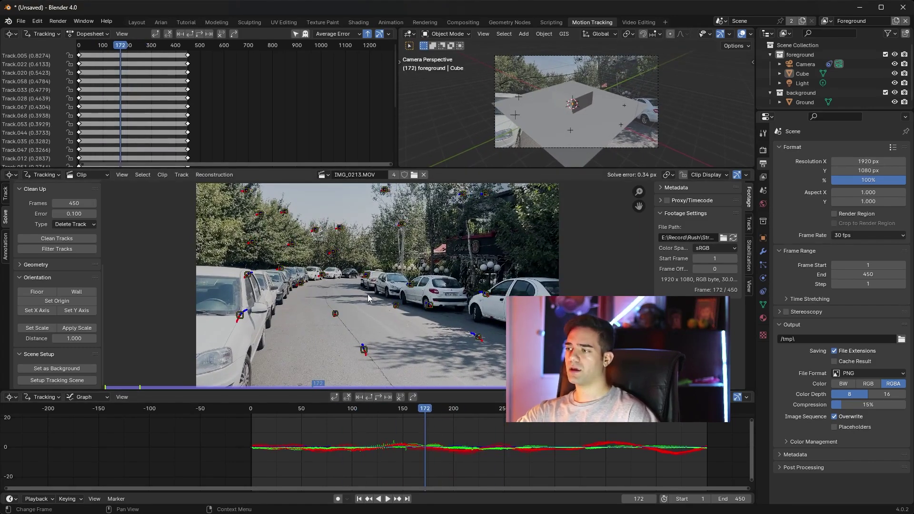
{"action": "left_click", "coordinate": [335, 314]}
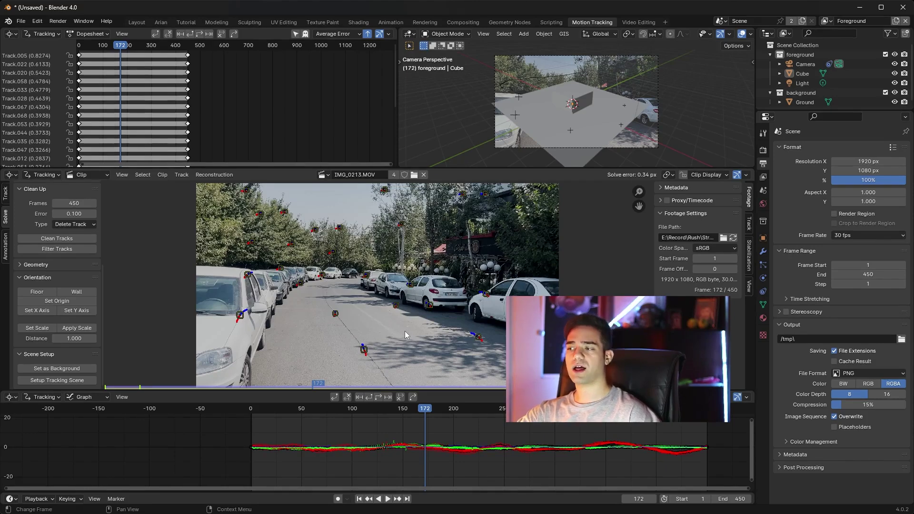
{"action": "left_click", "coordinate": [396, 306], "text": "shift"}
{"action": "left_click", "coordinate": [367, 278], "text": "shift"}
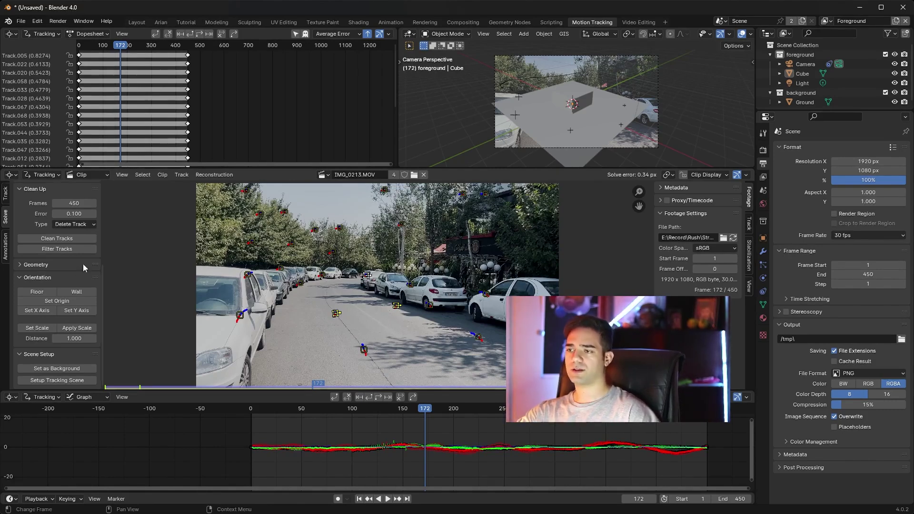
{"action": "left_click", "coordinate": [37, 292]}
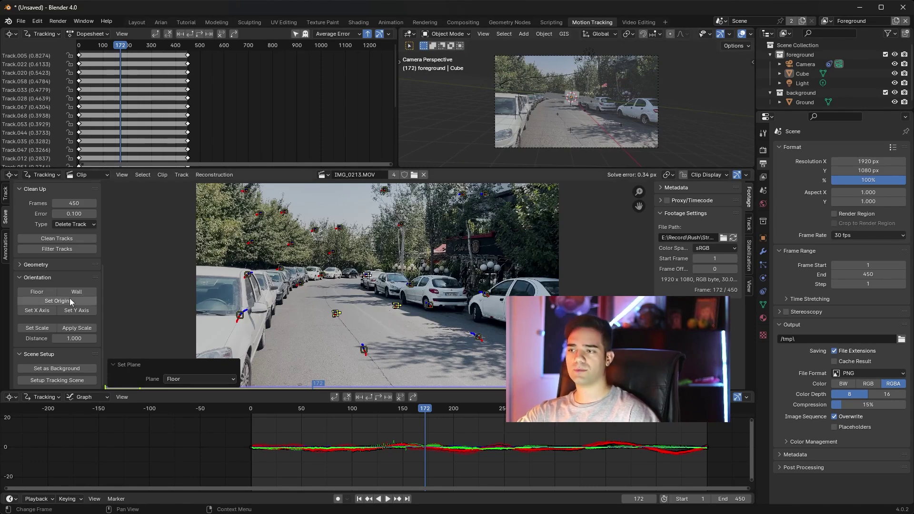
- Set the floor plane from three road markers: the two mid-road ones and the one nearest the camera
{"action": "left_click", "coordinate": [406, 319]}
{"action": "left_click", "coordinate": [335, 313]}
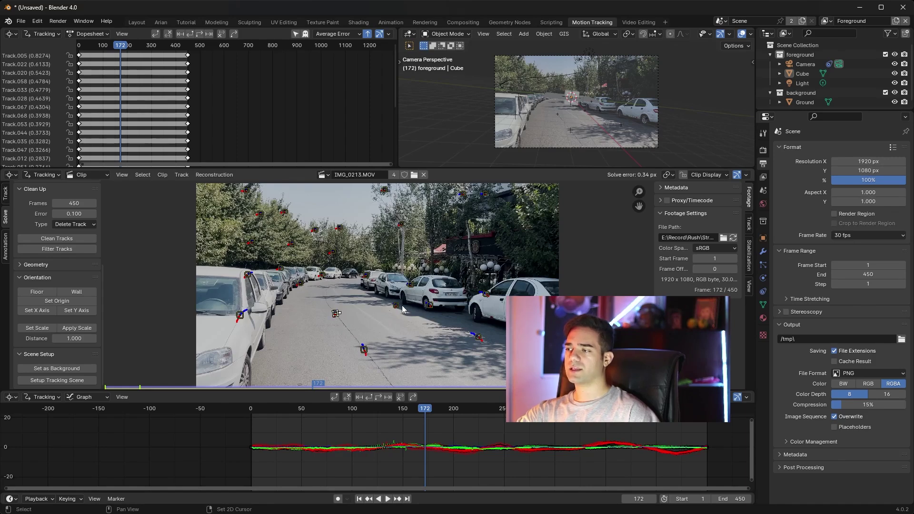
{"action": "left_click", "coordinate": [363, 351], "text": "shift"}
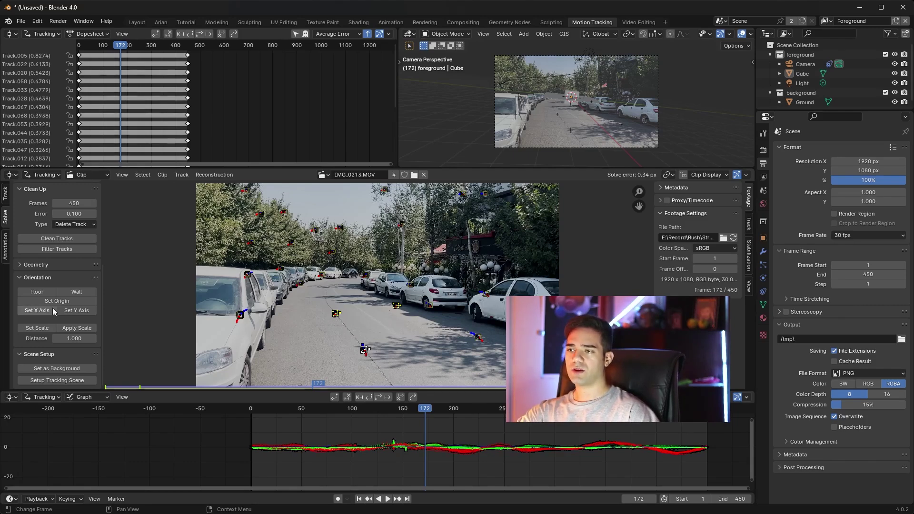
{"action": "left_click", "coordinate": [43, 292]}
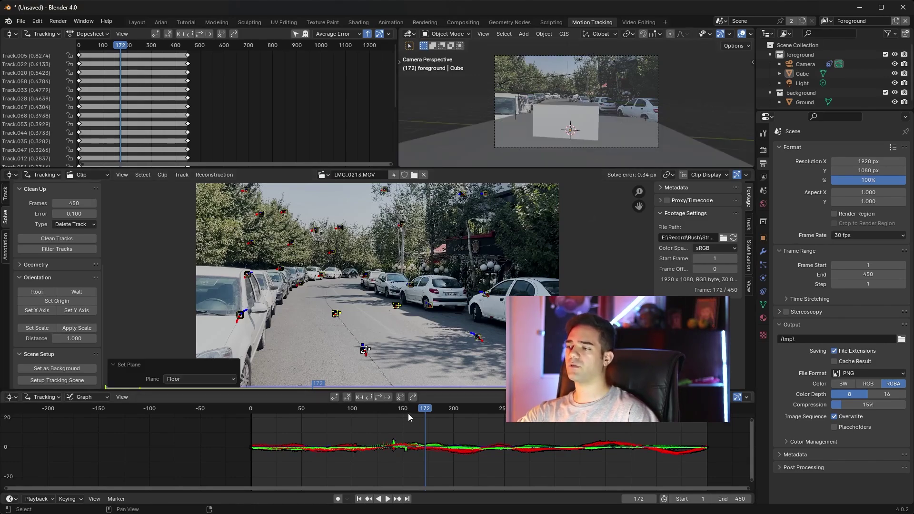
- At frame 175, set the scene origin on the road marker closest to the parked cars across the street
{"action": "mouse_move", "coordinate": [419, 409]}
{"action": "left_mouse_down"}
{"action": "mouse_move", "coordinate": [231, 412]}
{"action": "mouse_move", "coordinate": [409, 412]}
{"action": "mouse_move", "coordinate": [427, 422]}
{"action": "left_mouse_up"}
{"action": "left_click", "coordinate": [396, 305]}
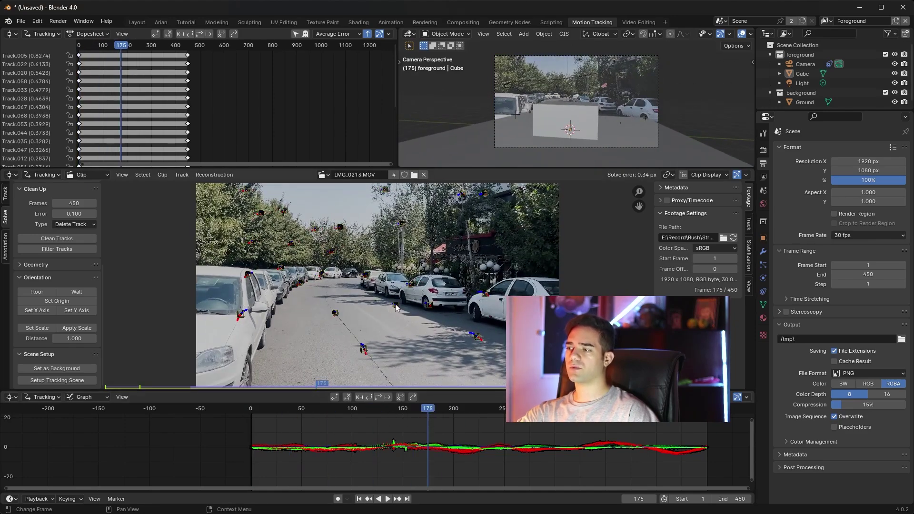
{"action": "left_click", "coordinate": [60, 302]}
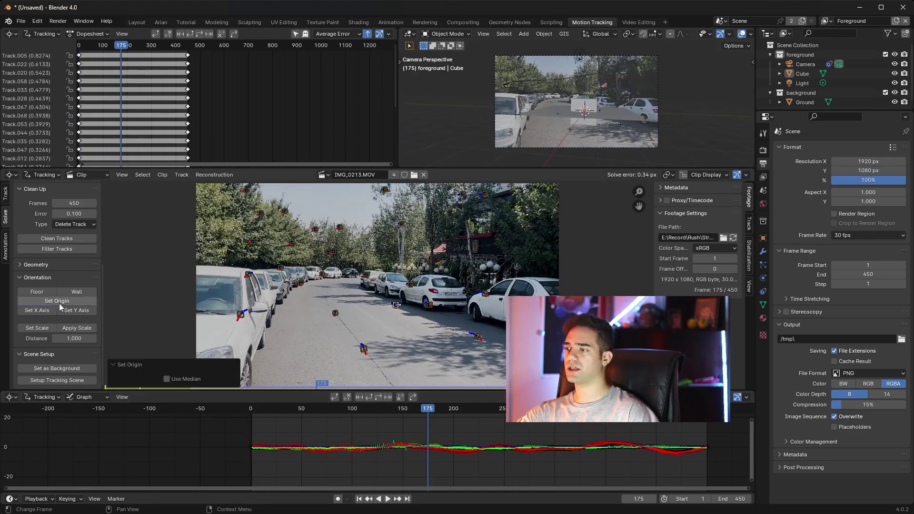
- Scrub through the clip between frames 113 and 381 to examine how well the cube and ground stick to the road
{"action": "left_click_drag", "start_coordinate": [475, 412], "coordinate": [541, 423]}
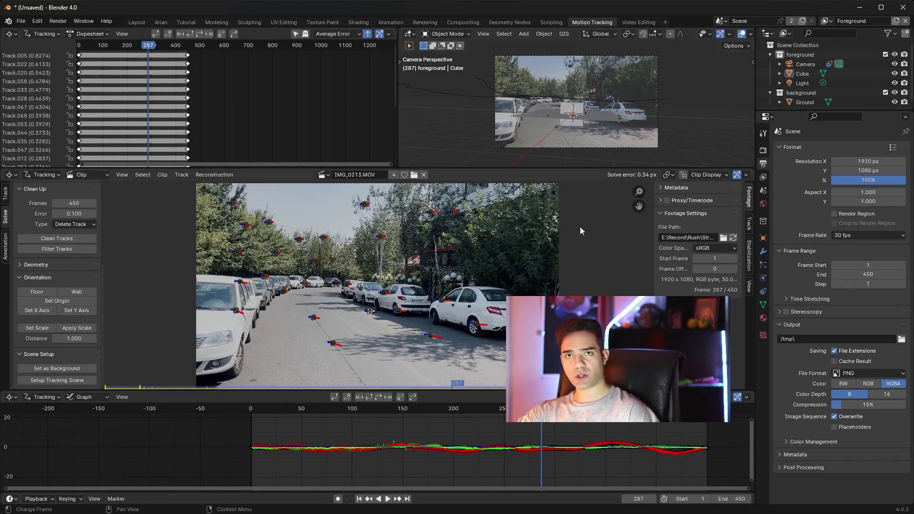
{"action": "left_click_drag", "start_coordinate": [561, 413], "coordinate": [456, 415]}
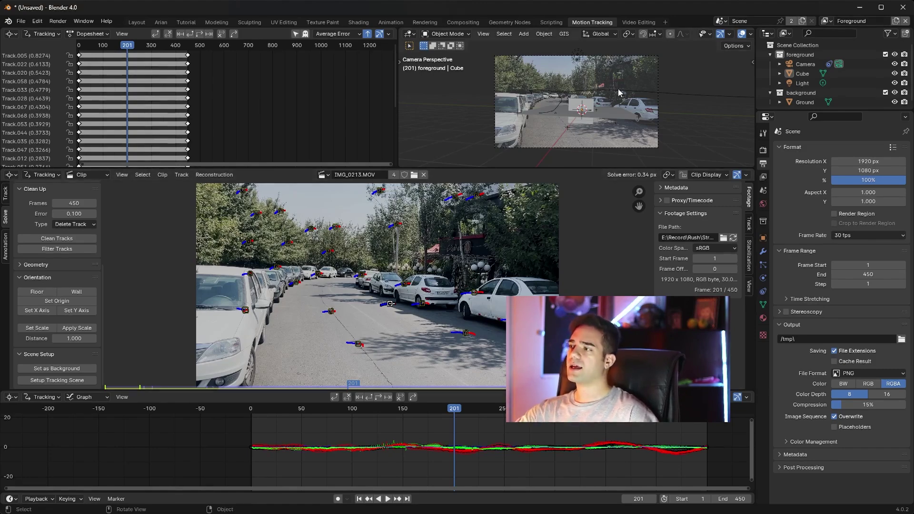
{"action": "left_click_drag", "start_coordinate": [457, 413], "coordinate": [377, 415]}
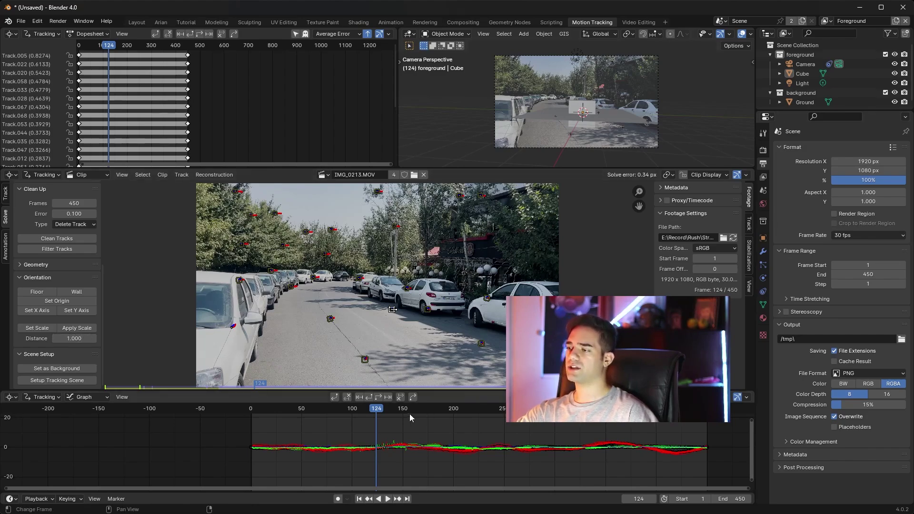
{"action": "left_click_drag", "start_coordinate": [410, 414], "coordinate": [636, 440]}
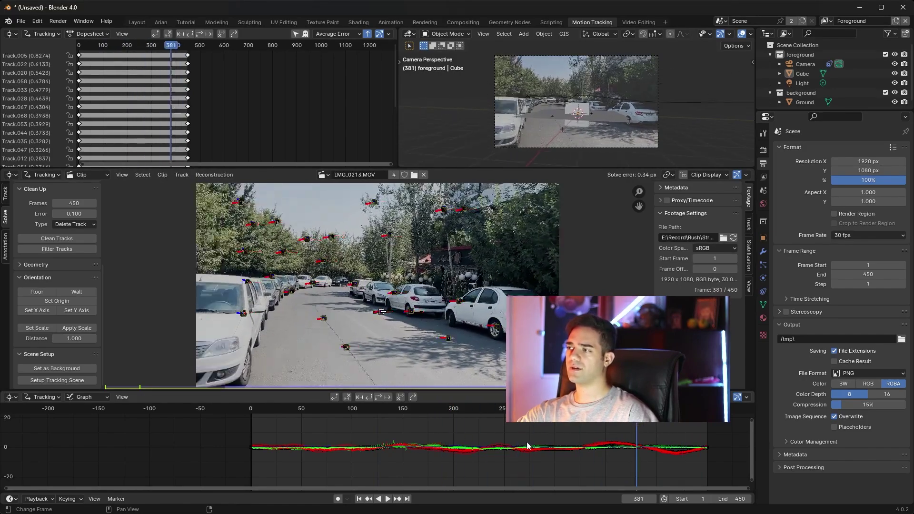
{"action": "left_click_drag", "start_coordinate": [526, 445], "coordinate": [353, 419]}
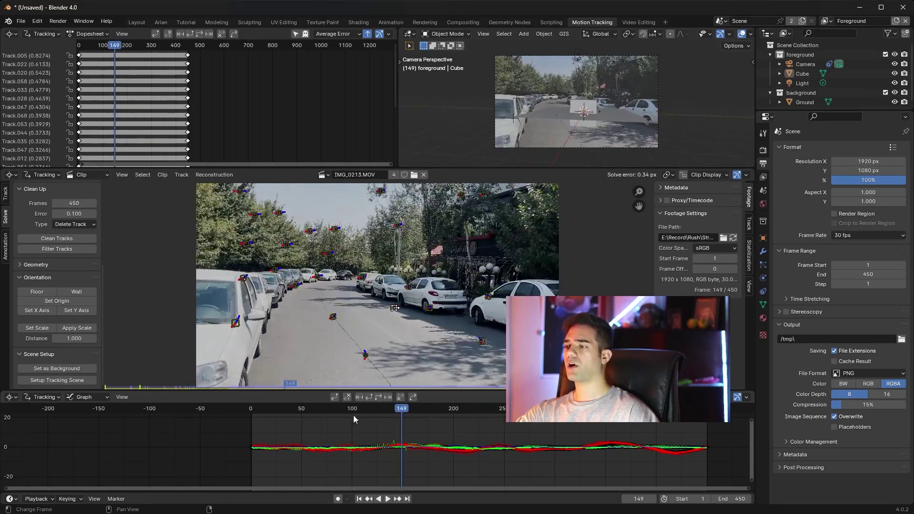
{"action": "left_click", "coordinate": [366, 416]}
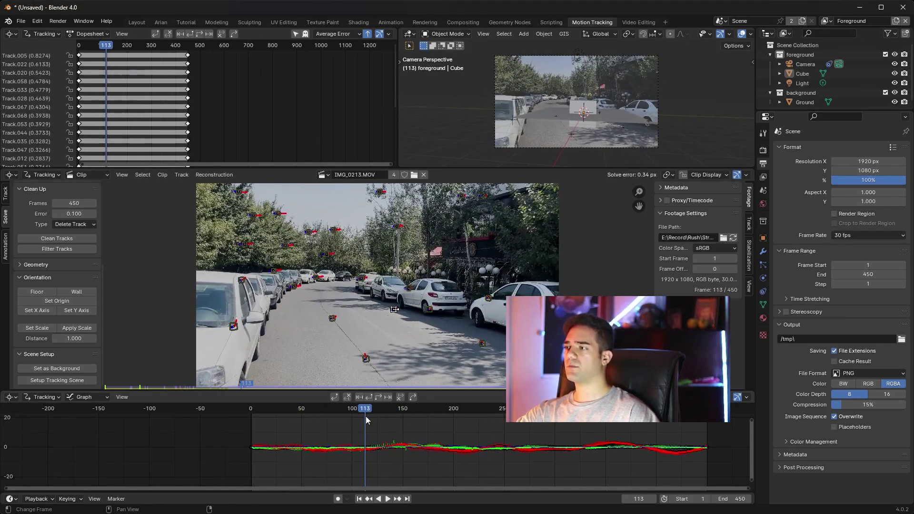
- Switch to the Tutorial workspace, view the scene through the camera, and scrub back to frame 84
{"action": "left_click", "coordinate": [186, 22]}
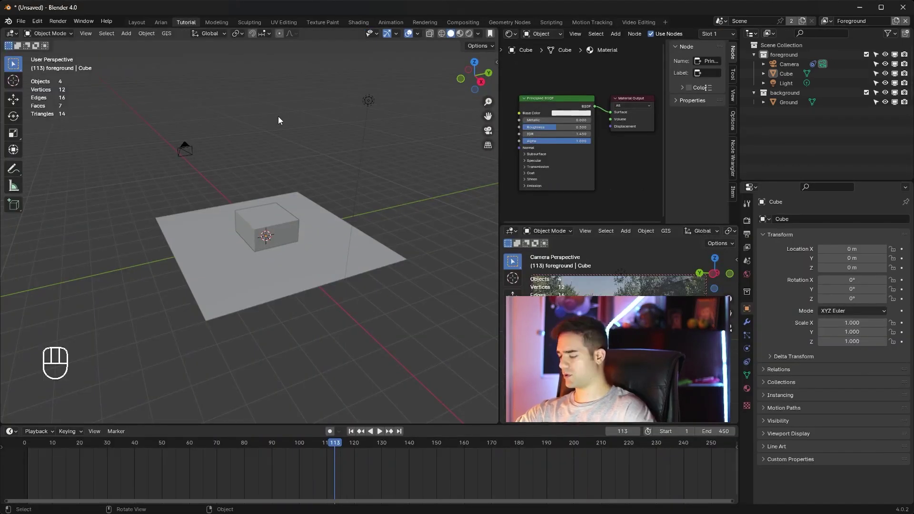
{"action": "key", "text": "KP_0"}
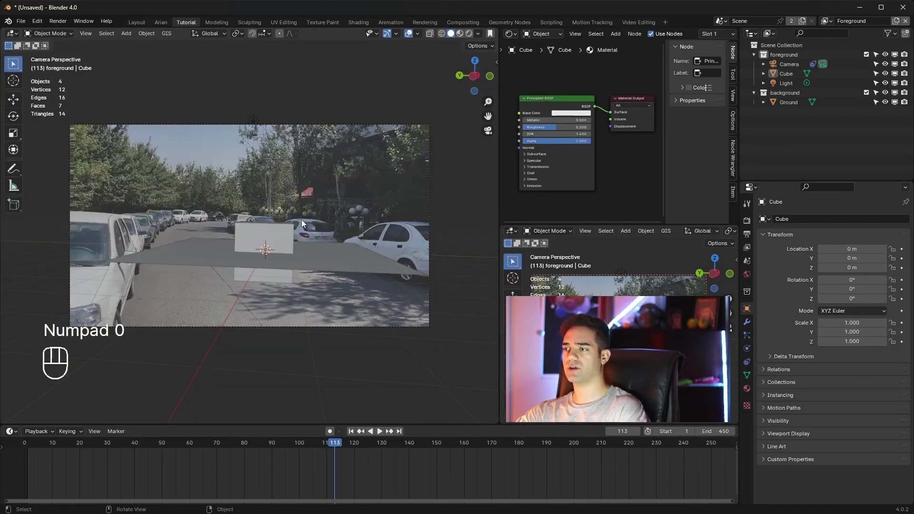
{"action": "scroll", "coordinate": [301, 221], "scroll_direction": "up", "scroll_amount": 1}
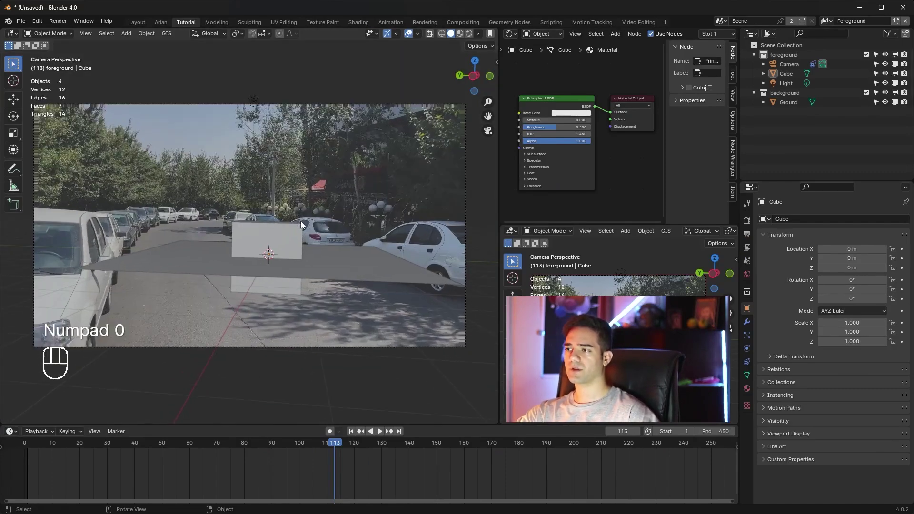
{"action": "left_click_drag", "start_coordinate": [348, 464], "coordinate": [257, 453]}
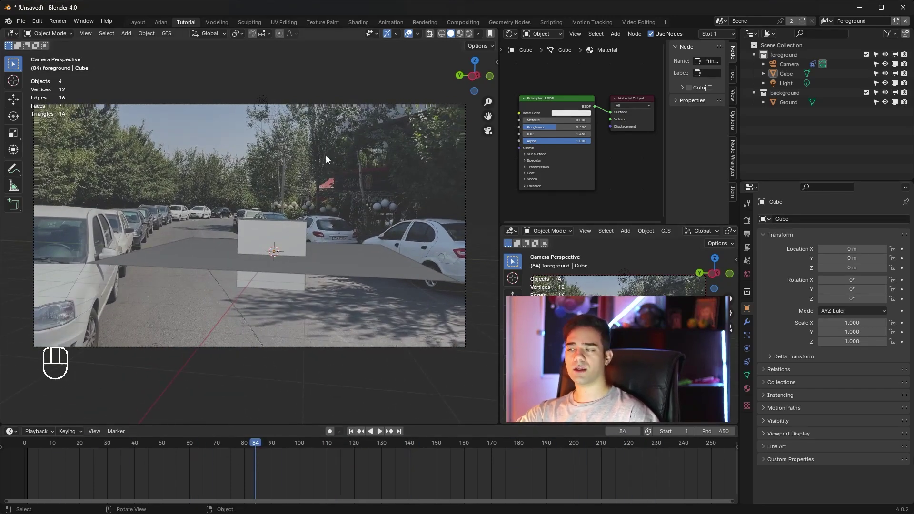
- Set the opacity of the camera's IMG_0213.MOV background clip to 1.000
{"action": "left_click", "coordinate": [790, 65]}
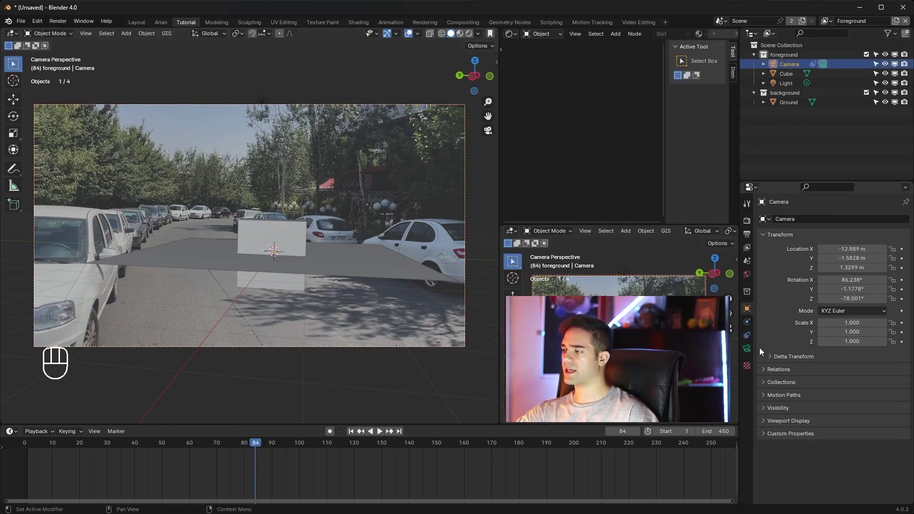
{"action": "left_click", "coordinate": [746, 348]}
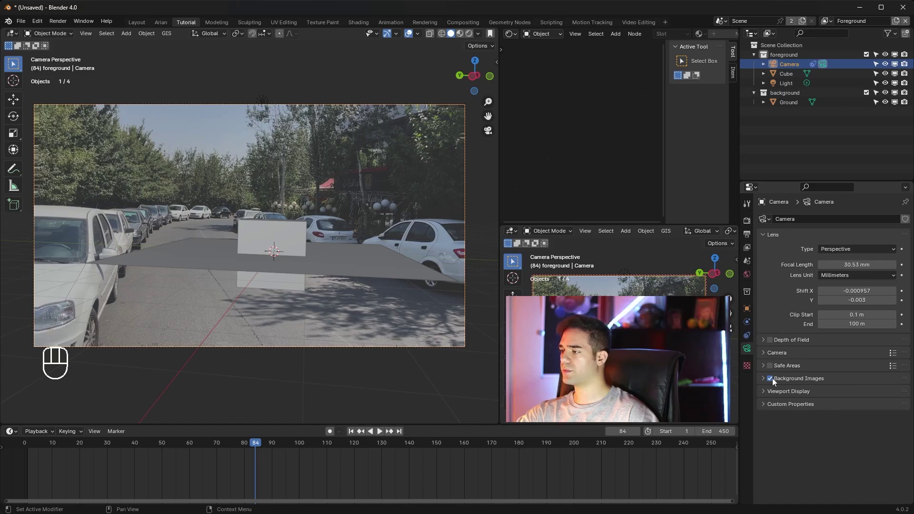
{"action": "left_click", "coordinate": [764, 378]}
{"action": "scroll", "coordinate": [794, 407], "scroll_direction": "down", "scroll_amount": 7}
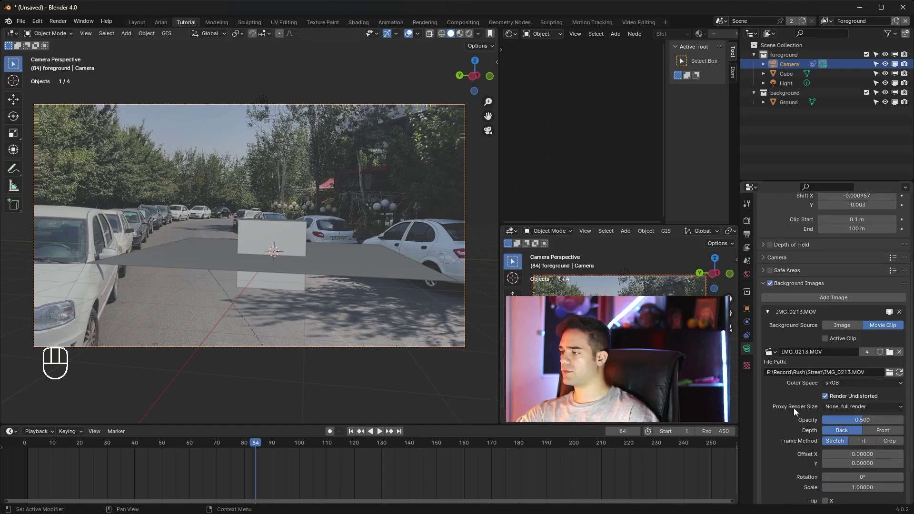
{"action": "left_click_drag", "start_coordinate": [853, 382], "coordinate": [900, 382]}
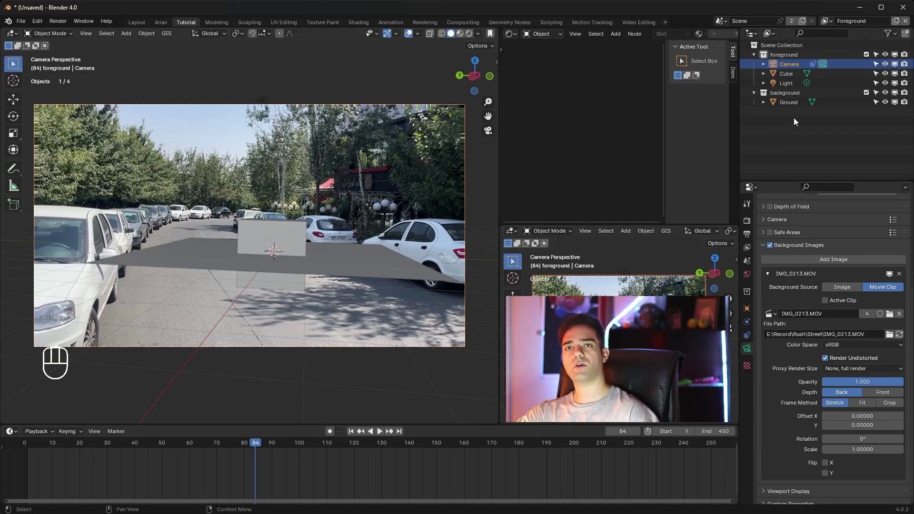
- Preview the scene rendered with Cycles on GPU Compute, play the shot, and go back to frame 83
{"action": "left_click", "coordinate": [468, 33]}
{"action": "left_click", "coordinate": [746, 220]}
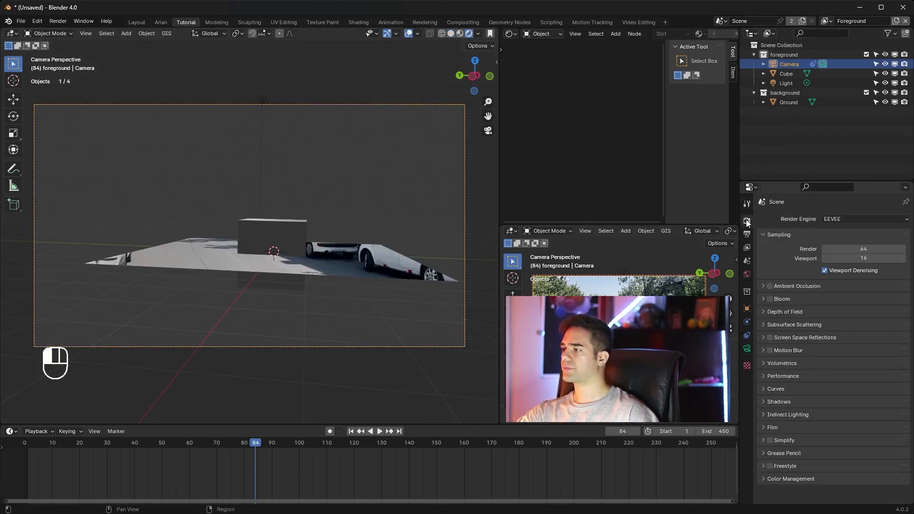
{"action": "left_click", "coordinate": [839, 222]}
{"action": "left_click", "coordinate": [847, 251]}
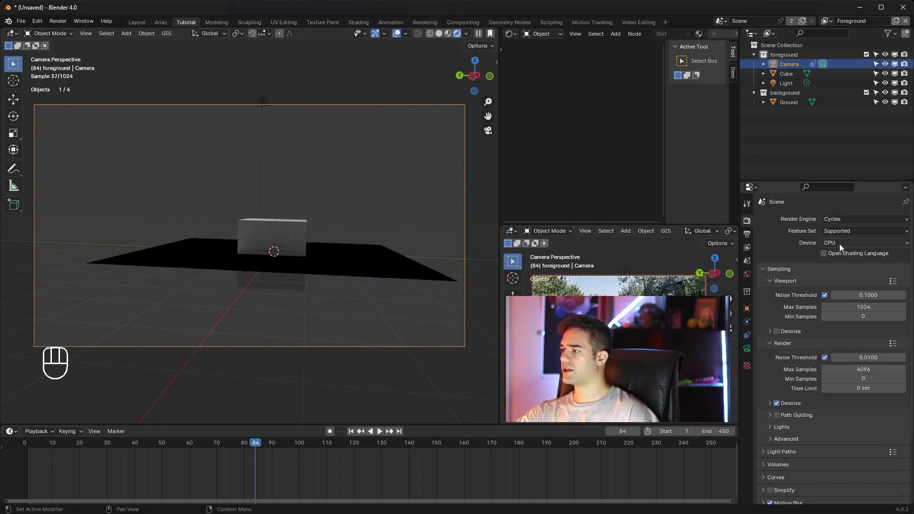
{"action": "left_click", "coordinate": [839, 244]}
{"action": "left_click", "coordinate": [839, 263]}
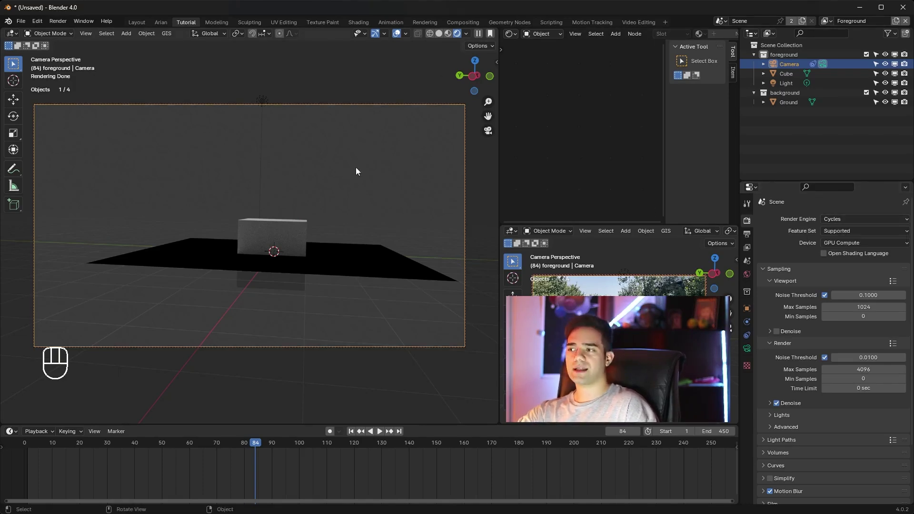
{"action": "key", "text": "space"}
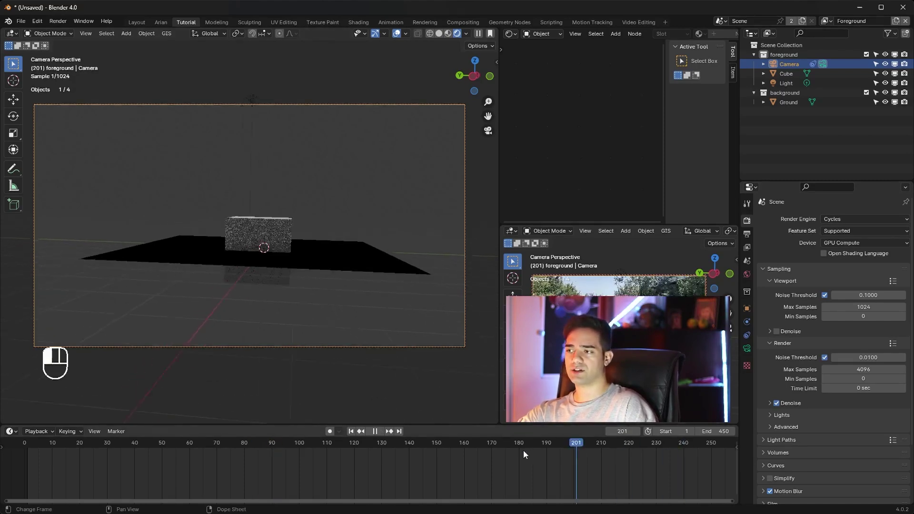
{"action": "left_click_drag", "start_coordinate": [312, 456], "coordinate": [255, 444]}
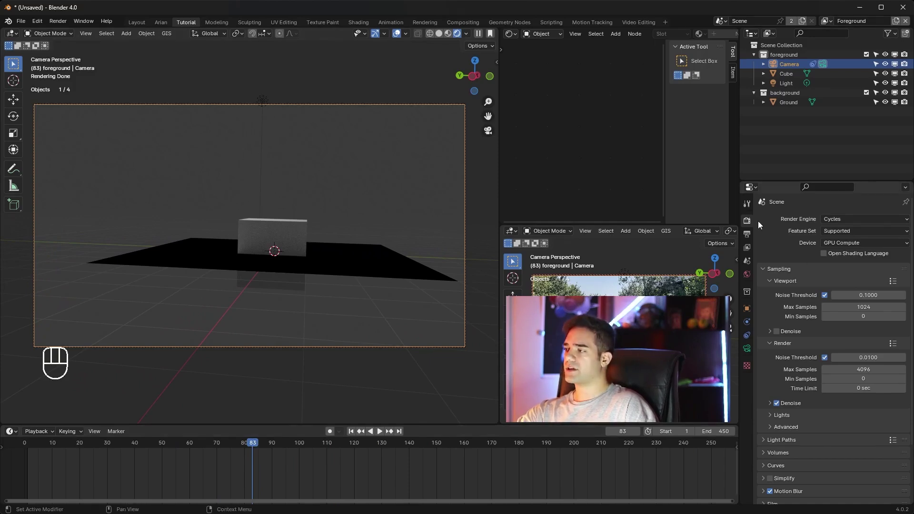
- Make the render's film background transparent and enable Transparent Glass
{"action": "scroll", "coordinate": [790, 359], "scroll_direction": "down", "scroll_amount": 4}
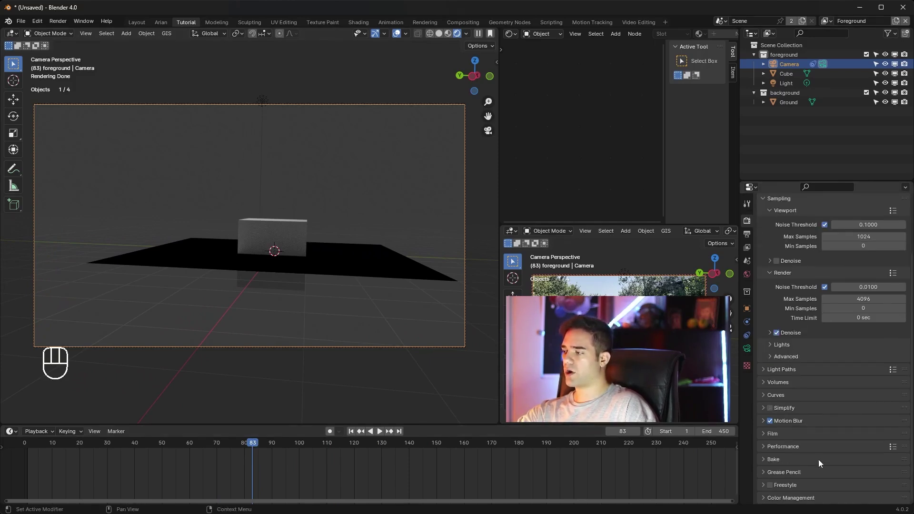
{"action": "left_click", "coordinate": [778, 430]}
{"action": "scroll", "coordinate": [778, 430], "scroll_direction": "down", "scroll_amount": 5}
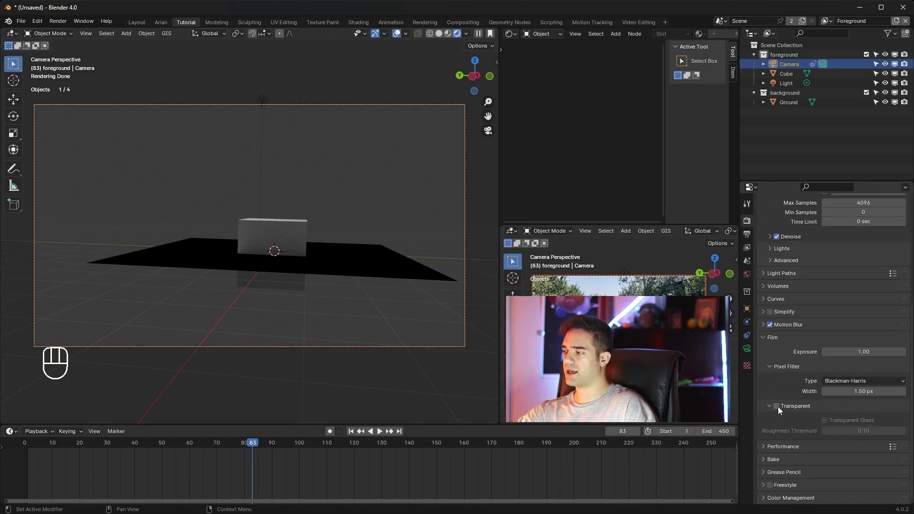
{"action": "left_click", "coordinate": [777, 406]}
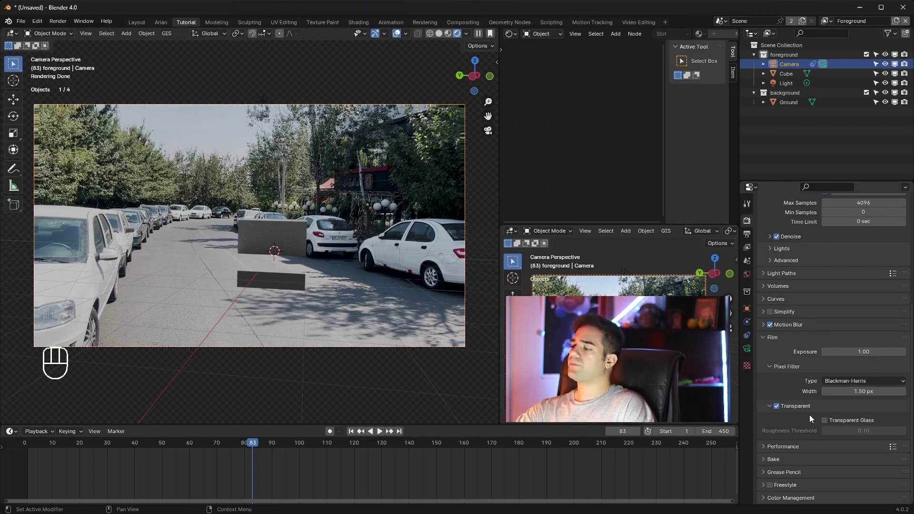
{"action": "left_click", "coordinate": [824, 421]}
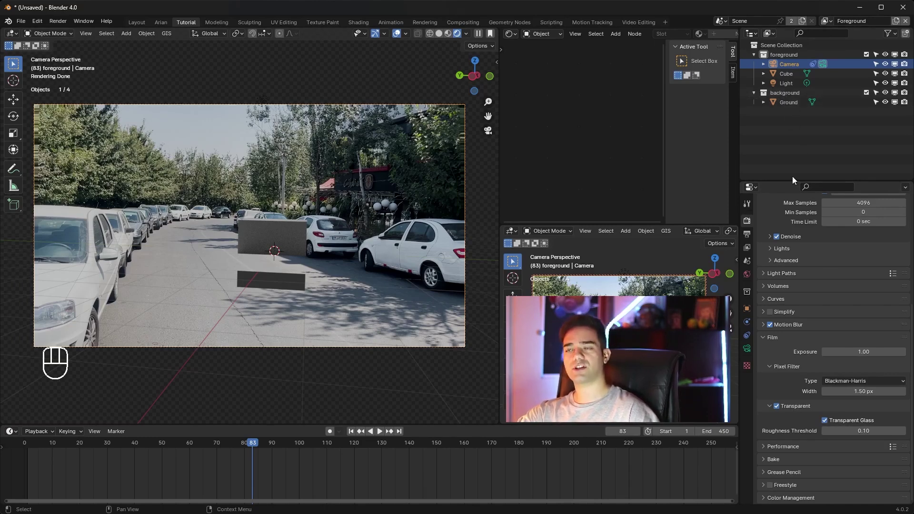
- Try lowering and tilting the ground plane beneath the cube
{"action": "left_click", "coordinate": [327, 269]}
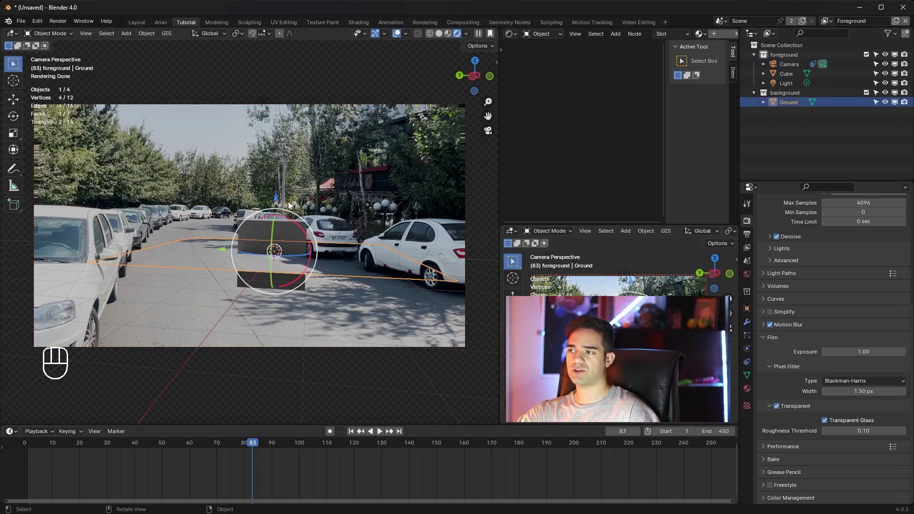
{"action": "key", "text": "g"}
{"action": "key", "text": "z"}
{"action": "mouse_move", "coordinate": [275, 216]}
{"action": "left_mouse_down"}
{"action": "mouse_move", "coordinate": [275, 232]}
{"action": "mouse_move", "coordinate": [275, 219]}
{"action": "left_mouse_up"}
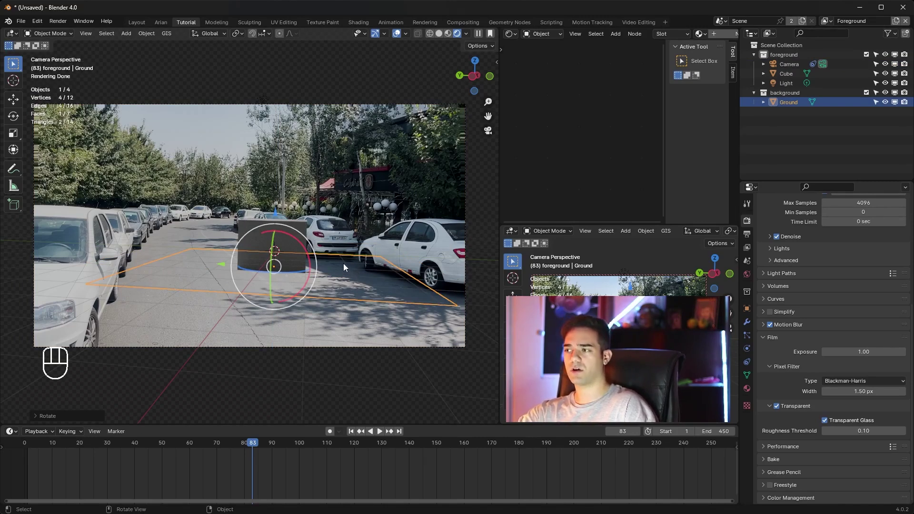
{"action": "left_click_drag", "start_coordinate": [275, 210], "coordinate": [269, 246]}
{"action": "left_click", "coordinate": [345, 144]}
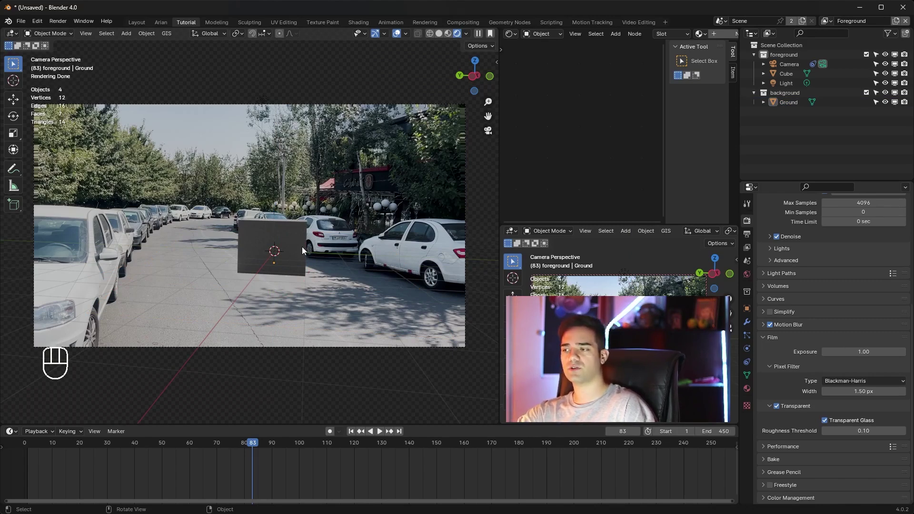
- Delete the ground plane and the cube from the scene
{"action": "left_click", "coordinate": [339, 296]}
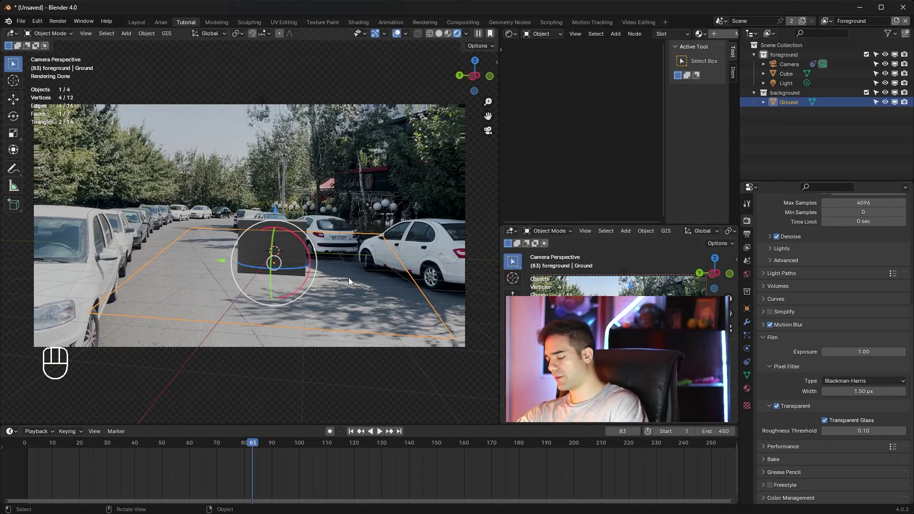
{"action": "key", "text": "Delete"}
{"action": "left_click", "coordinate": [292, 245]}
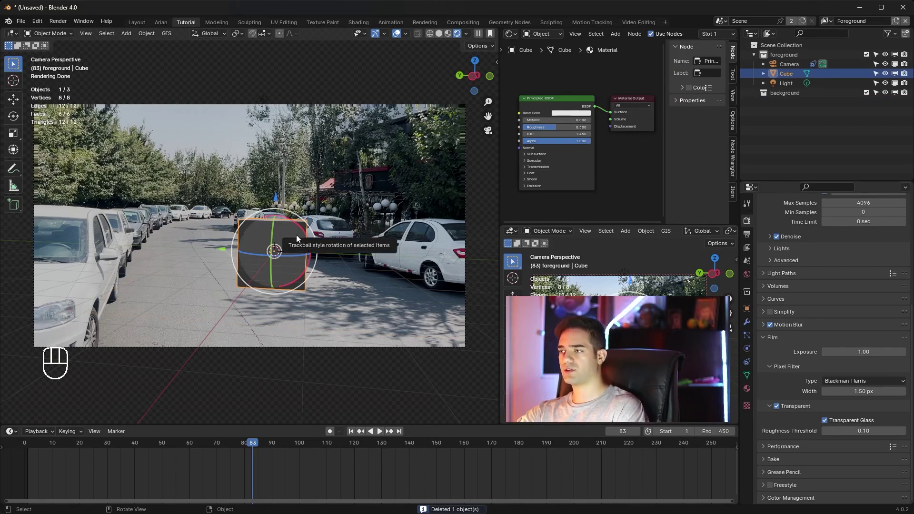
{"action": "key", "text": "Delete"}
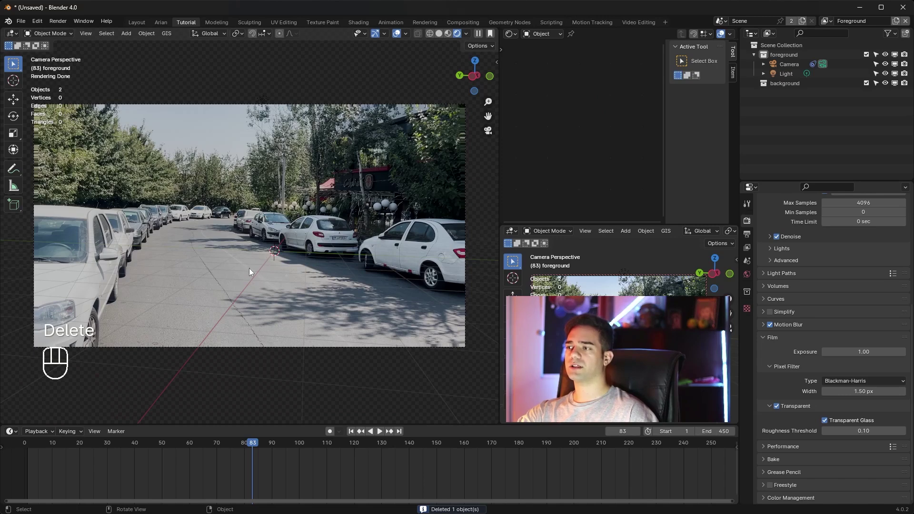
- Examine the 4x4, Electric, Motorbike and Sport models in the Transportation vehicle library
{"action": "key", "text": "n"}
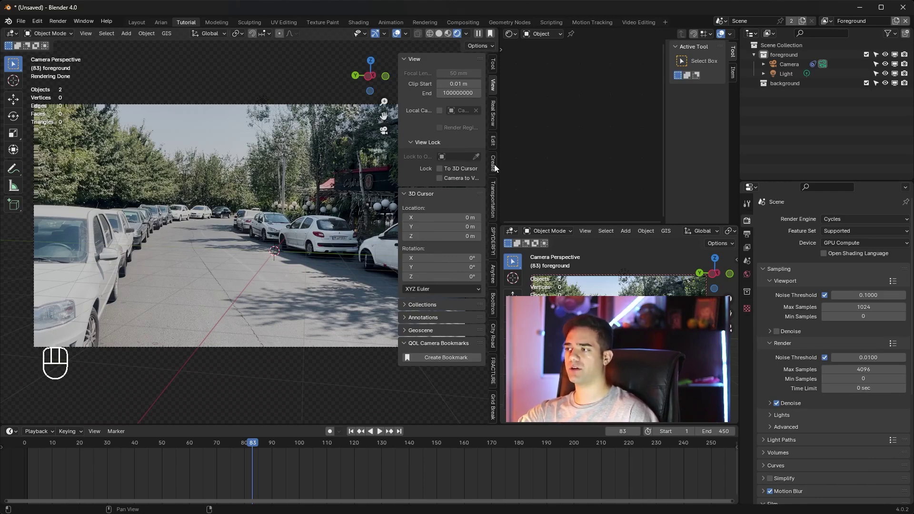
{"action": "scroll", "coordinate": [495, 193], "scroll_direction": "down", "scroll_amount": 2}
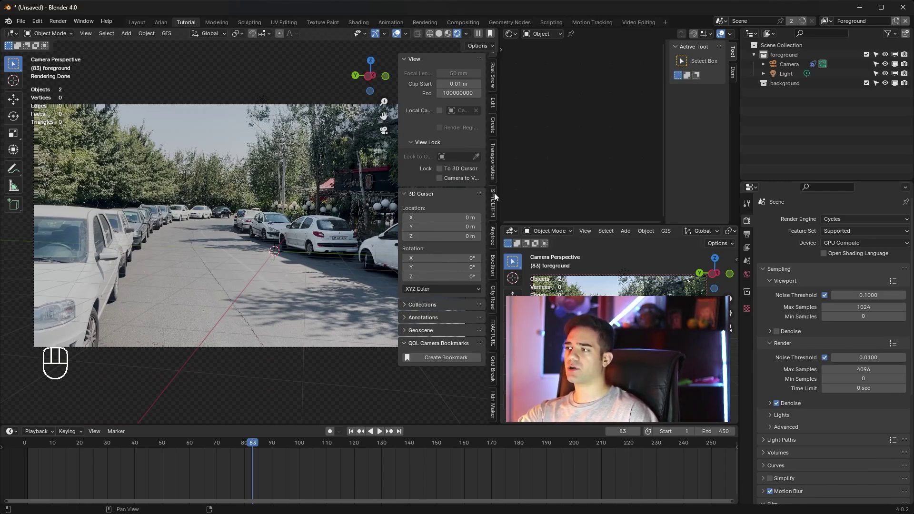
{"action": "left_click", "coordinate": [494, 186]}
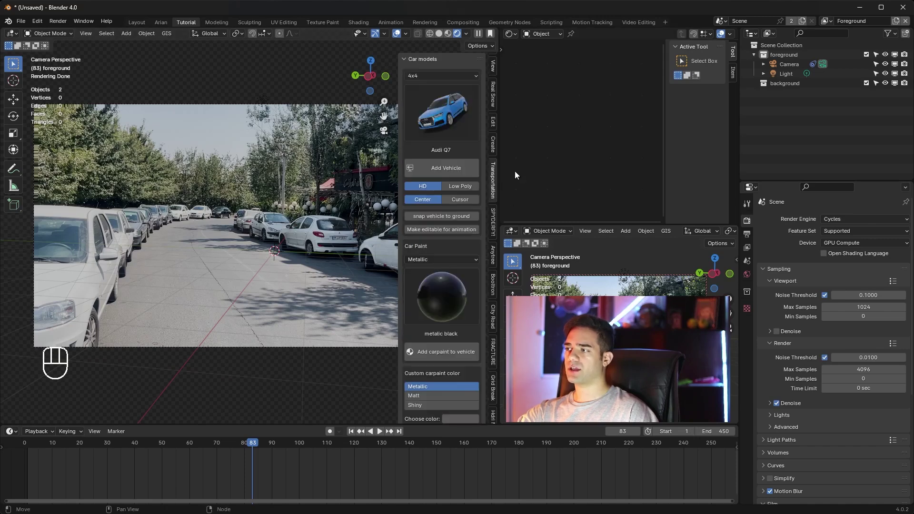
{"action": "left_click", "coordinate": [450, 111]}
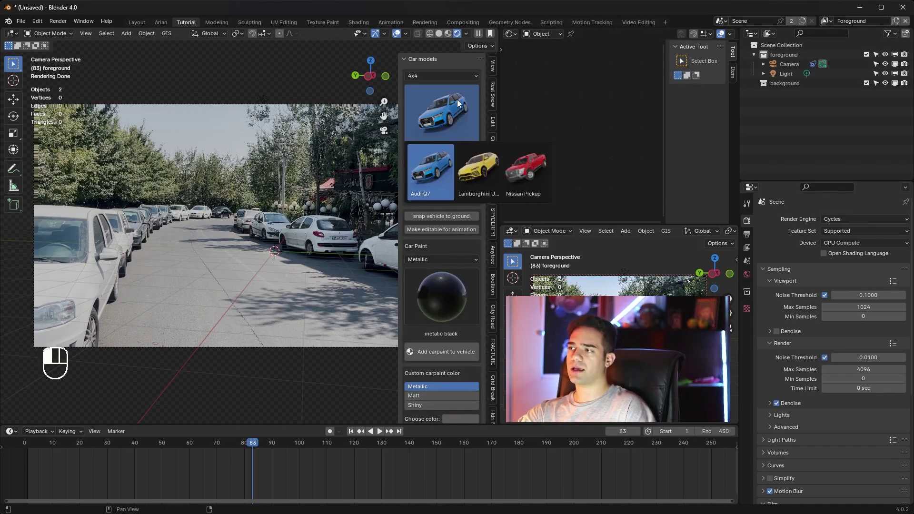
{"action": "left_click", "coordinate": [433, 75]}
{"action": "left_click", "coordinate": [439, 128]}
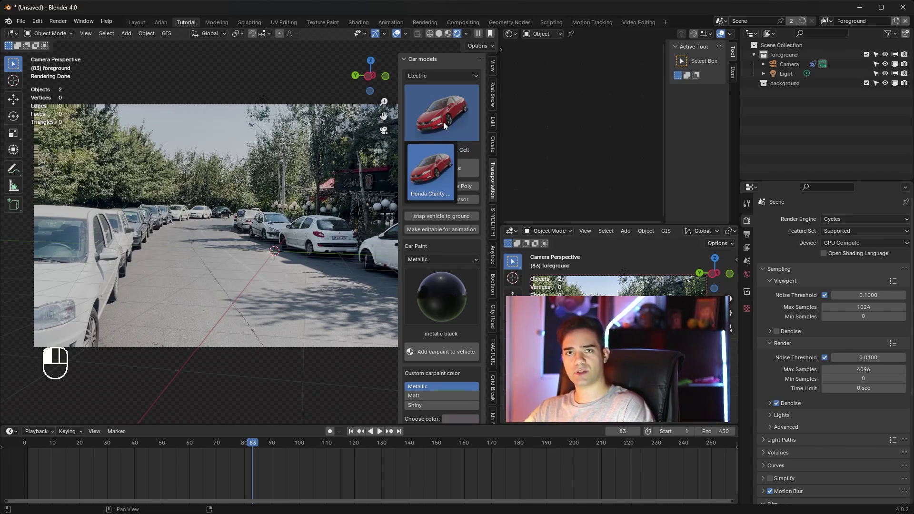
{"action": "left_click", "coordinate": [444, 123]}
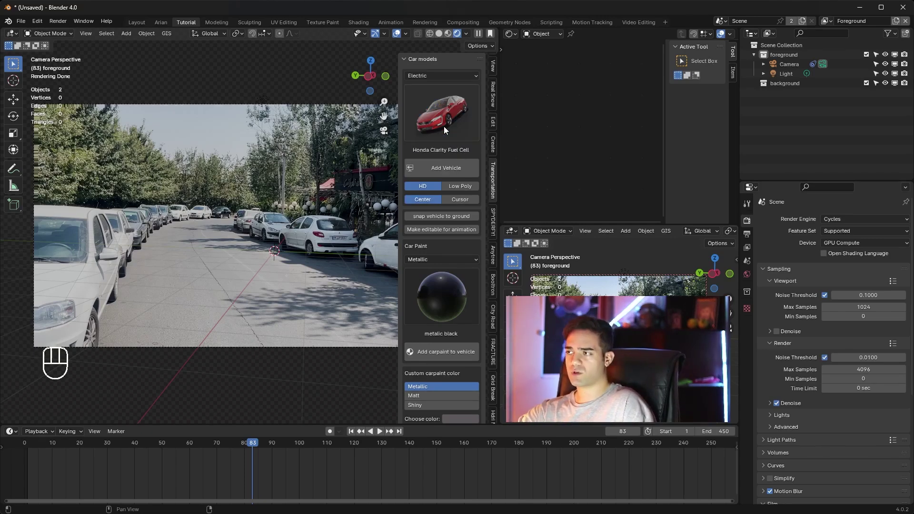
{"action": "left_click", "coordinate": [433, 75]}
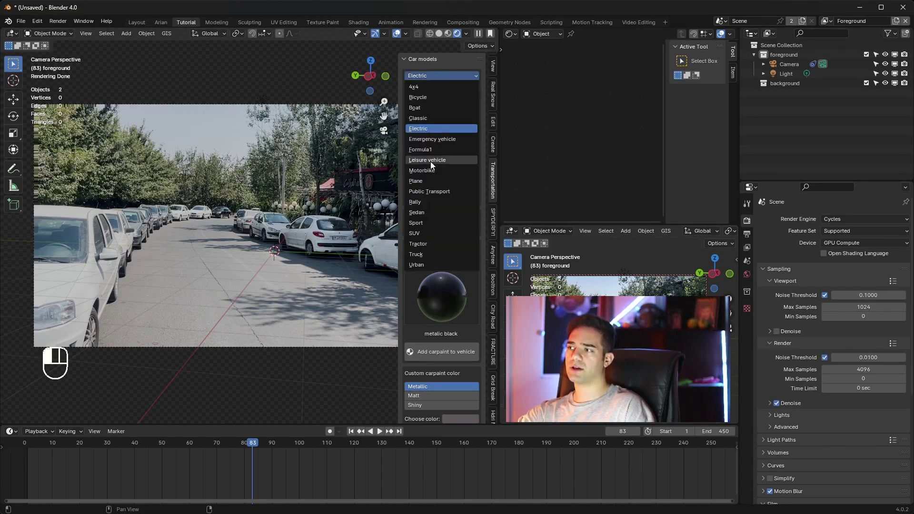
{"action": "left_click", "coordinate": [441, 170]}
{"action": "left_click", "coordinate": [442, 122]}
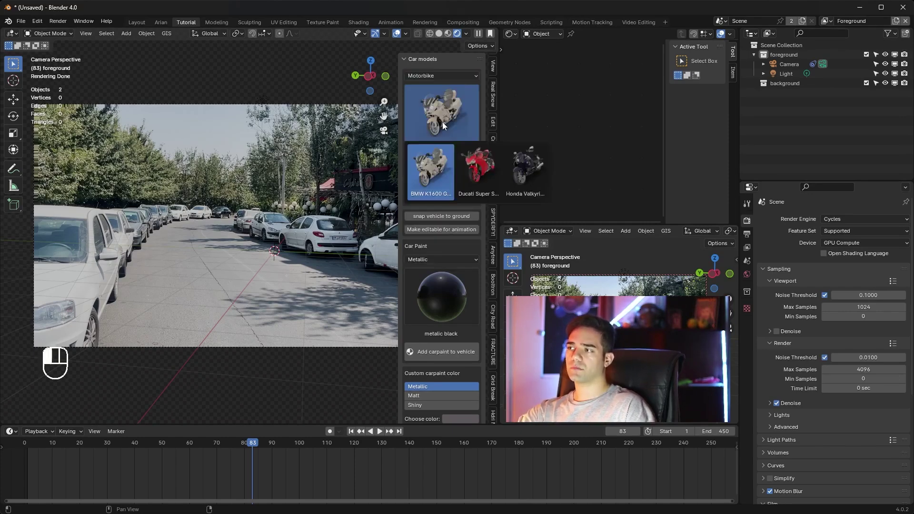
{"action": "left_click", "coordinate": [442, 122]}
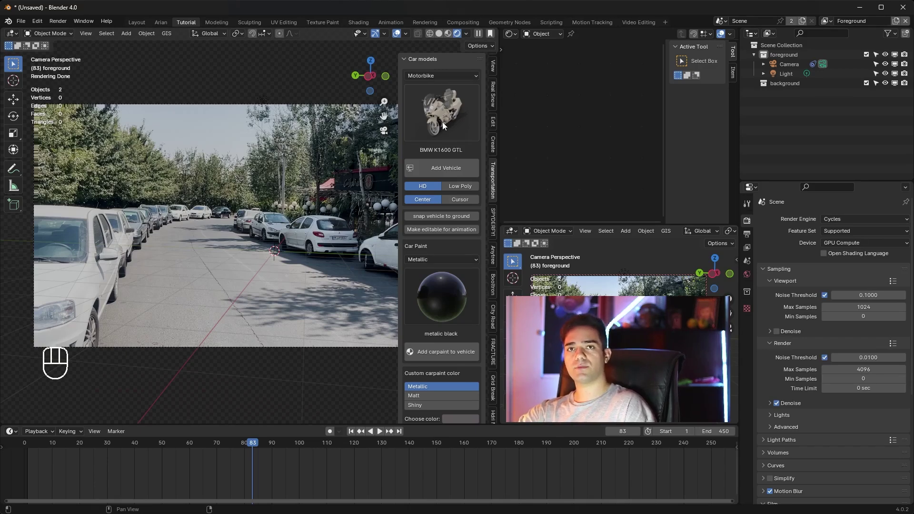
{"action": "left_click", "coordinate": [433, 75]}
{"action": "left_click", "coordinate": [440, 222]}
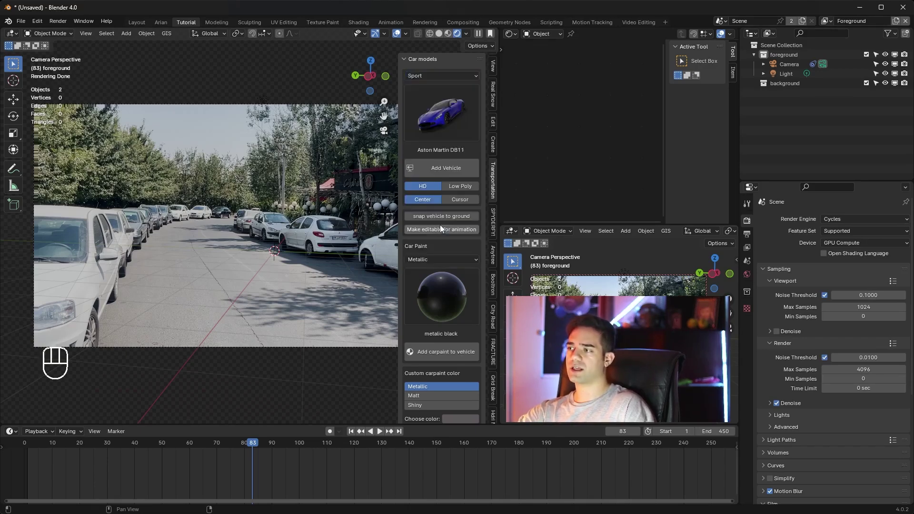
{"action": "left_click", "coordinate": [438, 119]}
- Add the HD Hyundai Kona from the SUV category at the scene center
{"action": "left_click", "coordinate": [437, 78]}
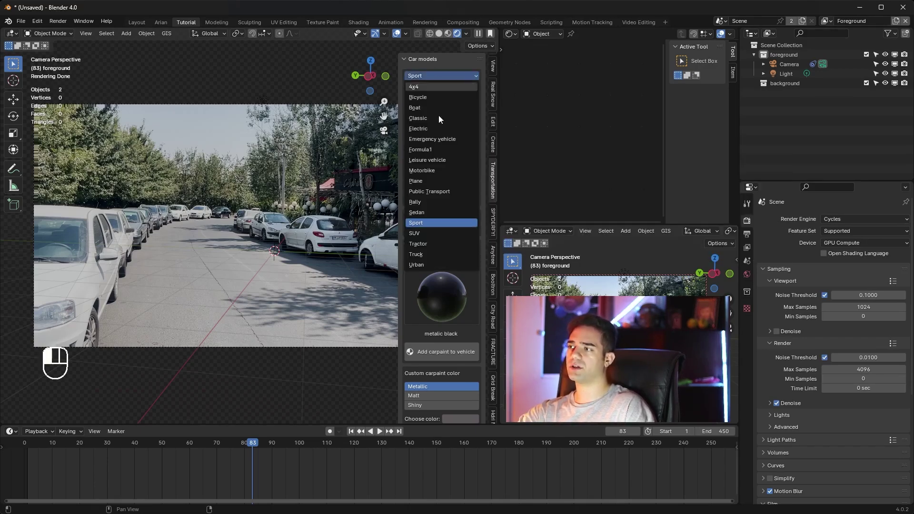
{"action": "left_click", "coordinate": [434, 235]}
{"action": "left_click", "coordinate": [446, 119]}
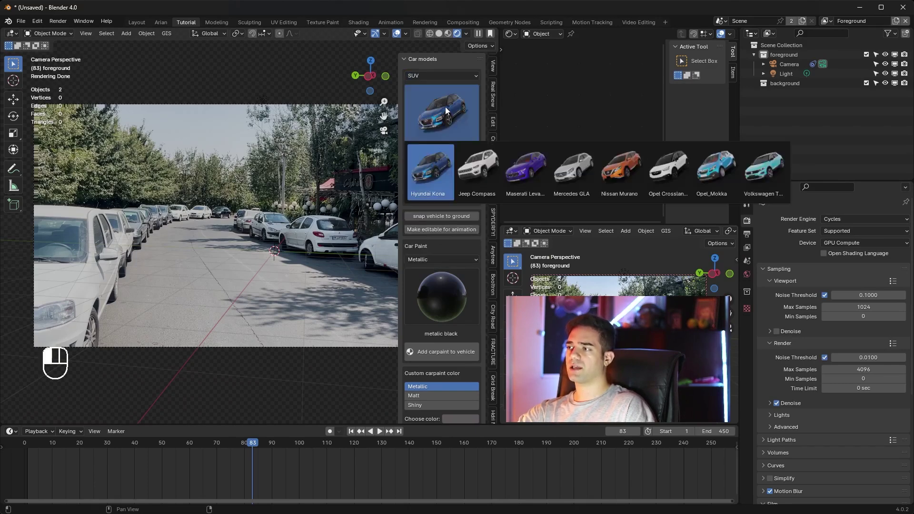
{"action": "left_click", "coordinate": [429, 175]}
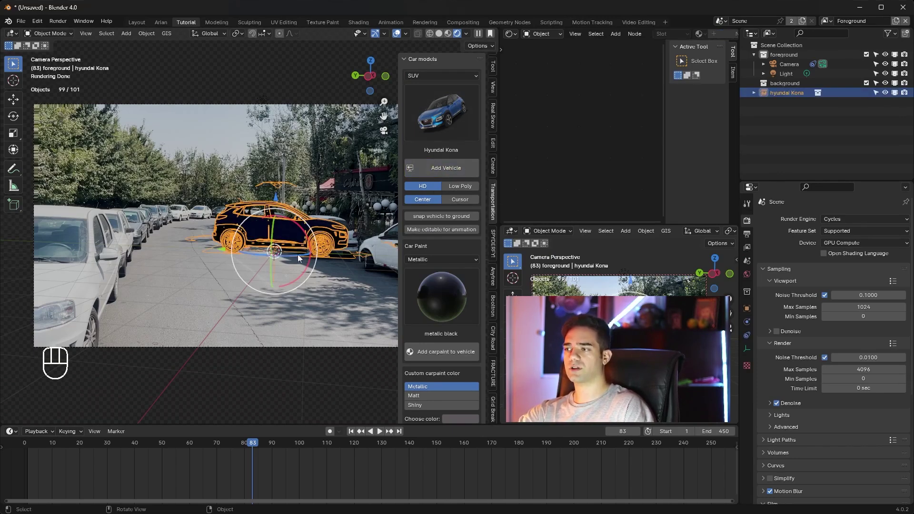
- Move the Hyundai Kona about 1.36 m along Y into the road, and rotate it around Z to face the camera
{"action": "key", "text": "g"}
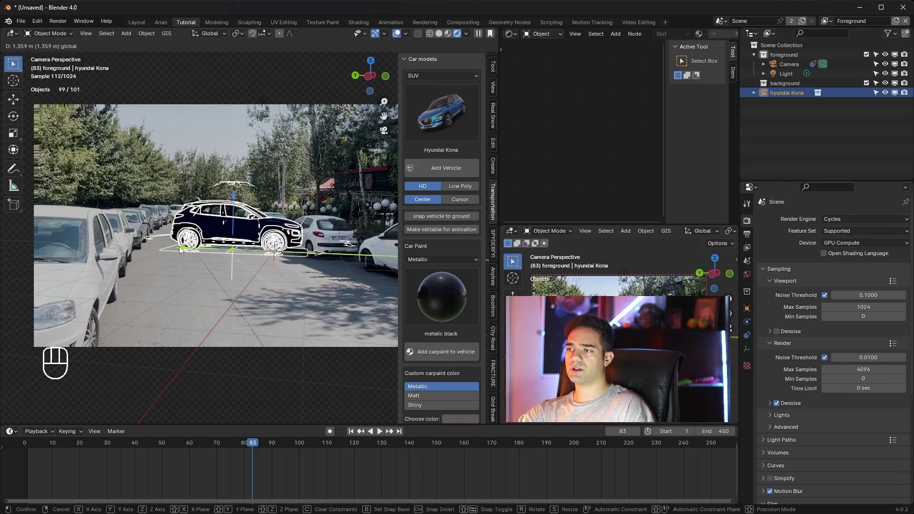
{"action": "left_click", "coordinate": [180, 250]}
{"action": "key", "text": "r"}
{"action": "key", "text": "z"}
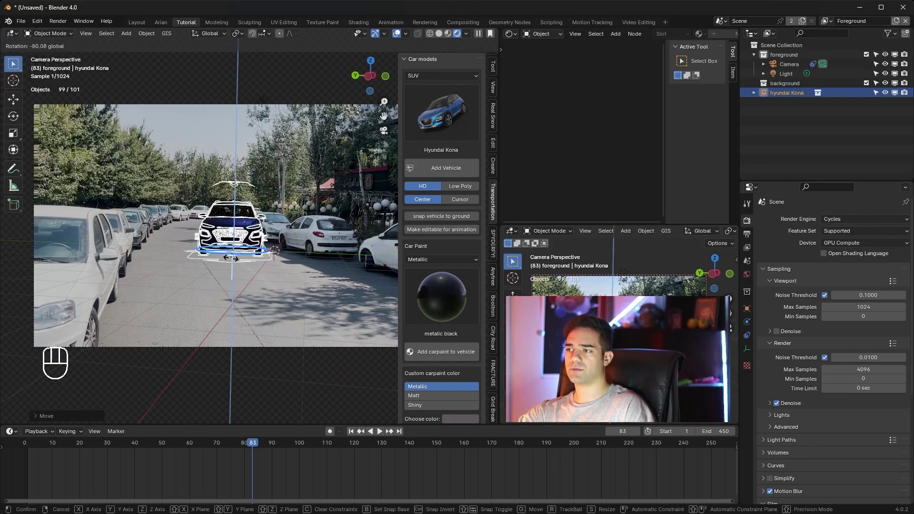
{"action": "left_click", "coordinate": [232, 263]}
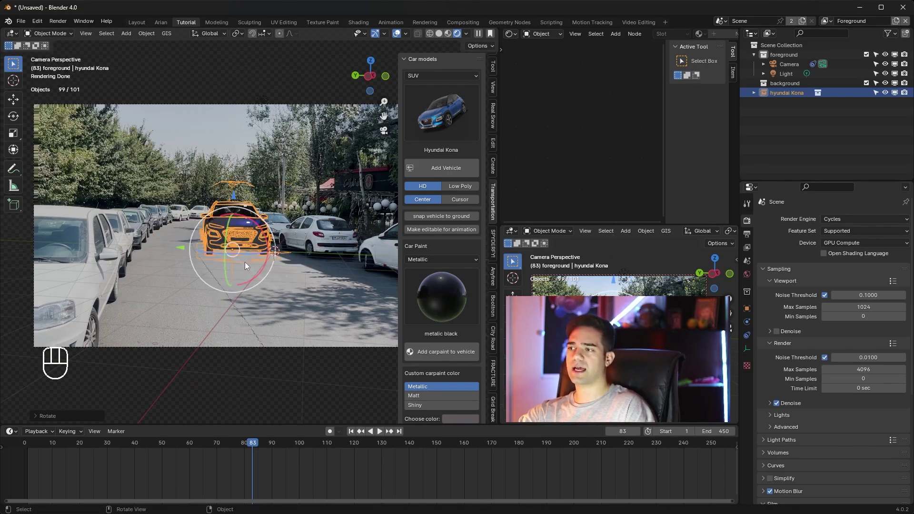
- Change the shader editor area into a 3D viewport and set the transform orientation to Local
{"action": "left_click", "coordinate": [511, 33]}
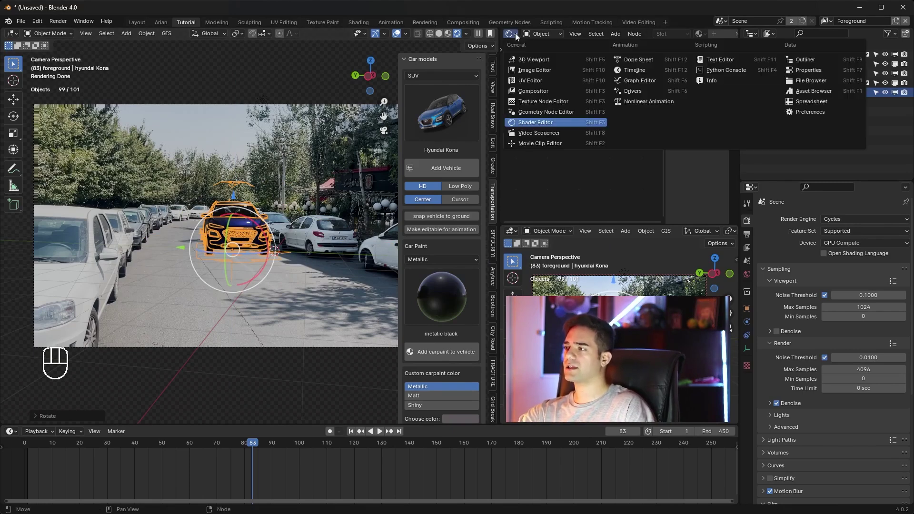
{"action": "left_click", "coordinate": [541, 58]}
{"action": "mouse_move", "coordinate": [607, 114]}
{"action": "middle_mouse_down"}
{"action": "mouse_move", "coordinate": [632, 161]}
{"action": "mouse_move", "coordinate": [634, 139]}
{"action": "mouse_move", "coordinate": [609, 105]}
{"action": "middle_mouse_up"}
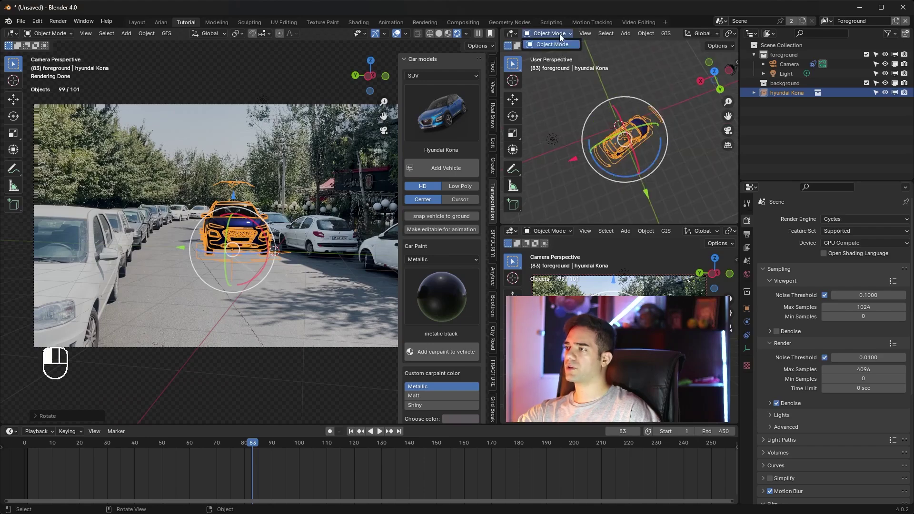
{"action": "left_click", "coordinate": [698, 33]}
{"action": "left_click", "coordinate": [680, 63]}
- Move the Hyundai Kona across the road closer to the camera and rotate it slightly around its local Z axis
{"action": "key", "text": "g"}
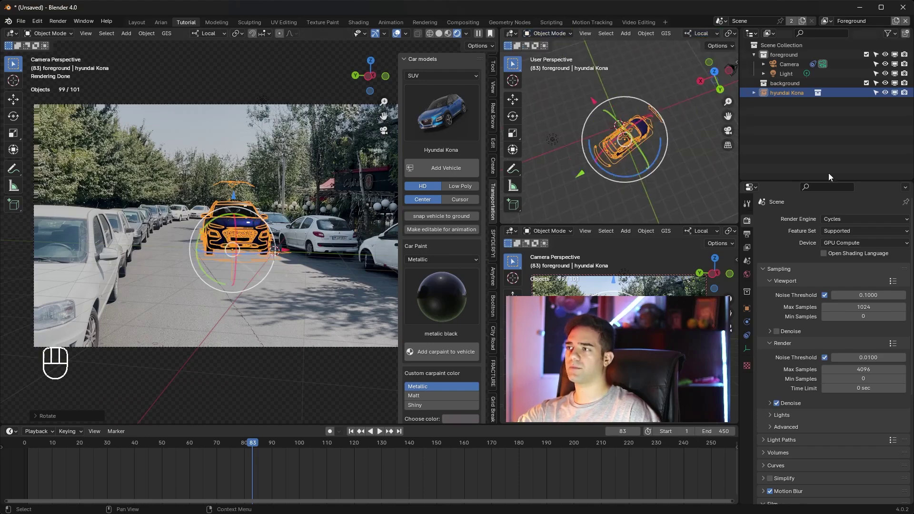
{"action": "left_click", "coordinate": [613, 140]}
{"action": "key", "text": "g"}
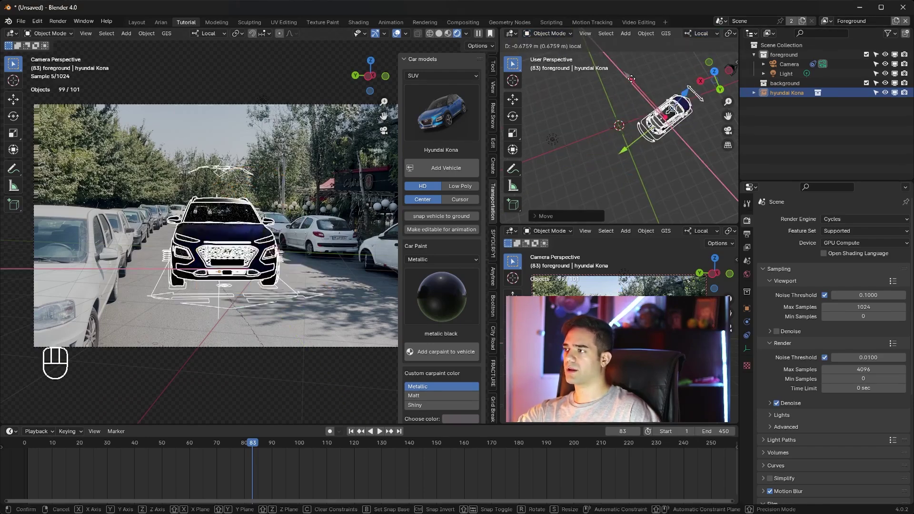
{"action": "left_click", "coordinate": [579, 115]}
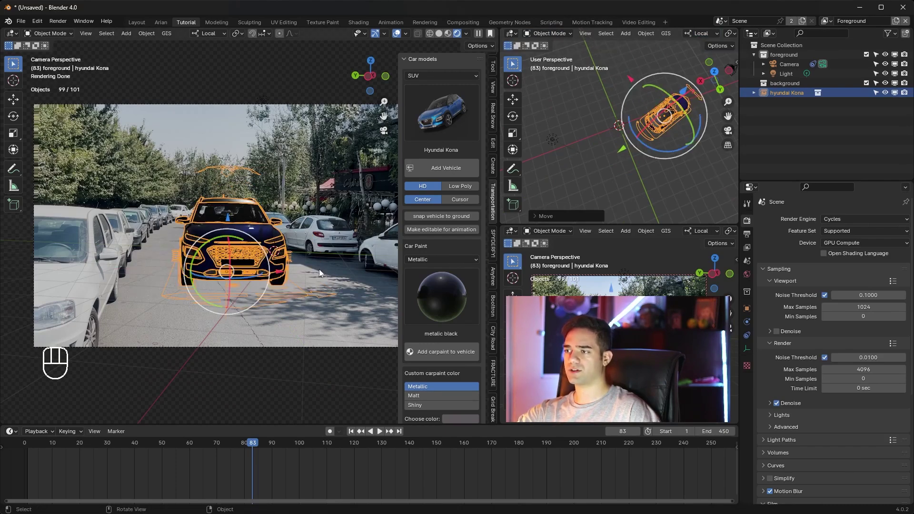
{"action": "key", "text": "r"}
{"action": "key", "text": "z"}
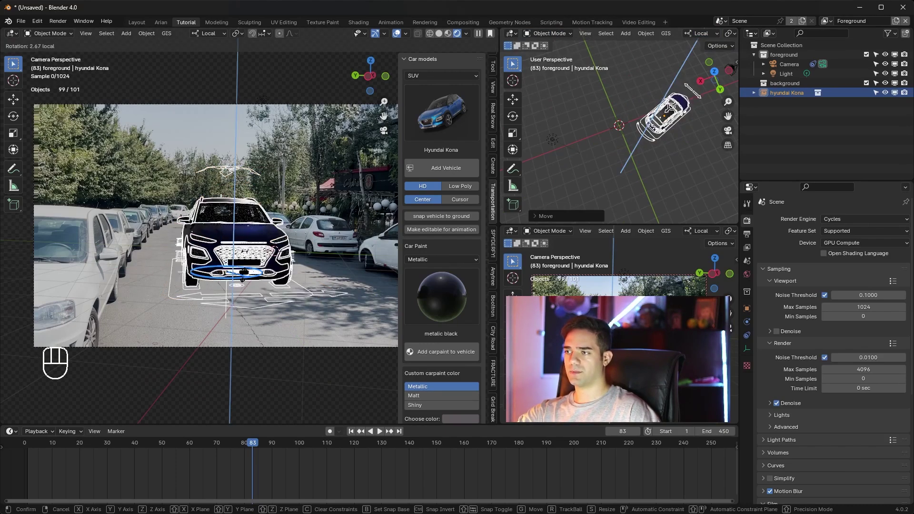
{"action": "left_click", "coordinate": [305, 213]}
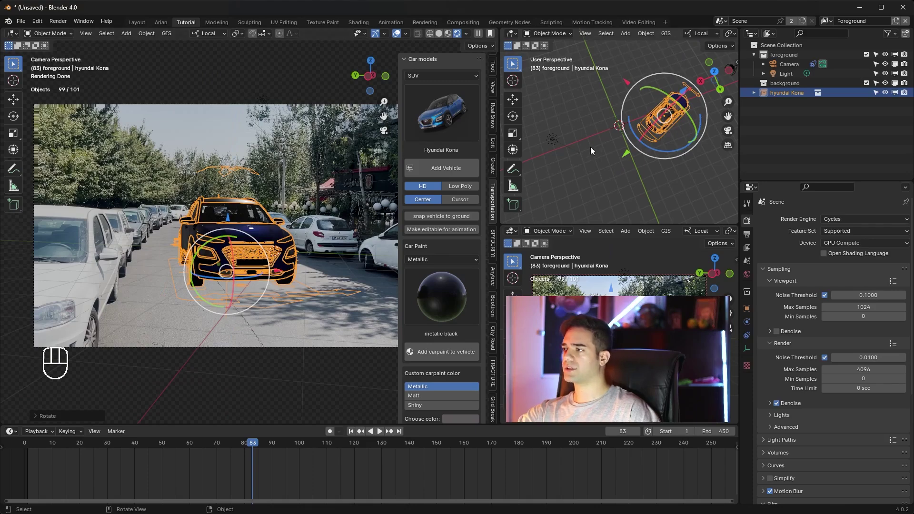
- Move the Hyundai Kona about 2.7 m along its local Y axis toward the camera, hide the sidebar, and deselect the car
{"action": "key", "text": "g"}
{"action": "key", "text": "y"}
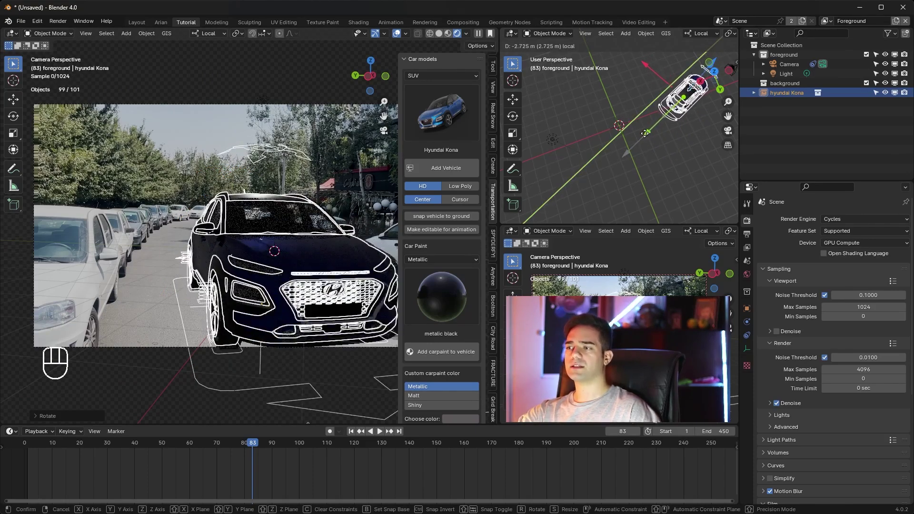
{"action": "left_click", "coordinate": [642, 134]}
{"action": "key", "text": "n"}
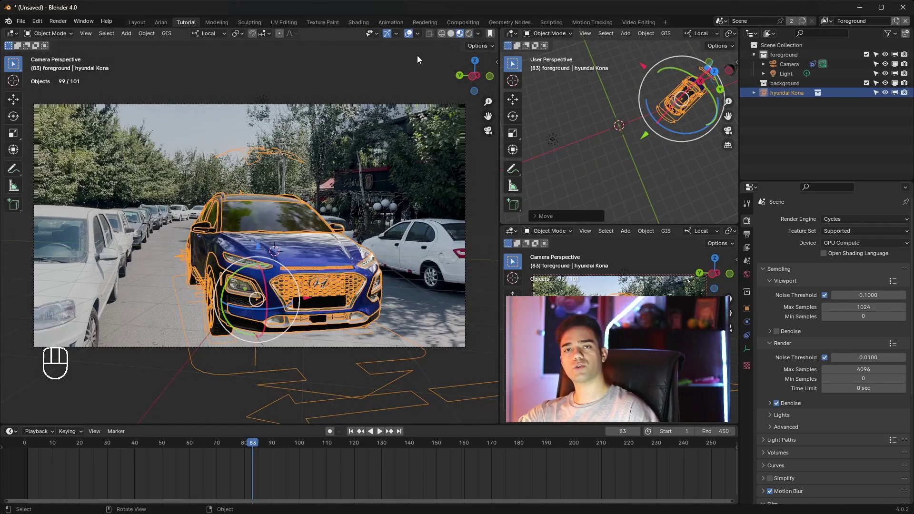
{"action": "left_click", "coordinate": [359, 140]}
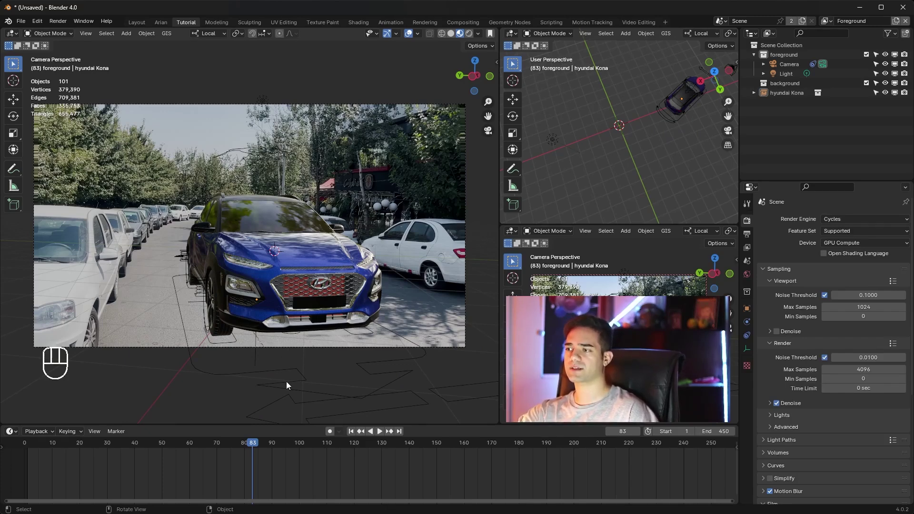
- Scale the Hyundai Kona down uniformly to about 0.95
{"action": "left_click", "coordinate": [358, 318]}
{"action": "key", "text": "s"}
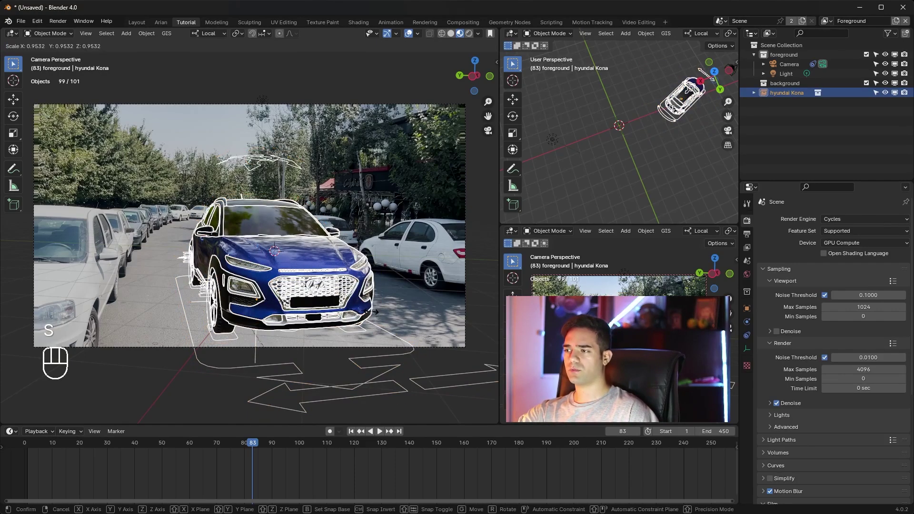
{"action": "left_click", "coordinate": [370, 315]}
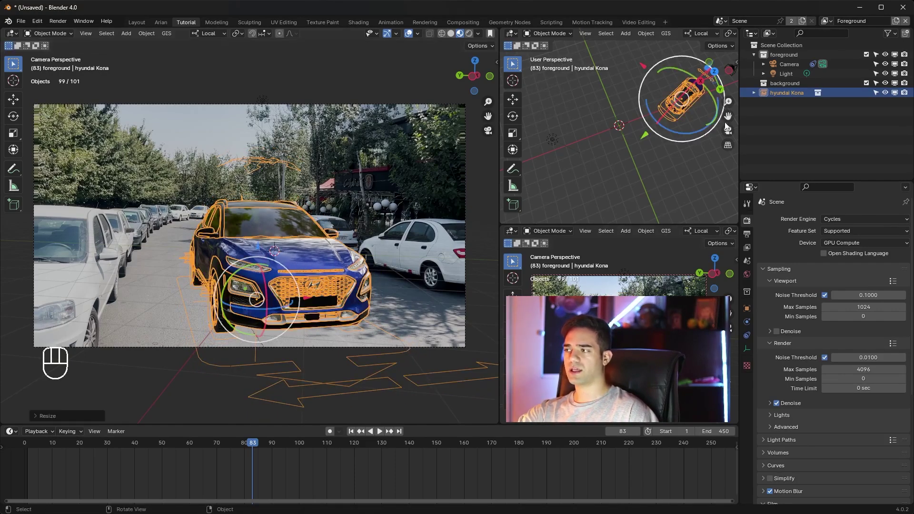
- Move the Hyundai Kona closer to the camera along its local Y axis, scale it by about 0.97, and deselect it
{"action": "key", "text": "g"}
{"action": "key", "text": "y"}
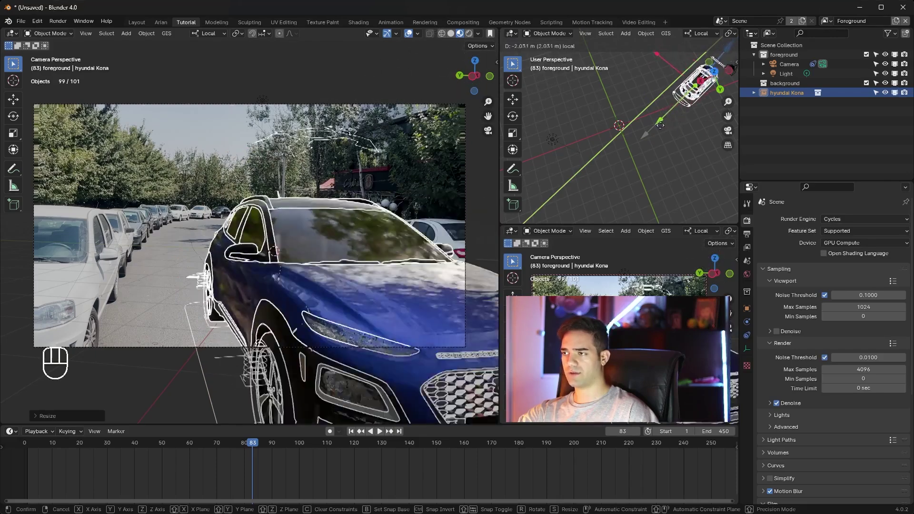
{"action": "left_click", "coordinate": [410, 245]}
{"action": "key", "text": "s"}
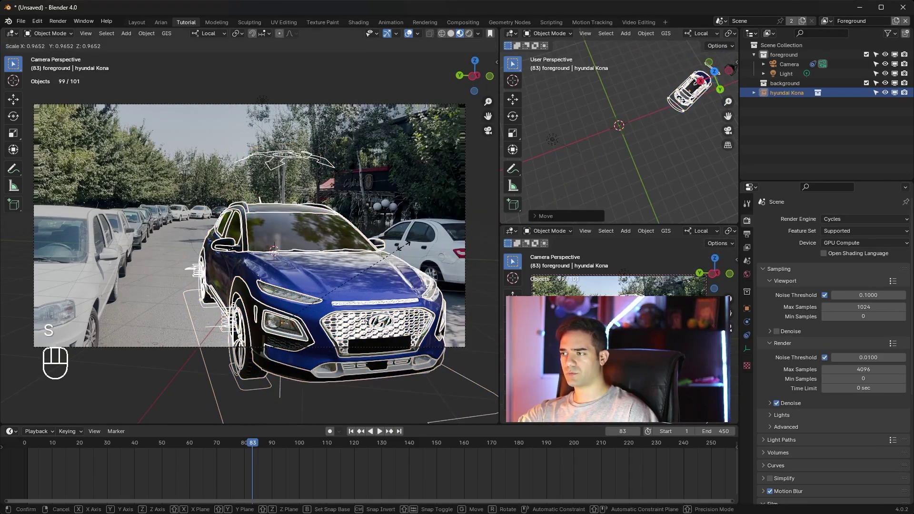
{"action": "left_click", "coordinate": [404, 246]}
{"action": "key", "text": "alt+a"}
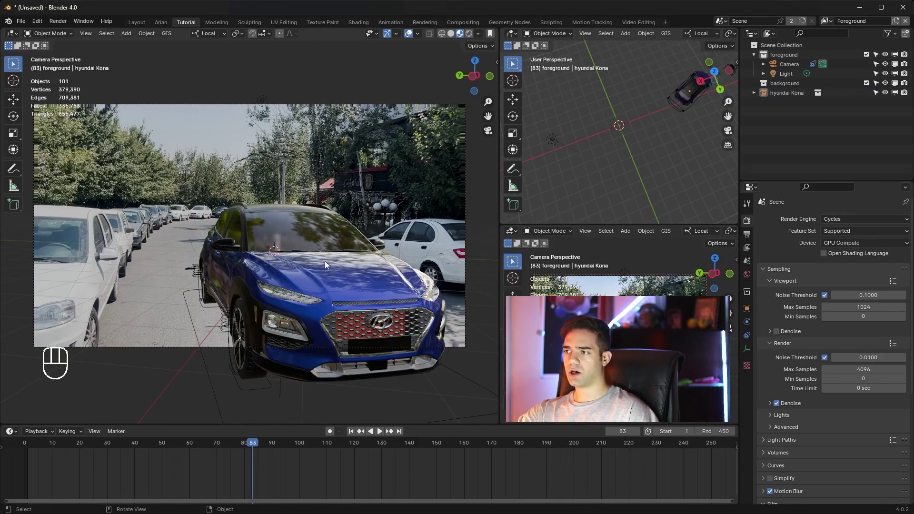
- Move the Hyundai Kona about 1.7 m back along its local Y axis, away from the camera
{"action": "left_click", "coordinate": [307, 285]}
{"action": "key", "text": "g"}
{"action": "key", "text": "y"}
{"action": "key", "text": "y"}
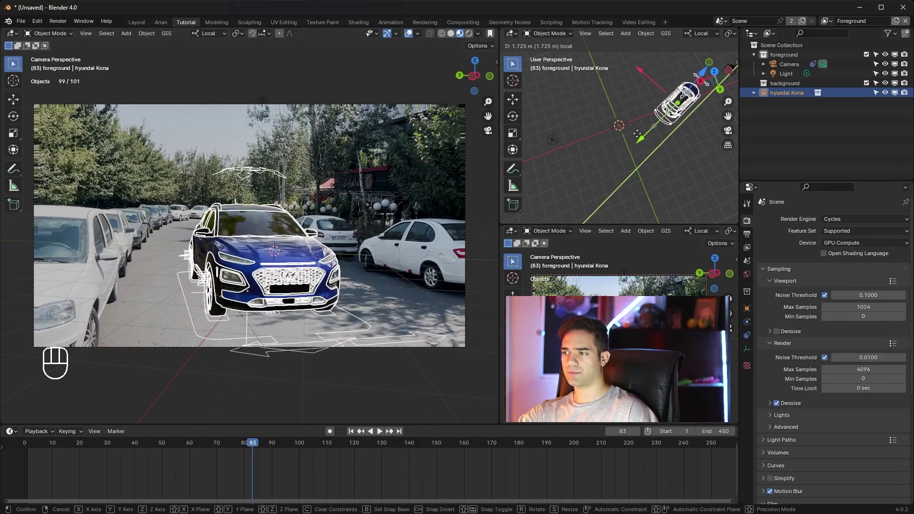
{"action": "left_click", "coordinate": [637, 134]}
- Move the hyundai Kona object into the foreground collection
{"action": "key", "text": "n"}
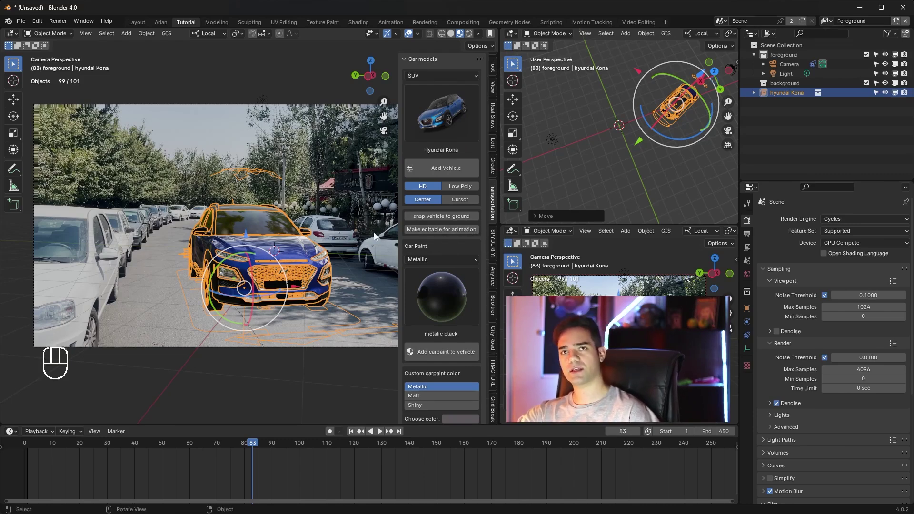
{"action": "left_click", "coordinate": [341, 235]}
{"action": "key", "text": "n"}
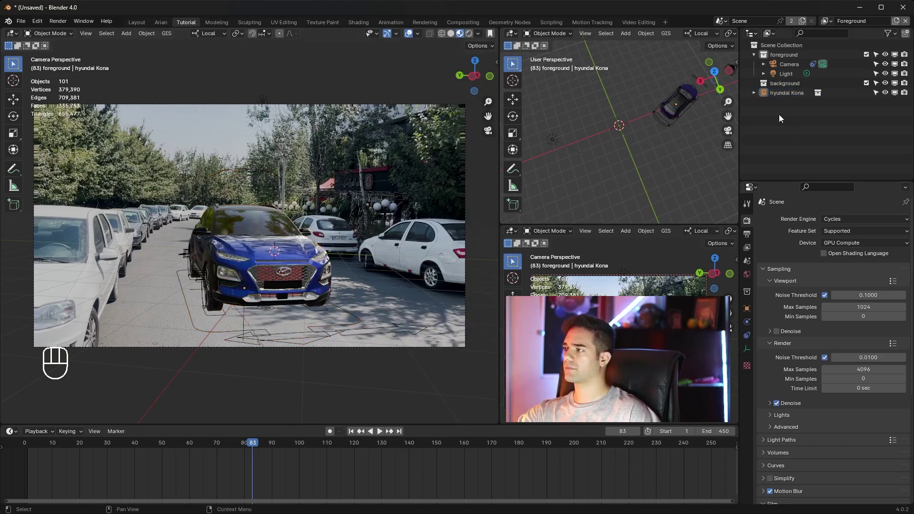
{"action": "left_click", "coordinate": [784, 91]}
{"action": "left_click_drag", "start_coordinate": [790, 90], "coordinate": [787, 63]}
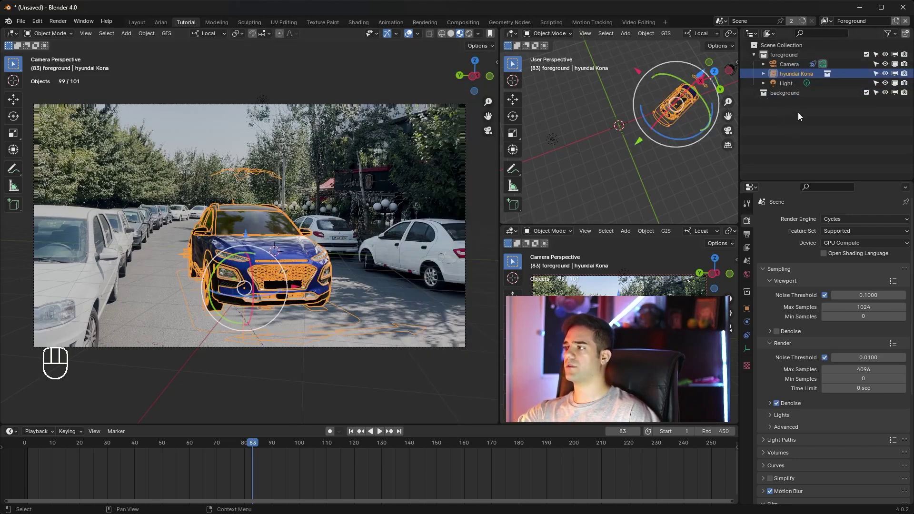
- Add a mesh plane to the foreground collection and move it along X toward the car
{"action": "left_click", "coordinate": [787, 55]}
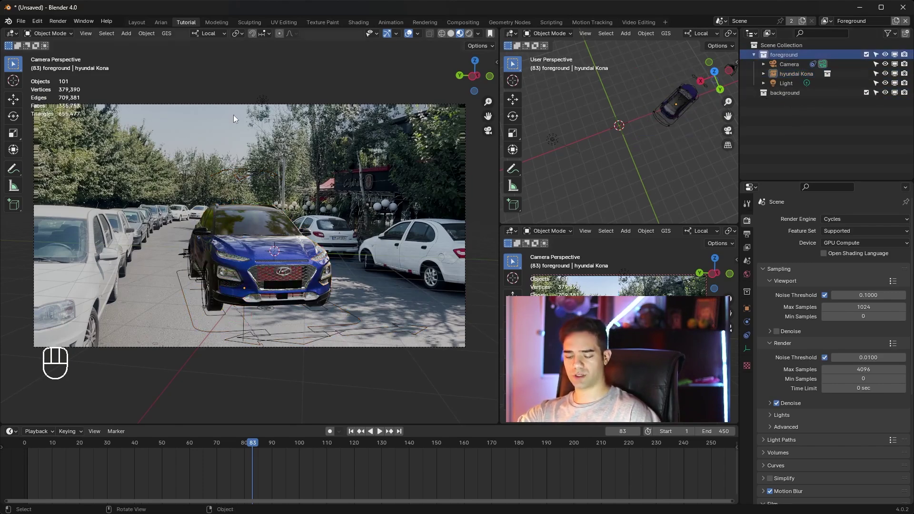
{"action": "key", "text": "shift+a"}
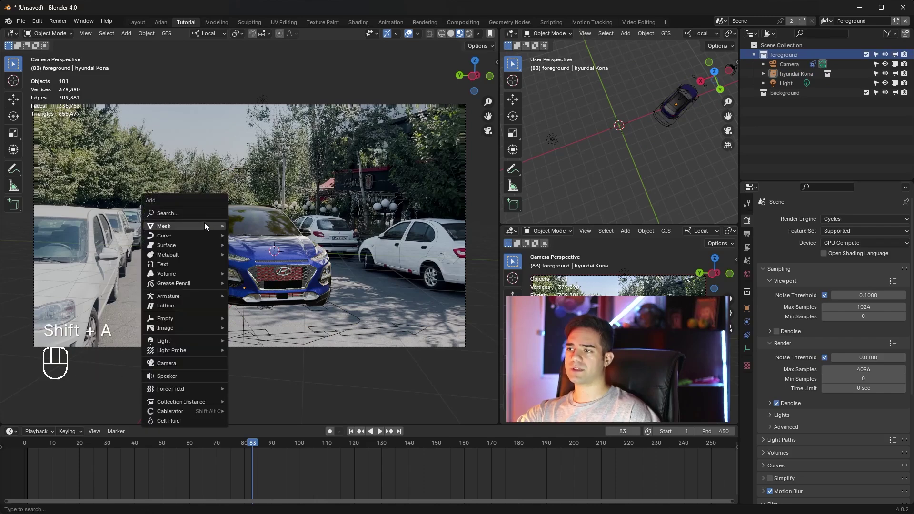
{"action": "mouse_move", "coordinate": [205, 226]}
{"action": "left_click", "coordinate": [255, 228]}
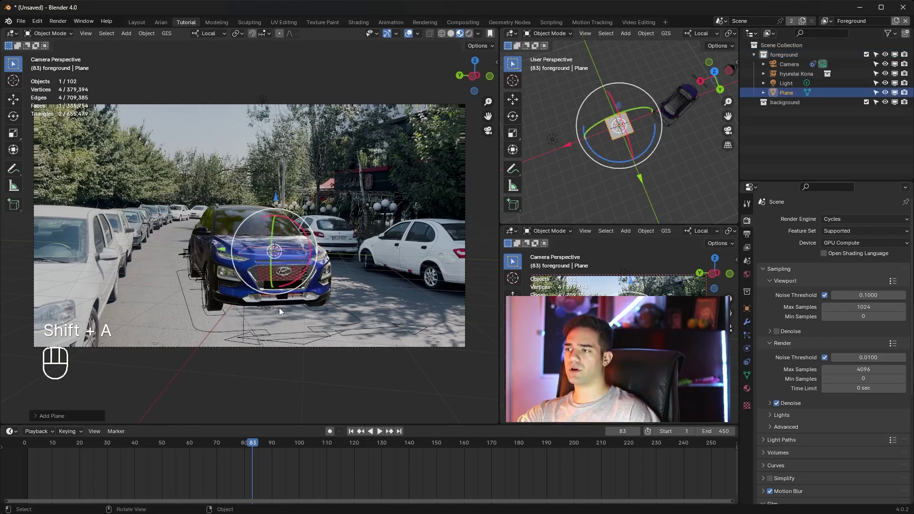
{"action": "middle_click_drag", "start_coordinate": [671, 149], "coordinate": [663, 154]}
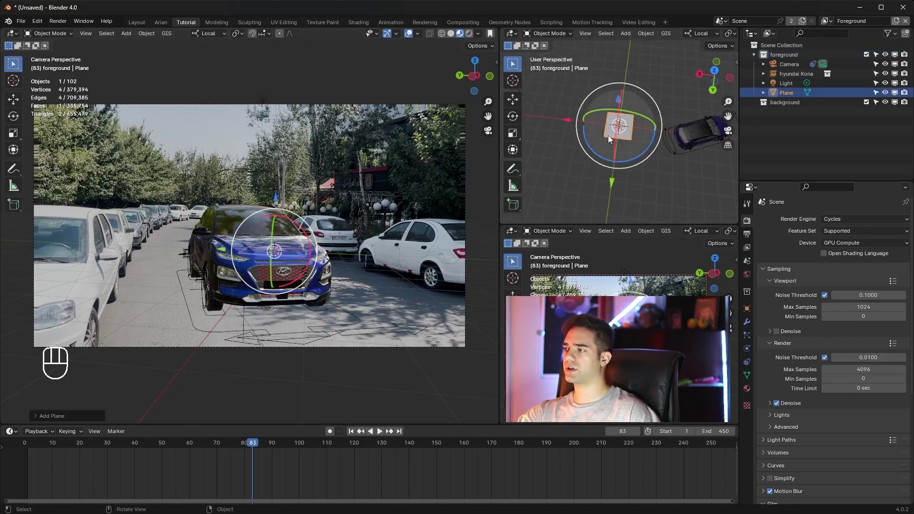
{"action": "key", "text": "g"}
{"action": "key", "text": "x"}
{"action": "left_click", "coordinate": [618, 125]}
{"action": "middle_click_drag", "start_coordinate": [617, 125], "coordinate": [594, 140], "text": "shift"}
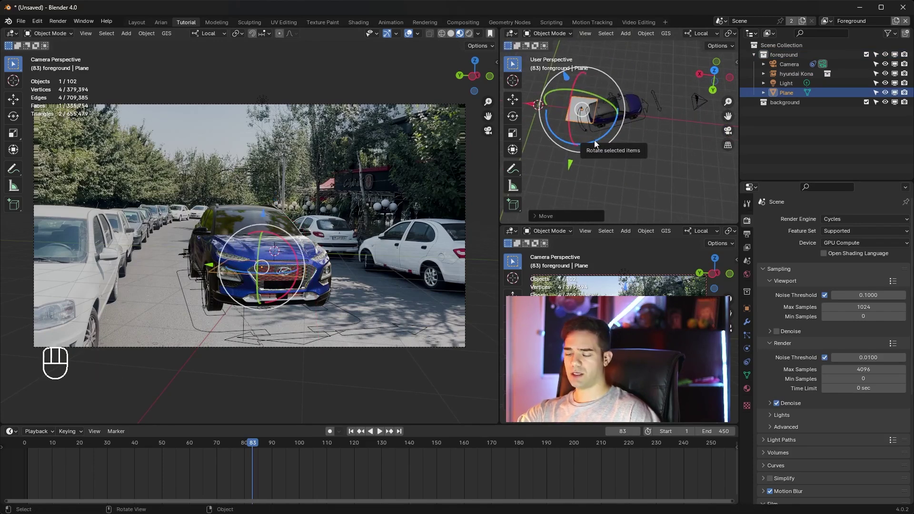
- Scale up the plane, rotate it to align with the car, and center it beneath the Hyundai Kona
{"action": "key", "text": "s"}
{"action": "left_click", "coordinate": [711, 141]}
{"action": "scroll", "coordinate": [619, 136], "scroll_direction": "down", "scroll_amount": 1}
{"action": "mouse_move", "coordinate": [563, 138]}
{"action": "left_mouse_down"}
{"action": "mouse_move", "coordinate": [584, 148]}
{"action": "mouse_move", "coordinate": [575, 146]}
{"action": "left_mouse_up"}
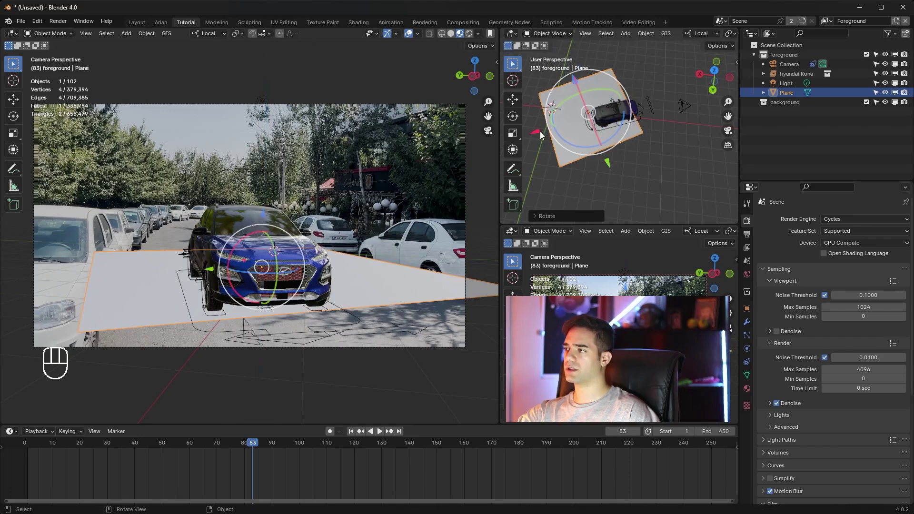
{"action": "key", "text": "g"}
{"action": "left_click", "coordinate": [579, 127]}
{"action": "middle_click_drag", "start_coordinate": [607, 70], "coordinate": [667, 119]}
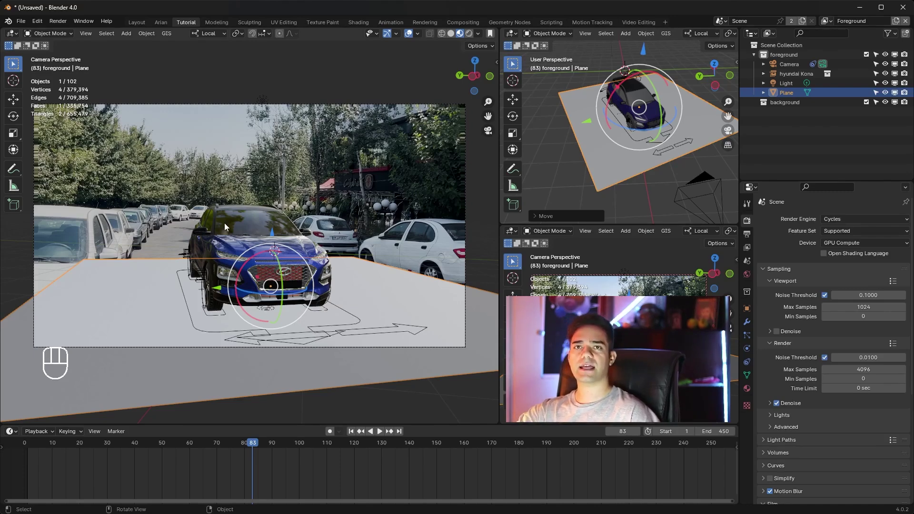
{"action": "middle_click_drag", "start_coordinate": [248, 232], "coordinate": [273, 255]}
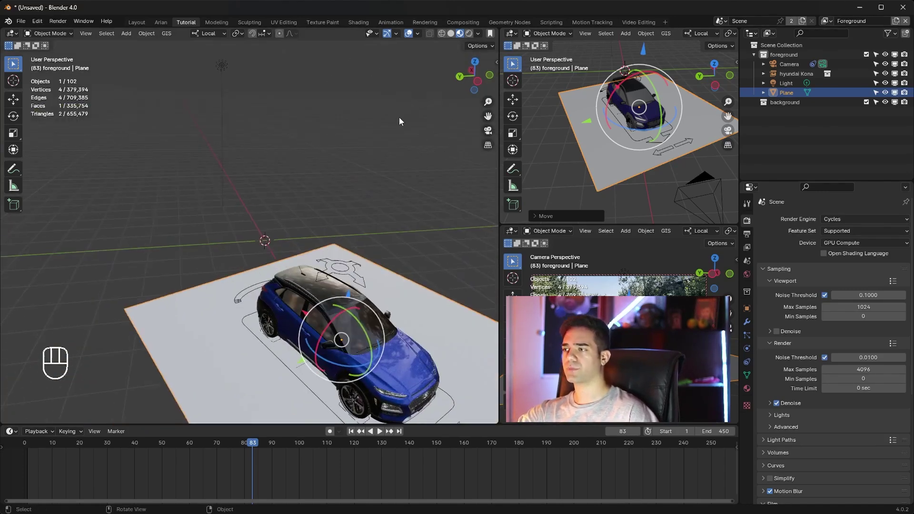
{"action": "key", "text": "KP_7"}
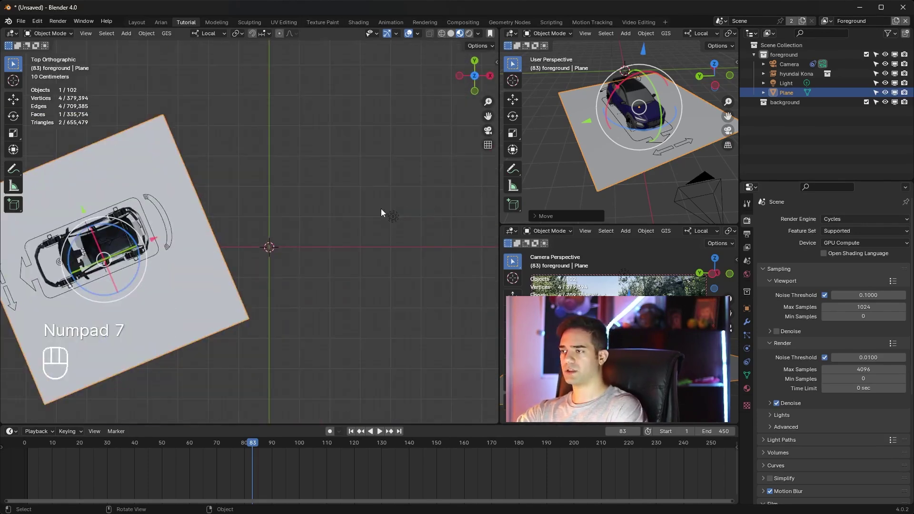
{"action": "middle_click_drag", "start_coordinate": [253, 202], "coordinate": [337, 212], "text": "shift"}
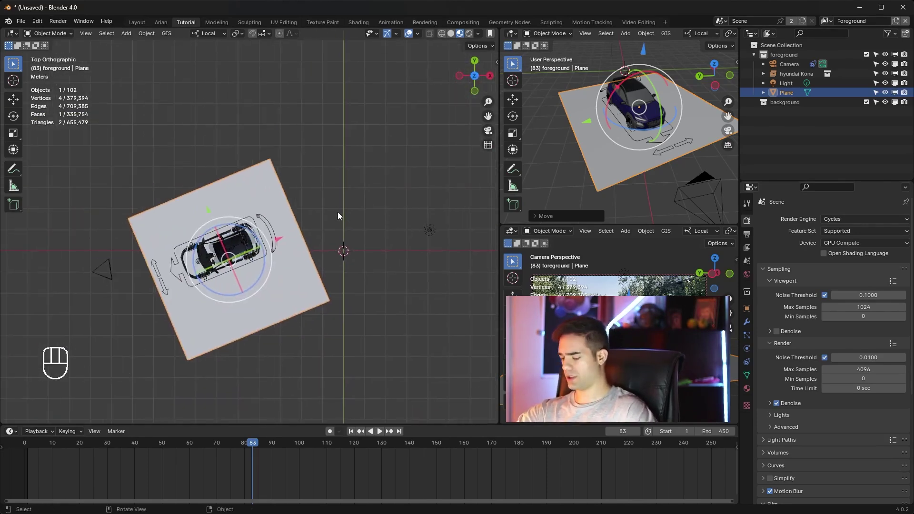
{"action": "key", "text": "KP_0"}
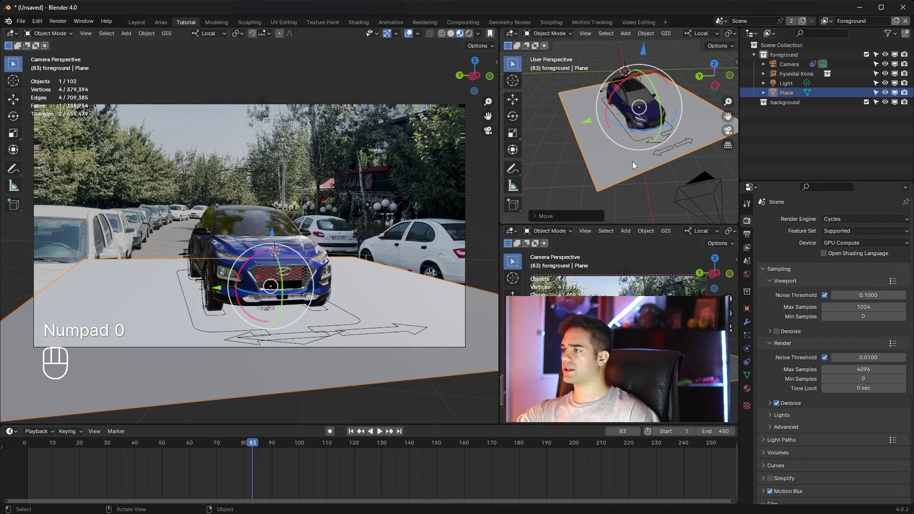
- Add a curve path in the top view of the secondary viewport and move it up along the Y axis
{"action": "mouse_move", "coordinate": [632, 161]}
{"action": "middle_mouse_down"}
{"action": "mouse_move", "coordinate": [647, 189]}
{"action": "mouse_move", "coordinate": [643, 163]}
{"action": "middle_mouse_up"}
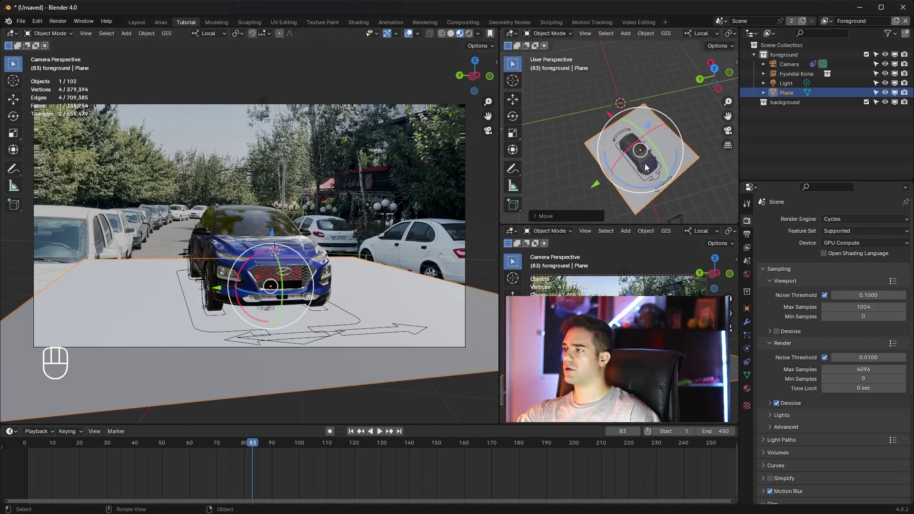
{"action": "key", "text": "KP_7"}
{"action": "key", "text": "shift+a"}
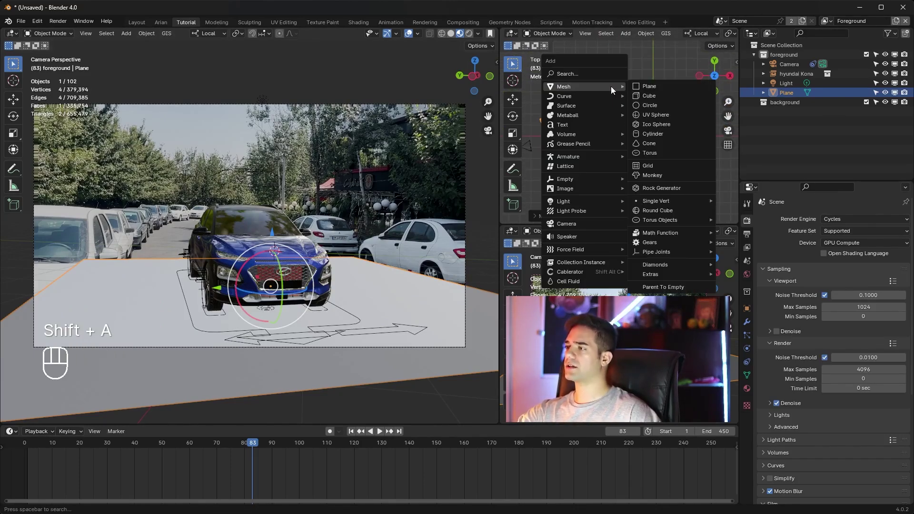
{"action": "mouse_move", "coordinate": [590, 97]}
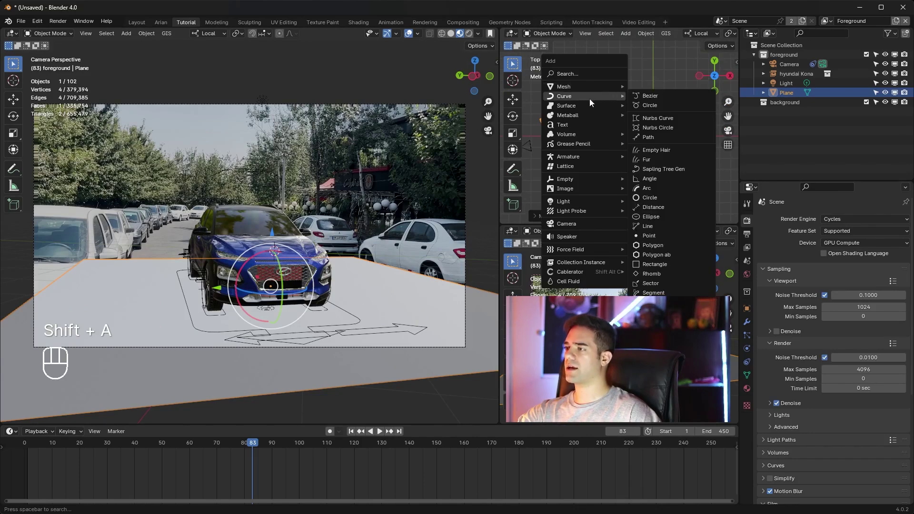
{"action": "left_click", "coordinate": [660, 138]}
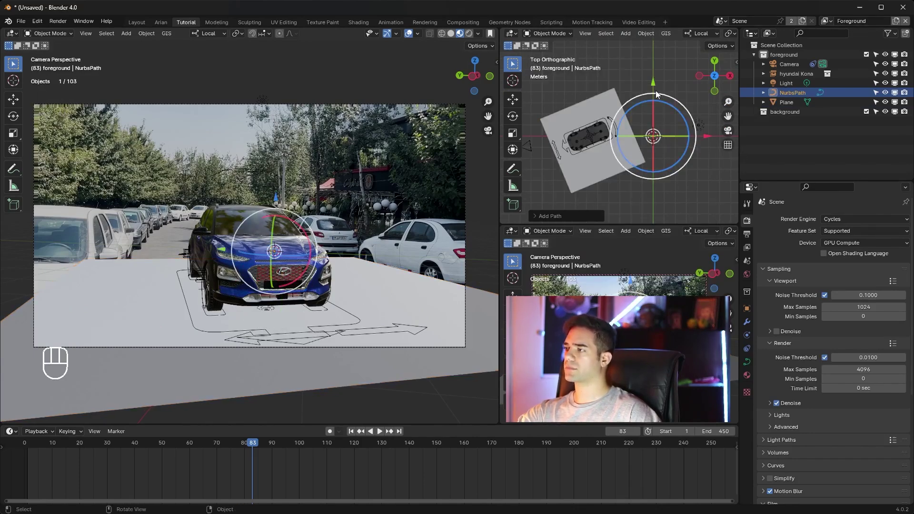
{"action": "left_click_drag", "start_coordinate": [653, 84], "coordinate": [653, 62]}
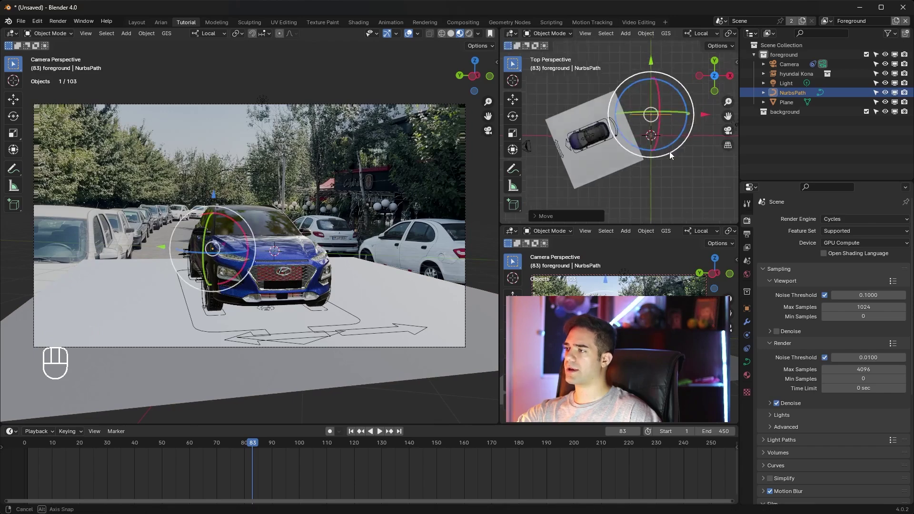
- Rotate the path about its vertical axis to align with the car's direction and move it beside the Hyundai Kona
{"action": "left_click_drag", "start_coordinate": [644, 140], "coordinate": [526, 139]}
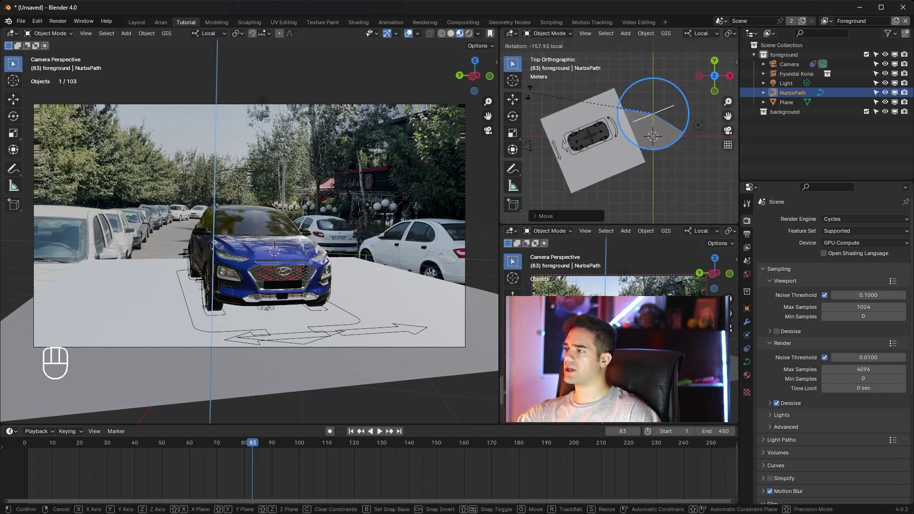
{"action": "left_click_drag", "start_coordinate": [530, 91], "coordinate": [530, 92]}
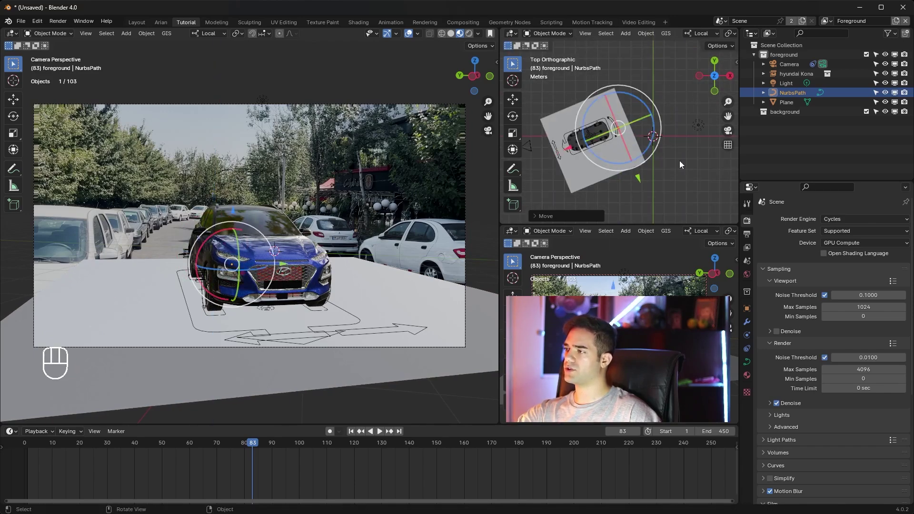
{"action": "scroll", "coordinate": [653, 144], "scroll_direction": "up", "scroll_amount": 3}
{"action": "middle_click_drag", "start_coordinate": [654, 144], "coordinate": [598, 165], "text": "shift"}
- In Edit Mode, move all the path's control points except the first far behind the car along the road
{"action": "key", "text": "Tab"}
{"action": "scroll", "coordinate": [621, 155], "scroll_direction": "down", "scroll_amount": 1}
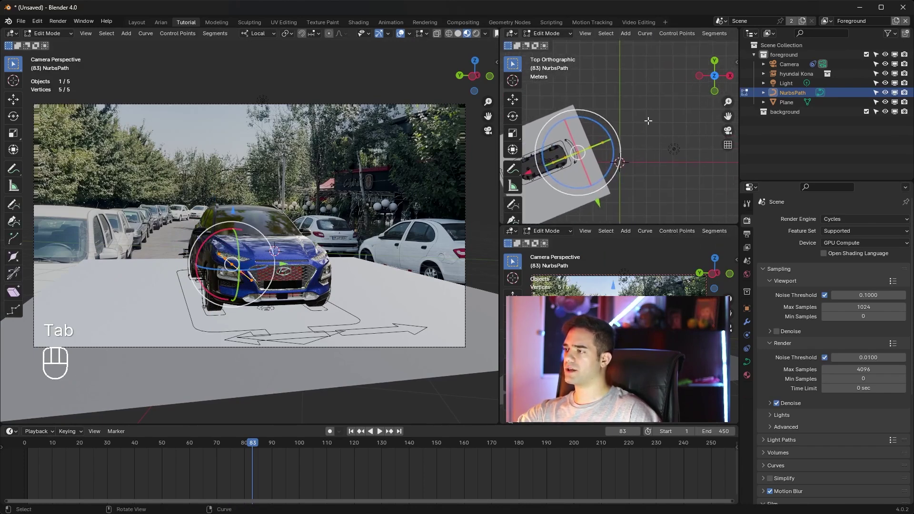
{"action": "left_click", "coordinate": [624, 121]}
{"action": "left_click_drag", "start_coordinate": [623, 121], "coordinate": [562, 164]}
{"action": "scroll", "coordinate": [641, 153], "scroll_direction": "down", "scroll_amount": 2}
{"action": "middle_click_drag", "start_coordinate": [642, 153], "coordinate": [597, 184], "text": "shift"}
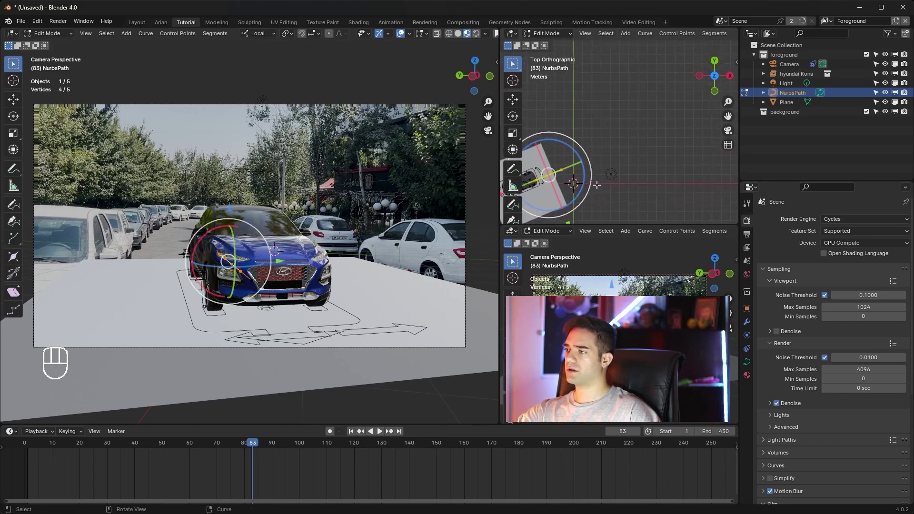
{"action": "key", "text": "g"}
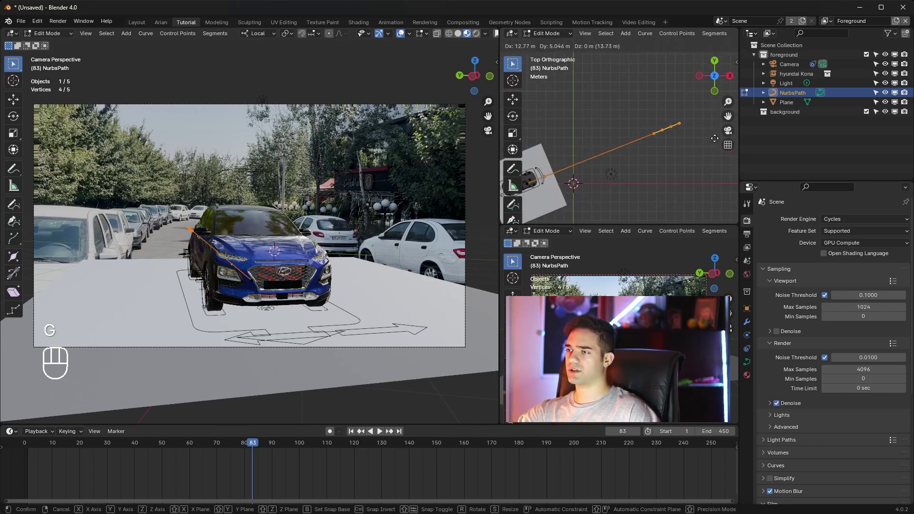
{"action": "left_click", "coordinate": [709, 140]}
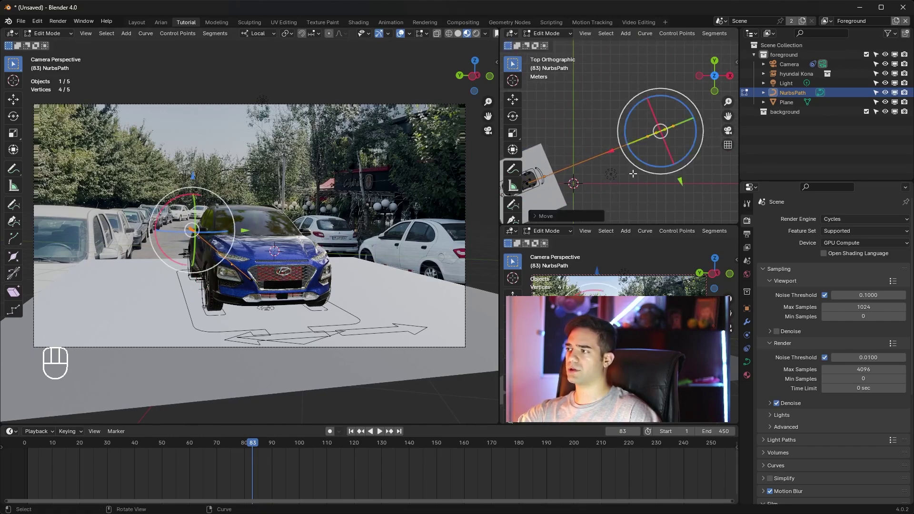
- Move the path's last three control points about 8.7 m farther along the road, leaving the second point in place
{"action": "middle_click_drag", "start_coordinate": [666, 151], "coordinate": [603, 153], "text": "shift"}
{"action": "left_click", "coordinate": [673, 151]}
{"action": "left_click_drag", "start_coordinate": [657, 166], "coordinate": [602, 128]}
{"action": "key", "text": "g"}
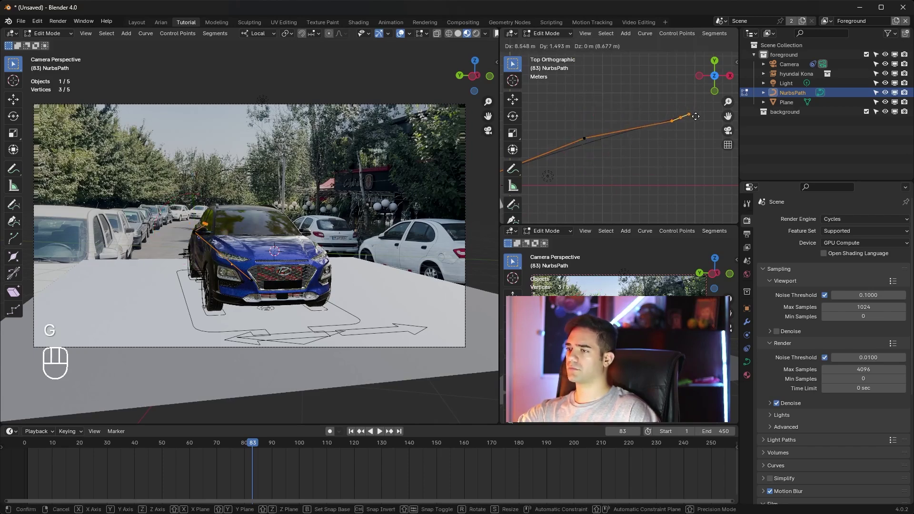
{"action": "left_click", "coordinate": [690, 112]}
- Move the path's last two control points farther out, then pull the end point outward and down to form a bend
{"action": "middle_click_drag", "start_coordinate": [682, 153], "coordinate": [617, 154], "text": "shift"}
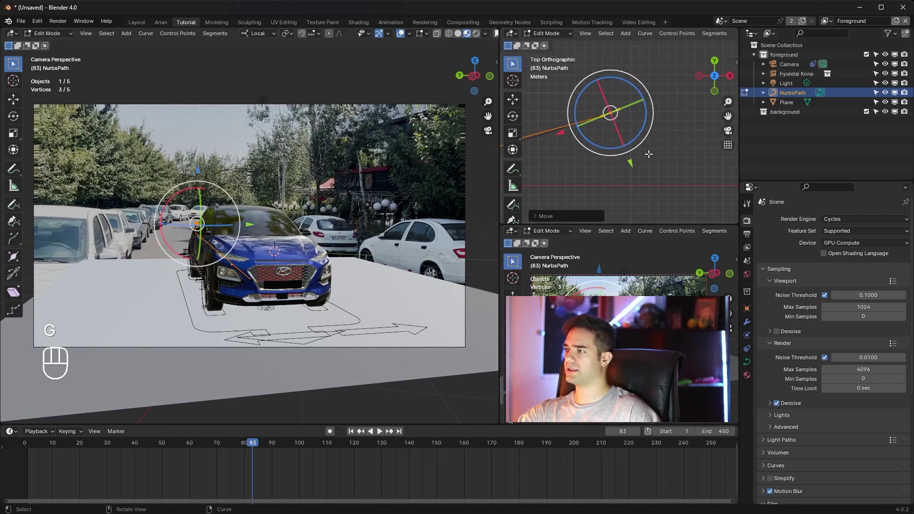
{"action": "left_click_drag", "start_coordinate": [675, 158], "coordinate": [605, 94]}
{"action": "key", "text": "g"}
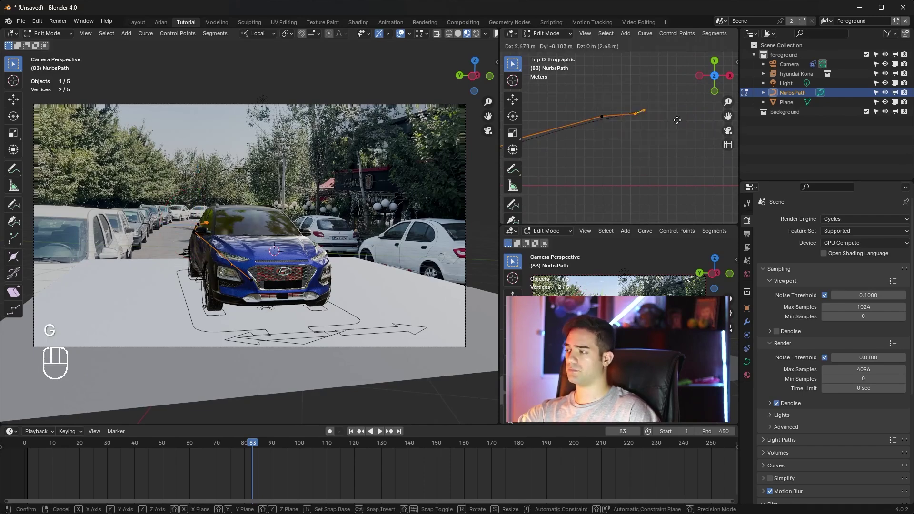
{"action": "left_click", "coordinate": [693, 120]}
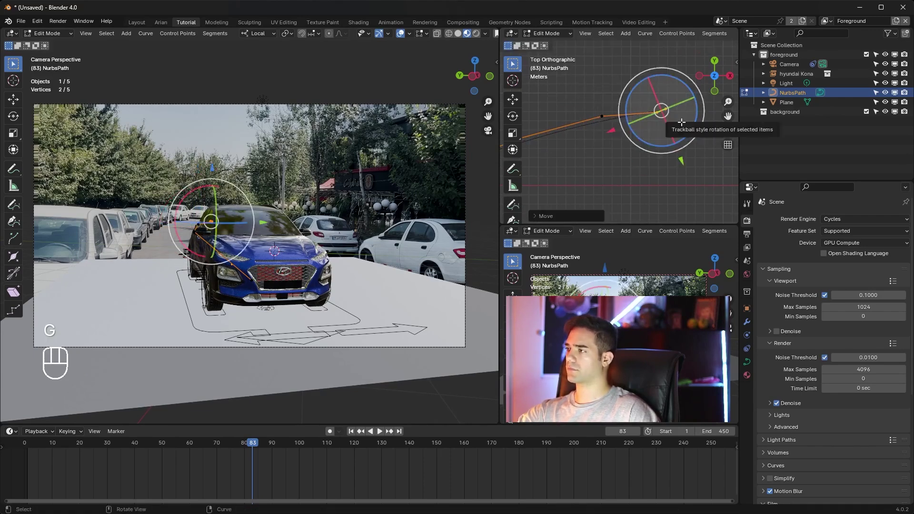
{"action": "left_click", "coordinate": [668, 111]}
{"action": "key", "text": "g"}
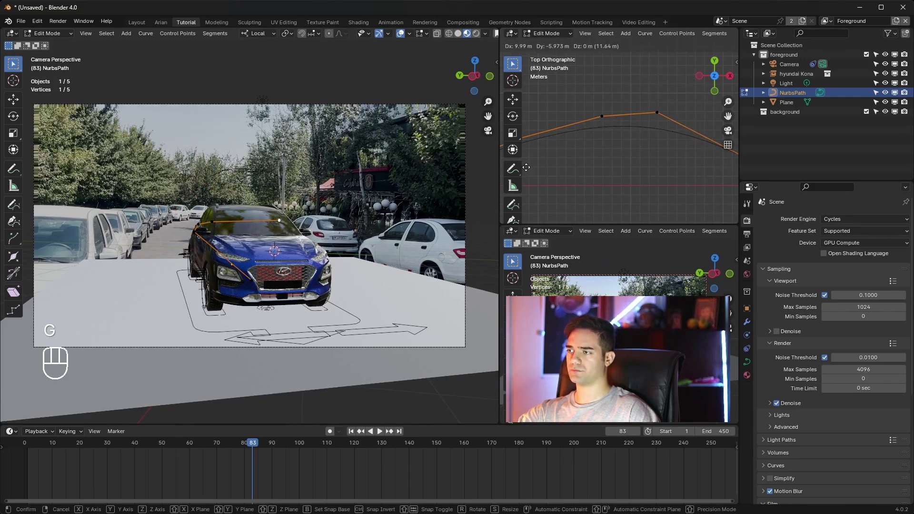
{"action": "left_click", "coordinate": [527, 167]}
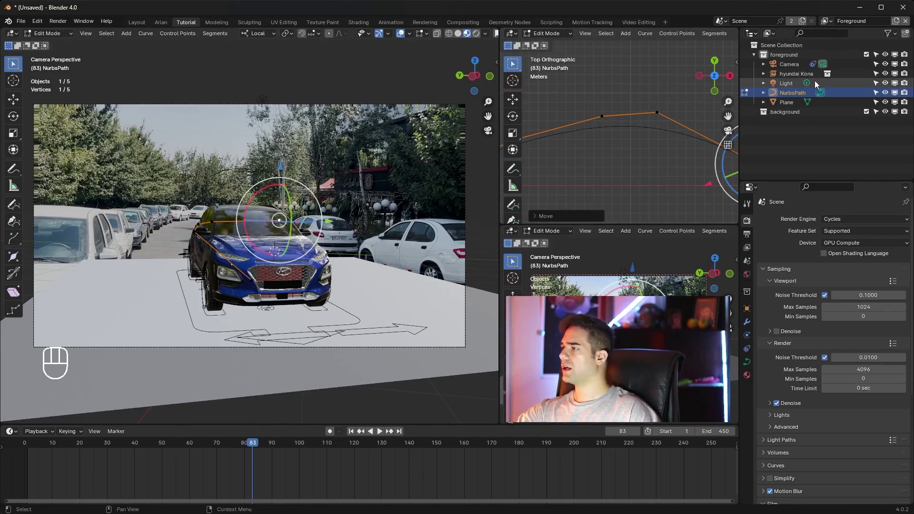
- Hide the Hyundai Kona and move the path's fourth control point along its local X axis to refine the bend
{"action": "left_click", "coordinate": [885, 73]}
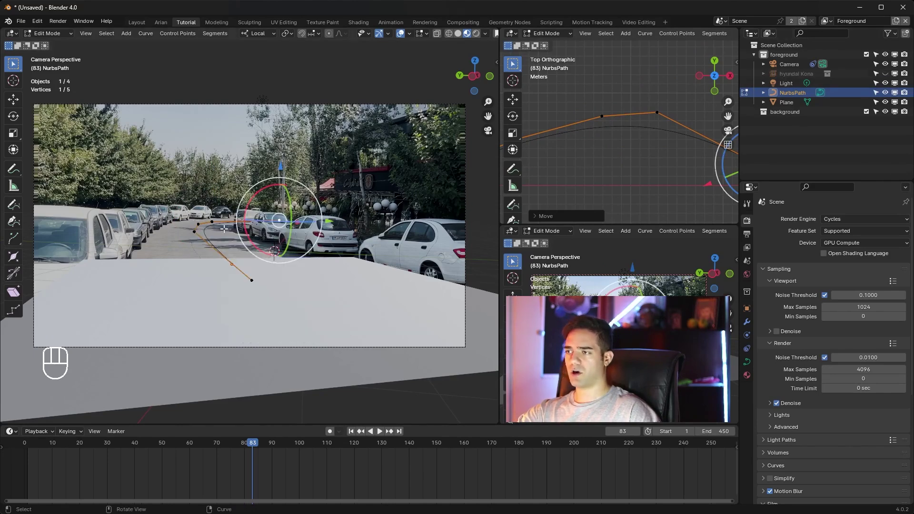
{"action": "scroll", "coordinate": [216, 229], "scroll_direction": "up", "scroll_amount": 1}
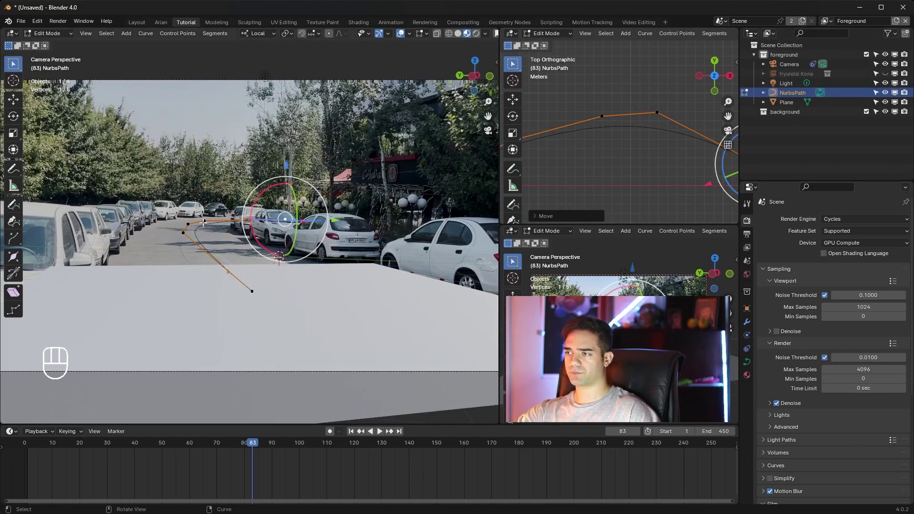
{"action": "left_click", "coordinate": [204, 221]}
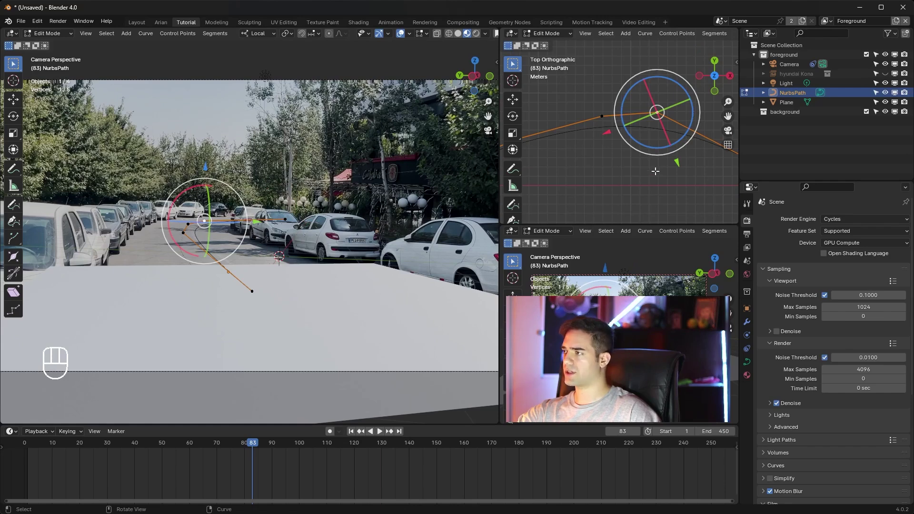
{"action": "scroll", "coordinate": [656, 171], "scroll_direction": "down", "scroll_amount": 4}
{"action": "middle_click_drag", "start_coordinate": [686, 148], "coordinate": [642, 169], "text": "shift"}
{"action": "left_click", "coordinate": [699, 155]}
{"action": "scroll", "coordinate": [672, 190], "scroll_direction": "down", "scroll_amount": 1}
{"action": "left_click_drag", "start_coordinate": [618, 170], "coordinate": [708, 201]}
{"action": "left_click", "coordinate": [628, 128]}
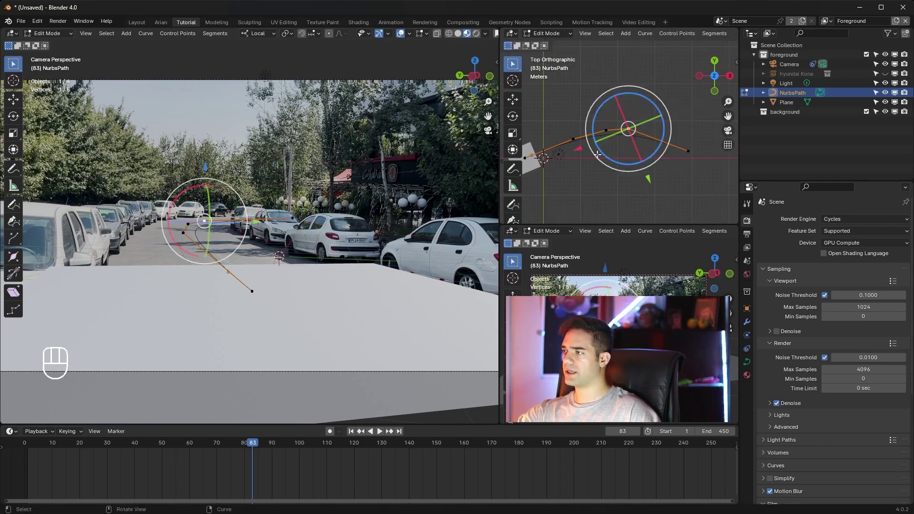
{"action": "left_click_drag", "start_coordinate": [596, 142], "coordinate": [599, 143]}
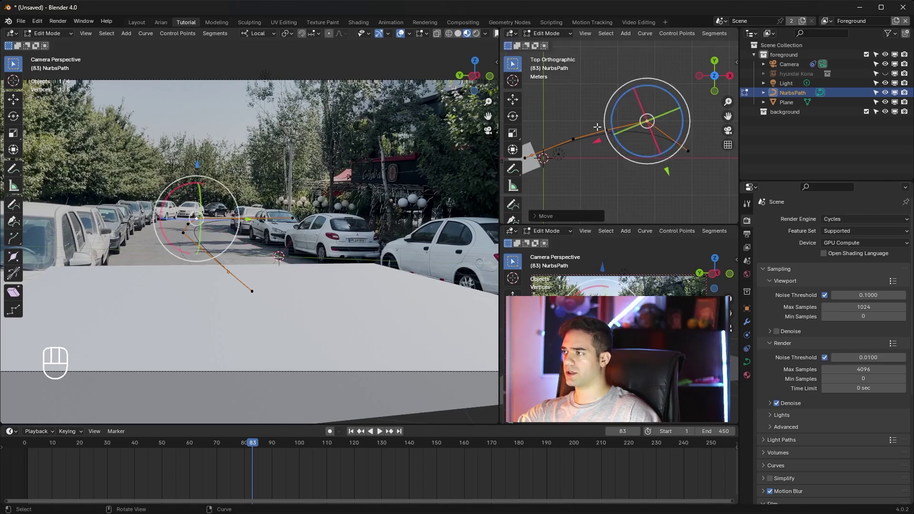
- Shift the path's second control point sideways along its local Y axis to smooth the curve along the street
{"action": "left_click", "coordinate": [573, 139]}
{"action": "middle_click_drag", "start_coordinate": [611, 148], "coordinate": [653, 150], "text": "shift"}
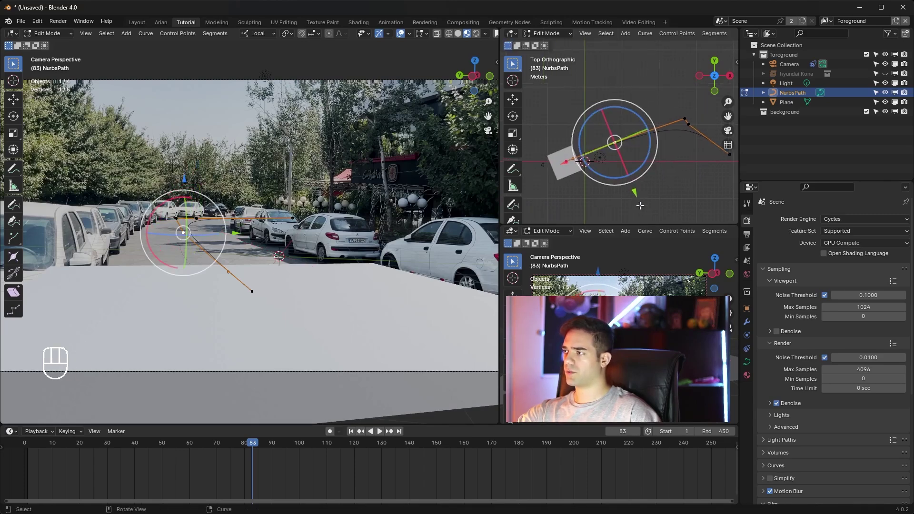
{"action": "left_click_drag", "start_coordinate": [636, 191], "coordinate": [639, 184]}
{"action": "middle_click_drag", "start_coordinate": [639, 184], "coordinate": [674, 132], "text": "shift"}
- Extend the path's first control point along local X across the ground plane and return to Object Mode
{"action": "left_click", "coordinate": [593, 151]}
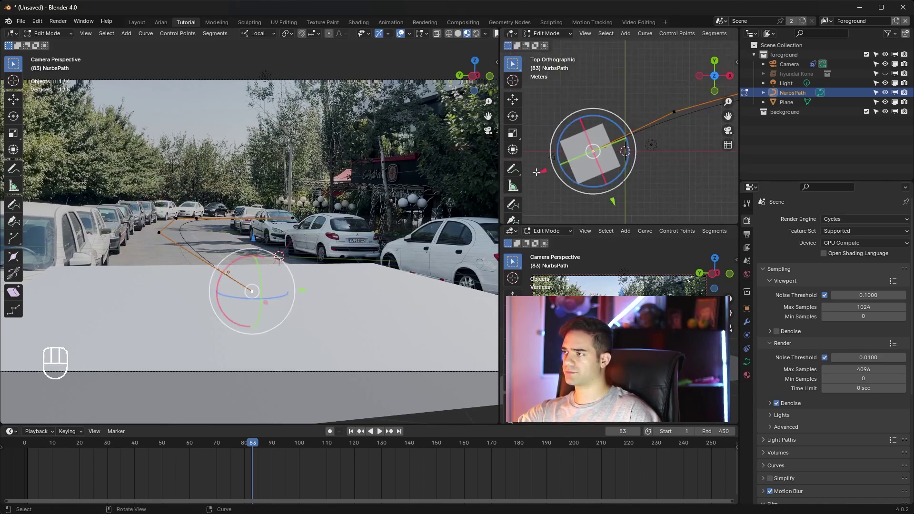
{"action": "left_click_drag", "start_coordinate": [543, 172], "coordinate": [533, 174]}
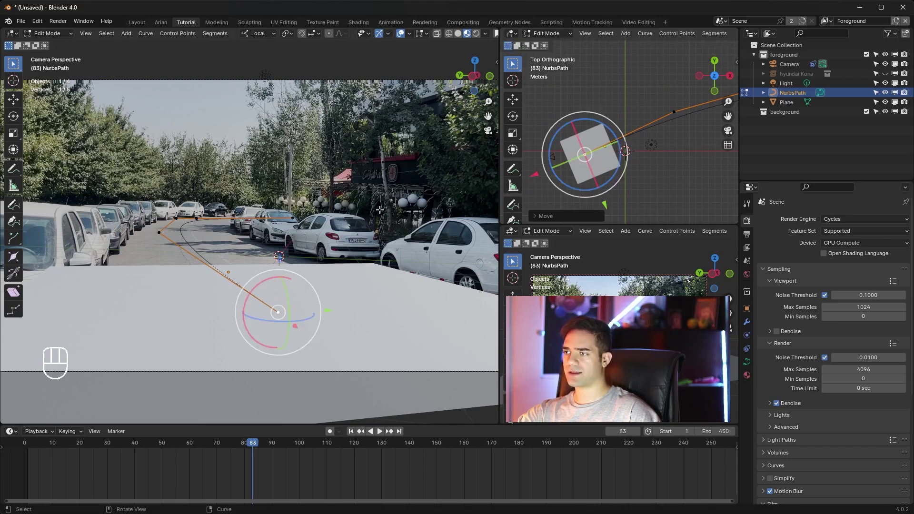
{"action": "left_click", "coordinate": [629, 86]}
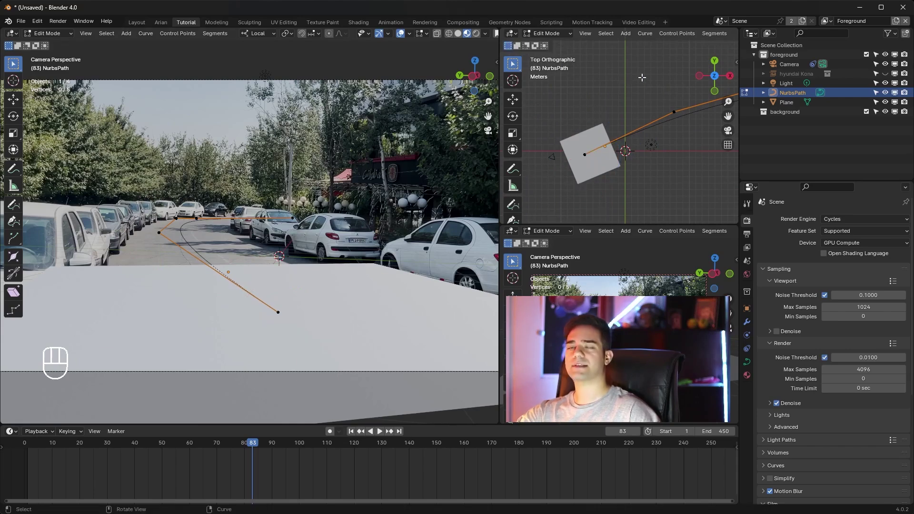
{"action": "middle_click_drag", "start_coordinate": [646, 138], "coordinate": [635, 162], "text": "shift"}
{"action": "scroll", "coordinate": [619, 157], "scroll_direction": "down", "scroll_amount": 2}
{"action": "key", "text": "Tab"}
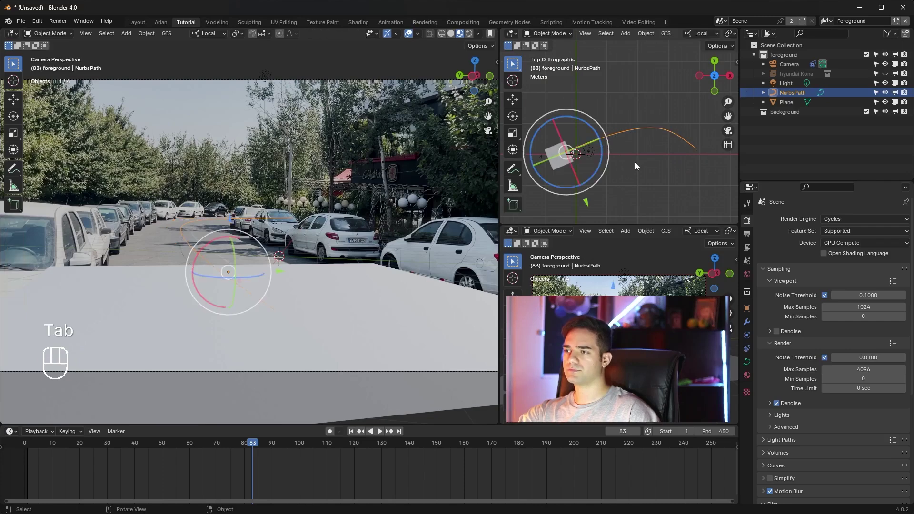
- Add an Array modifier to the ground plane with a count of 10
{"action": "left_click", "coordinate": [638, 167]}
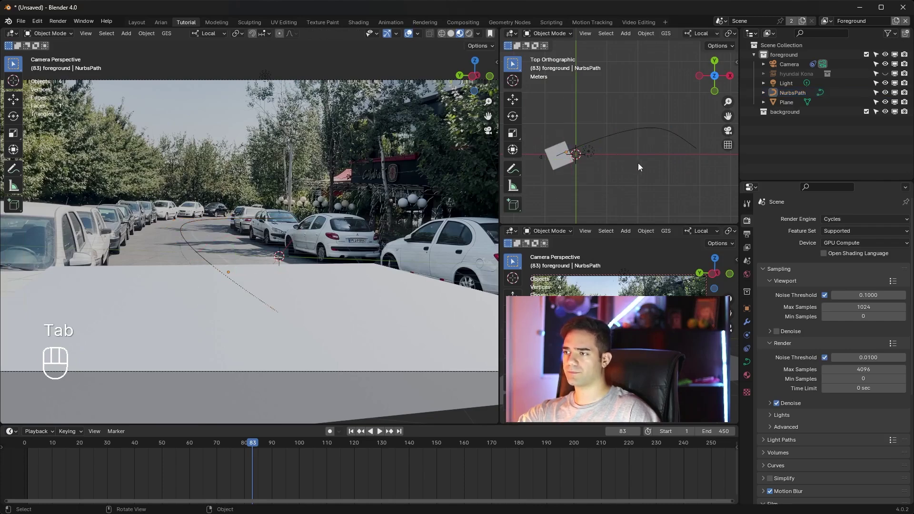
{"action": "scroll", "coordinate": [638, 166], "scroll_direction": "up", "scroll_amount": 2}
{"action": "left_click", "coordinate": [557, 174]}
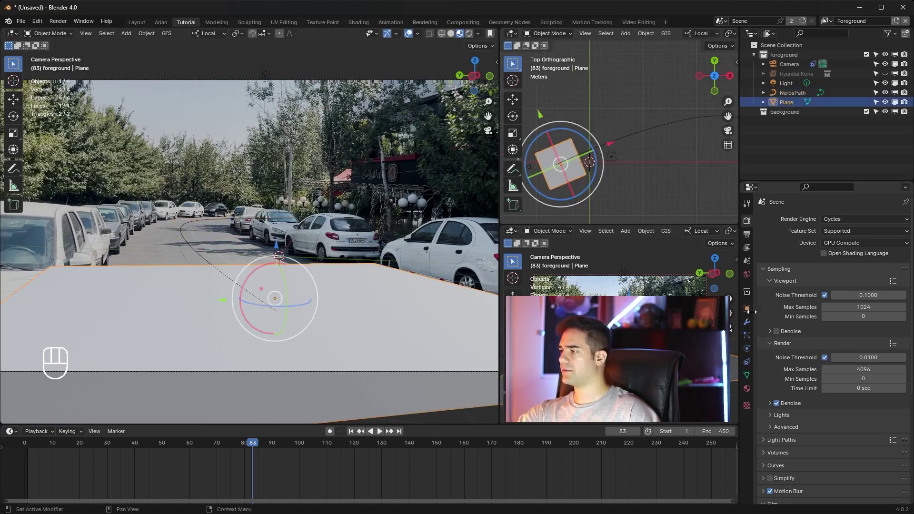
{"action": "left_click", "coordinate": [746, 323]}
{"action": "left_click", "coordinate": [832, 218]}
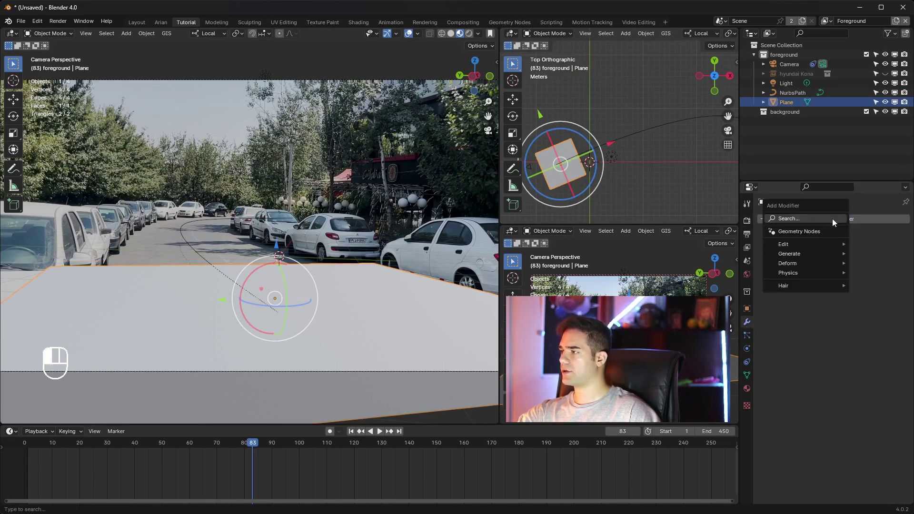
{"action": "mouse_move", "coordinate": [810, 244]}
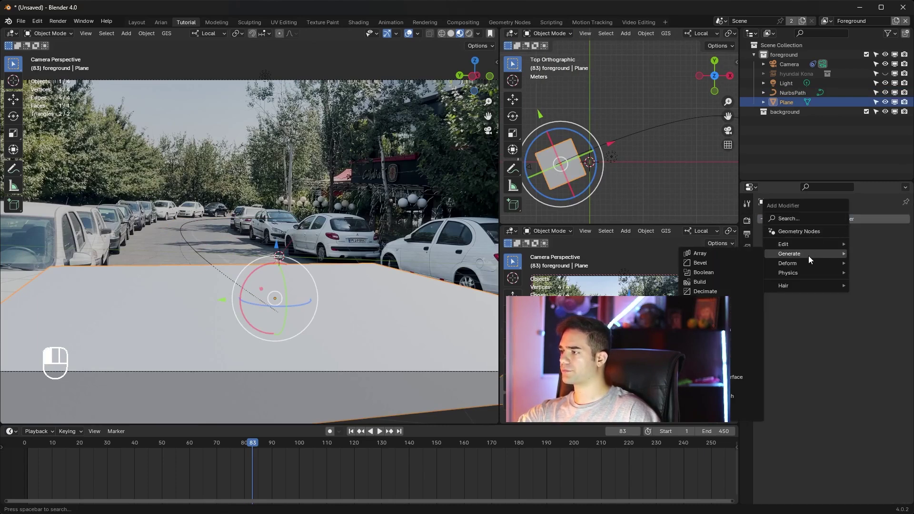
{"action": "left_click", "coordinate": [727, 253]}
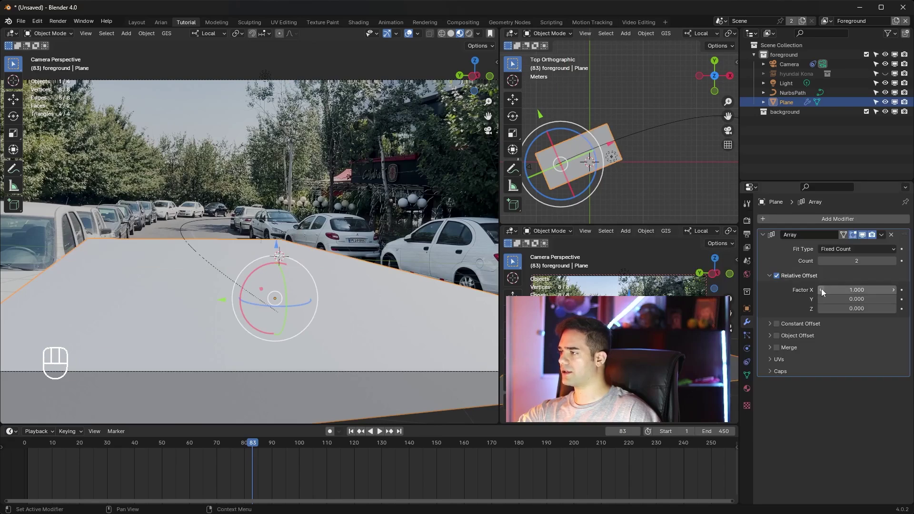
{"action": "left_click", "coordinate": [857, 261]}
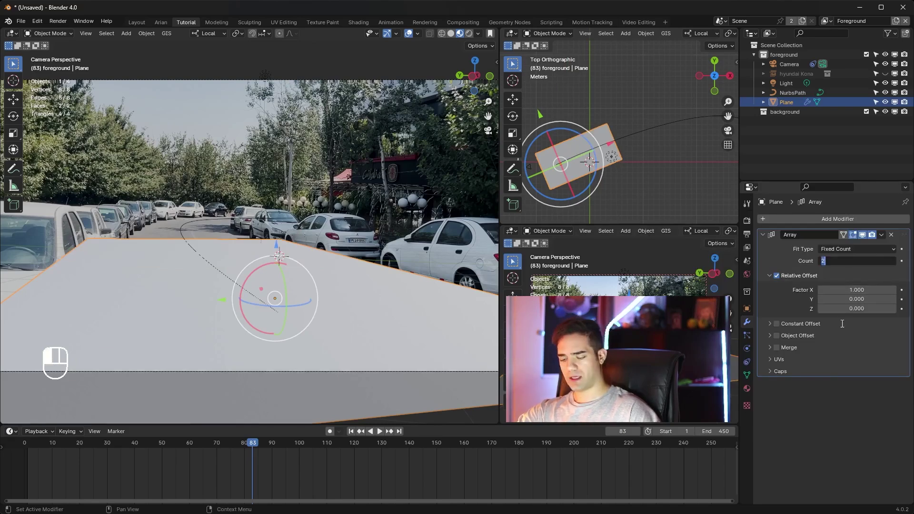
{"action": "key", "text": "Return"}
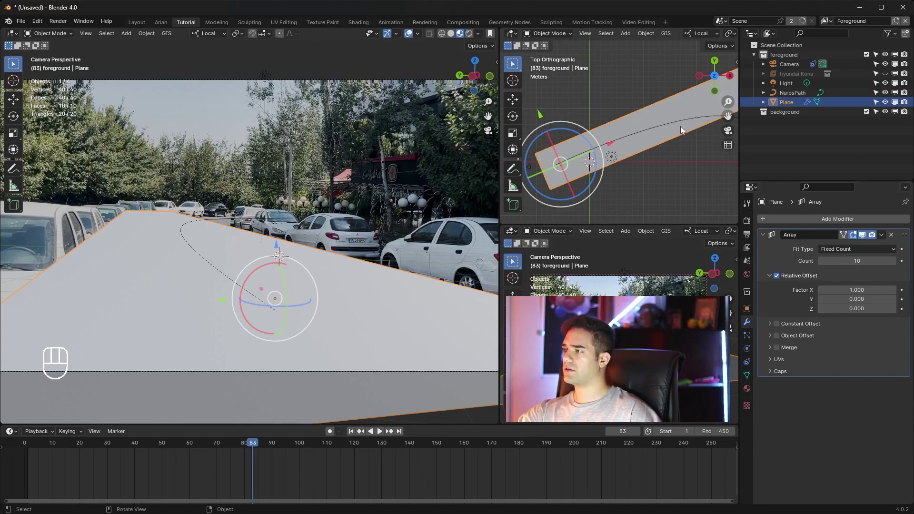
- Add a Curve modifier to the plane with NurbsPath as the curve object and locate the deformed strip in top view
{"action": "middle_click_drag", "start_coordinate": [682, 161], "coordinate": [662, 169], "text": "shift"}
{"action": "left_click", "coordinate": [853, 217]}
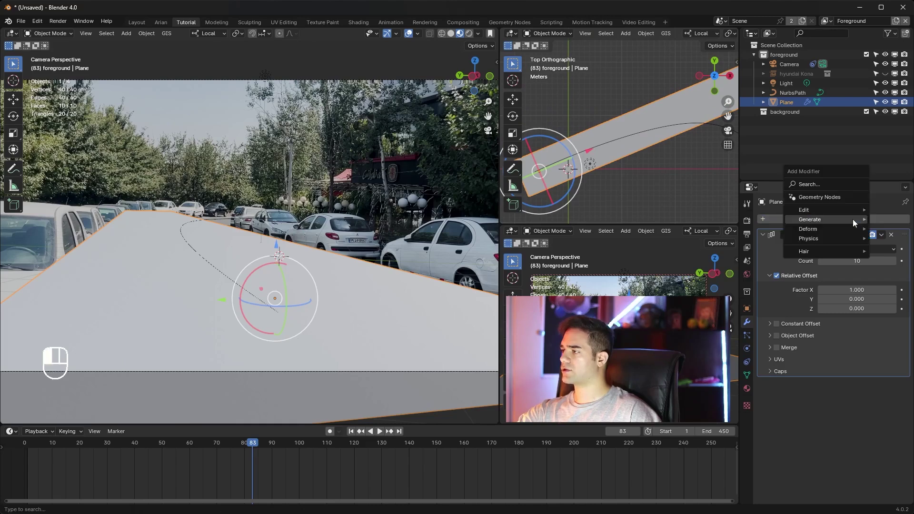
{"action": "left_click", "coordinate": [828, 186]}
{"action": "type", "text": "curv"}
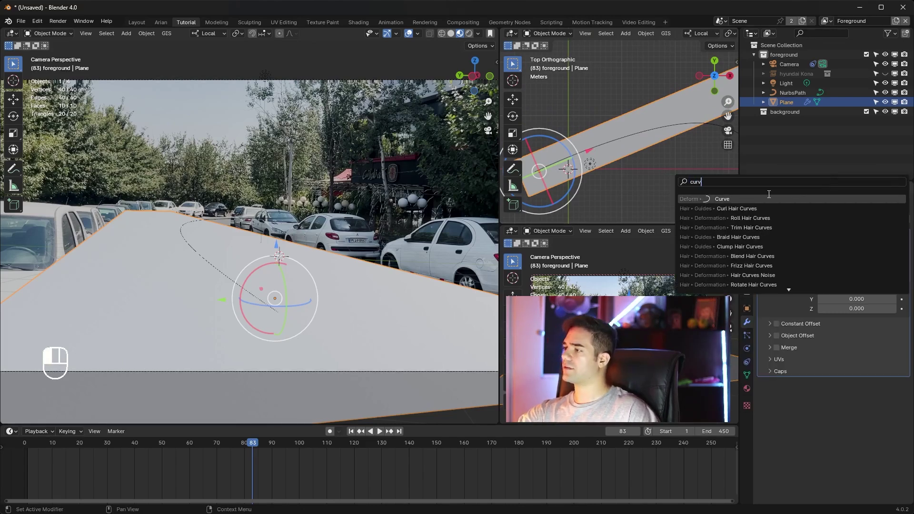
{"action": "key", "text": "Return"}
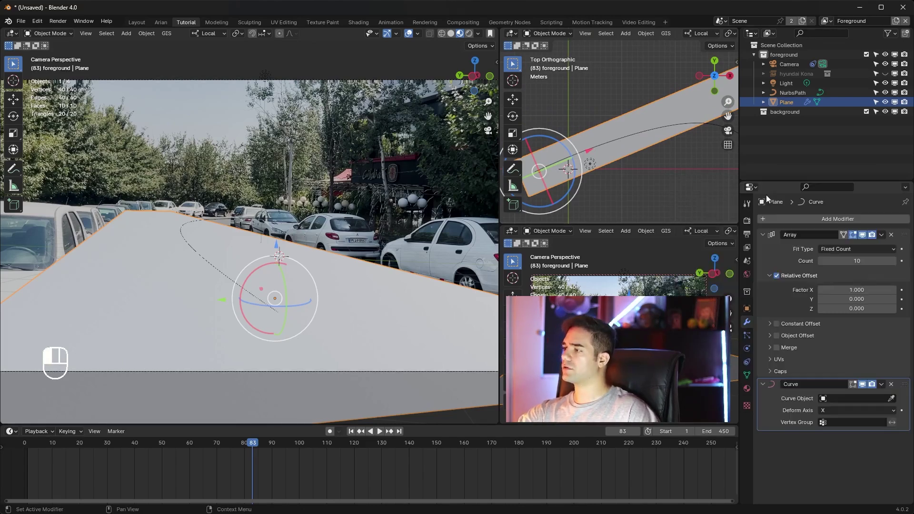
{"action": "left_click", "coordinate": [875, 397]}
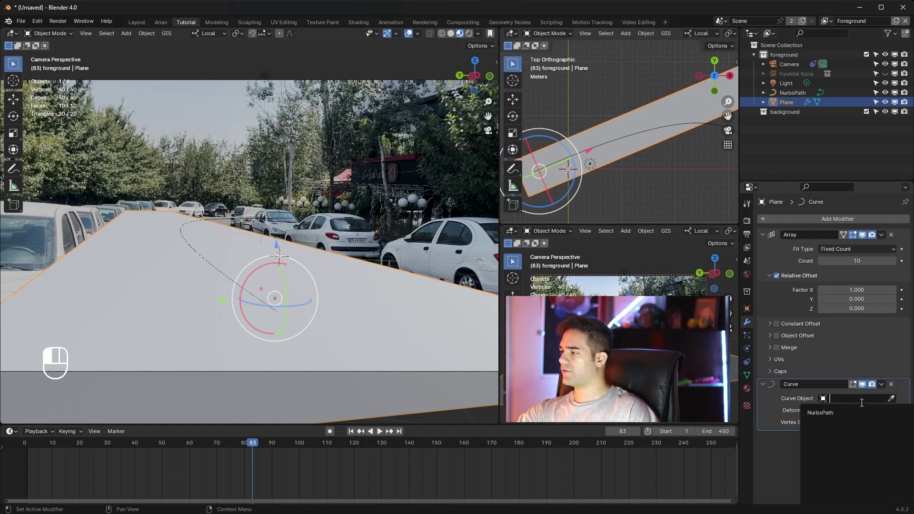
{"action": "left_click", "coordinate": [838, 413]}
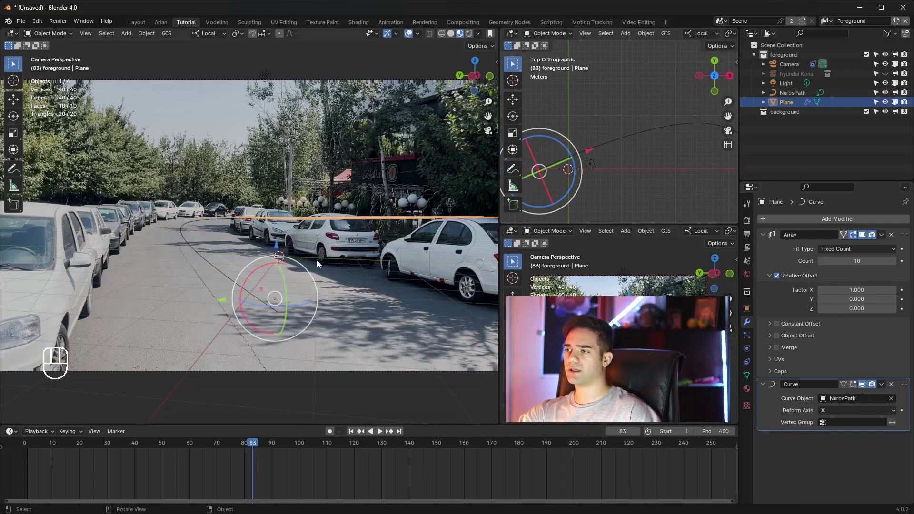
{"action": "key", "text": "KP_Decimal"}
{"action": "scroll", "coordinate": [651, 152], "scroll_direction": "down", "scroll_amount": 2}
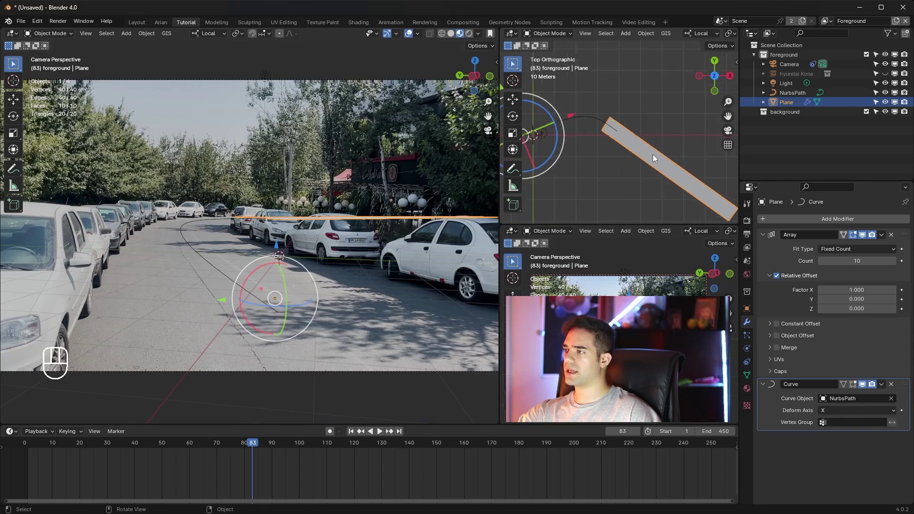
- Slide the arrayed ground plane back about 45 m along its local X axis so it covers the whole curved path
{"action": "mouse_move", "coordinate": [652, 154]}
{"action": "left_mouse_down"}
{"action": "mouse_move", "coordinate": [641, 161]}
{"action": "mouse_move", "coordinate": [654, 145]}
{"action": "left_mouse_up"}
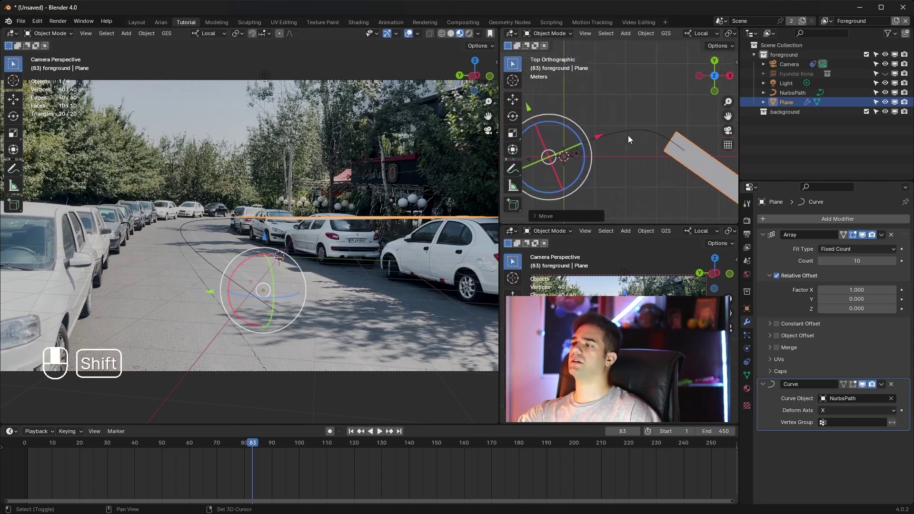
{"action": "key", "text": "g"}
{"action": "key", "text": "x"}
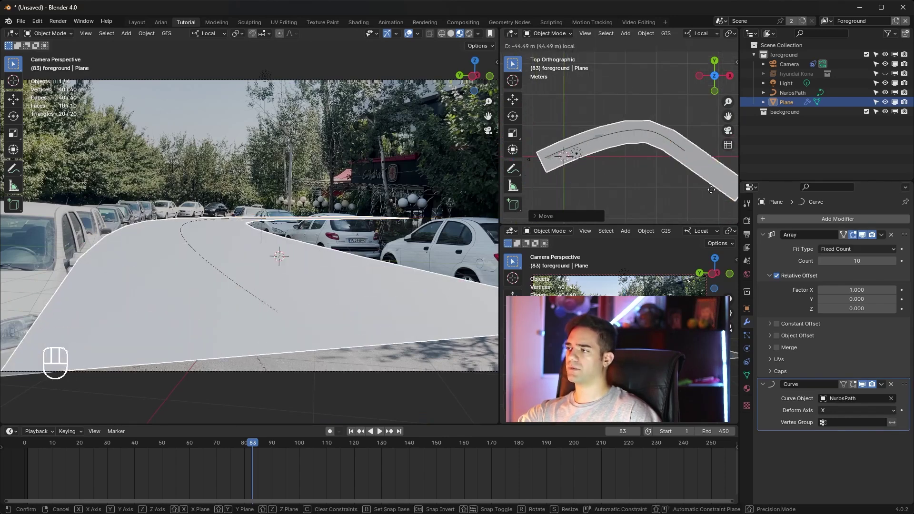
{"action": "left_click", "coordinate": [712, 158]}
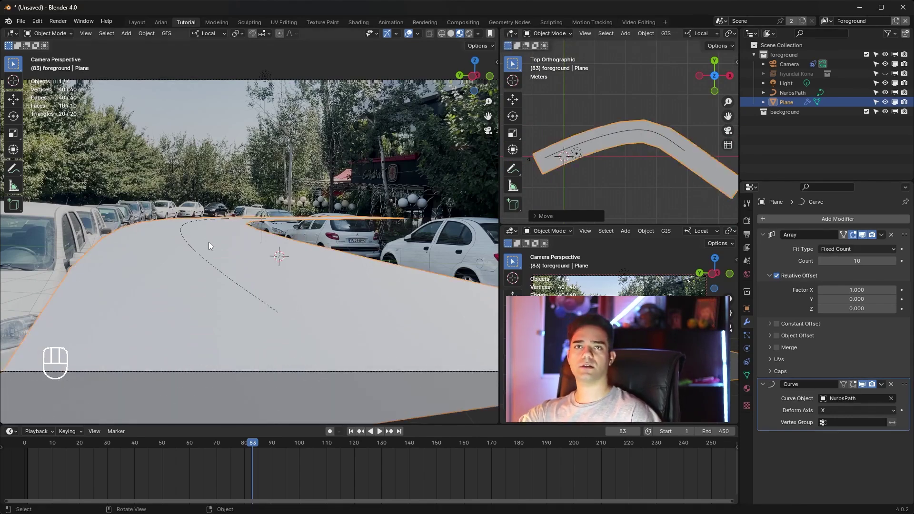
- Unhide the Hyundai Kona and display the camera view in rendered shading
{"action": "left_click", "coordinate": [253, 251]}
{"action": "left_click", "coordinate": [620, 165]}
{"action": "middle_click_drag", "start_coordinate": [620, 165], "coordinate": [682, 148]}
{"action": "left_click", "coordinate": [885, 74]}
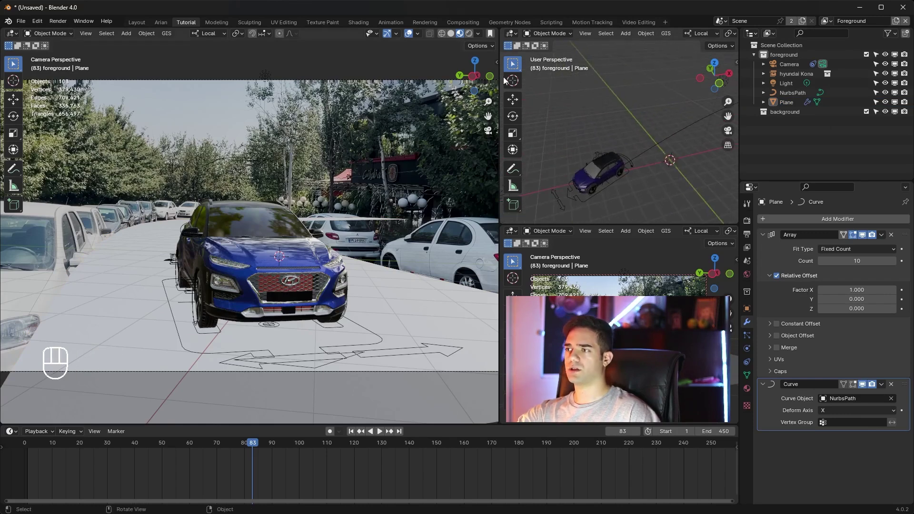
{"action": "left_click", "coordinate": [469, 34]}
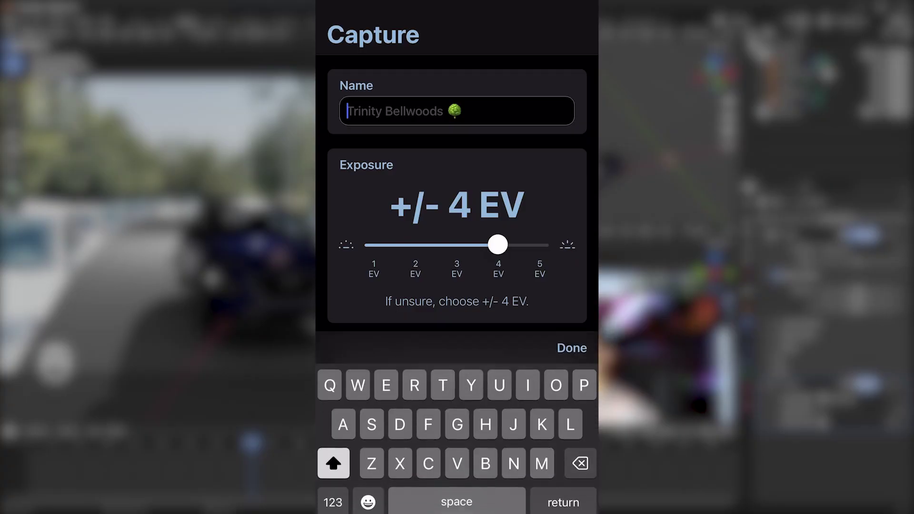
- In the phone's HDRI capture app, name the capture Street, begin capturing and dismiss the phone-holding instructions
{"action": "type", "text": "Street"}
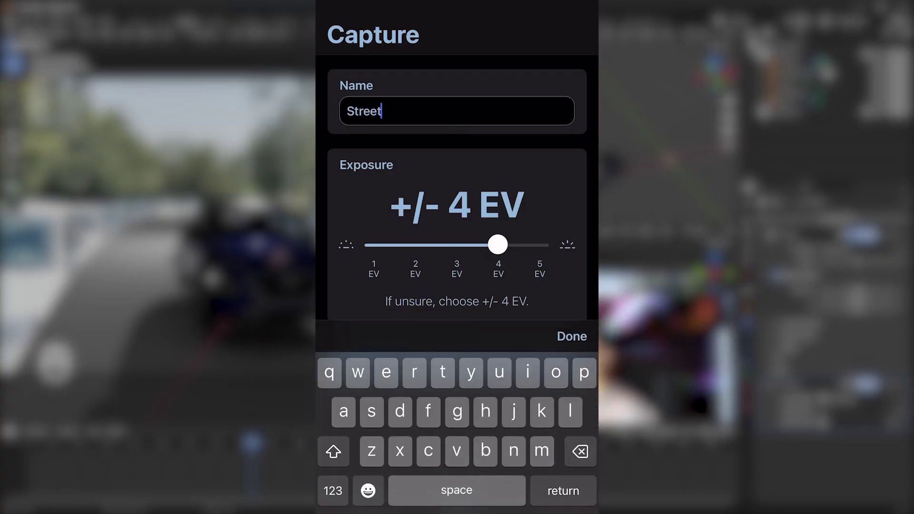
{"action": "left_click", "coordinate": [571, 336]}
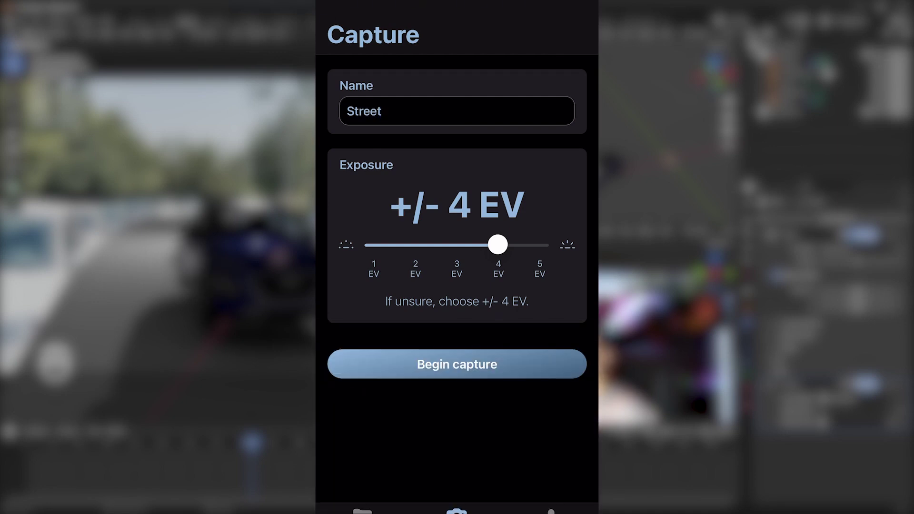
{"action": "left_click", "coordinate": [457, 364]}
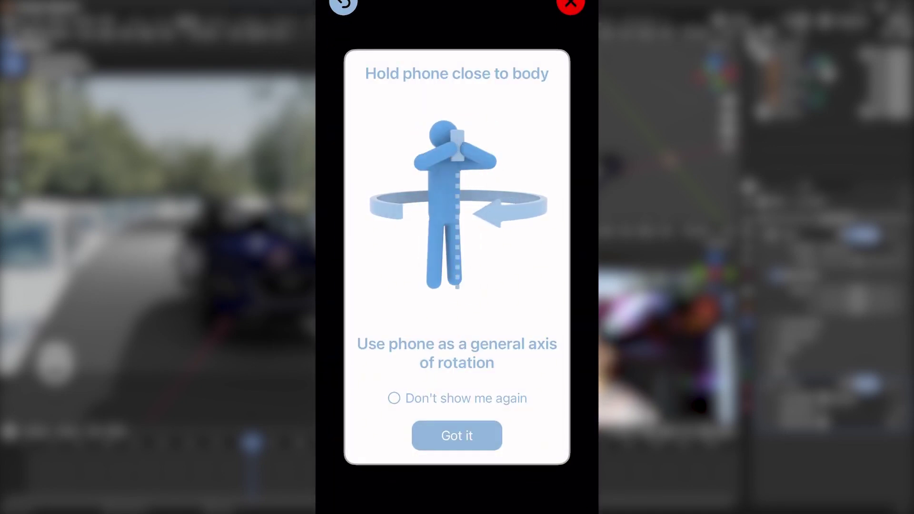
{"action": "left_click", "coordinate": [457, 436]}
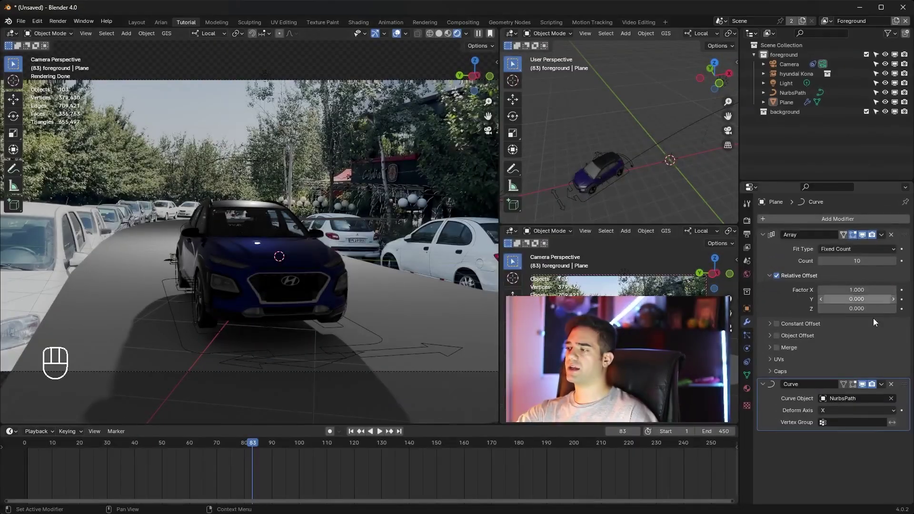
- In Blender, use an Environment Texture for the world color and load HDRI Gisha Street.exr into it
{"action": "left_click", "coordinate": [746, 275]}
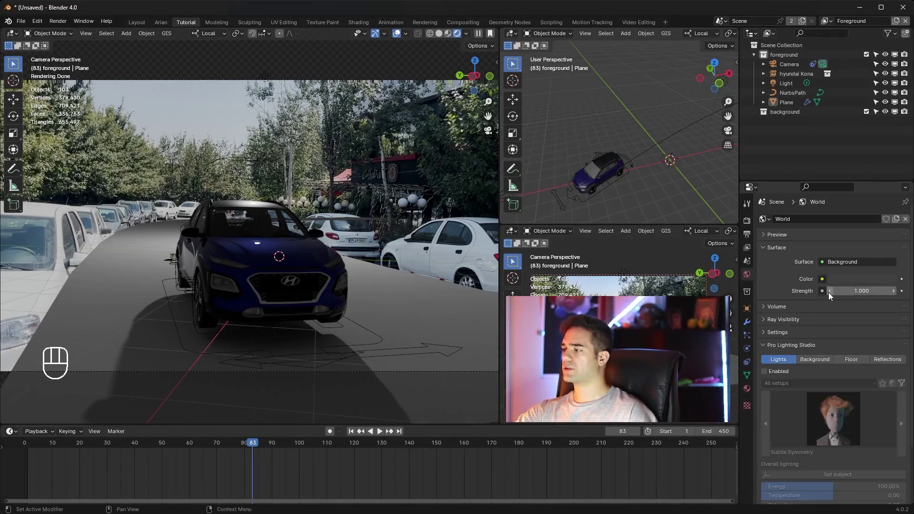
{"action": "left_click", "coordinate": [822, 280]}
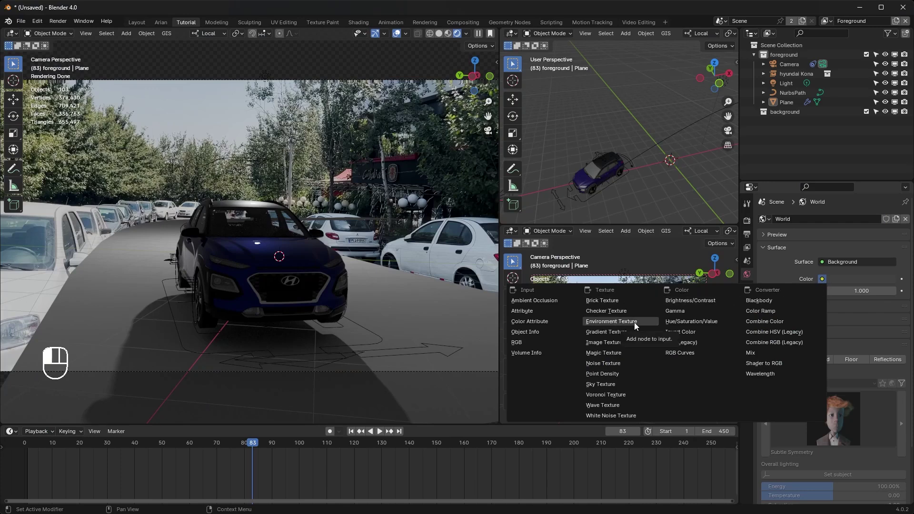
{"action": "left_click", "coordinate": [634, 322]}
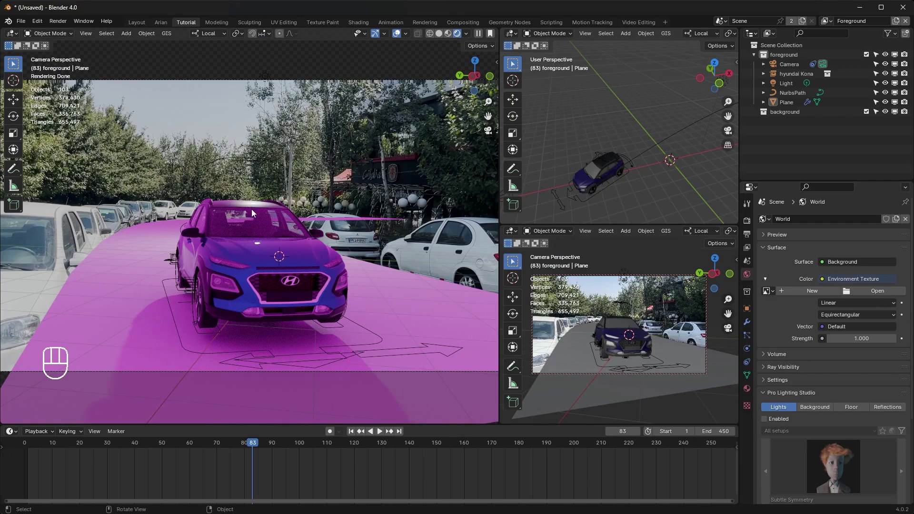
{"action": "left_click", "coordinate": [878, 291]}
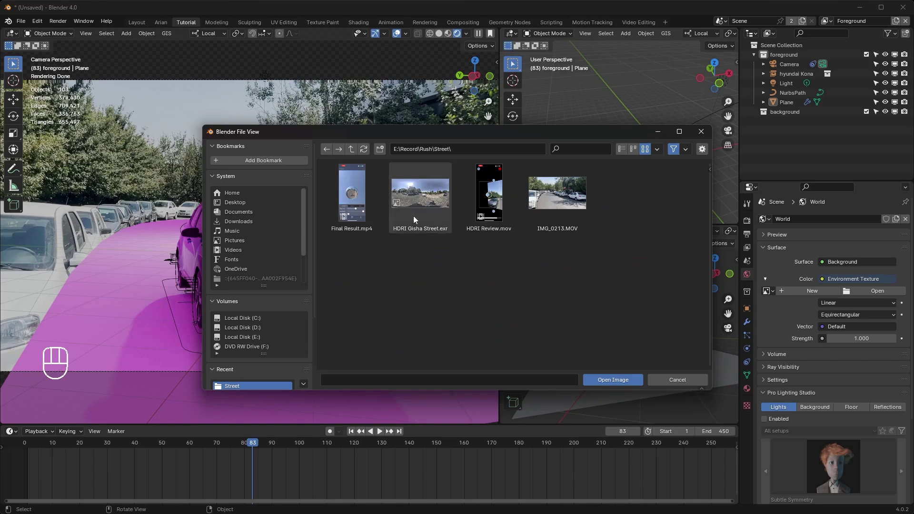
{"action": "double_click", "coordinate": [423, 199]}
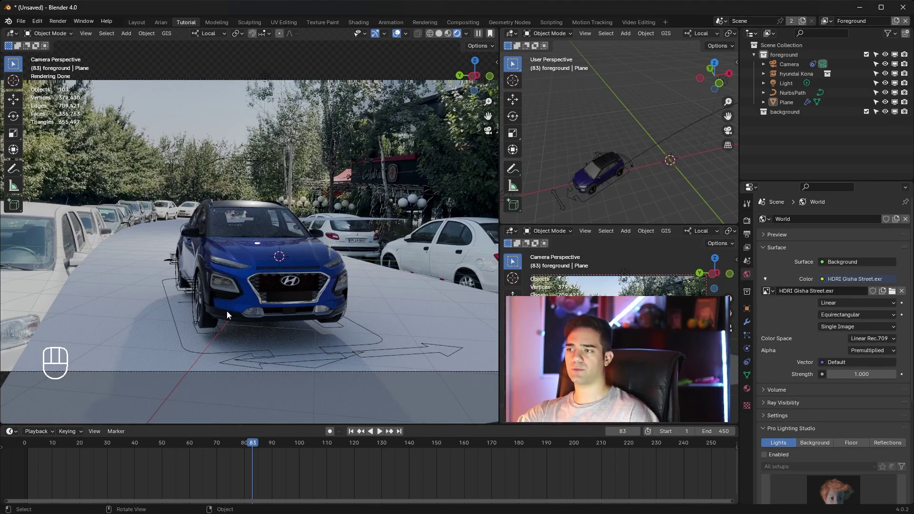
- Make the curved ground plane a shadow catcher through its object visibility settings
{"action": "left_click", "coordinate": [148, 276]}
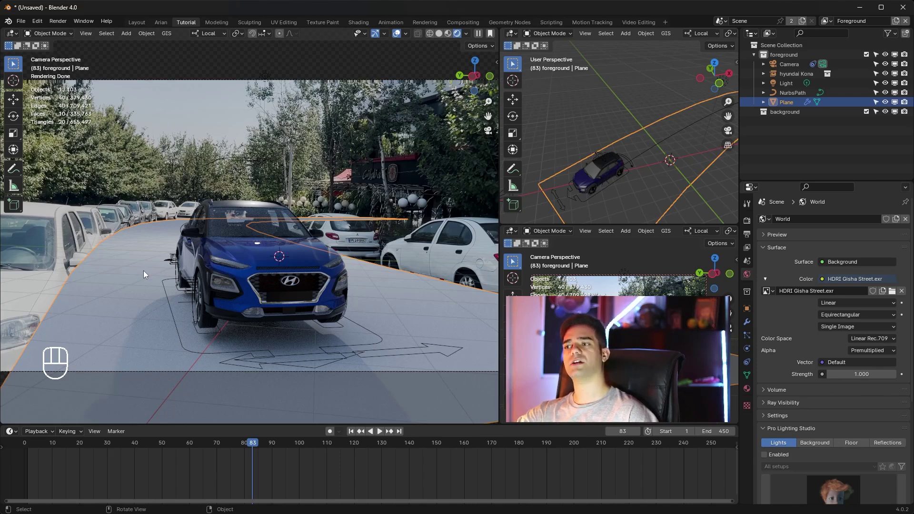
{"action": "left_click", "coordinate": [747, 309]}
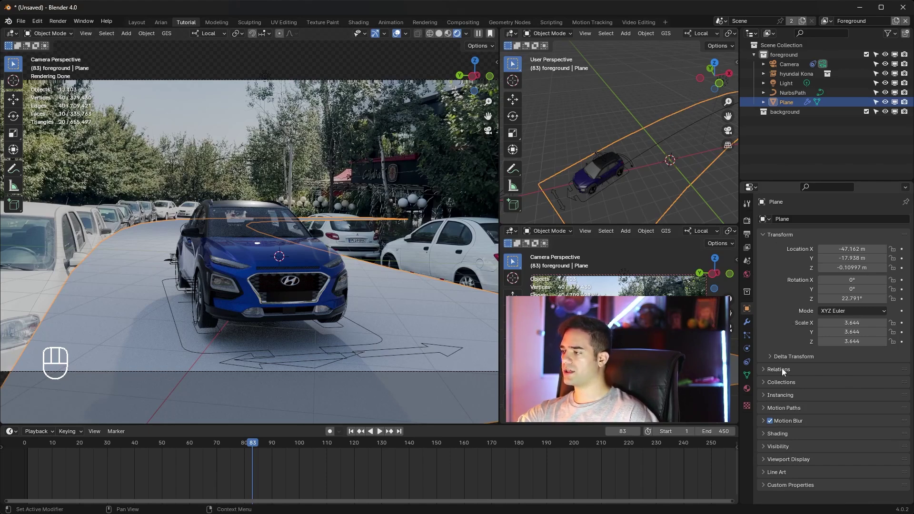
{"action": "left_click", "coordinate": [787, 445]}
{"action": "scroll", "coordinate": [786, 444], "scroll_direction": "down", "scroll_amount": 3}
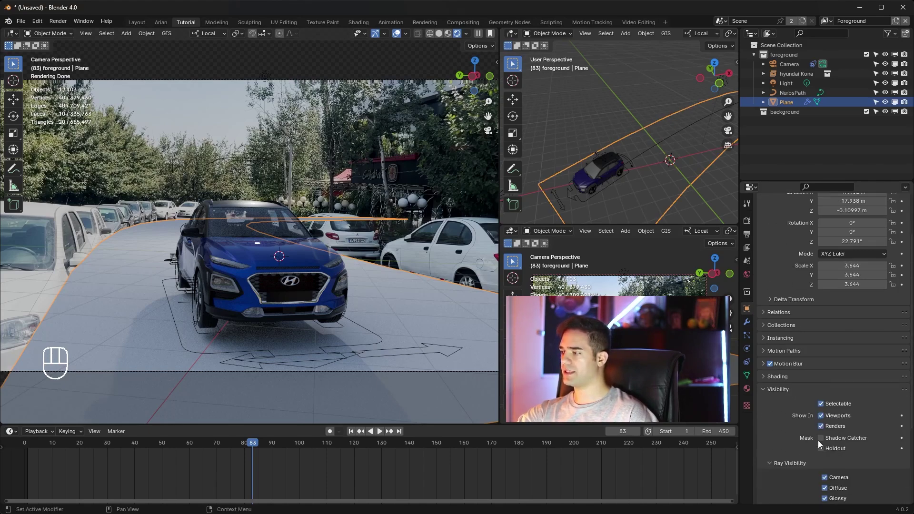
{"action": "left_click", "coordinate": [821, 438]}
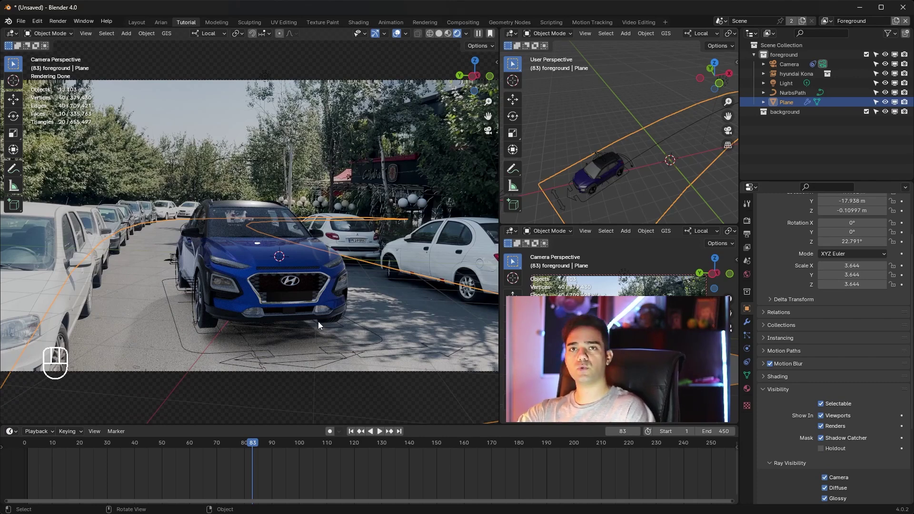
- Set the strength of the world's HDRI background to 2
{"action": "left_click", "coordinate": [747, 274]}
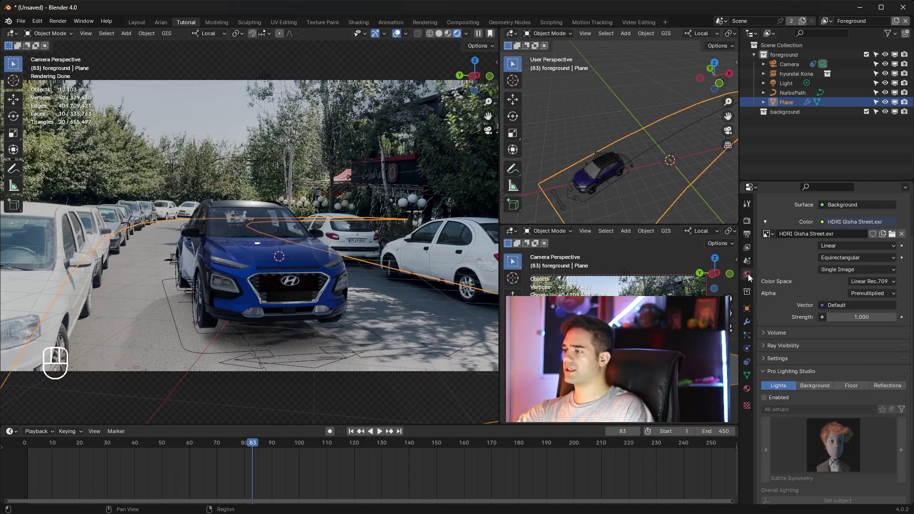
{"action": "scroll", "coordinate": [803, 292], "scroll_direction": "up", "scroll_amount": 3}
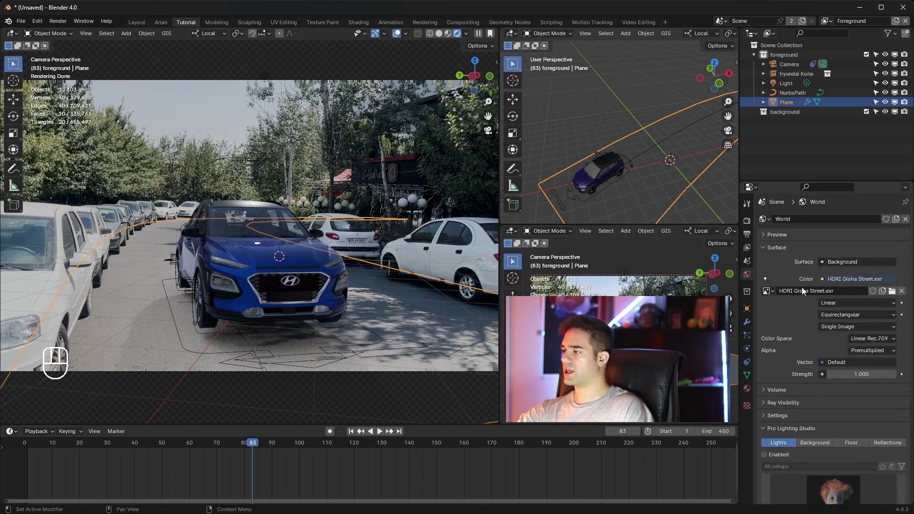
{"action": "left_click", "coordinate": [834, 375]}
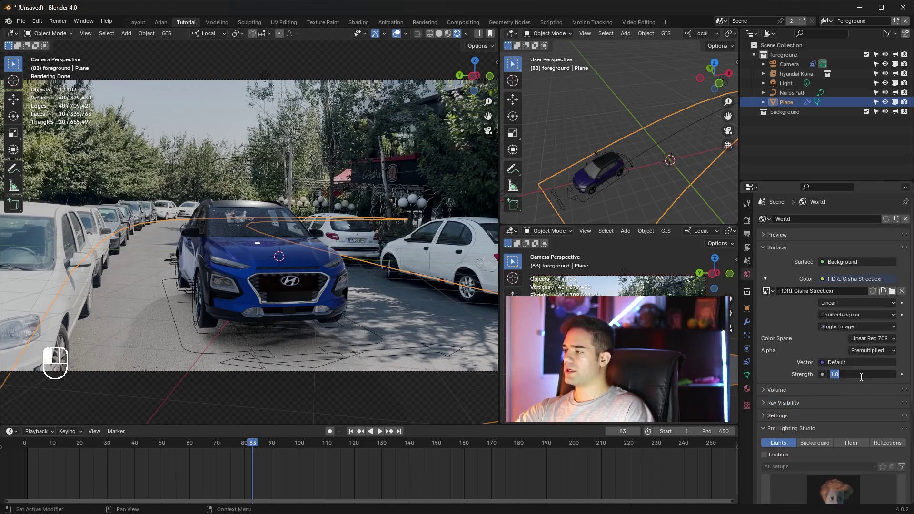
{"action": "type", "text": "2"}
{"action": "key", "text": "Return"}
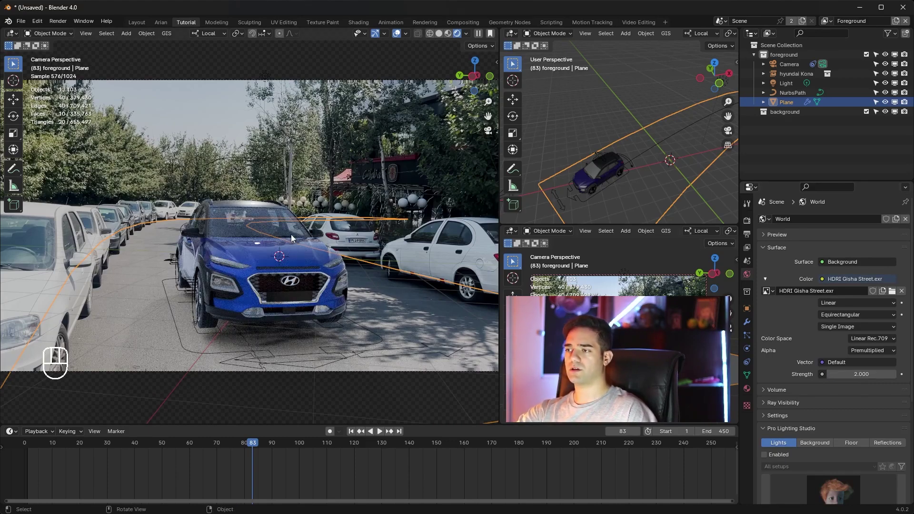
- Snap the Hyundai Kona to the ground and make it editable for animation with the Transportation add-on
{"action": "left_click", "coordinate": [277, 138]}
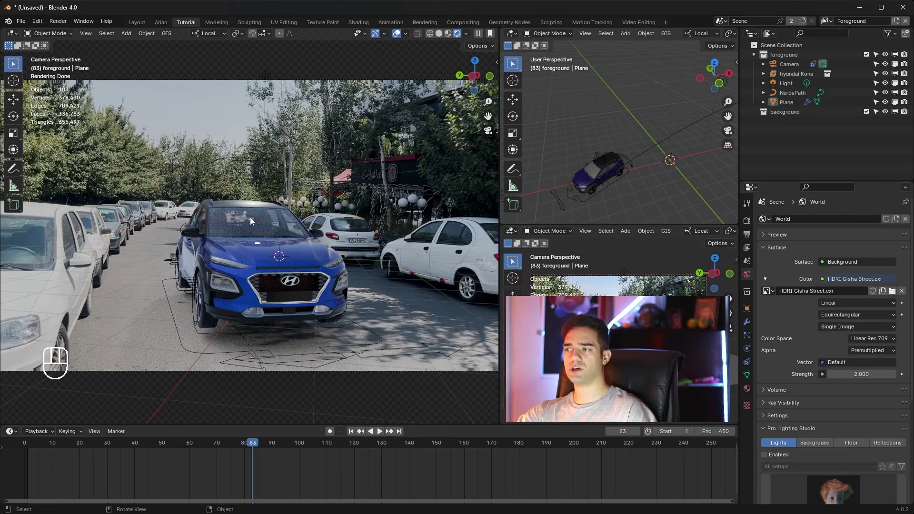
{"action": "left_click", "coordinate": [240, 279]}
{"action": "left_click", "coordinate": [170, 328]}
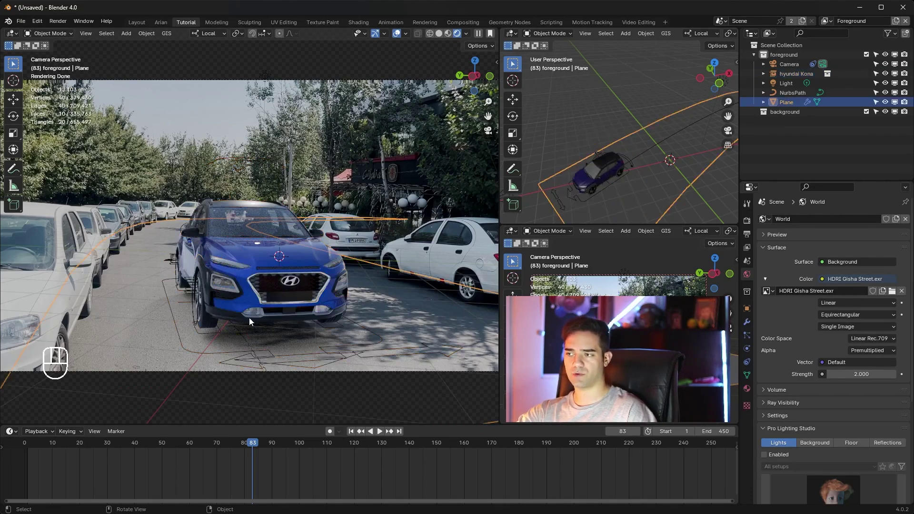
{"action": "left_click", "coordinate": [238, 250]}
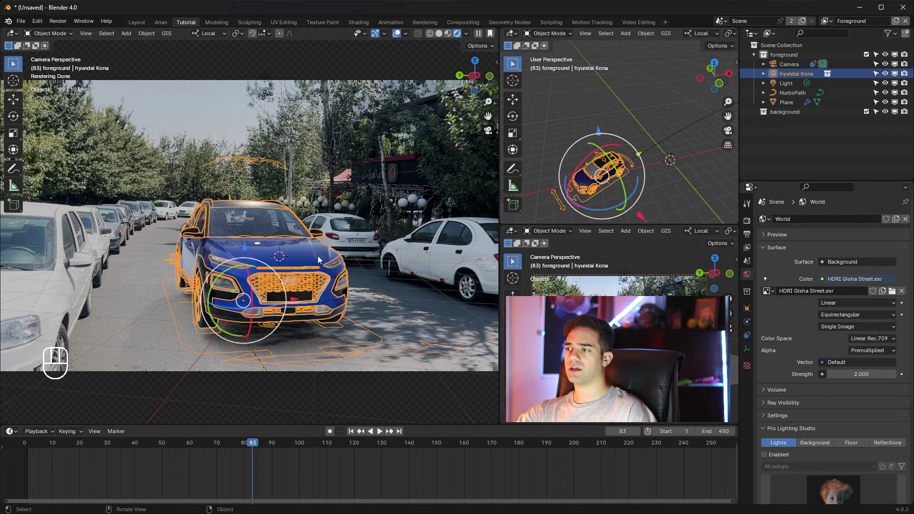
{"action": "key", "text": "n"}
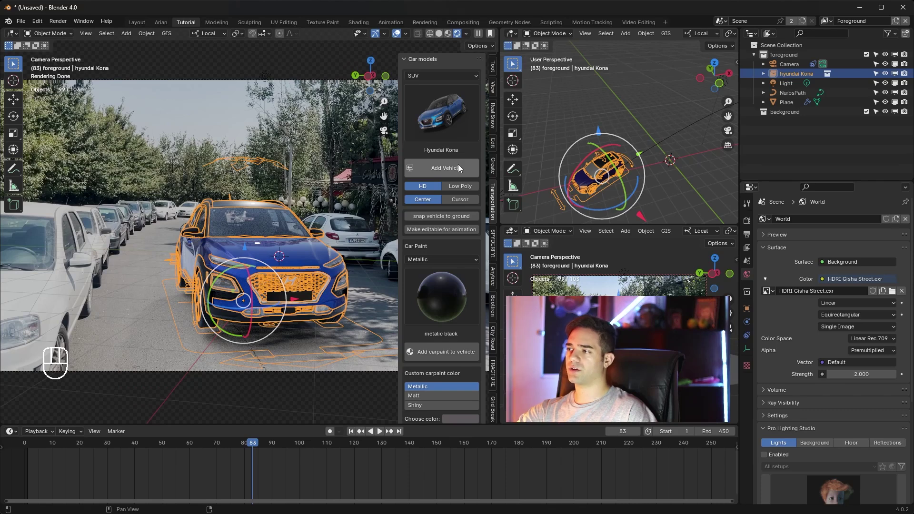
{"action": "left_click", "coordinate": [439, 216]}
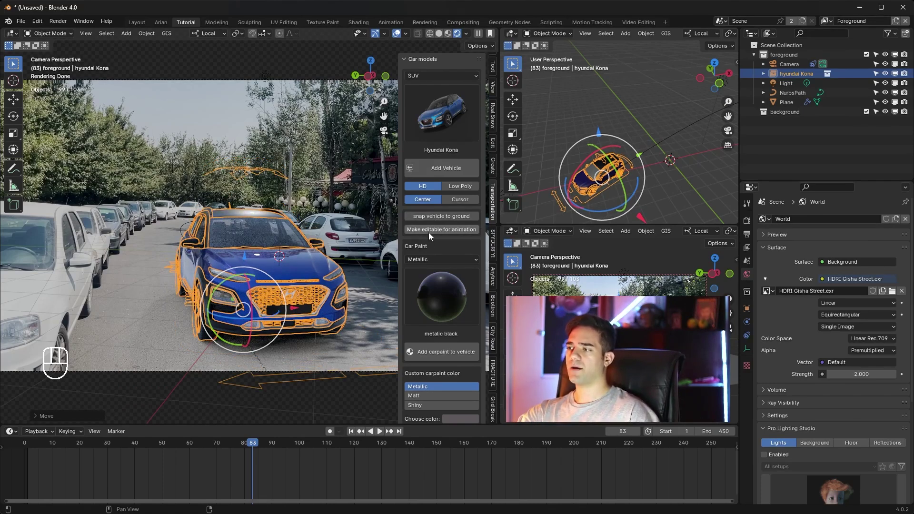
{"action": "left_click", "coordinate": [468, 231]}
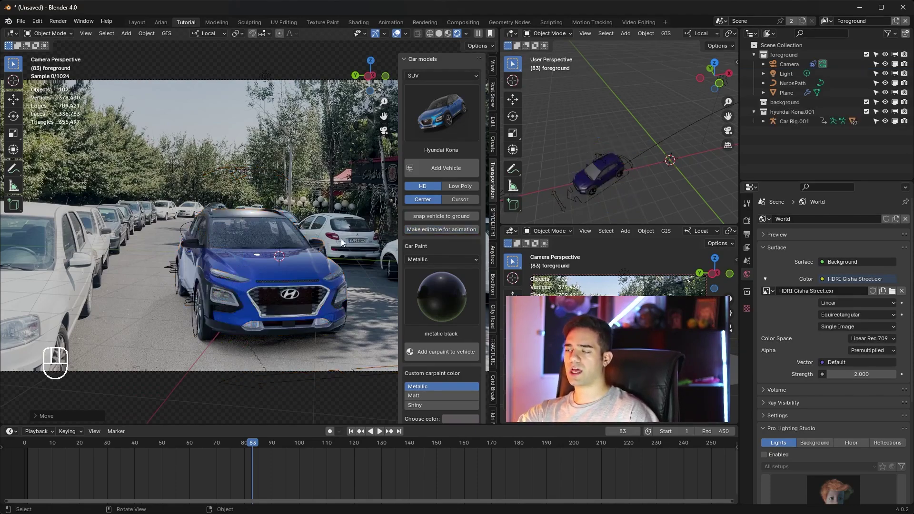
- Select the car's rig and switch it to Pose Mode
{"action": "left_click", "coordinate": [268, 361]}
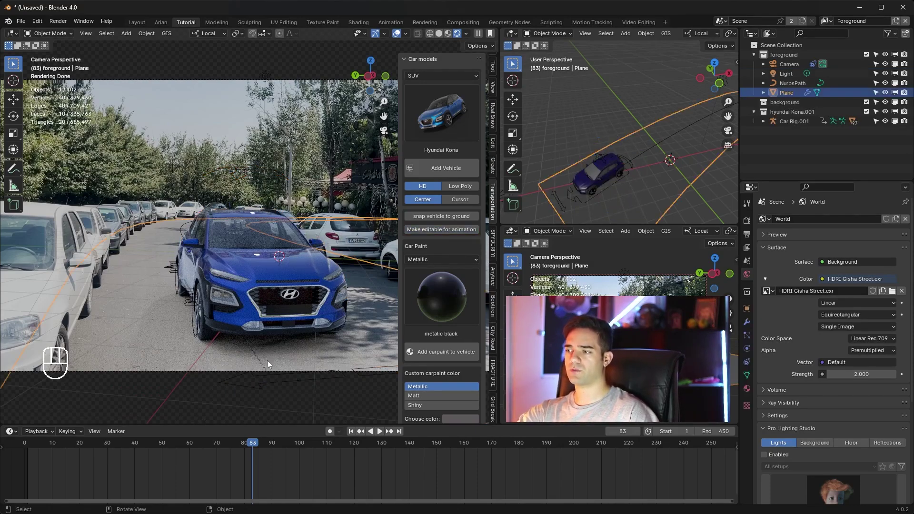
{"action": "left_click", "coordinate": [273, 376]}
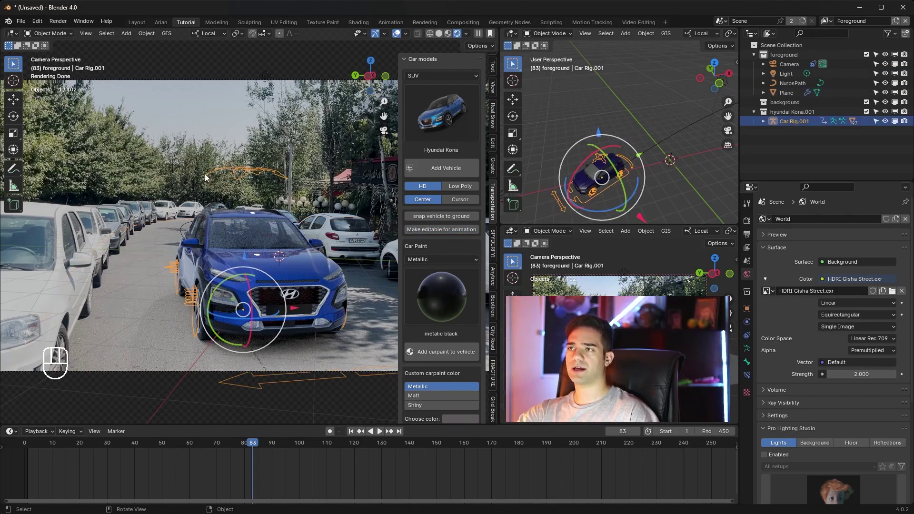
{"action": "left_click", "coordinate": [50, 33]}
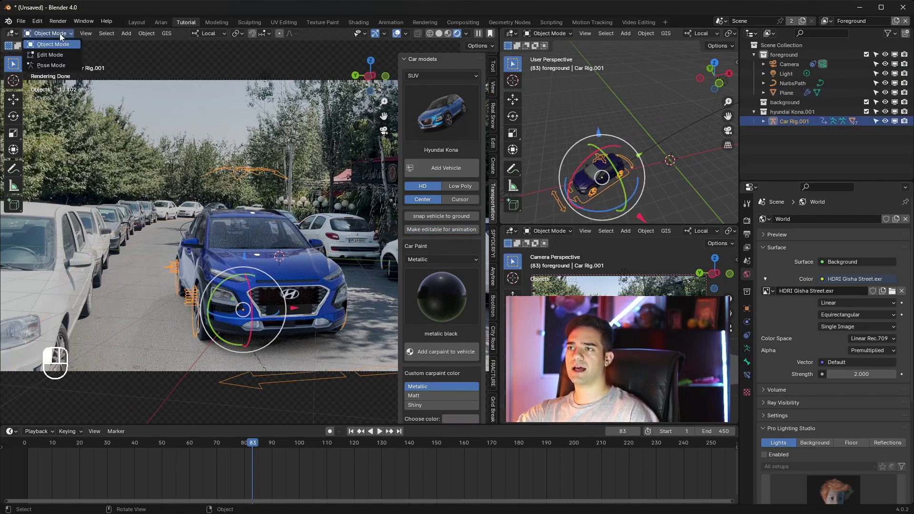
{"action": "left_click", "coordinate": [47, 65]}
- Move the Steering control in front of the car sideways along its local X axis to turn the wheels
{"action": "left_click", "coordinate": [327, 377]}
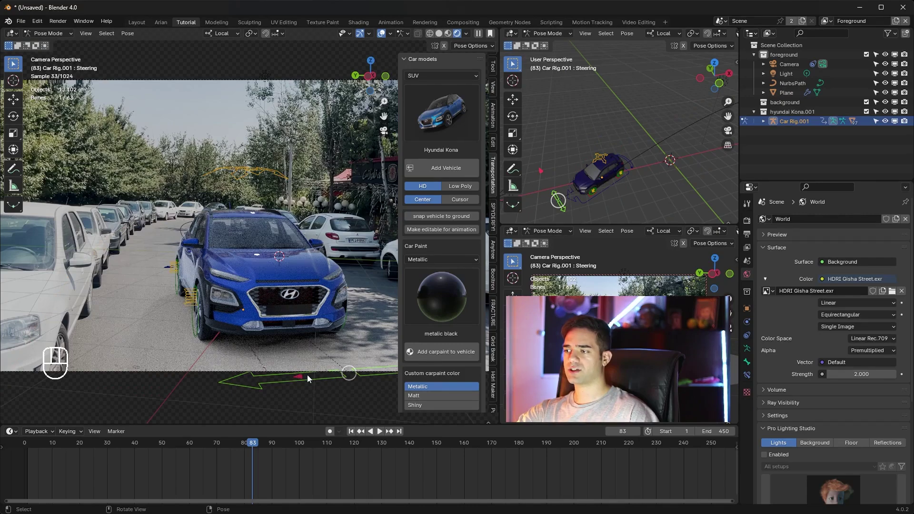
{"action": "key", "text": "g"}
{"action": "key", "text": "x"}
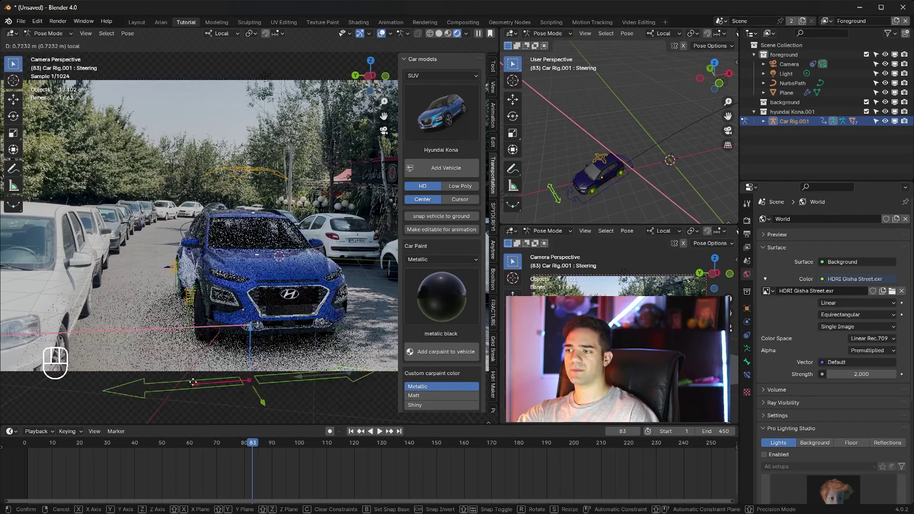
{"action": "left_click", "coordinate": [206, 380]}
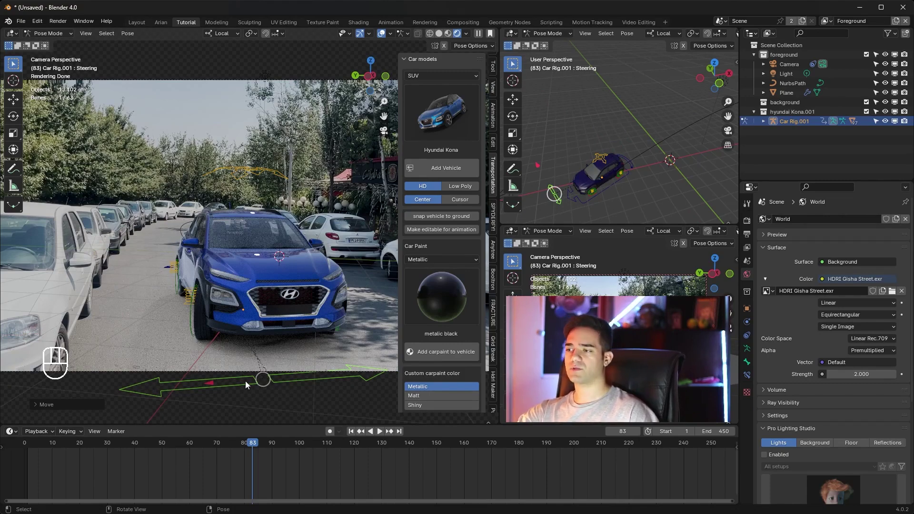
- Try moving the Suspension control above the car to tilt the body
{"action": "left_click", "coordinate": [289, 172]}
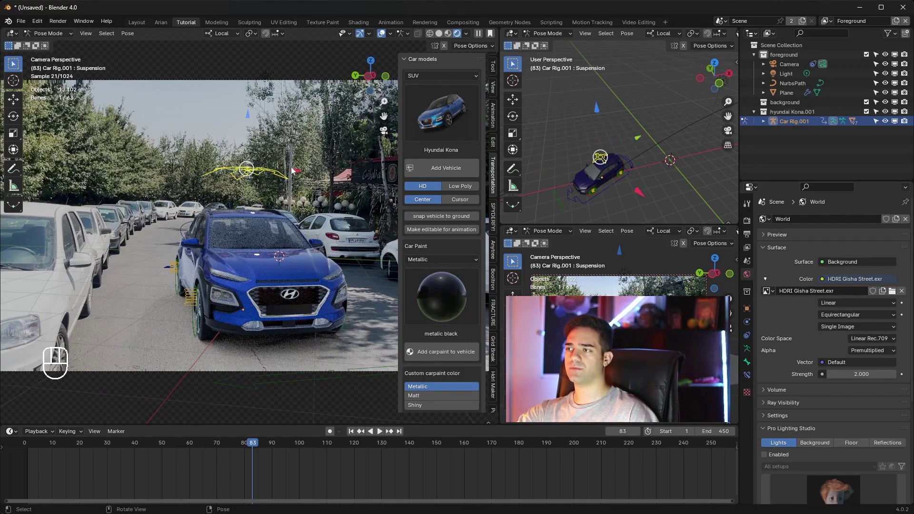
{"action": "key", "text": "g"}
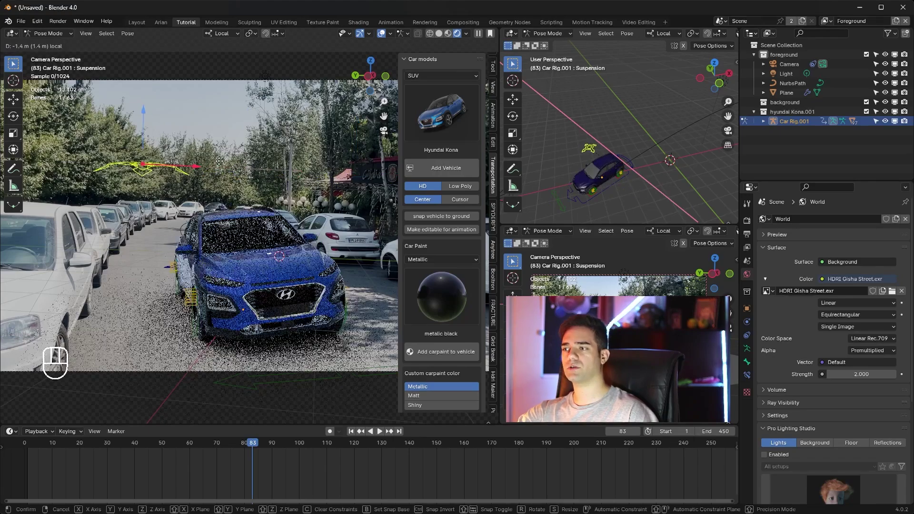
{"action": "left_click", "coordinate": [261, 175]}
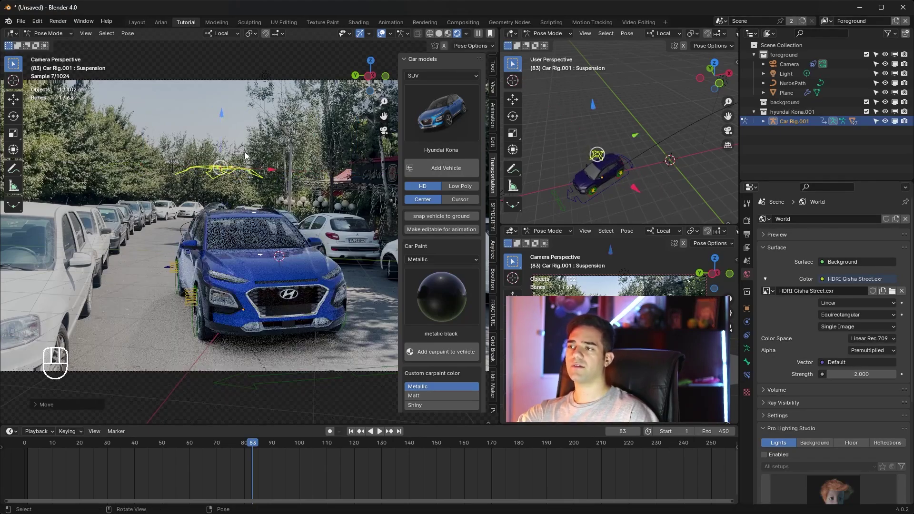
{"action": "key", "text": "g"}
{"action": "scroll", "coordinate": [625, 161], "scroll_direction": "up", "scroll_amount": 5}
{"action": "middle_click_drag", "start_coordinate": [626, 161], "coordinate": [614, 104]}
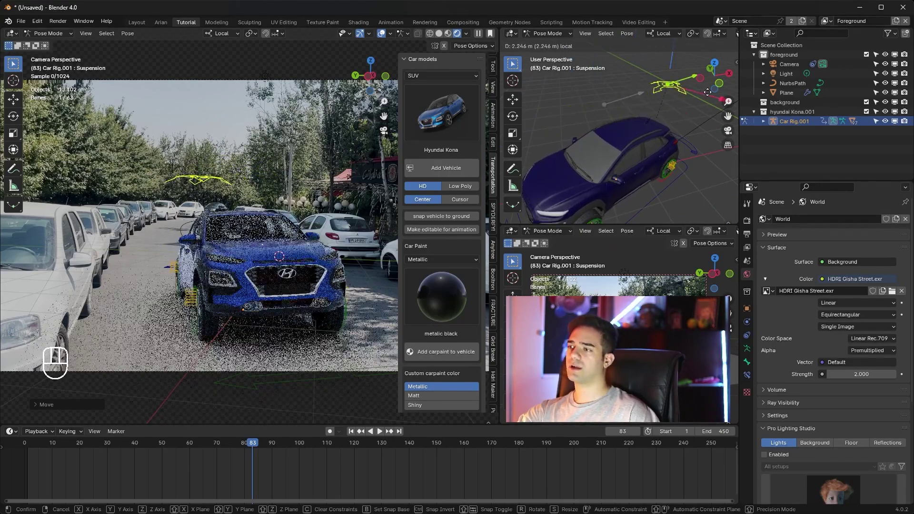
{"action": "left_click", "coordinate": [666, 106]}
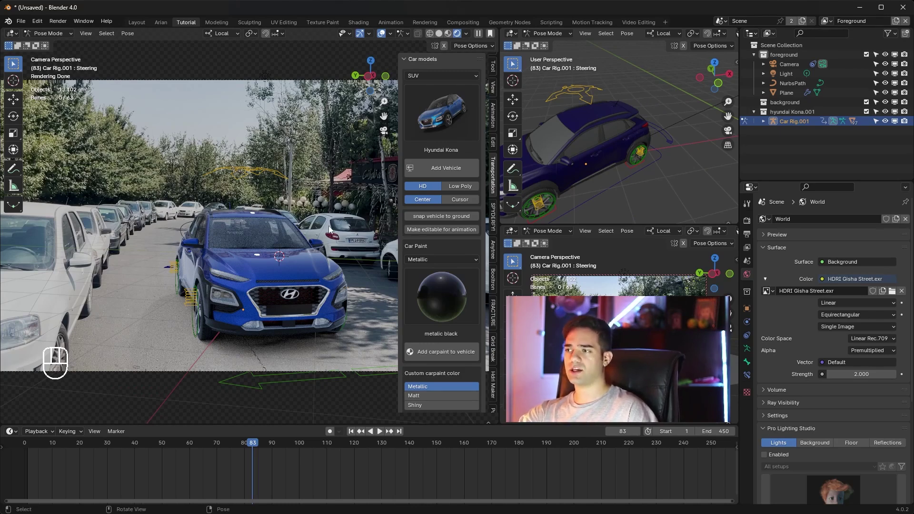
- Replace the world's HDRI image with a Nishita Sky Texture and hide the viewport's sidebar
{"action": "left_click", "coordinate": [902, 292]}
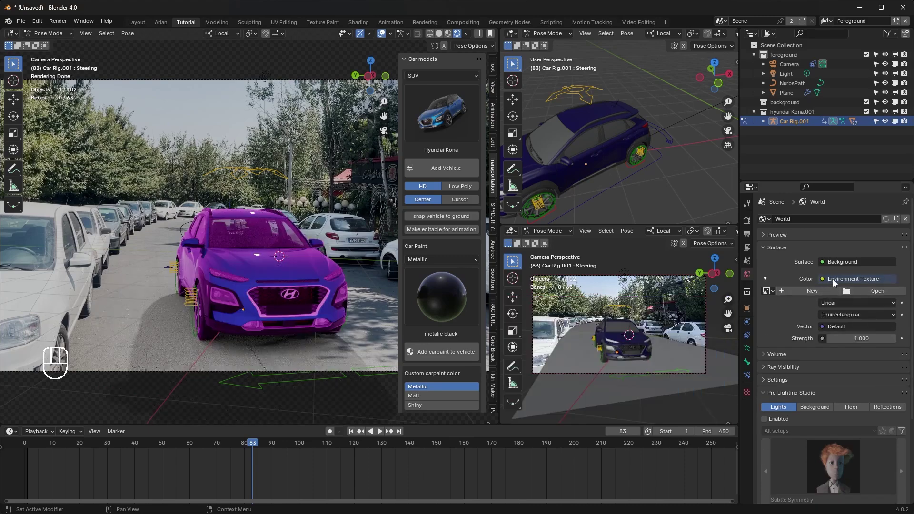
{"action": "left_click", "coordinate": [824, 280]}
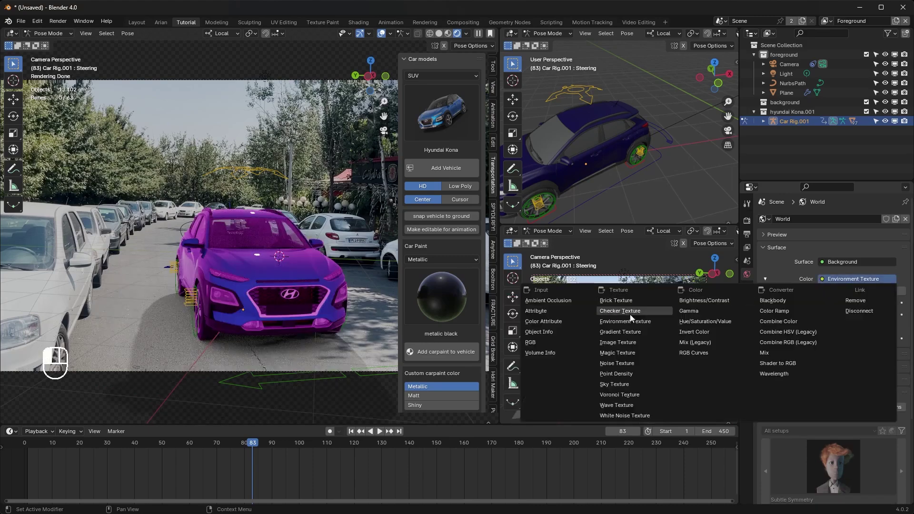
{"action": "left_click", "coordinate": [635, 384]}
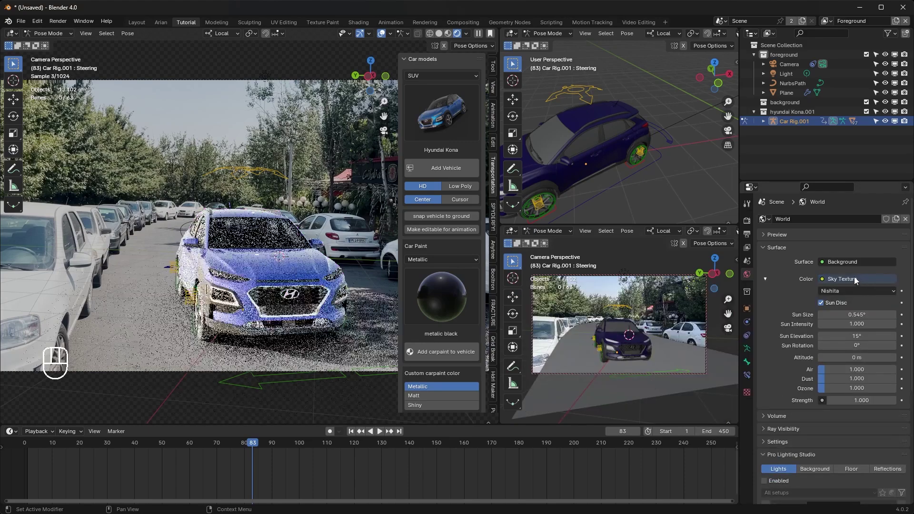
{"action": "left_click", "coordinate": [855, 290]}
{"action": "left_click", "coordinate": [847, 336]}
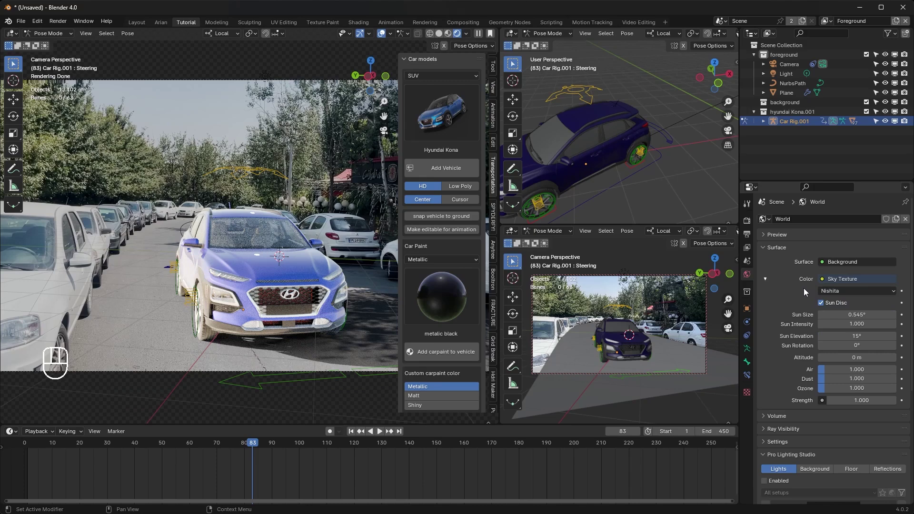
{"action": "key", "text": "n"}
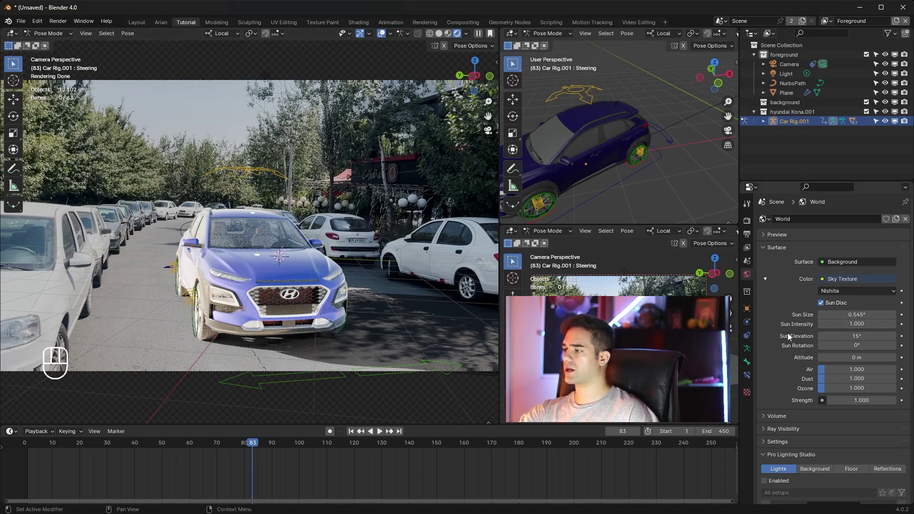
- Raise the sky texture's Sun Elevation to 100°
{"action": "left_click", "coordinate": [861, 337]}
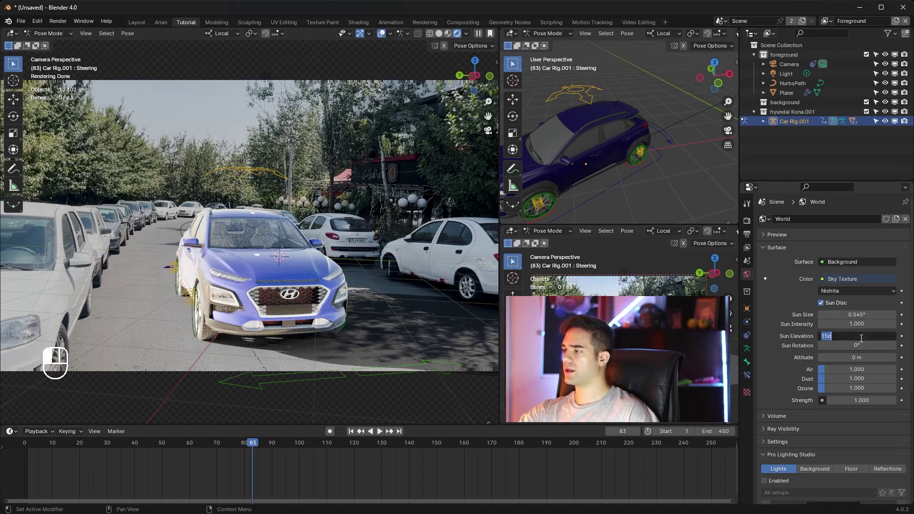
{"action": "type", "text": "90.4"}
{"action": "key", "text": "Return"}
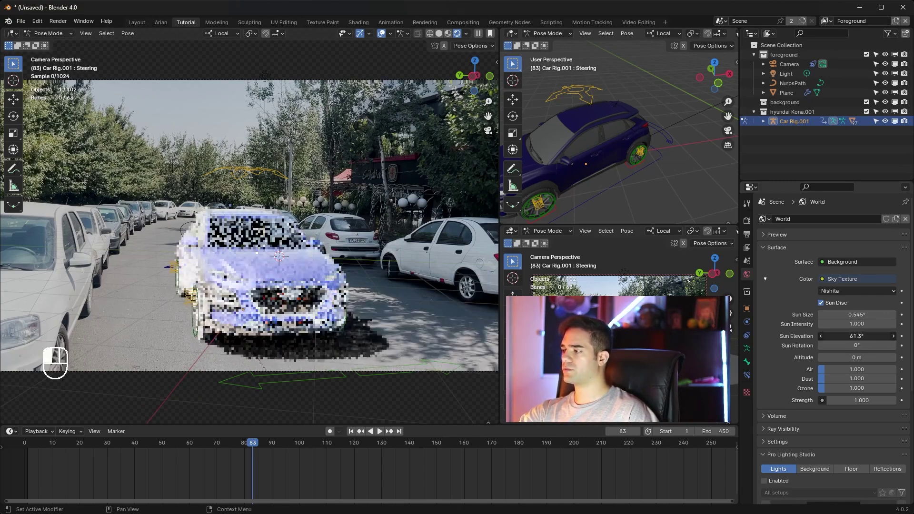
{"action": "left_click_drag", "start_coordinate": [857, 336], "coordinate": [890, 336]}
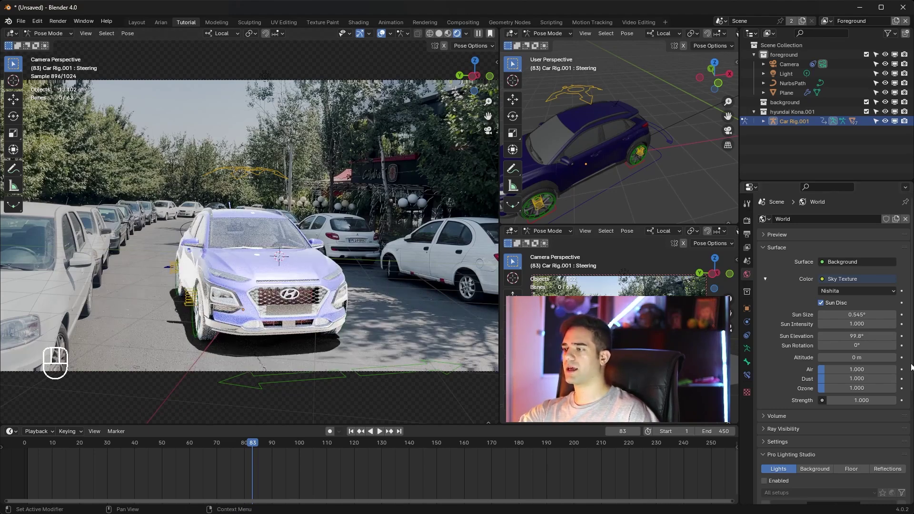
{"action": "left_click", "coordinate": [857, 336]}
{"action": "type", "text": "100"}
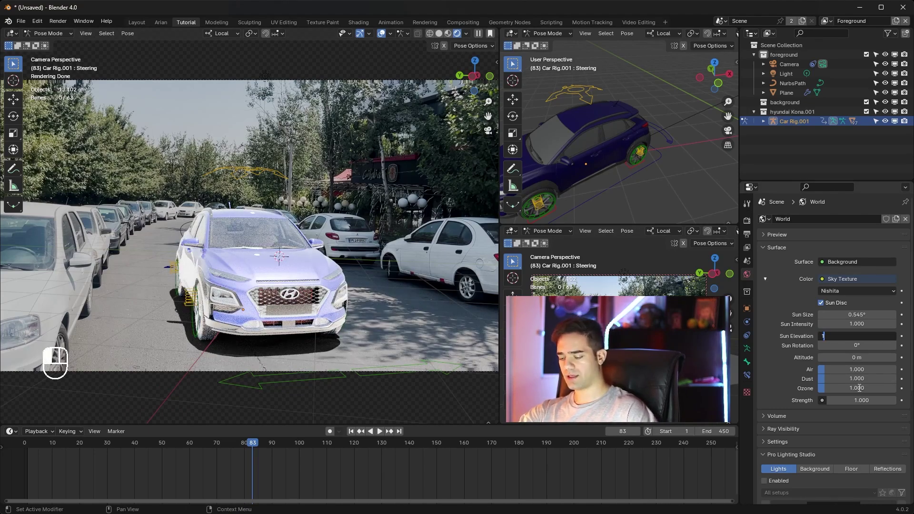
{"action": "key", "text": "Return"}
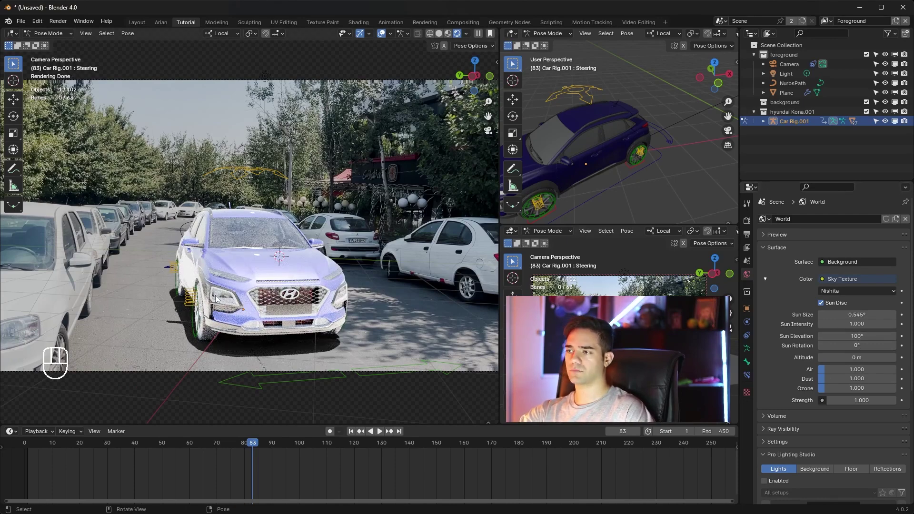
- Try a Sun Elevation of 110° for the sky and settle on 105°
{"action": "left_click", "coordinate": [823, 336]}
{"action": "type", "text": "110"}
{"action": "key", "text": "Return"}
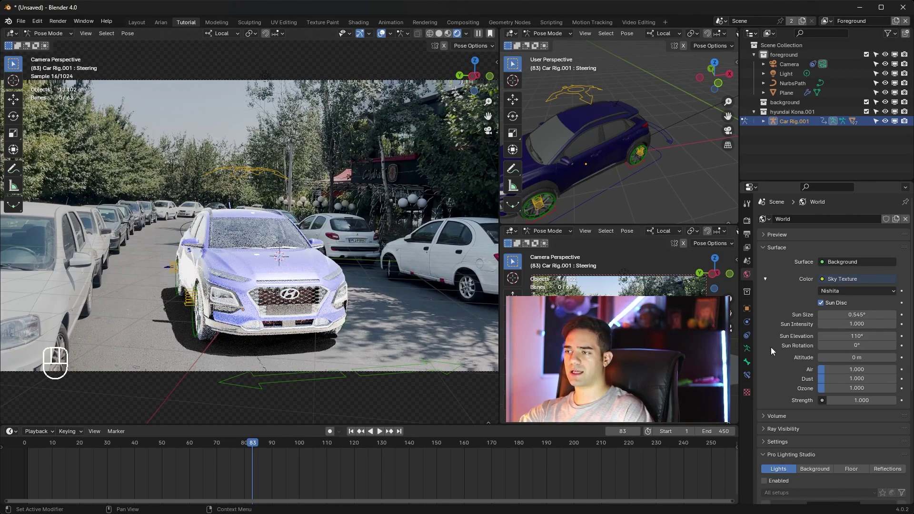
{"action": "left_click", "coordinate": [879, 332]}
{"action": "type", "text": "105"}
{"action": "key", "text": "Return"}
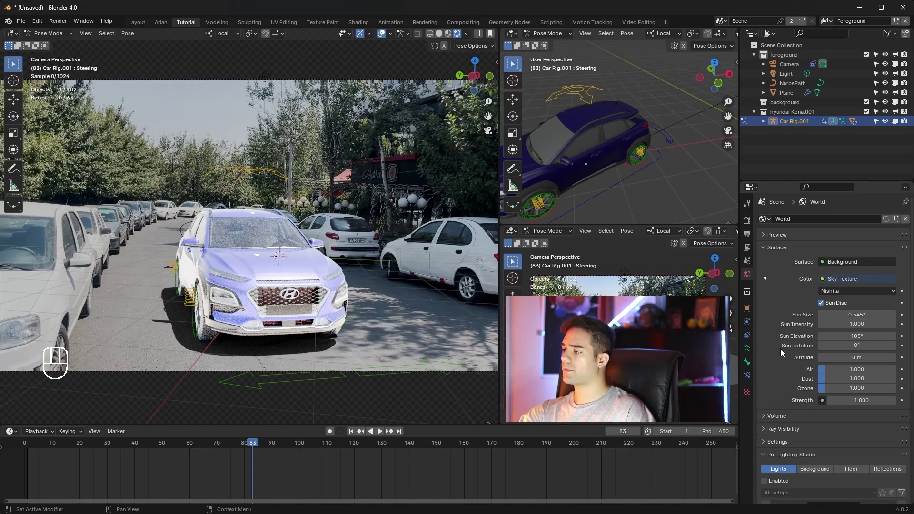
- Set the sky texture's Sun Rotation to 15°
{"action": "left_click_drag", "start_coordinate": [848, 346], "coordinate": [863, 346]}
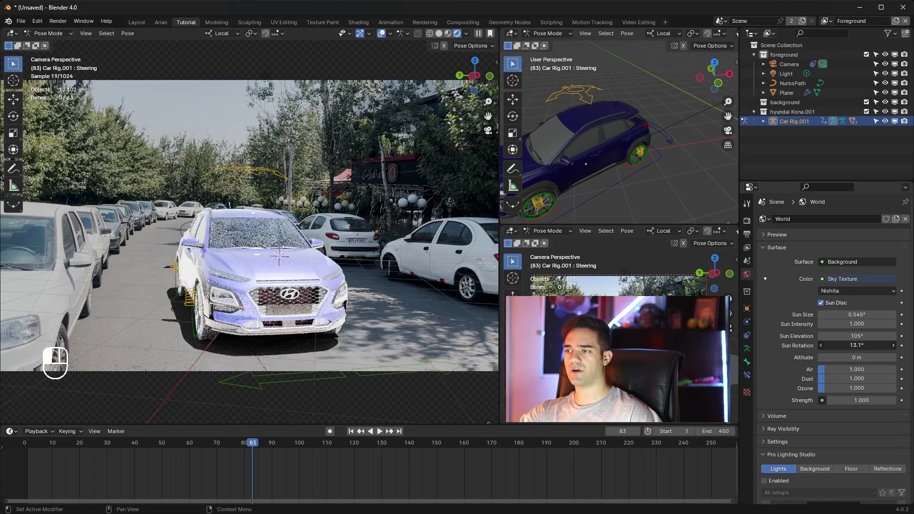
{"action": "left_click", "coordinate": [861, 345]}
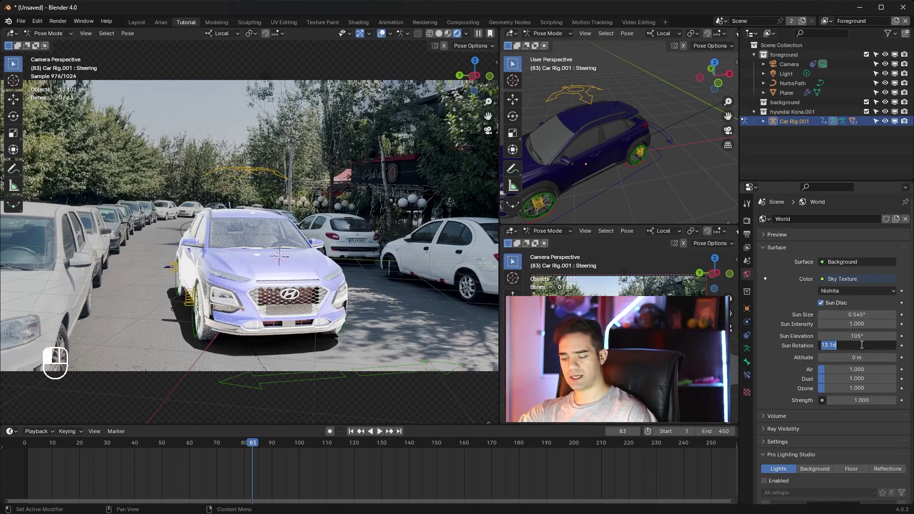
{"action": "type", "text": "15"}
{"action": "key", "text": "Return"}
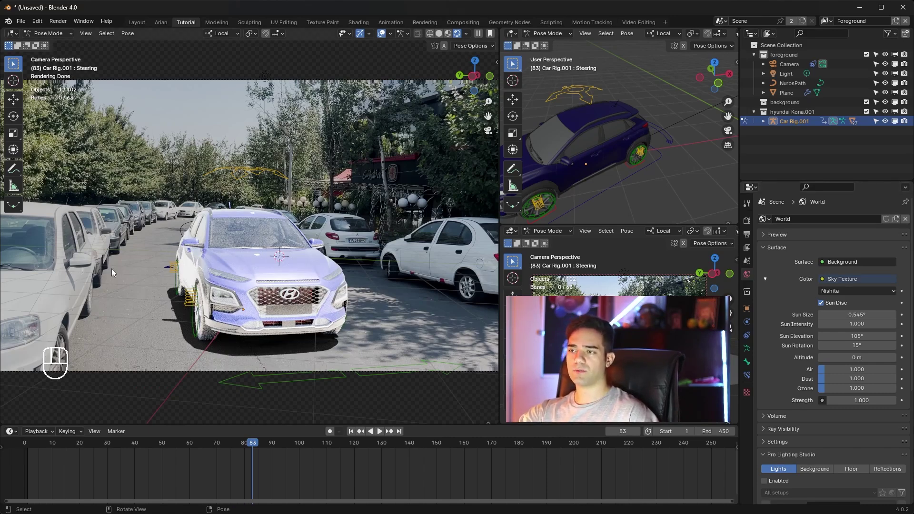
- Lower the strength of the world's sky background to 0.5
{"action": "middle_click_drag", "start_coordinate": [116, 269], "coordinate": [93, 284], "text": "shift"}
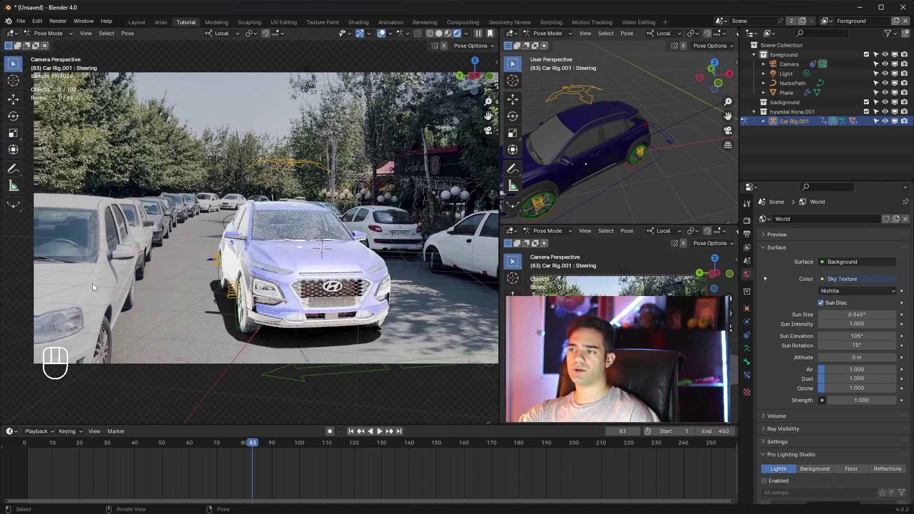
{"action": "middle_click_drag", "start_coordinate": [186, 301], "coordinate": [176, 304], "text": "shift"}
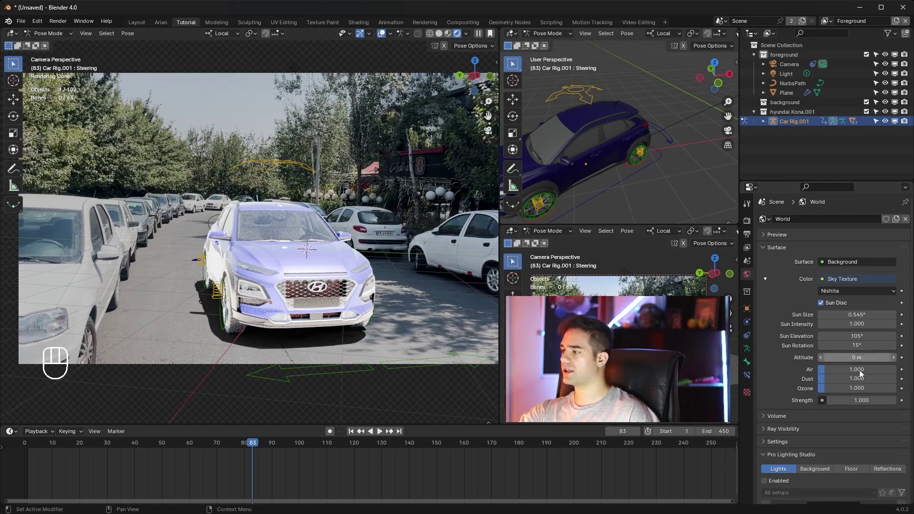
{"action": "left_click", "coordinate": [864, 400]}
{"action": "type", "text": "0"}
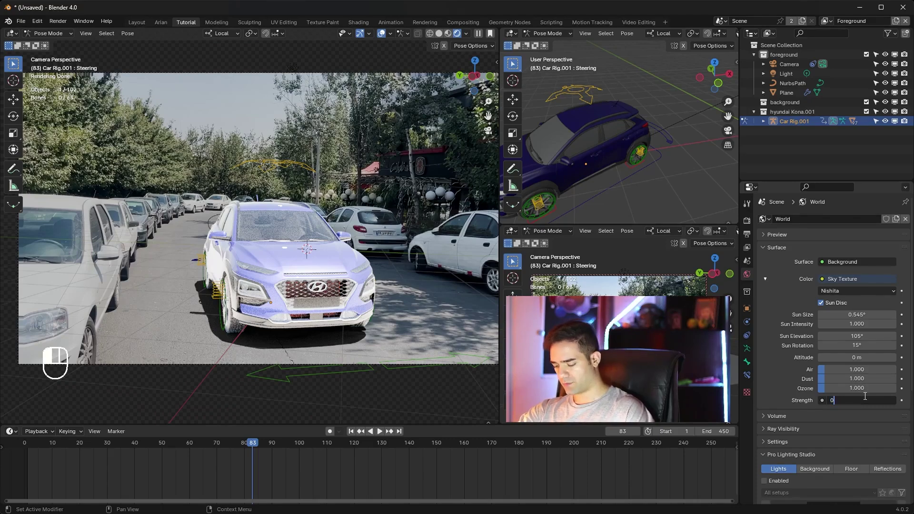
{"action": "type", "text": ".5"}
{"action": "key", "text": "Return"}
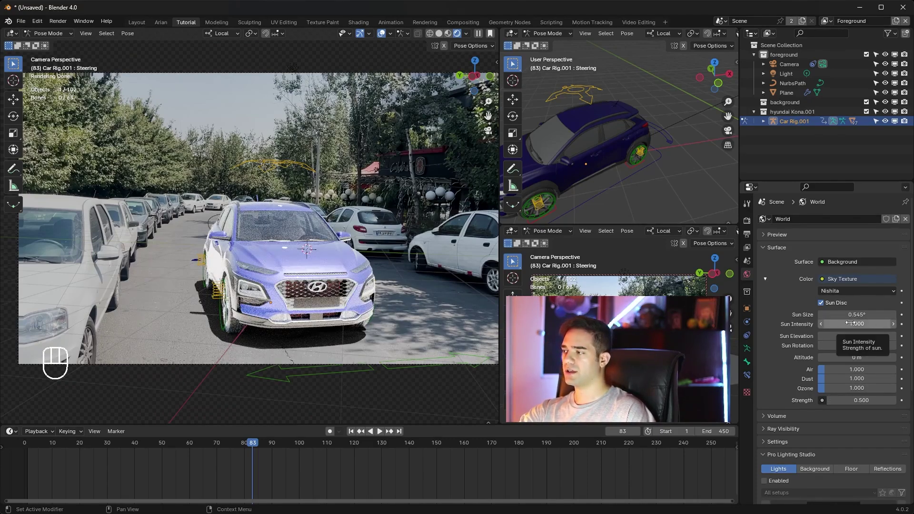
- Set the sky texture's Sun Intensity to 0.5
{"action": "left_click", "coordinate": [857, 324]}
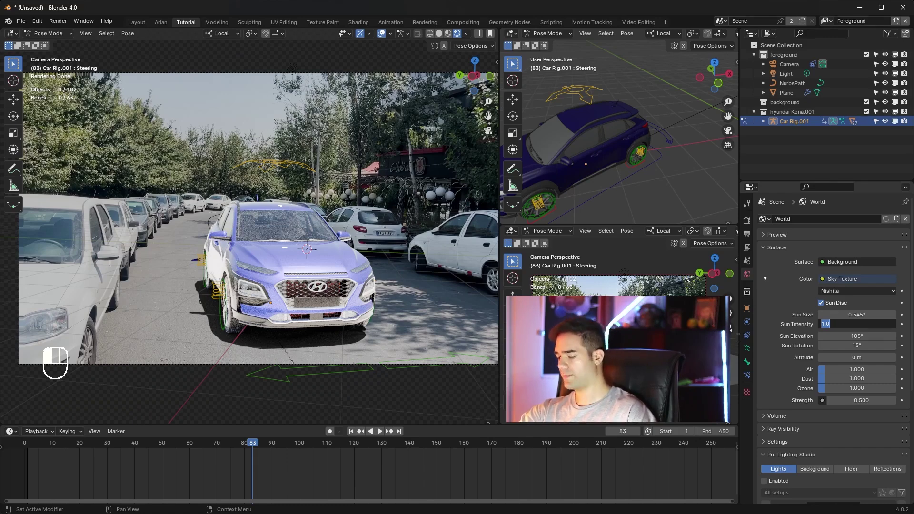
{"action": "type", "text": "0."}
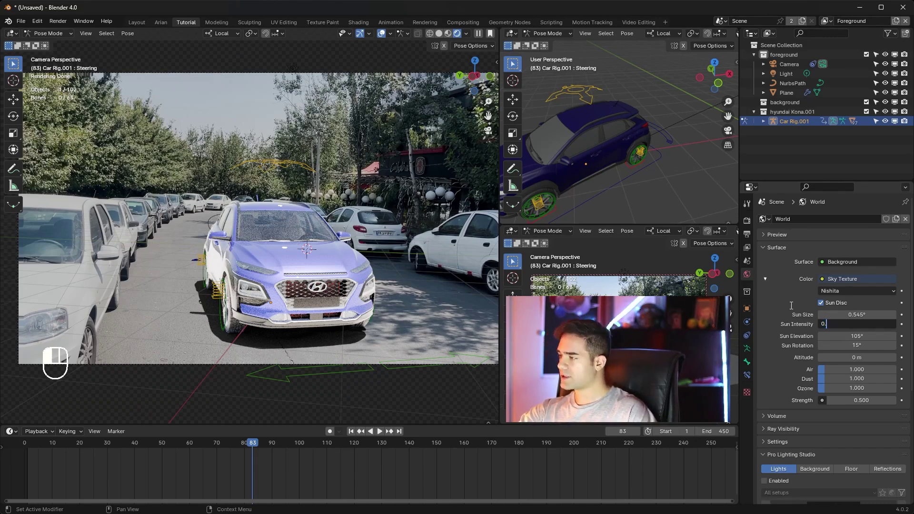
{"action": "type", "text": "5"}
{"action": "key", "text": "Return"}
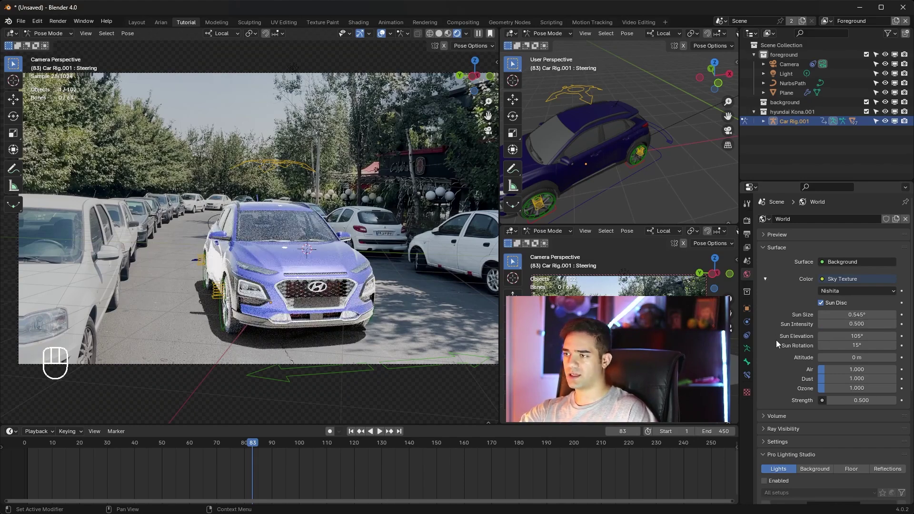
- Turn off Shadow Catcher on the curved ground plane and give the plane a new material
{"action": "scroll", "coordinate": [300, 318], "scroll_direction": "up", "scroll_amount": 1}
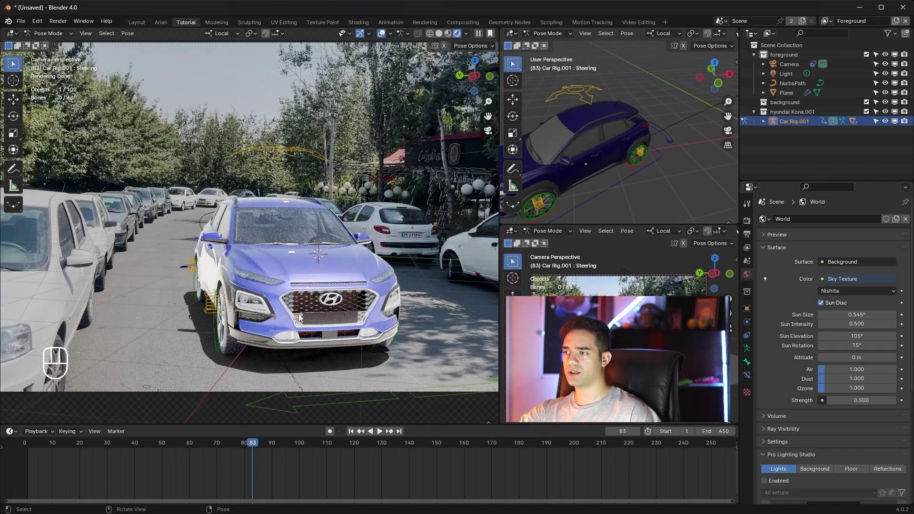
{"action": "scroll", "coordinate": [300, 318], "scroll_direction": "up", "scroll_amount": 1}
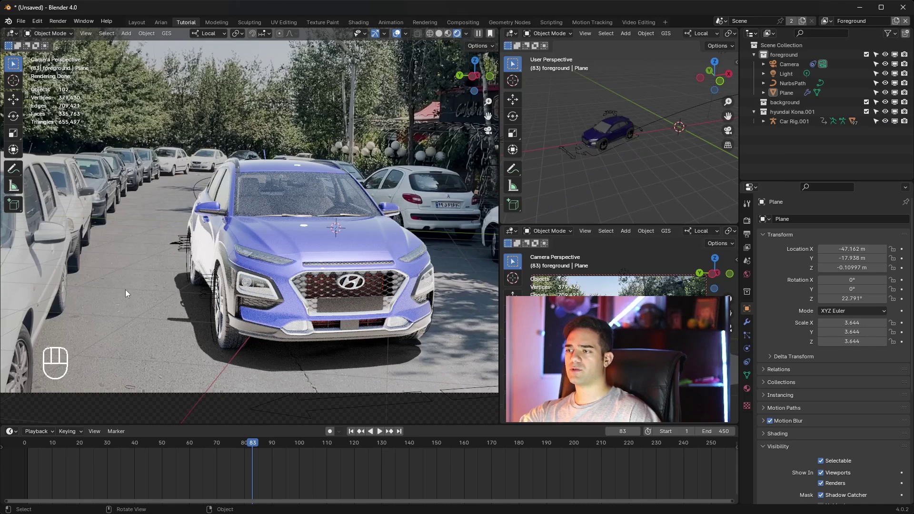
{"action": "left_click", "coordinate": [127, 293]}
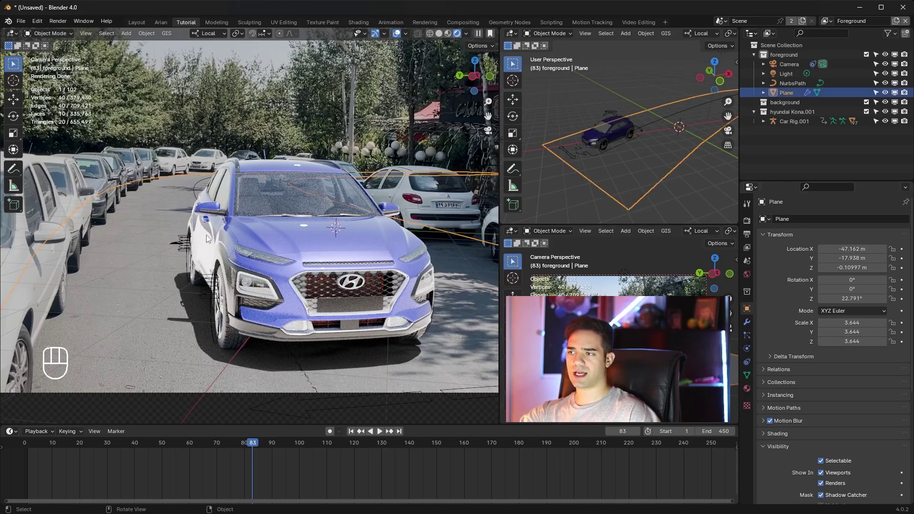
{"action": "middle_click_drag", "start_coordinate": [206, 238], "coordinate": [249, 227], "text": "shift"}
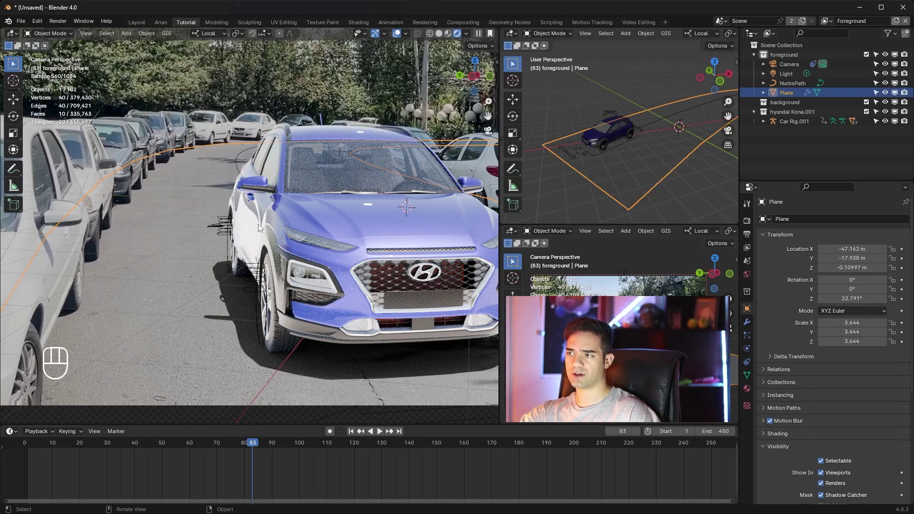
{"action": "middle_click_drag", "start_coordinate": [258, 228], "coordinate": [104, 222], "text": "shift"}
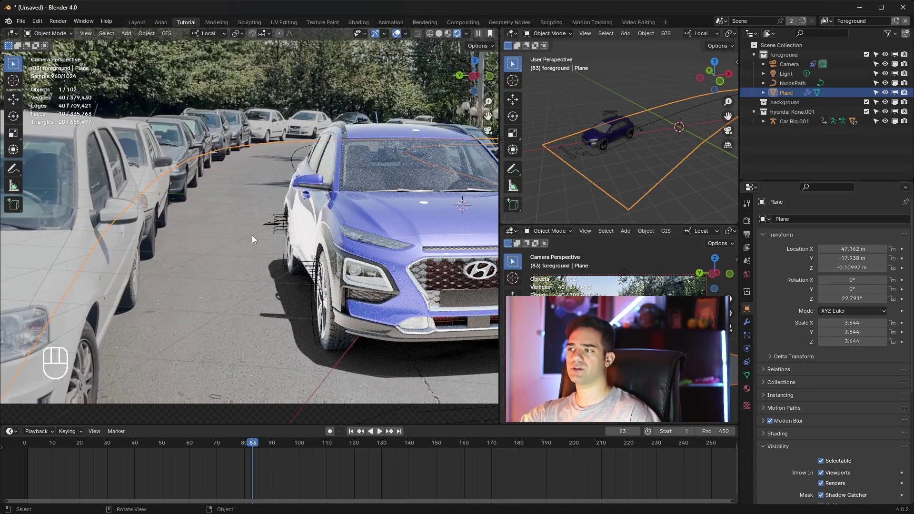
{"action": "scroll", "coordinate": [810, 438], "scroll_direction": "down", "scroll_amount": 3}
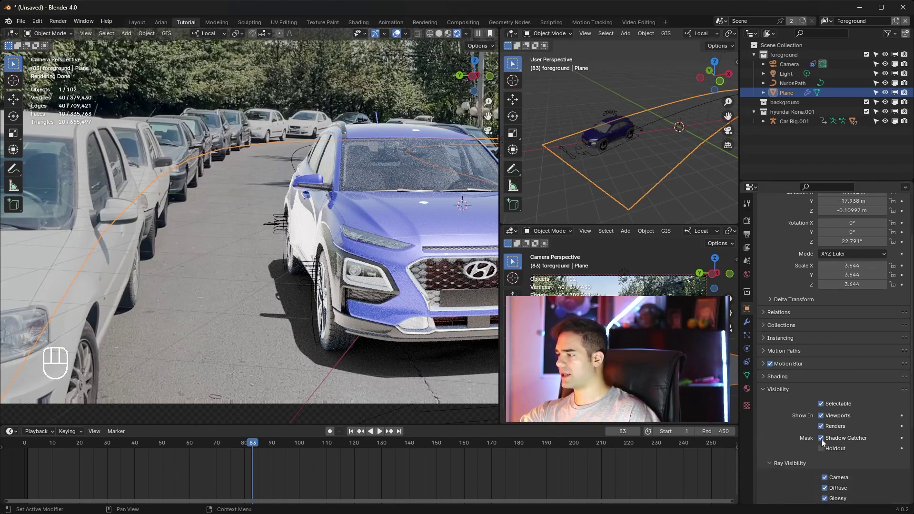
{"action": "left_click", "coordinate": [821, 438]}
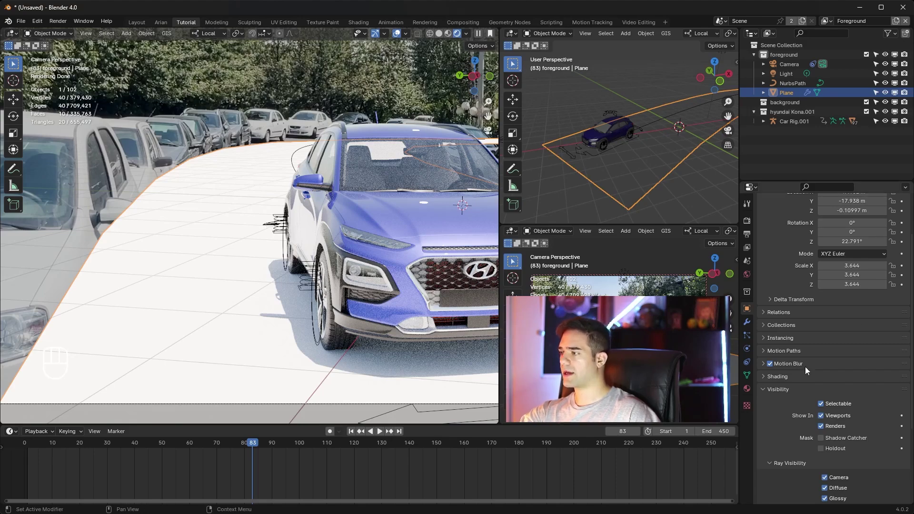
{"action": "left_click", "coordinate": [747, 388]}
{"action": "left_click", "coordinate": [842, 262]}
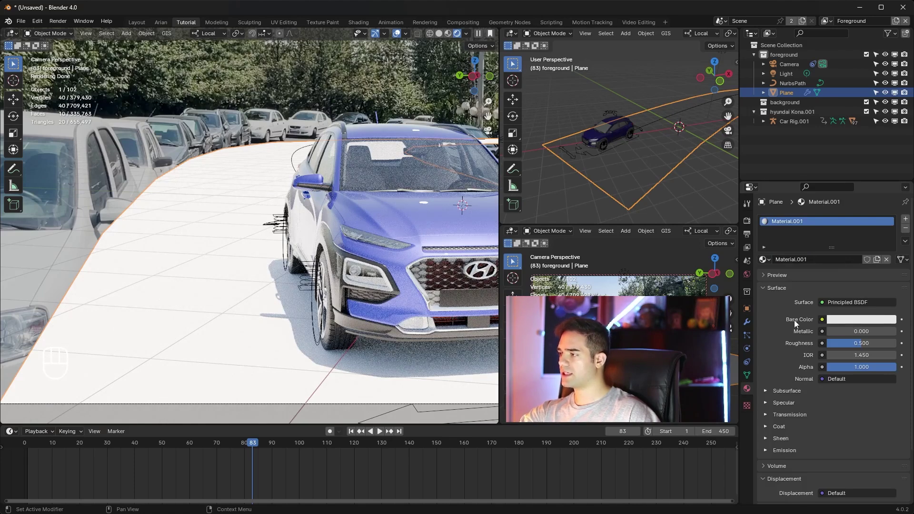
- Sample a colour from the footage for the ground plane material's base colour and darken it to near black
{"action": "left_click", "coordinate": [852, 324]}
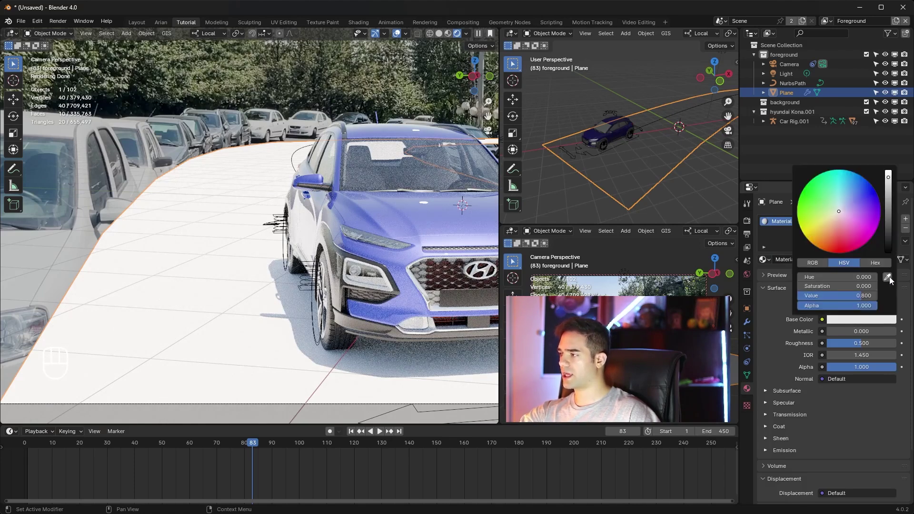
{"action": "left_click", "coordinate": [888, 278]}
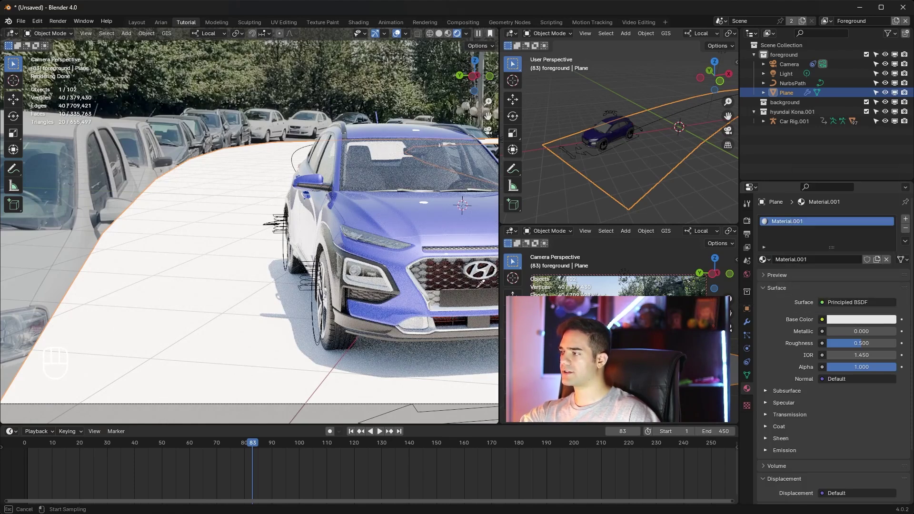
{"action": "left_click", "coordinate": [292, 137]}
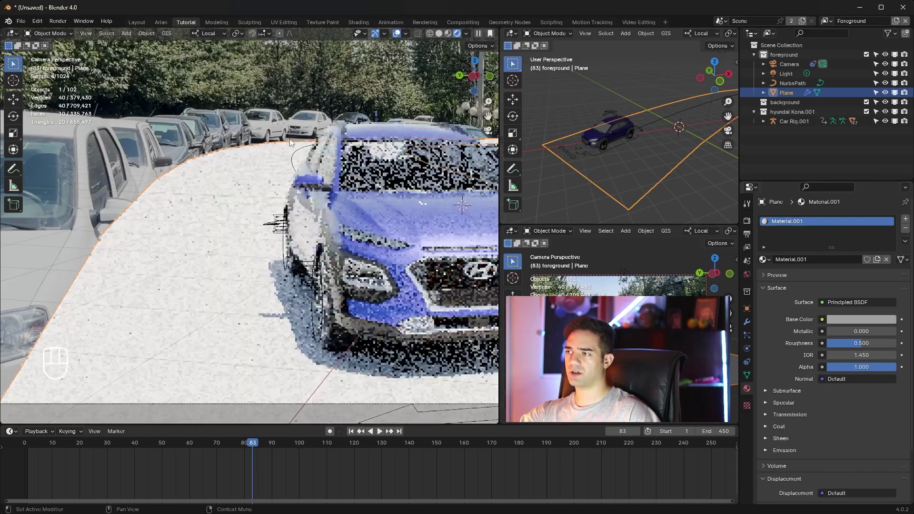
{"action": "left_click", "coordinate": [863, 318]}
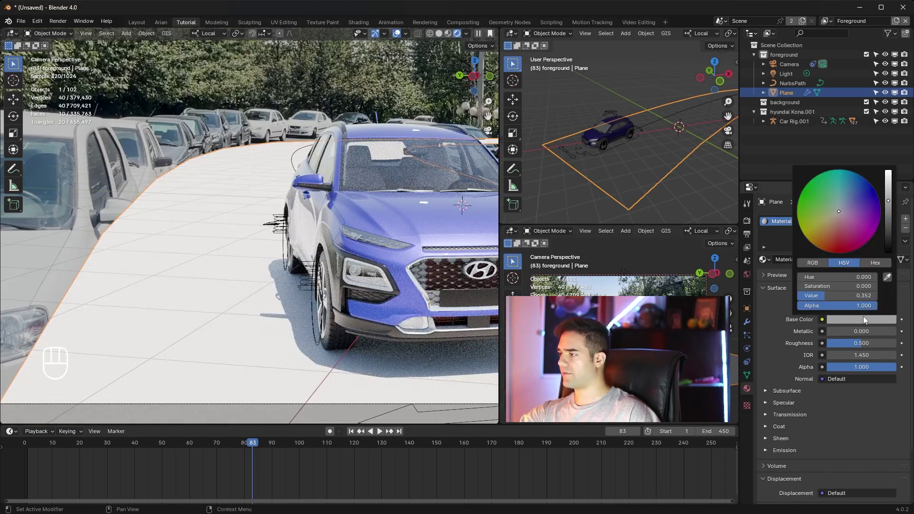
{"action": "left_click_drag", "start_coordinate": [887, 208], "coordinate": [891, 248]}
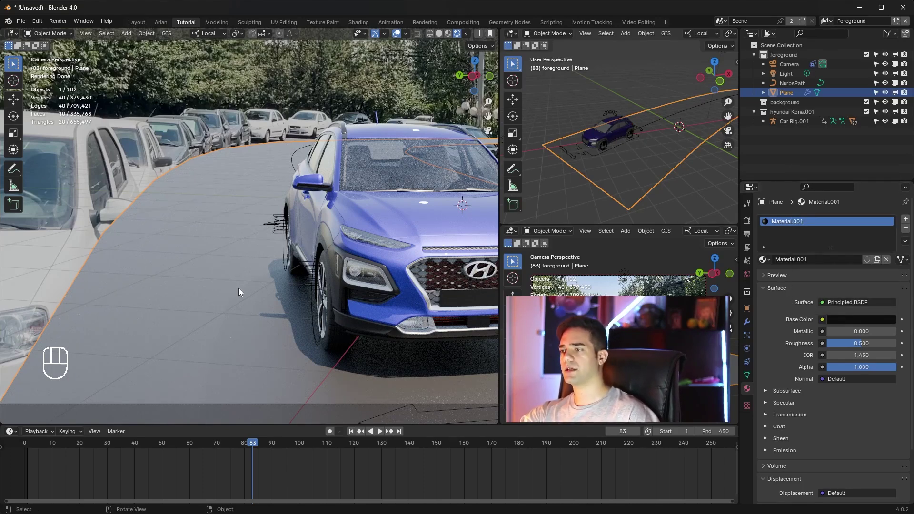
{"action": "left_click", "coordinate": [886, 321]}
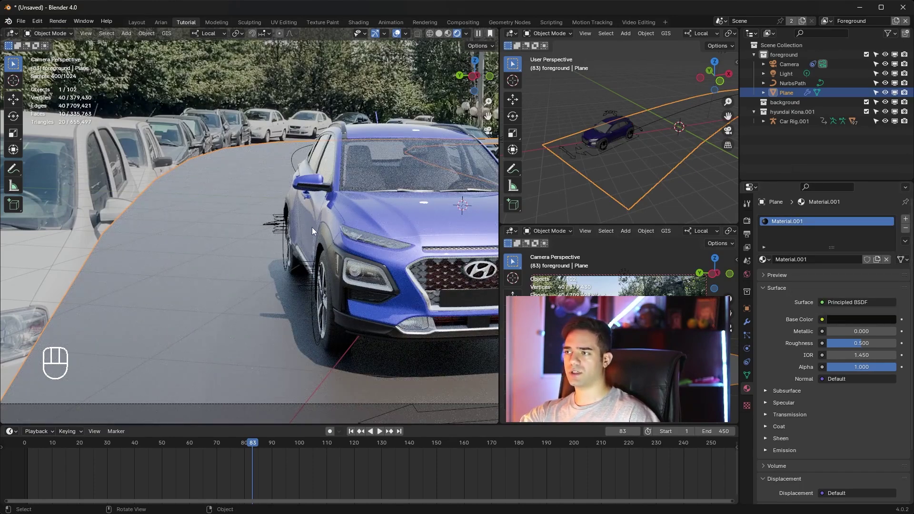
- Turn Shadow Catcher back on for the curved ground plane
{"action": "left_click", "coordinate": [746, 308]}
{"action": "scroll", "coordinate": [811, 417], "scroll_direction": "down", "scroll_amount": 5}
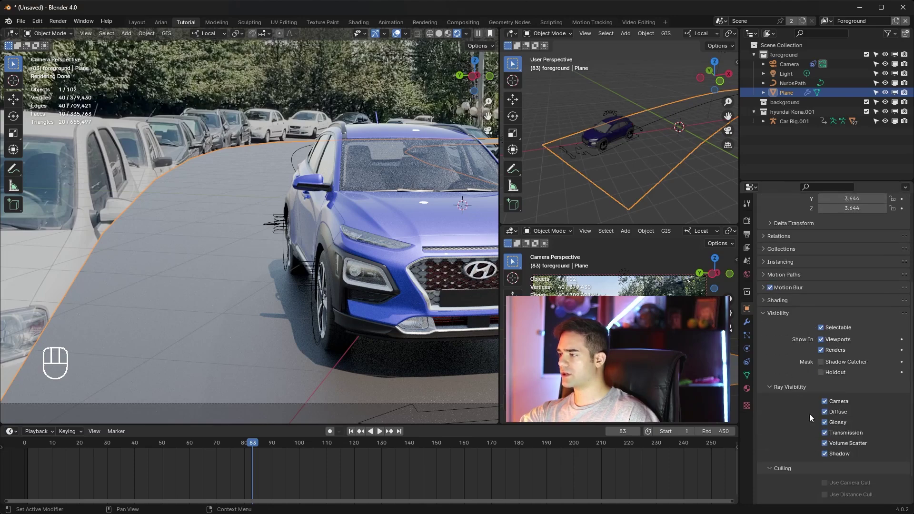
{"action": "left_click", "coordinate": [821, 362]}
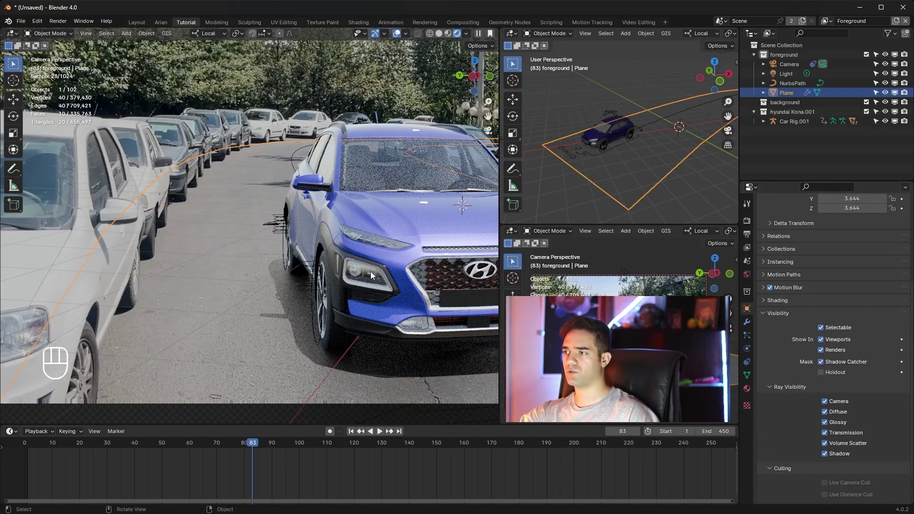
- Compare the car's shadow with the surrounding footage shadows and inspect the windshield up close
{"action": "scroll", "coordinate": [371, 271], "scroll_direction": "down", "scroll_amount": 1}
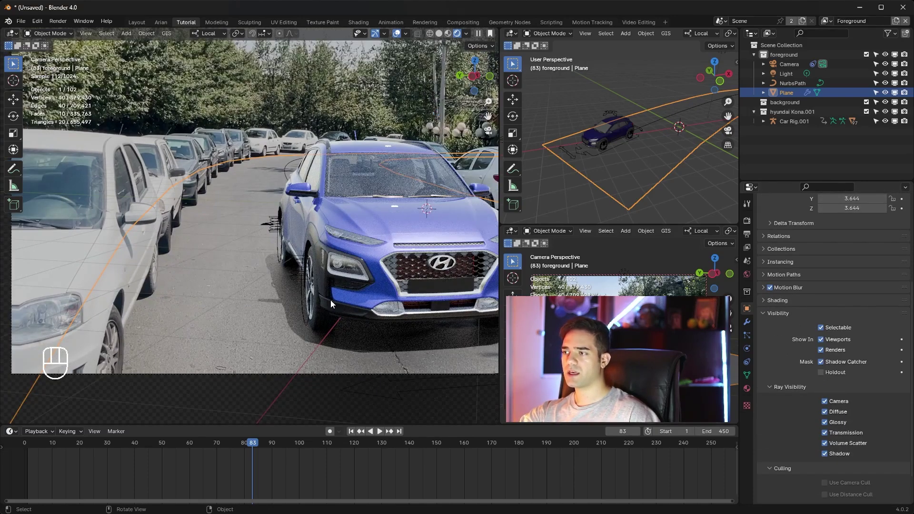
{"action": "scroll", "coordinate": [321, 311], "scroll_direction": "up", "scroll_amount": 1}
{"action": "middle_click_drag", "start_coordinate": [322, 312], "coordinate": [268, 292], "text": "shift"}
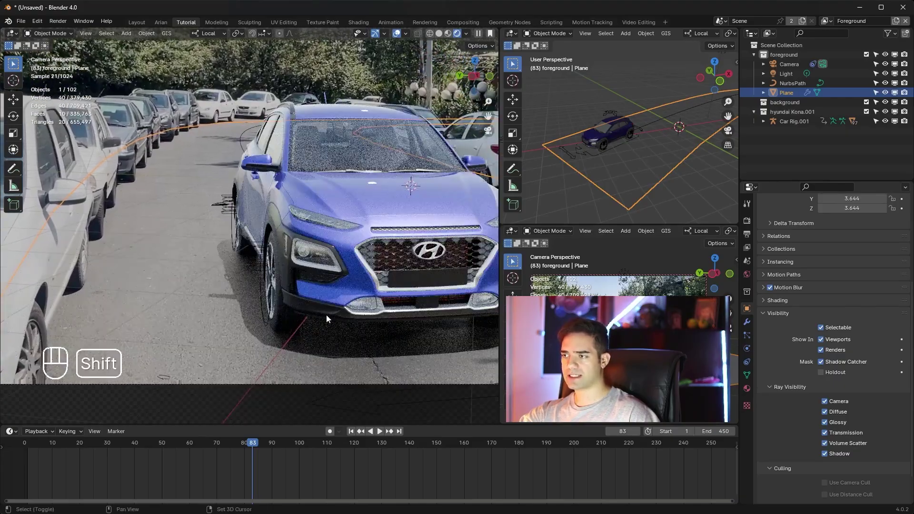
{"action": "middle_click_drag", "start_coordinate": [327, 315], "coordinate": [357, 315], "text": "shift"}
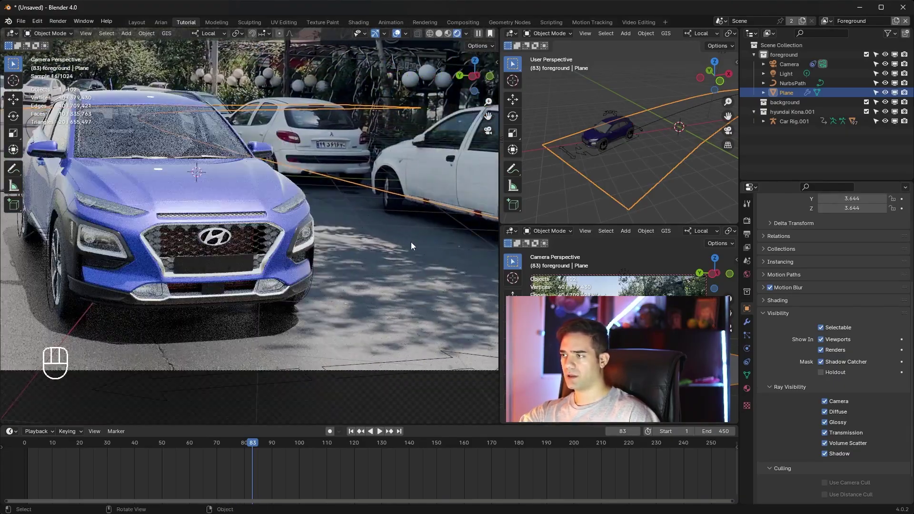
{"action": "middle_click_drag", "start_coordinate": [394, 276], "coordinate": [408, 278], "text": "shift"}
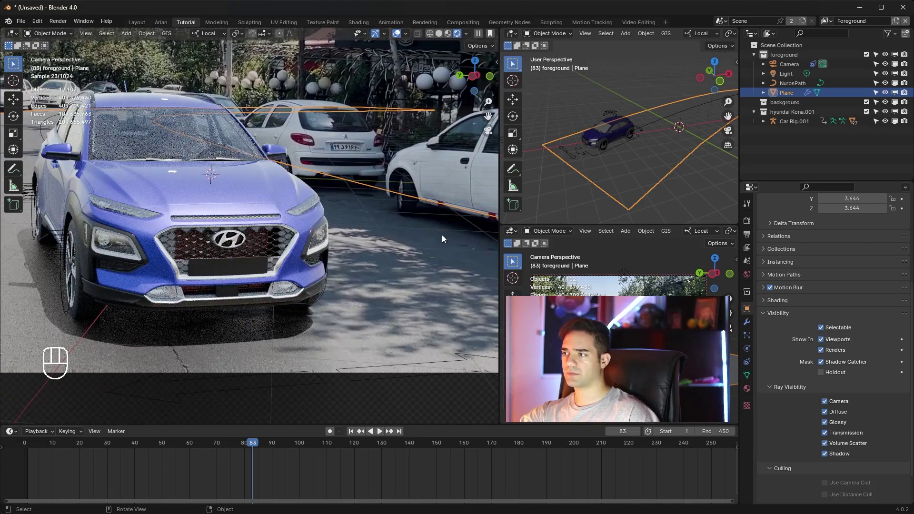
{"action": "middle_click_drag", "start_coordinate": [442, 236], "coordinate": [435, 290], "text": "shift"}
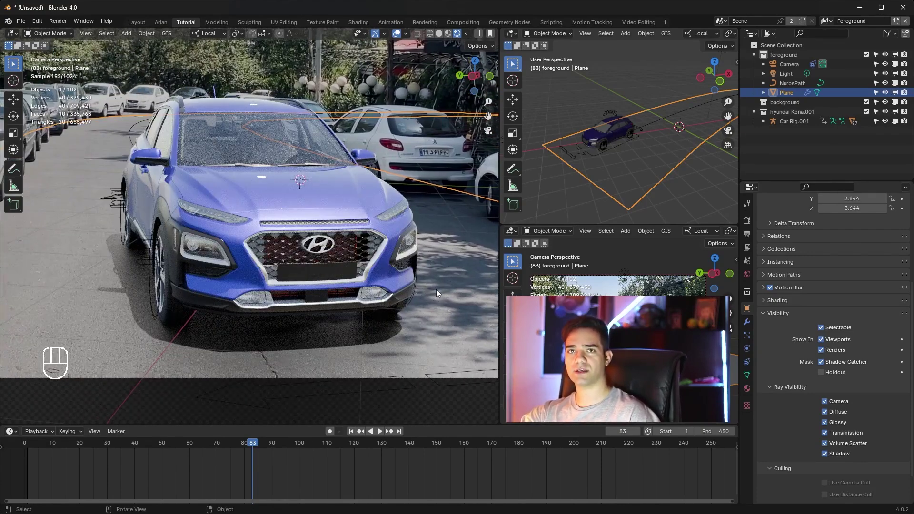
{"action": "scroll", "coordinate": [369, 266], "scroll_direction": "down", "scroll_amount": 2}
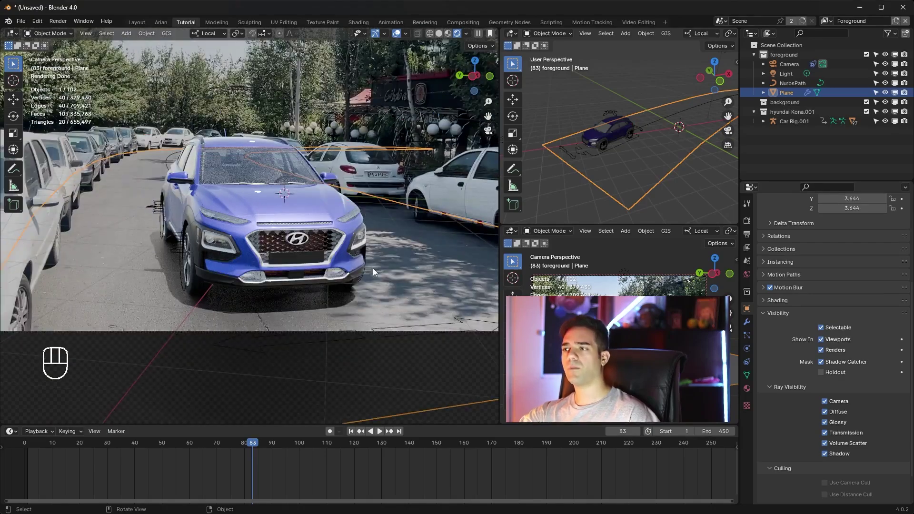
{"action": "middle_click_drag", "start_coordinate": [342, 202], "coordinate": [365, 270], "text": "shift"}
{"action": "scroll", "coordinate": [365, 270], "scroll_direction": "up", "scroll_amount": 3}
{"action": "middle_click_drag", "start_coordinate": [270, 228], "coordinate": [260, 235], "text": "shift"}
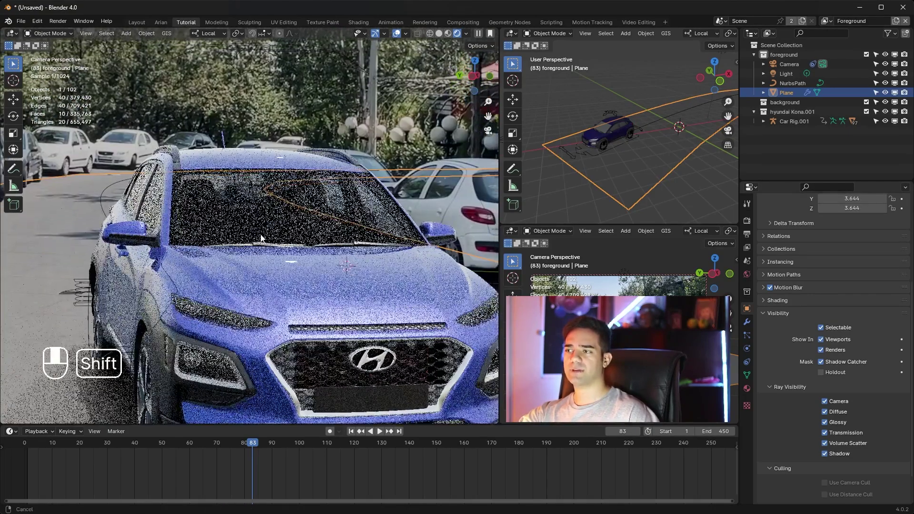
- Turn off the film's Transparent option to show the sky behind the car, and turn it back on
{"action": "left_click", "coordinate": [747, 221]}
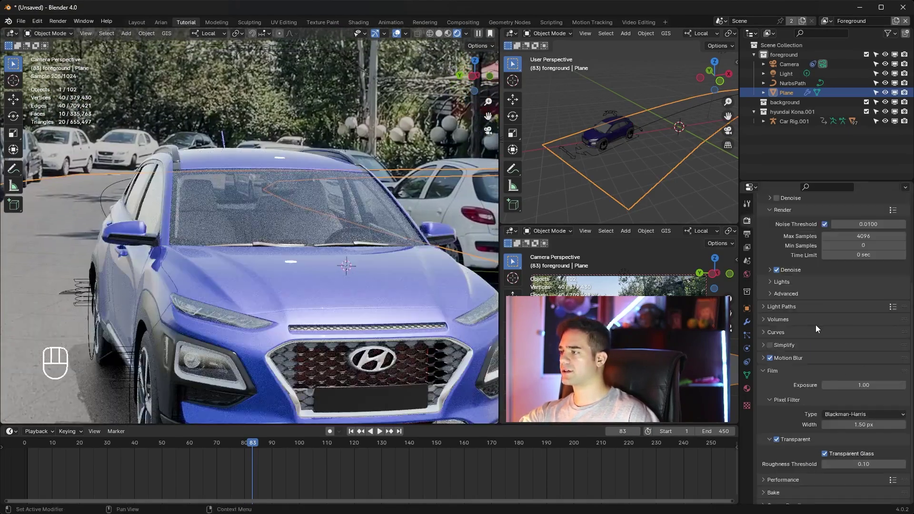
{"action": "scroll", "coordinate": [816, 325], "scroll_direction": "down", "scroll_amount": 3}
{"action": "left_click", "coordinate": [776, 406]}
{"action": "scroll", "coordinate": [290, 206], "scroll_direction": "down", "scroll_amount": 5}
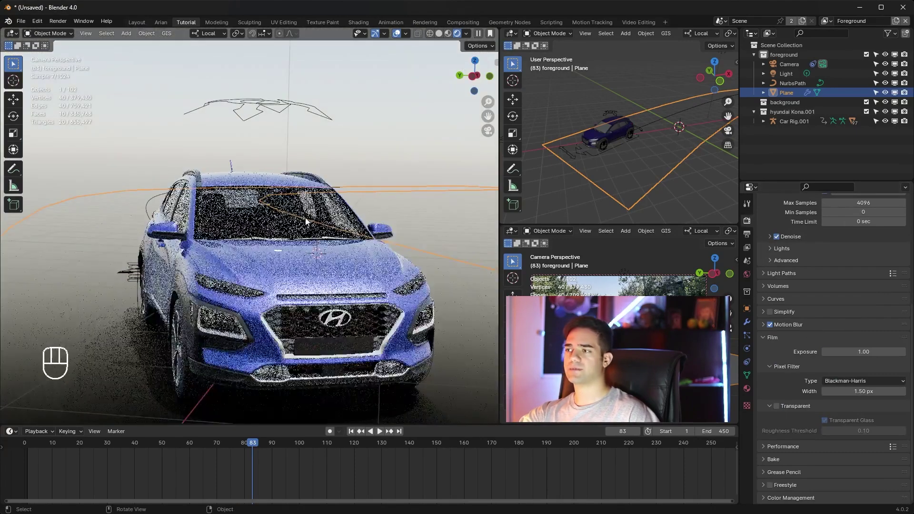
{"action": "scroll", "coordinate": [290, 206], "scroll_direction": "up", "scroll_amount": 4}
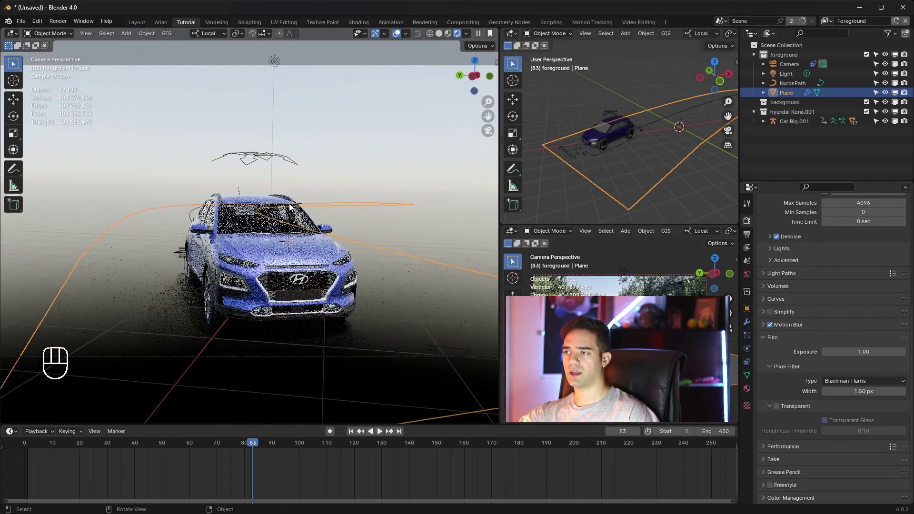
{"action": "left_click", "coordinate": [776, 407]}
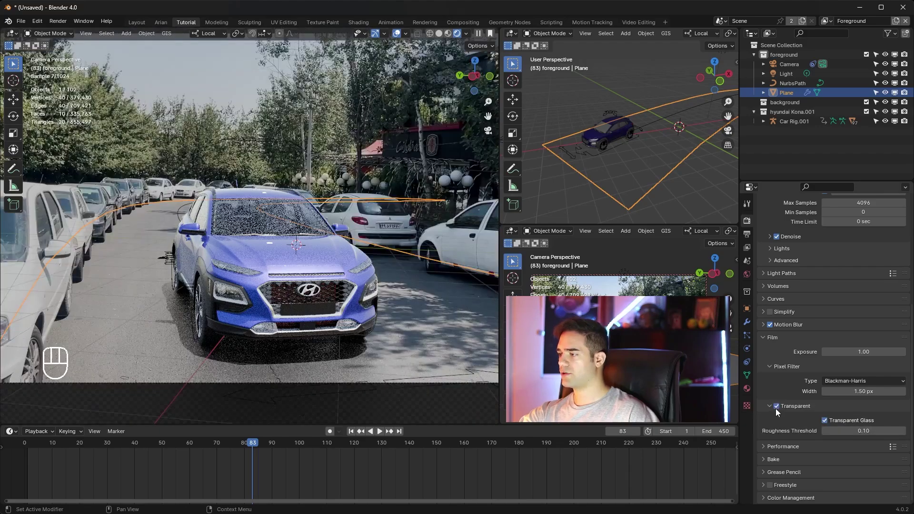
- Turn the film's Transparent Glass option off to compare the car's windows, and re-enable it
{"action": "left_click", "coordinate": [824, 420]}
{"action": "scroll", "coordinate": [249, 186], "scroll_direction": "up", "scroll_amount": 3}
{"action": "scroll", "coordinate": [250, 188], "scroll_direction": "up", "scroll_amount": 2}
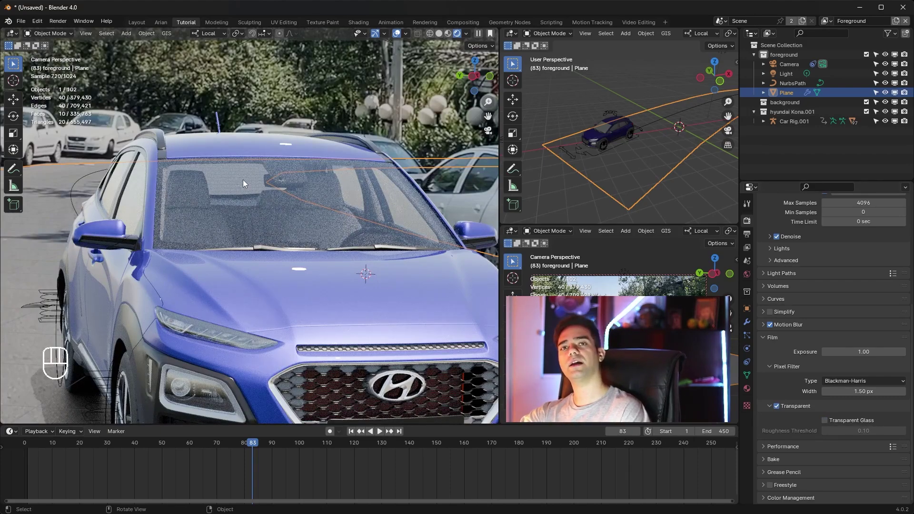
{"action": "left_click", "coordinate": [825, 420]}
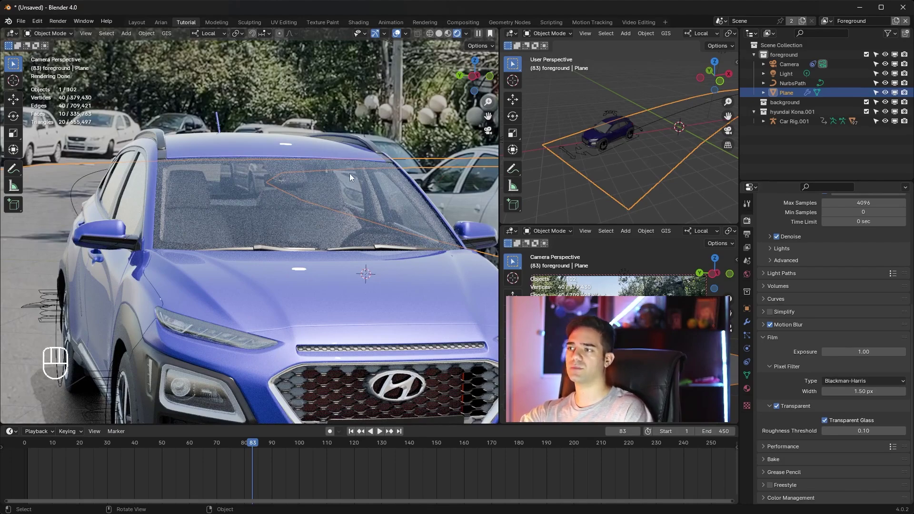
{"action": "scroll", "coordinate": [350, 249], "scroll_direction": "down", "scroll_amount": 5}
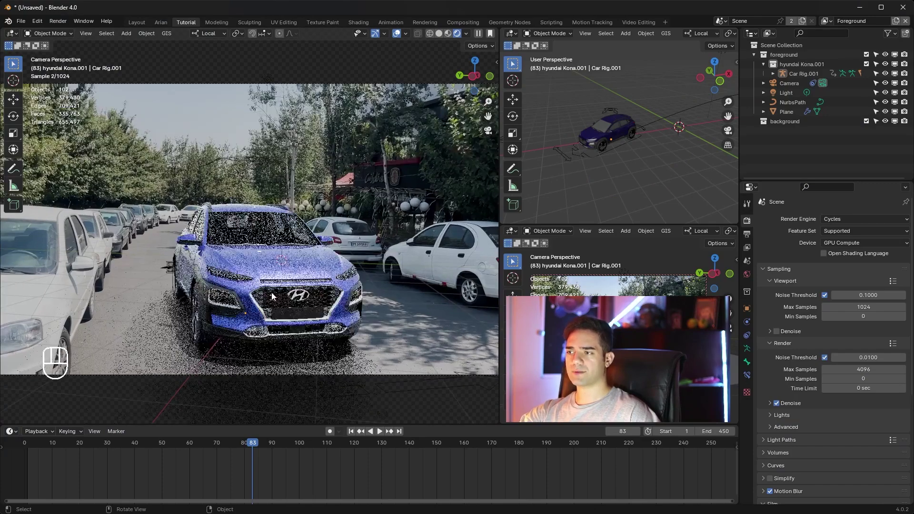
- Examine the rendered car's lighting and reflections from several angles, and return to the camera view
{"action": "scroll", "coordinate": [271, 295], "scroll_direction": "down", "scroll_amount": 1}
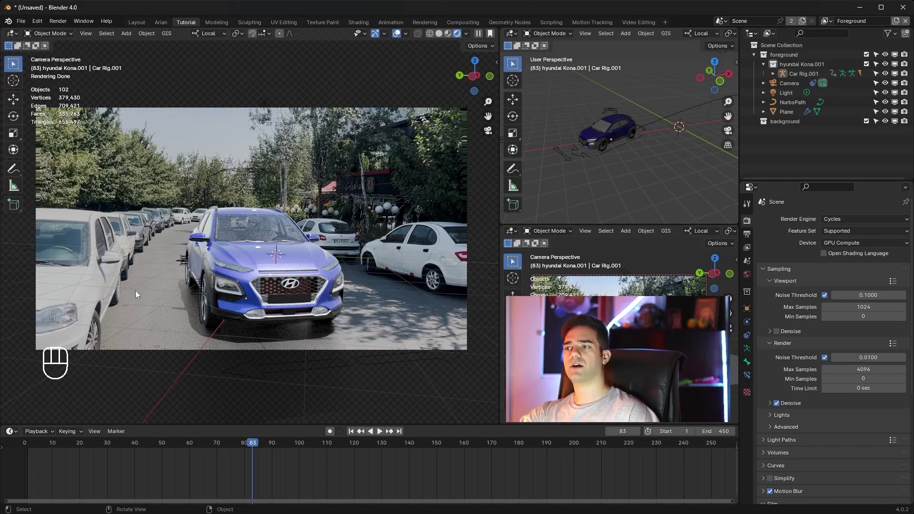
{"action": "mouse_move", "coordinate": [245, 287]}
{"action": "middle_mouse_down"}
{"action": "mouse_move", "coordinate": [153, 300]}
{"action": "mouse_move", "coordinate": [251, 323]}
{"action": "mouse_move", "coordinate": [289, 296]}
{"action": "mouse_move", "coordinate": [266, 283]}
{"action": "mouse_move", "coordinate": [297, 276]}
{"action": "mouse_move", "coordinate": [268, 276]}
{"action": "mouse_move", "coordinate": [362, 252]}
{"action": "middle_mouse_up"}
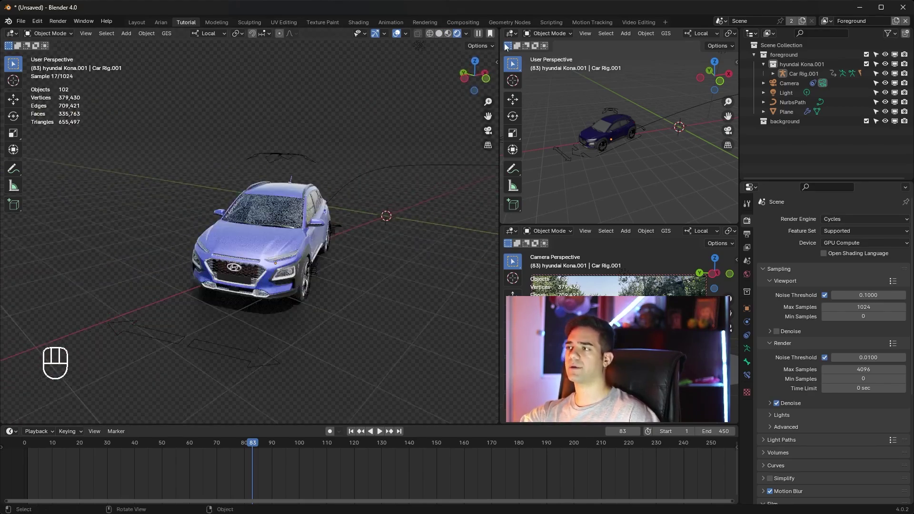
{"action": "key", "text": "KP_0"}
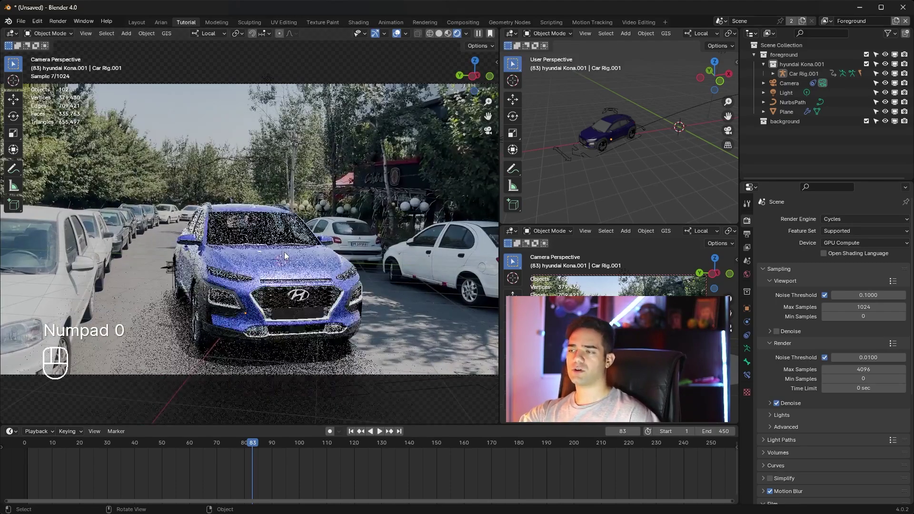
{"action": "middle_click_drag", "start_coordinate": [327, 275], "coordinate": [138, 245], "text": "shift"}
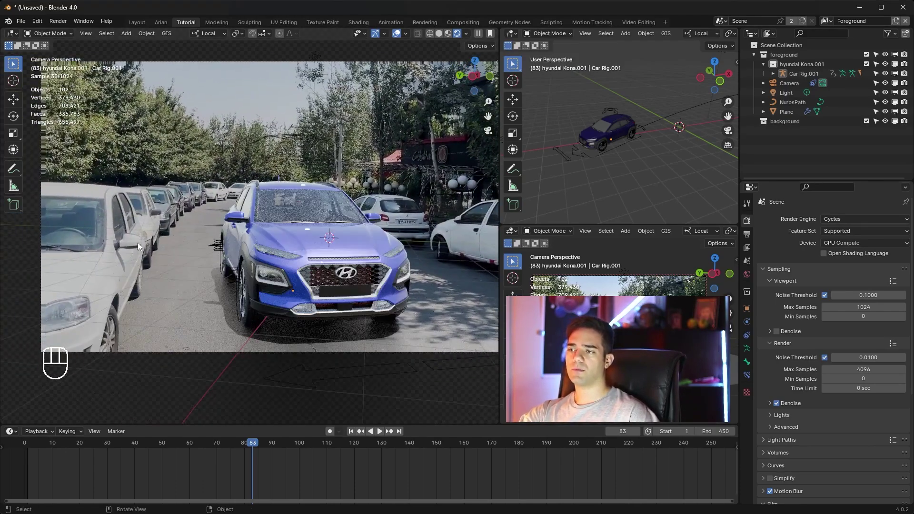
{"action": "left_click", "coordinate": [298, 241]}
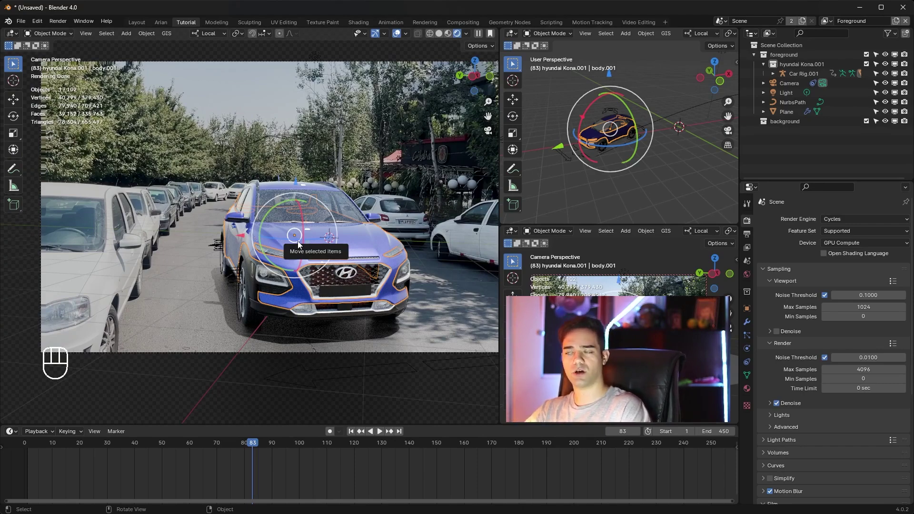
{"action": "middle_click_drag", "start_coordinate": [299, 244], "coordinate": [173, 216]}
{"action": "left_click", "coordinate": [132, 201]}
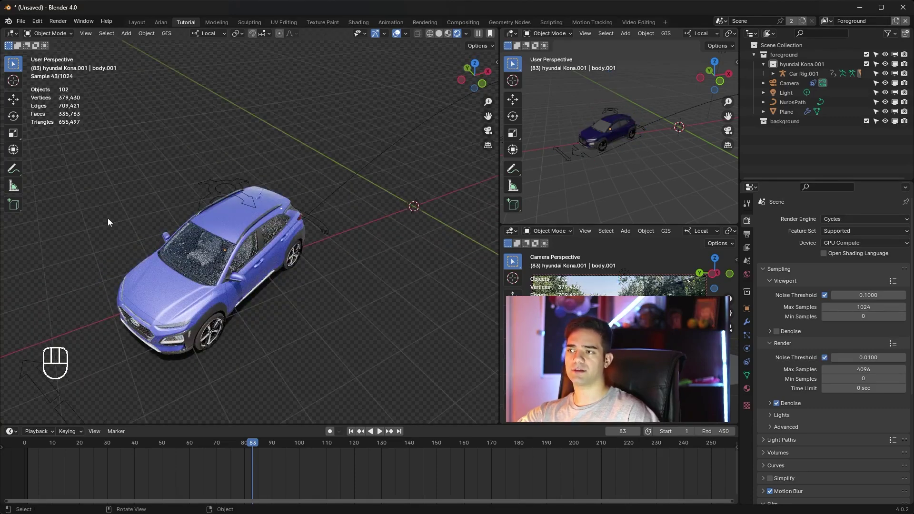
{"action": "middle_click_drag", "start_coordinate": [326, 129], "coordinate": [152, 213]}
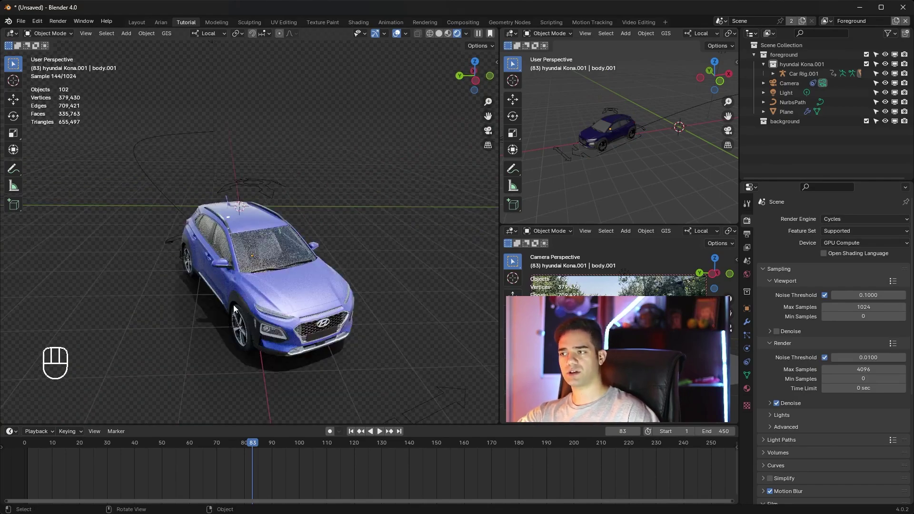
{"action": "middle_click_drag", "start_coordinate": [234, 305], "coordinate": [191, 265]}
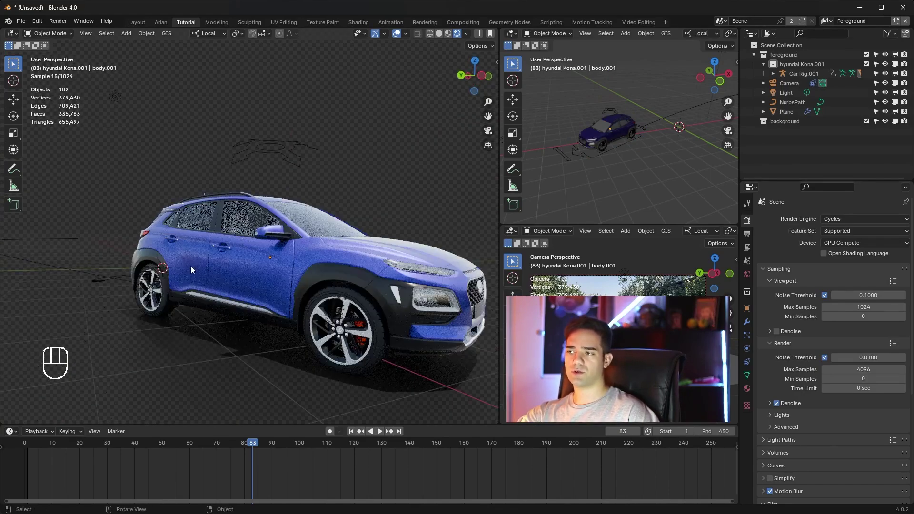
{"action": "mouse_move", "coordinate": [308, 268]}
{"action": "middle_mouse_down"}
{"action": "mouse_move", "coordinate": [262, 276]}
{"action": "mouse_move", "coordinate": [310, 262]}
{"action": "middle_mouse_up"}
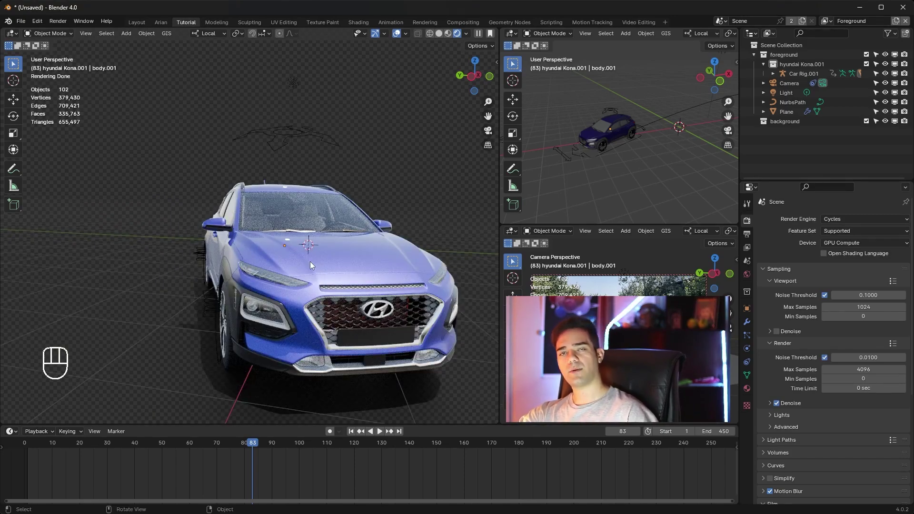
{"action": "middle_click_drag", "start_coordinate": [123, 243], "coordinate": [158, 297]}
{"action": "scroll", "coordinate": [158, 297], "scroll_direction": "down", "scroll_amount": 3}
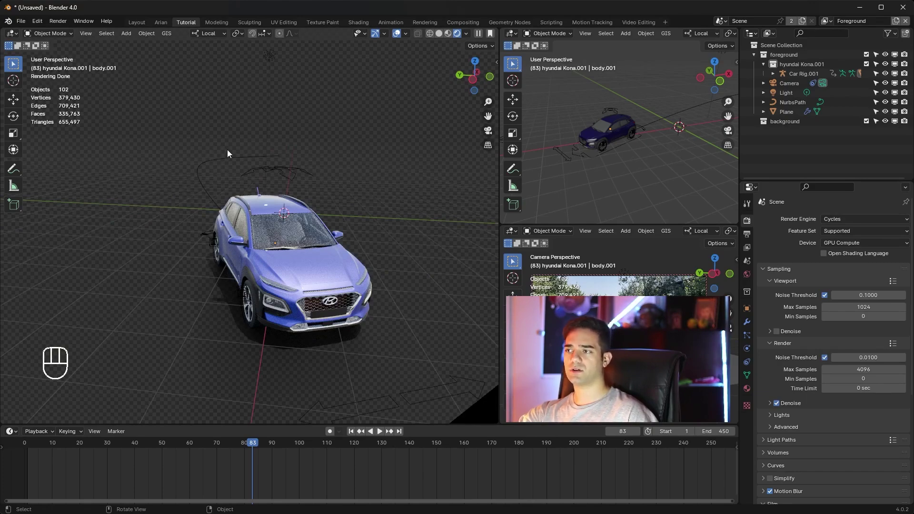
{"action": "middle_click_drag", "start_coordinate": [227, 150], "coordinate": [247, 187]}
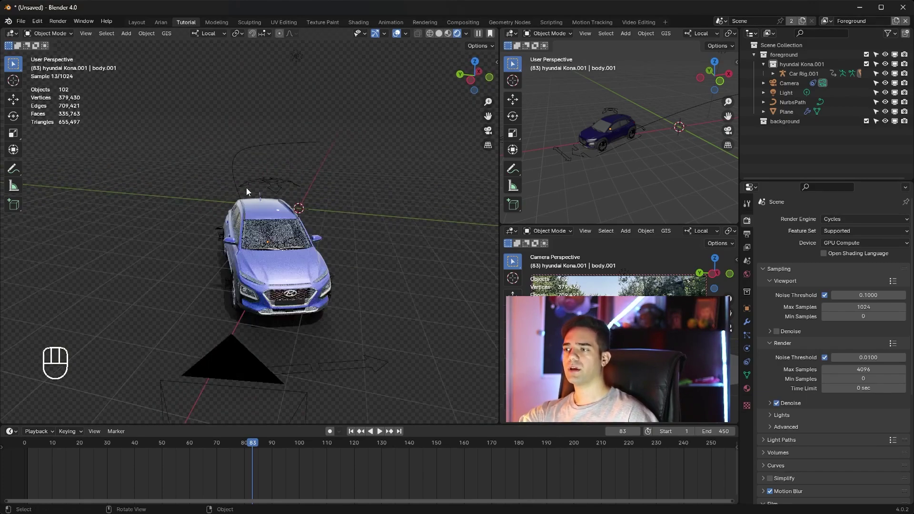
{"action": "key", "text": "KP_0"}
- Select the car's rig below the front of the car in the camera view
{"action": "left_click", "coordinate": [366, 272]}
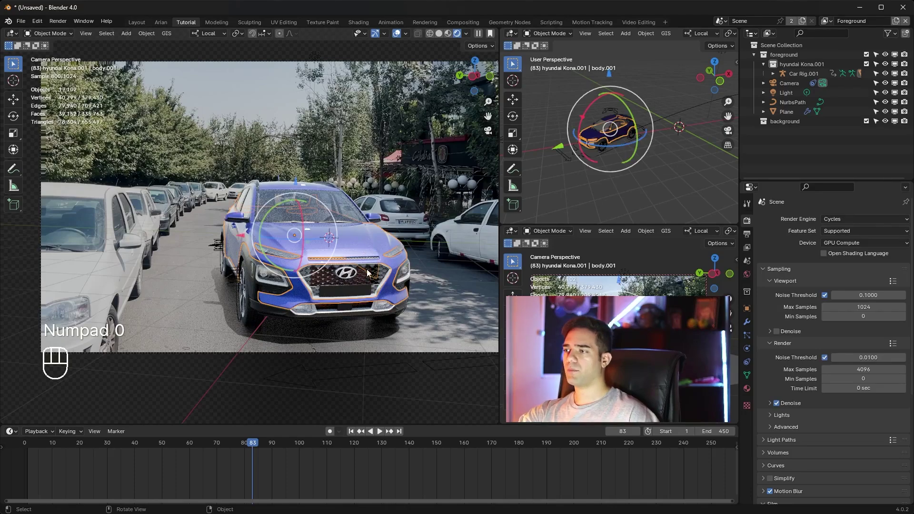
{"action": "left_click", "coordinate": [366, 363]}
{"action": "left_click", "coordinate": [368, 364]}
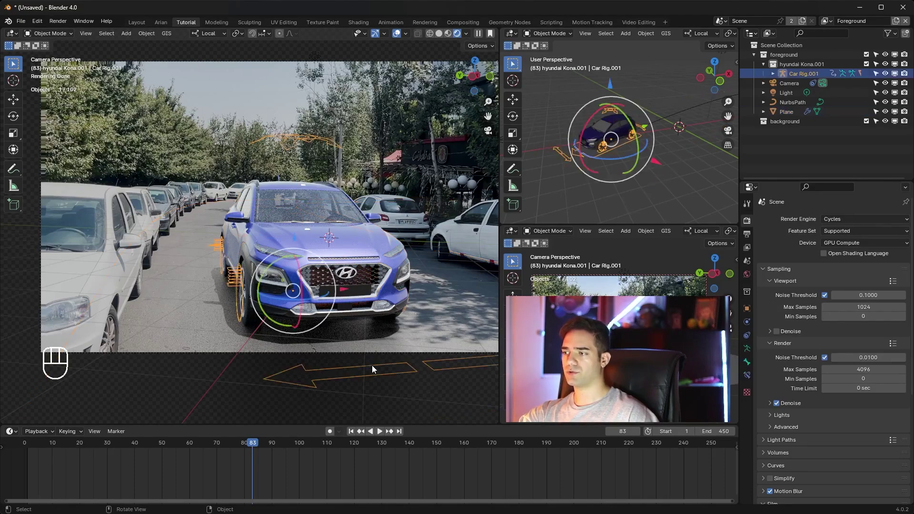
- Move the car's rig farther down the street, away from the camera
{"action": "scroll", "coordinate": [667, 119], "scroll_direction": "down", "scroll_amount": 3}
{"action": "key", "text": "g"}
{"action": "left_click", "coordinate": [404, 298]}
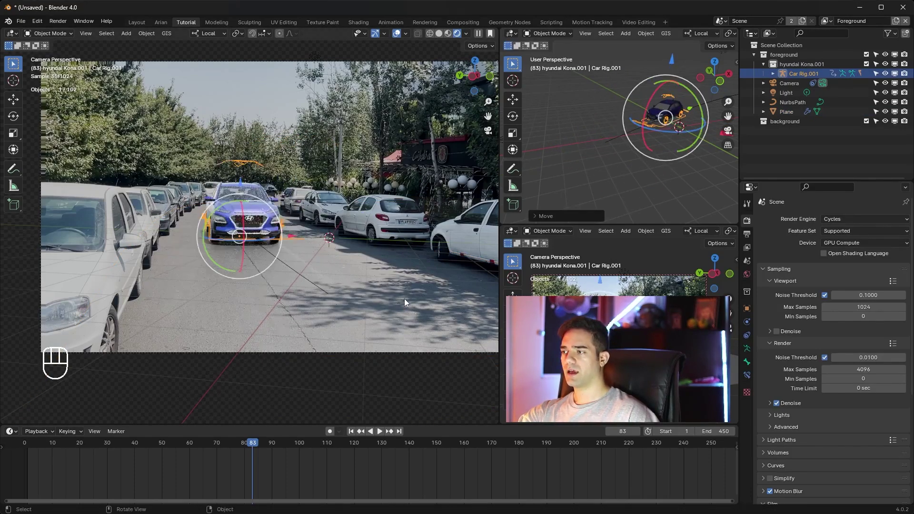
- Move the car's rig about -6.4 m along its local Y axis, toward the camera
{"action": "scroll", "coordinate": [404, 299], "scroll_direction": "up", "scroll_amount": 2}
{"action": "middle_click_drag", "start_coordinate": [405, 298], "coordinate": [347, 300], "text": "shift"}
{"action": "scroll", "coordinate": [363, 281], "scroll_direction": "up", "scroll_amount": 1}
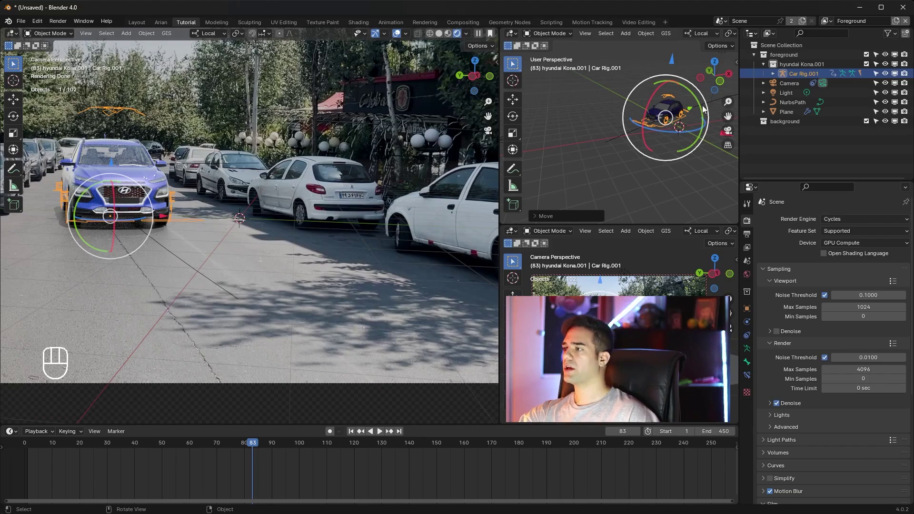
{"action": "key", "text": "g"}
{"action": "key", "text": "y"}
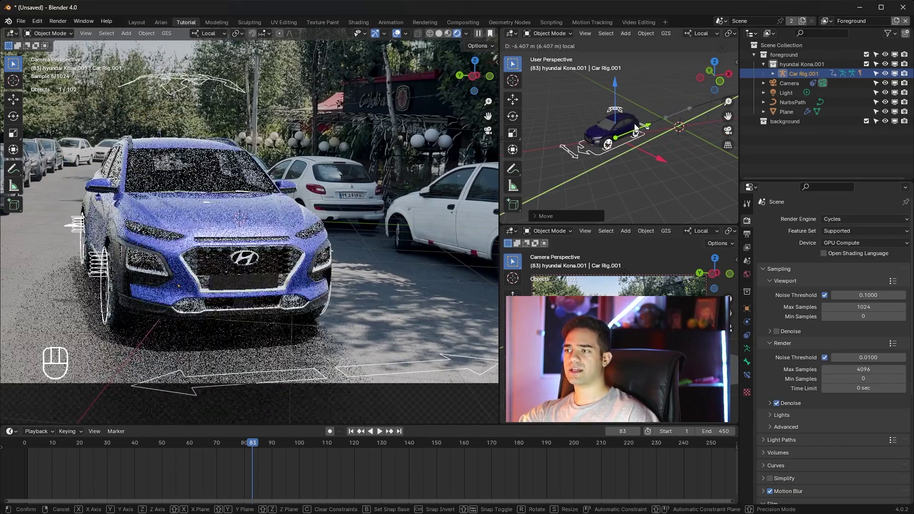
{"action": "left_click", "coordinate": [387, 306]}
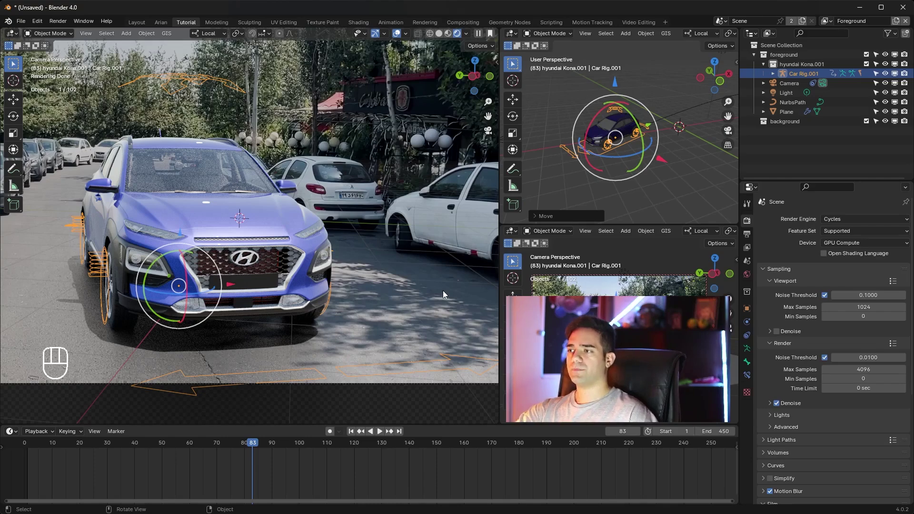
- Spawn the botaniq deciduous tree Tree_Aesculus-hippocastanum_B_summer with Use botaniq collection turned off
{"action": "key", "text": "n"}
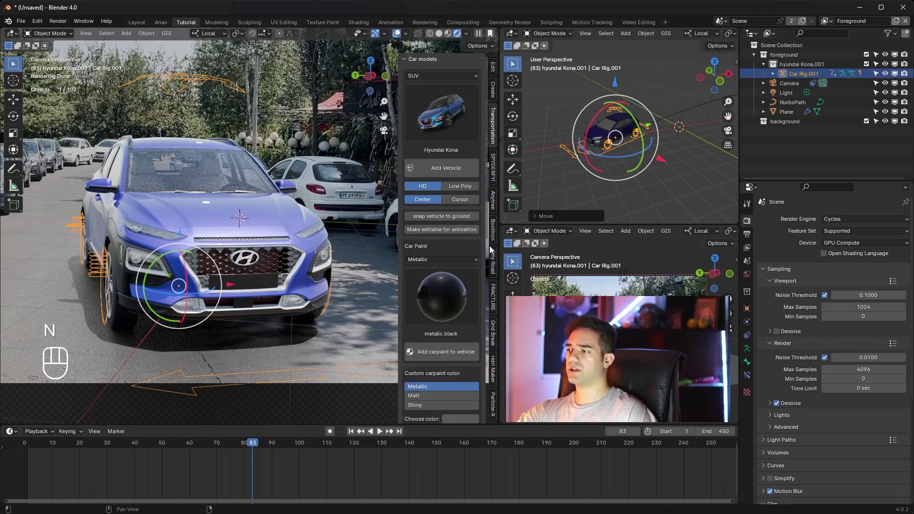
{"action": "scroll", "coordinate": [497, 298], "scroll_direction": "down", "scroll_amount": 8}
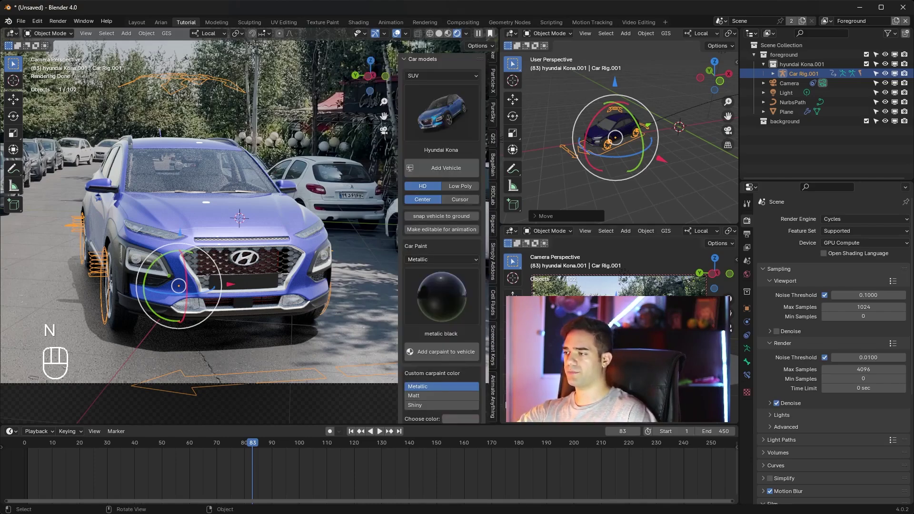
{"action": "left_click", "coordinate": [492, 404]}
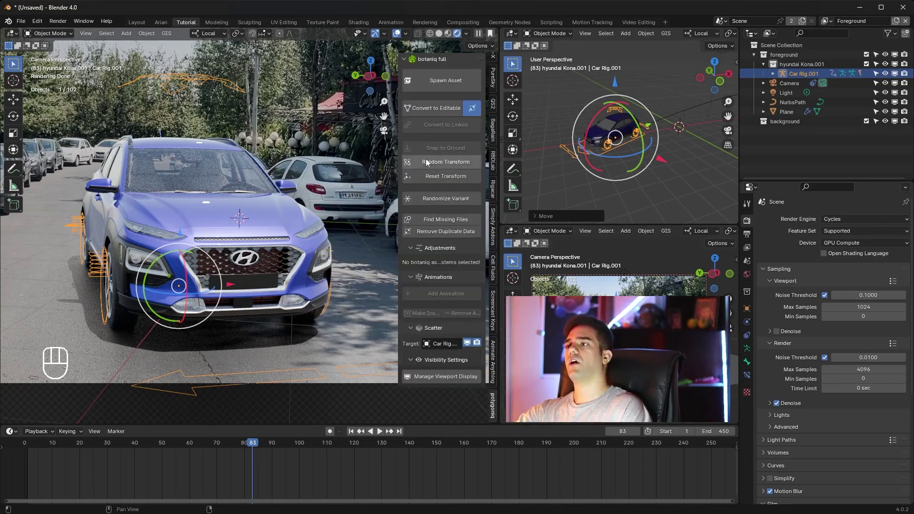
{"action": "left_click", "coordinate": [461, 82]}
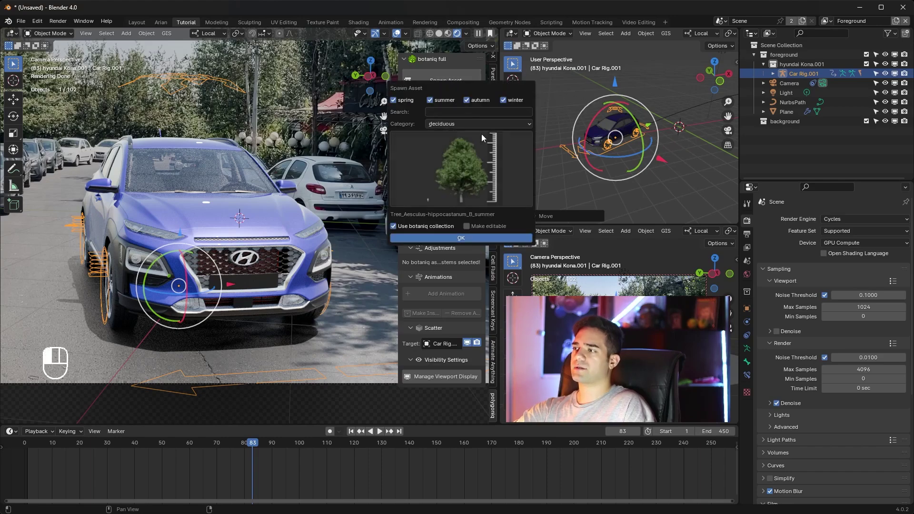
{"action": "left_click", "coordinate": [467, 127]}
{"action": "left_click", "coordinate": [467, 126]}
{"action": "left_click", "coordinate": [461, 166]}
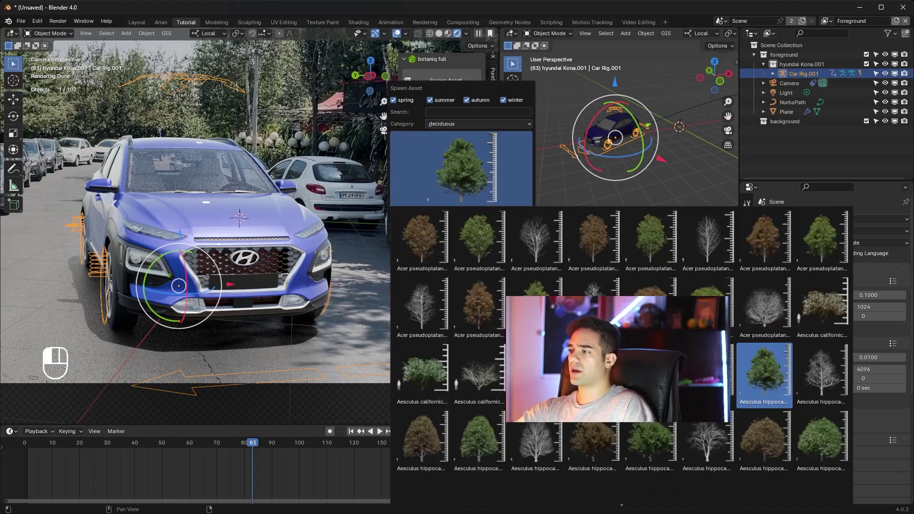
{"action": "left_click", "coordinate": [757, 363]}
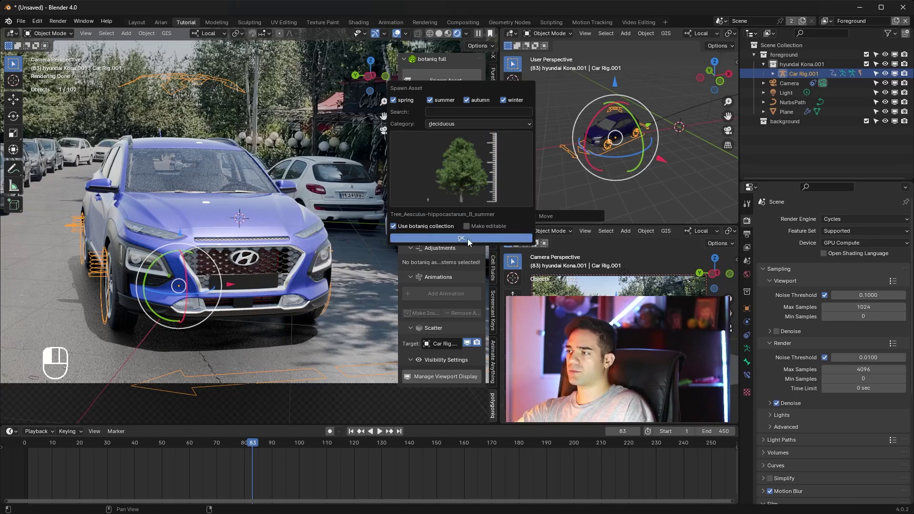
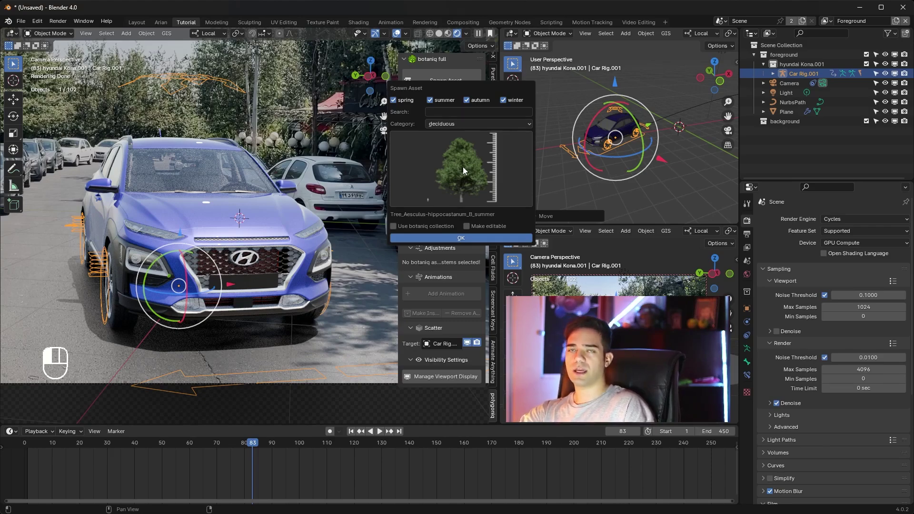
{"action": "left_click", "coordinate": [468, 239]}
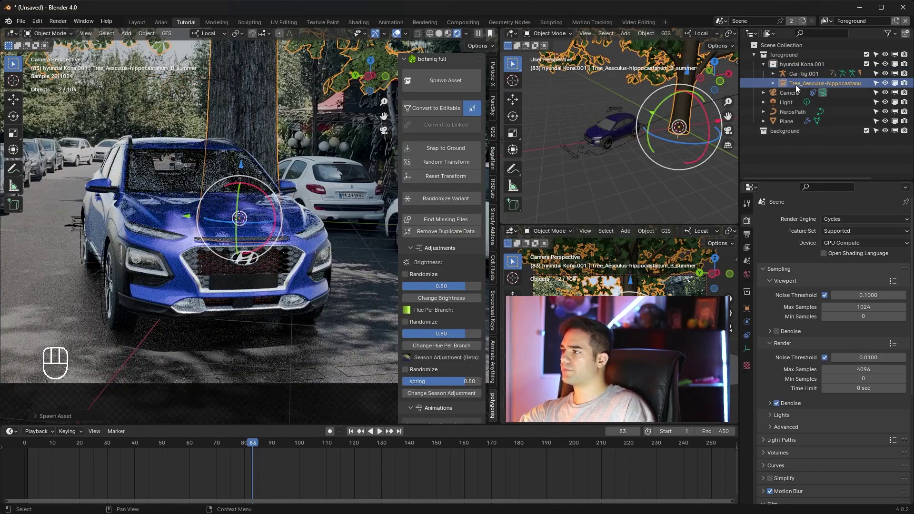
- Move the spawned tree out of the car's collection into the foreground collection
{"action": "left_click_drag", "start_coordinate": [796, 85], "coordinate": [787, 56]}
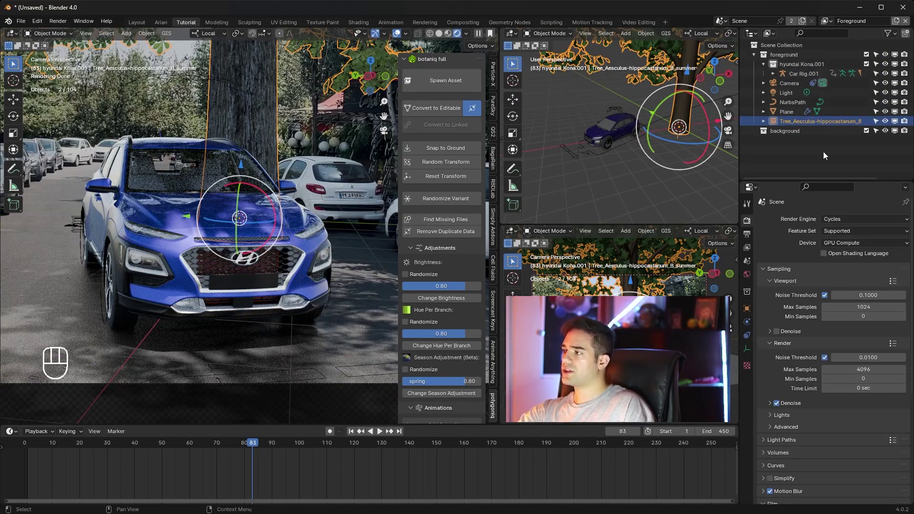
{"action": "scroll", "coordinate": [350, 204], "scroll_direction": "down", "scroll_amount": 3}
{"action": "scroll", "coordinate": [455, 293], "scroll_direction": "down", "scroll_amount": 5}
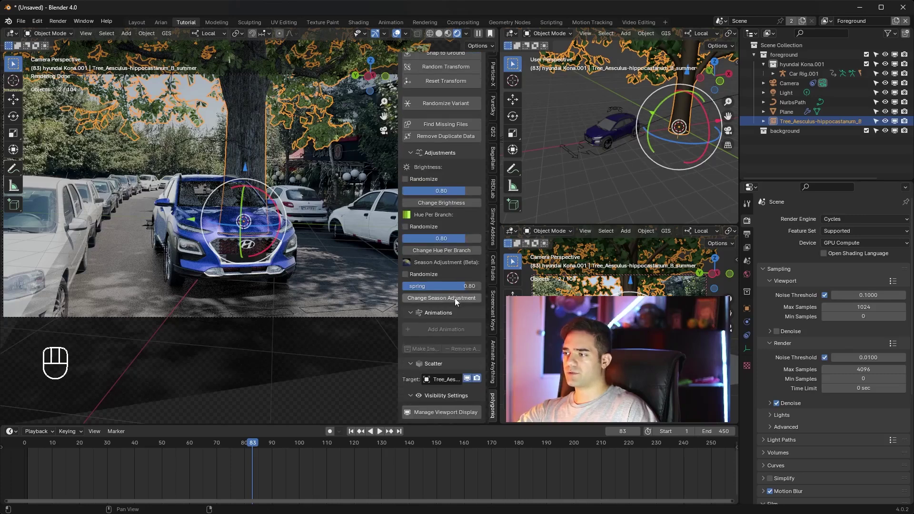
{"action": "scroll", "coordinate": [438, 316], "scroll_direction": "up", "scroll_amount": 5}
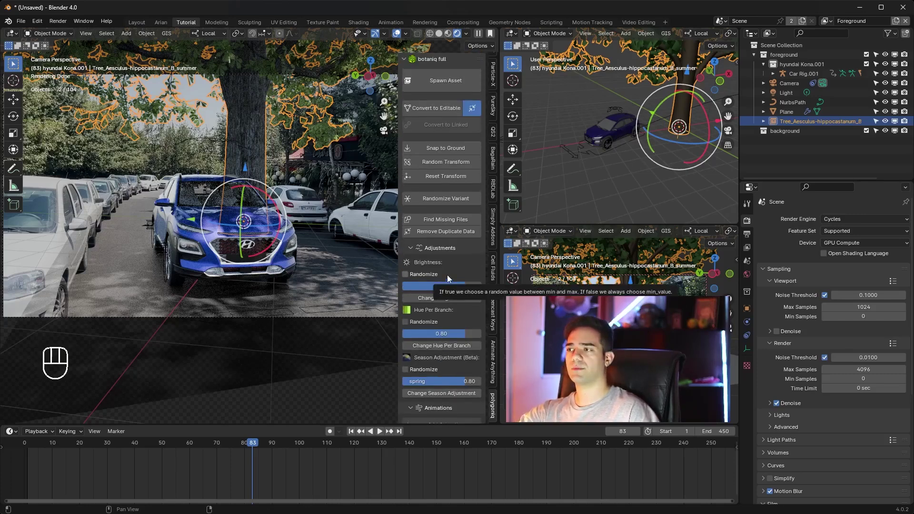
- Move the tree along one local axis to the roadside beyond the parked white cars, with its trunk outside the camera frame
{"action": "key", "text": "n"}
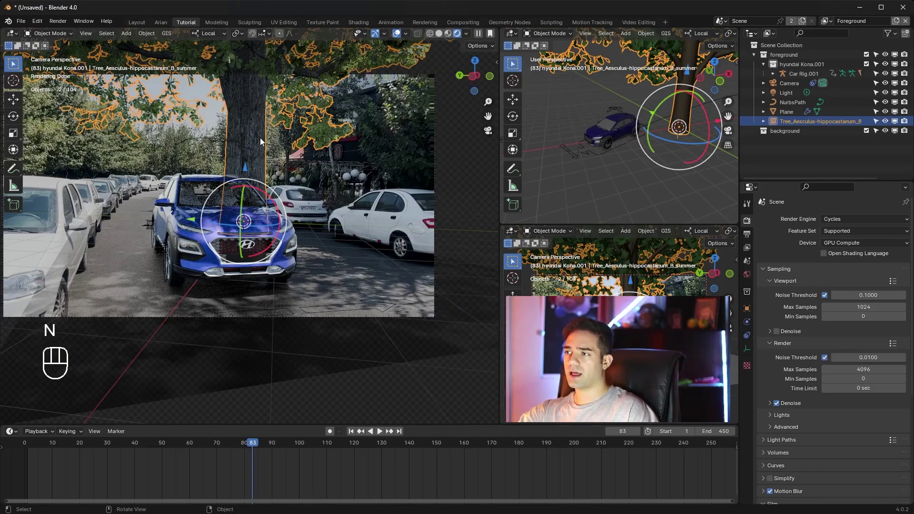
{"action": "left_click_drag", "start_coordinate": [193, 222], "coordinate": [420, 232]}
{"action": "scroll", "coordinate": [309, 146], "scroll_direction": "down", "scroll_amount": 1}
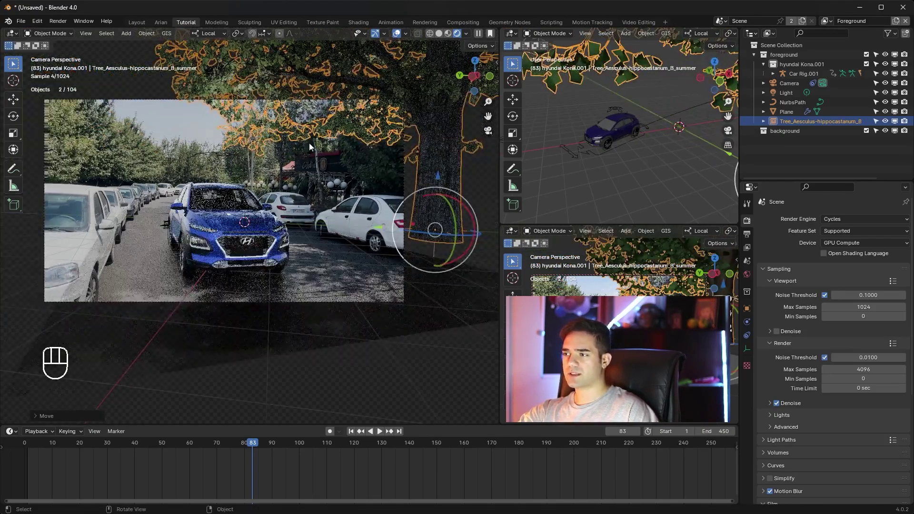
- Move the tree farther from the car, away from the camera frame's edge
{"action": "scroll", "coordinate": [334, 285], "scroll_direction": "up", "scroll_amount": 1}
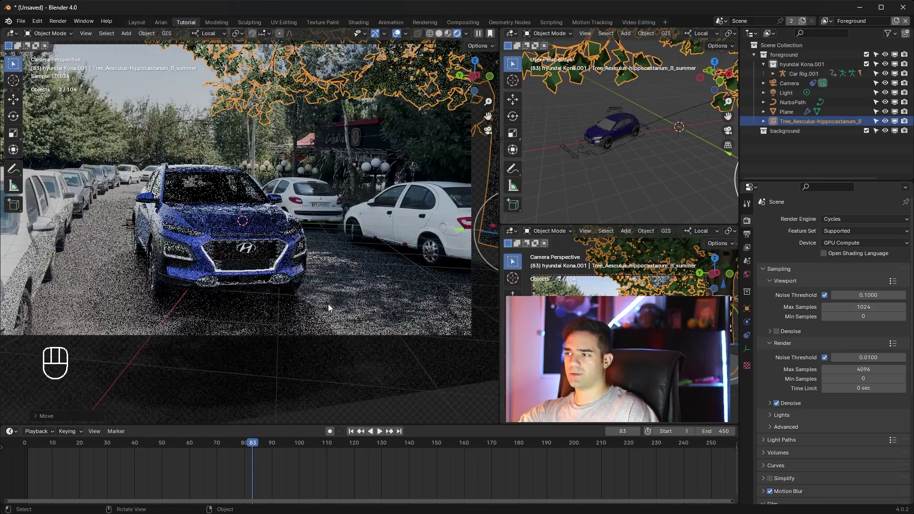
{"action": "scroll", "coordinate": [347, 266], "scroll_direction": "down", "scroll_amount": 2}
{"action": "scroll", "coordinate": [330, 260], "scroll_direction": "up", "scroll_amount": 5}
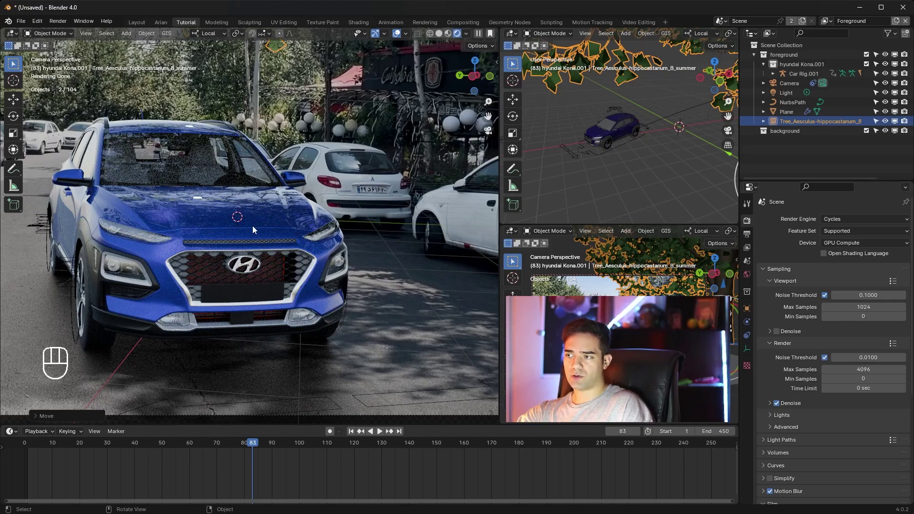
{"action": "scroll", "coordinate": [348, 320], "scroll_direction": "down", "scroll_amount": 5}
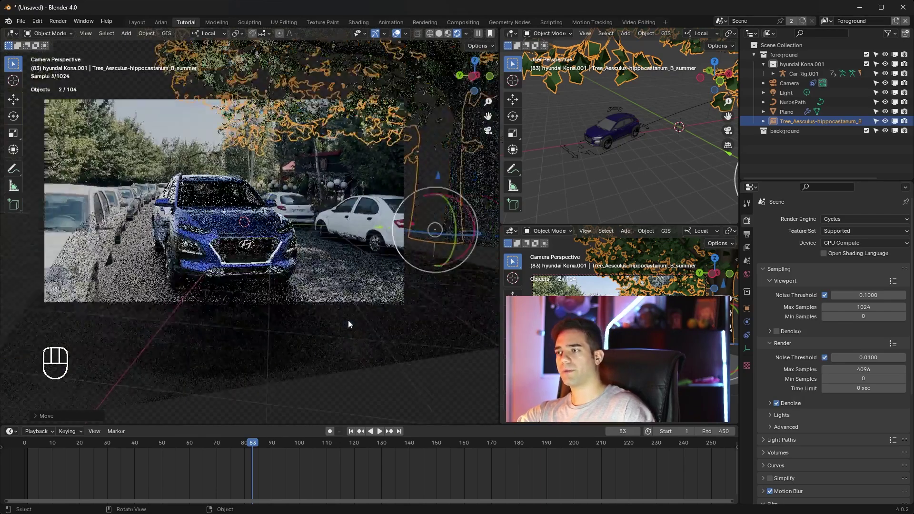
{"action": "middle_click_drag", "start_coordinate": [379, 275], "coordinate": [359, 282], "text": "shift"}
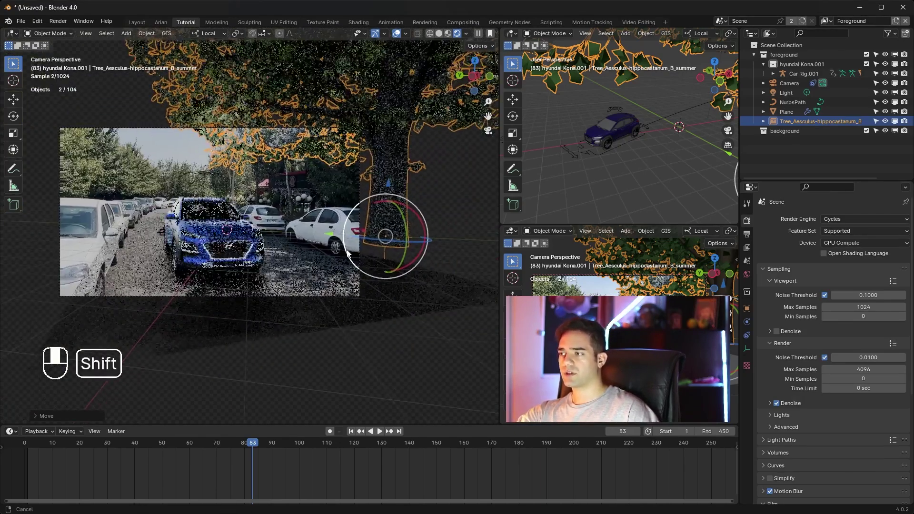
{"action": "left_click_drag", "start_coordinate": [331, 238], "coordinate": [436, 226]}
- Reposition the tree along the roadside beside the car so its foliage shadow falls on the hood and road
{"action": "mouse_move", "coordinate": [638, 146]}
{"action": "middle_mouse_down"}
{"action": "mouse_move", "coordinate": [585, 147]}
{"action": "mouse_move", "coordinate": [635, 147]}
{"action": "middle_mouse_up"}
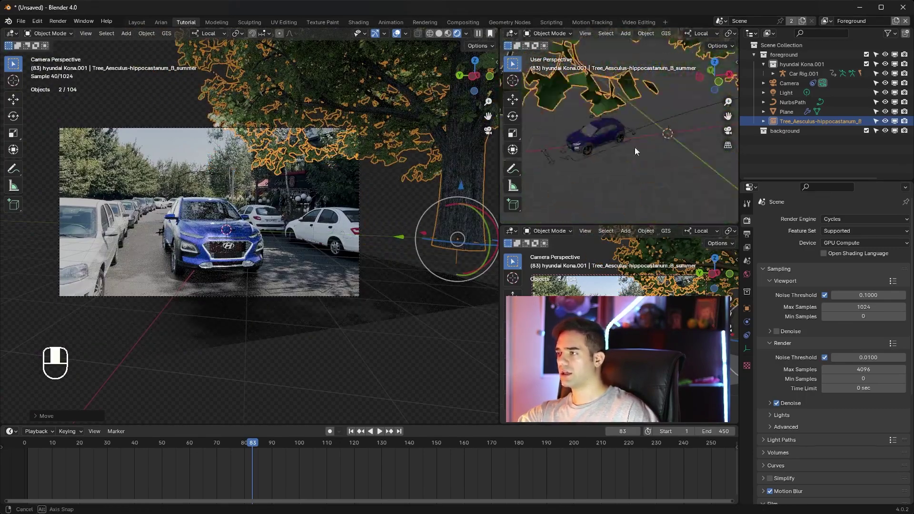
{"action": "scroll", "coordinate": [636, 147], "scroll_direction": "down", "scroll_amount": 5}
{"action": "middle_click_drag", "start_coordinate": [701, 128], "coordinate": [649, 164], "text": "shift"}
{"action": "scroll", "coordinate": [636, 155], "scroll_direction": "up", "scroll_amount": 3}
{"action": "key", "text": "s"}
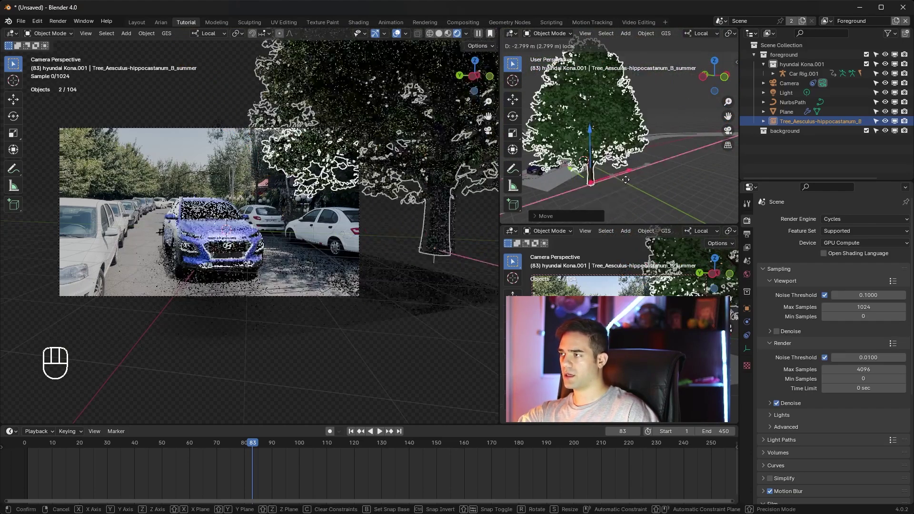
{"action": "left_click", "coordinate": [627, 179]}
{"action": "left_click_drag", "start_coordinate": [626, 179], "coordinate": [609, 159]}
{"action": "left_click_drag", "start_coordinate": [670, 156], "coordinate": [672, 156]}
{"action": "scroll", "coordinate": [296, 214], "scroll_direction": "up", "scroll_amount": 4}
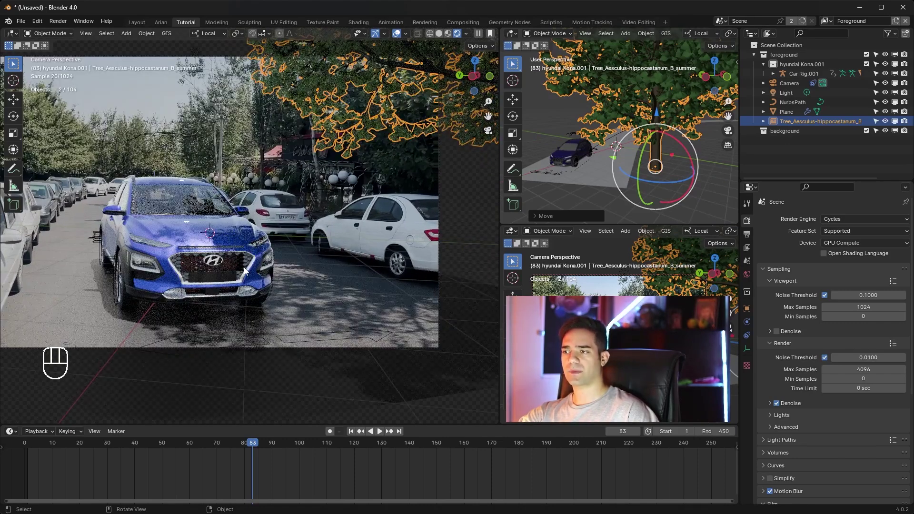
- Toggle the tree's visibility to compare its shadow on the car, and hide the hyundai Kona.001 collection
{"action": "left_click", "coordinate": [886, 121]}
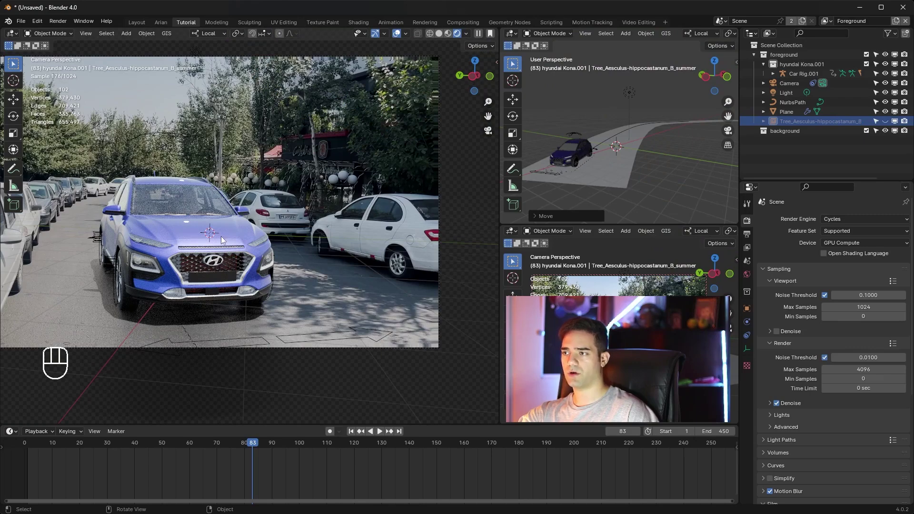
{"action": "left_click", "coordinate": [886, 122]}
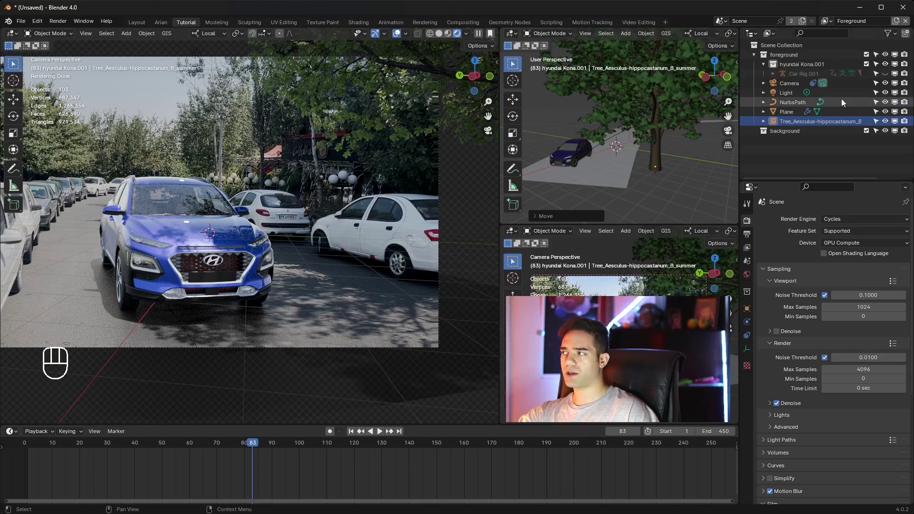
{"action": "left_click", "coordinate": [885, 64]}
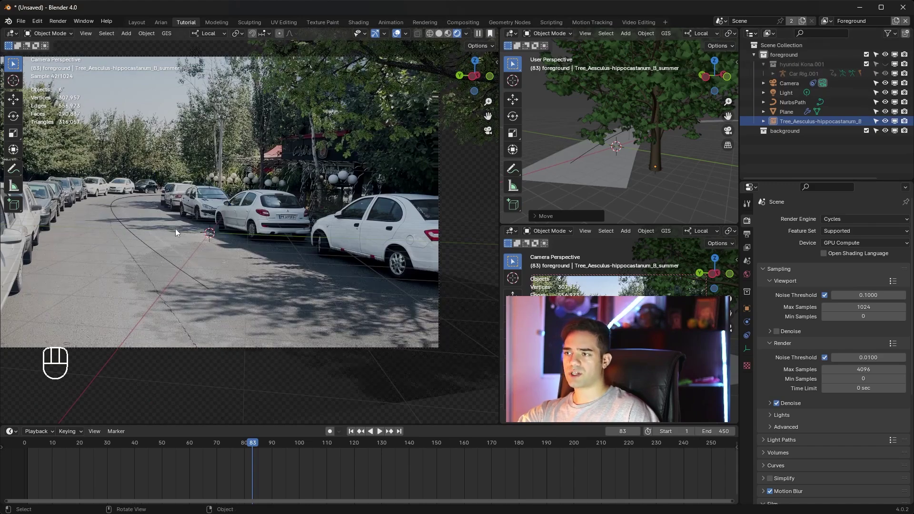
- Duplicate the tree along the X axis and place the copy farther down the roadside
{"action": "left_click", "coordinate": [659, 144]}
{"action": "key", "text": "KP_Decimal"}
{"action": "key", "text": "shift+d"}
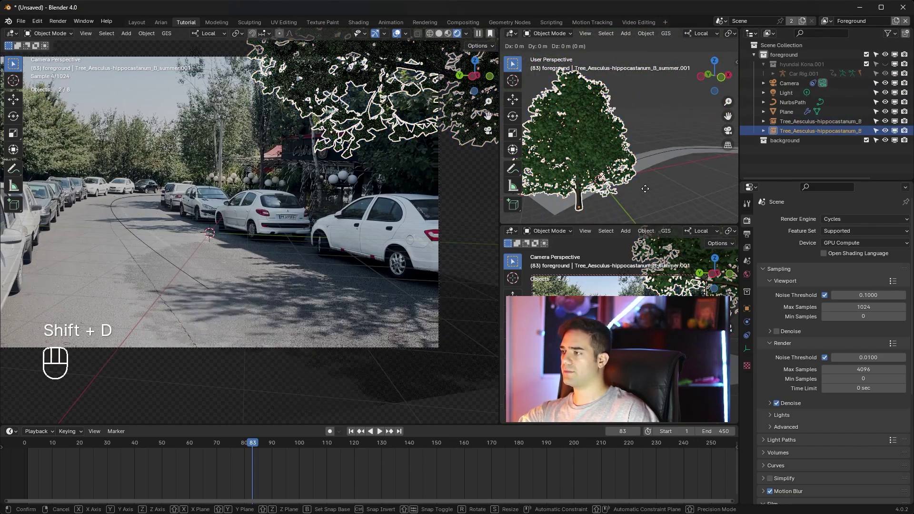
{"action": "key", "text": "x"}
{"action": "left_click", "coordinate": [689, 188]}
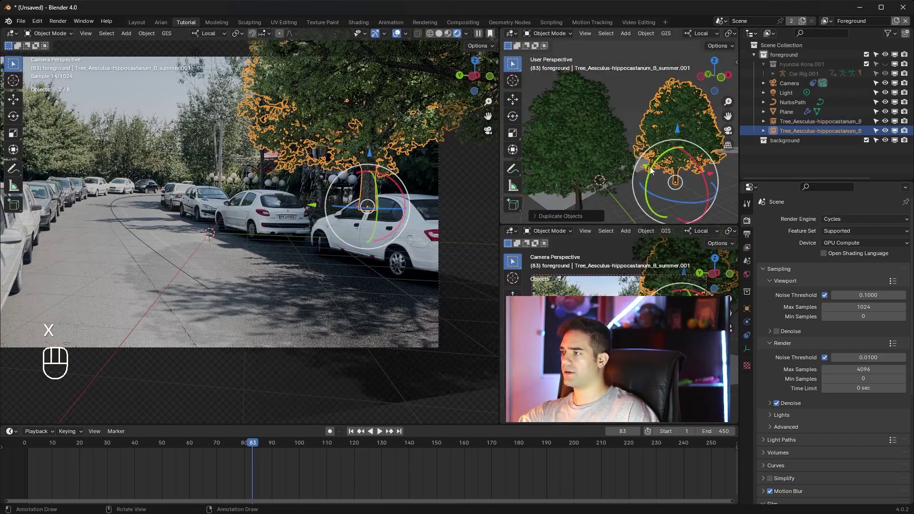
{"action": "left_click_drag", "start_coordinate": [650, 172], "coordinate": [637, 164]}
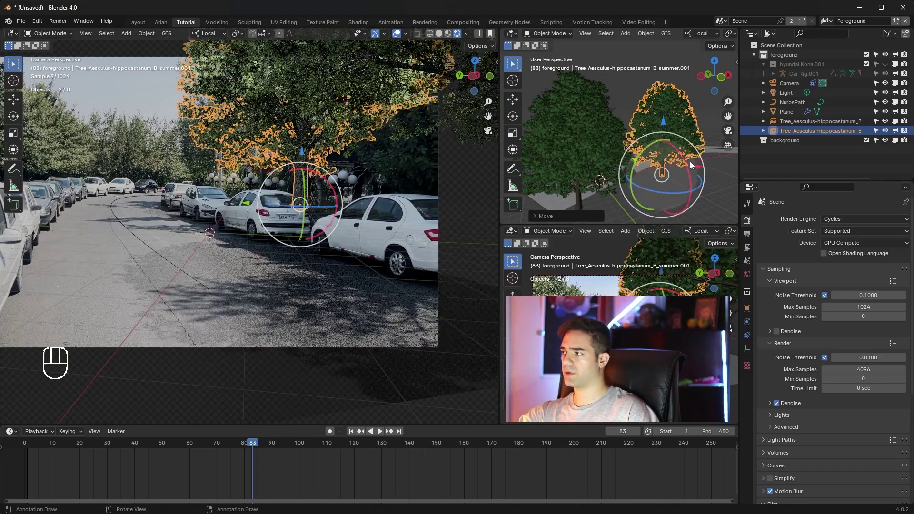
{"action": "left_click", "coordinate": [691, 164]}
{"action": "middle_click_drag", "start_coordinate": [690, 164], "coordinate": [636, 186], "text": "shift"}
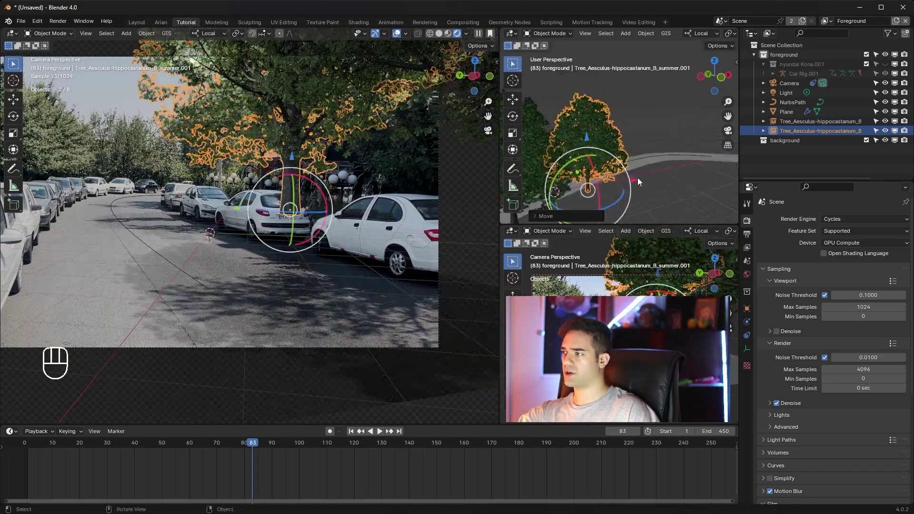
- Duplicate the second tree and position the new copy farther along the road, behind the other two trees
{"action": "key", "text": "shift+d"}
{"action": "key", "text": "z"}
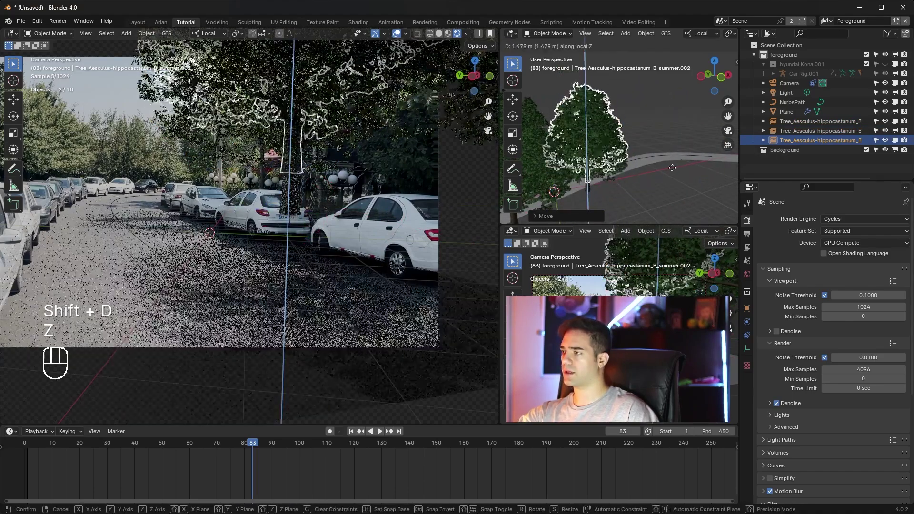
{"action": "left_click", "coordinate": [690, 141]}
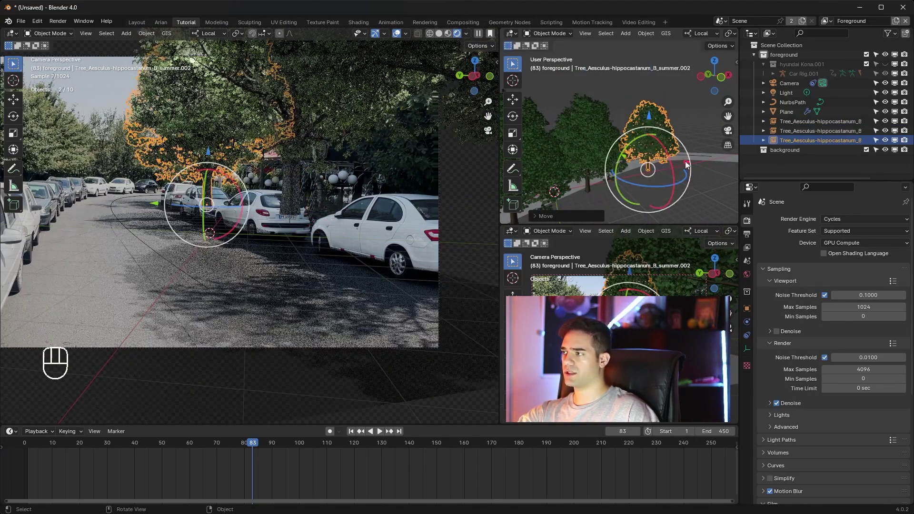
{"action": "middle_click_drag", "start_coordinate": [353, 238], "coordinate": [378, 260], "text": "shift"}
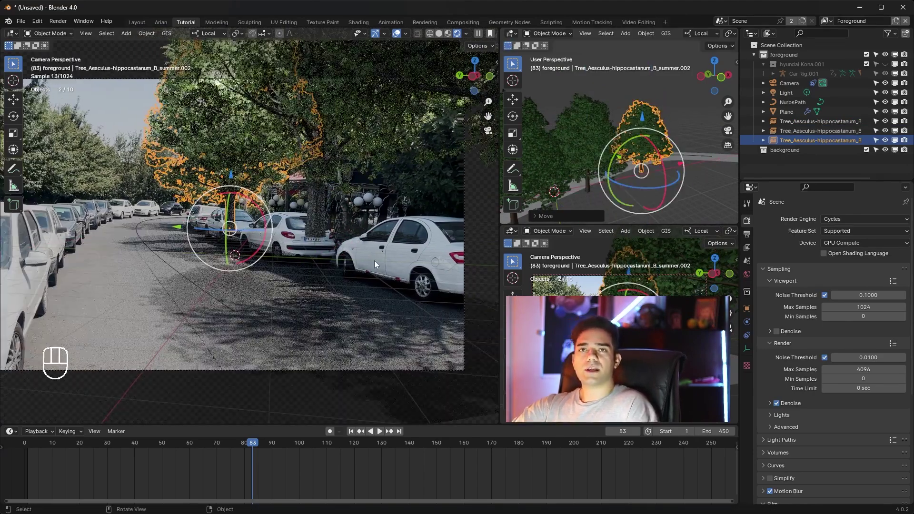
{"action": "left_click", "coordinate": [133, 102]}
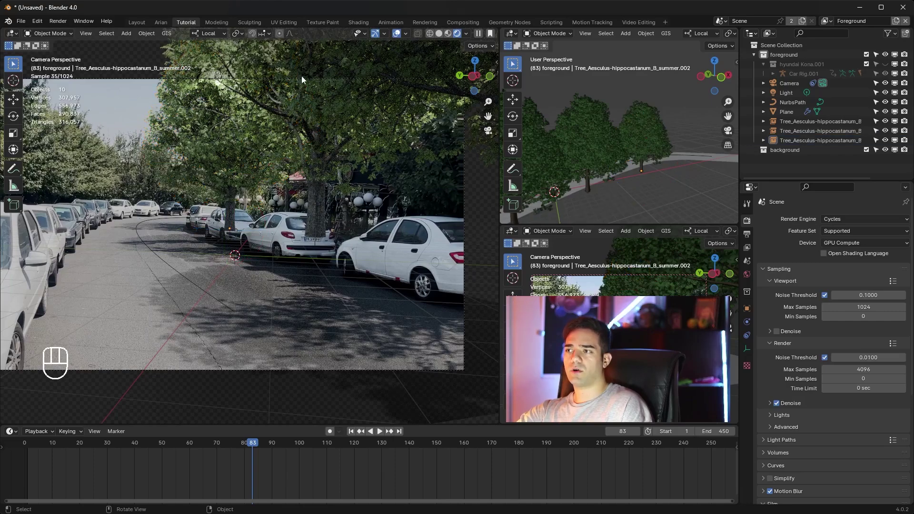
{"action": "left_click", "coordinate": [236, 284]}
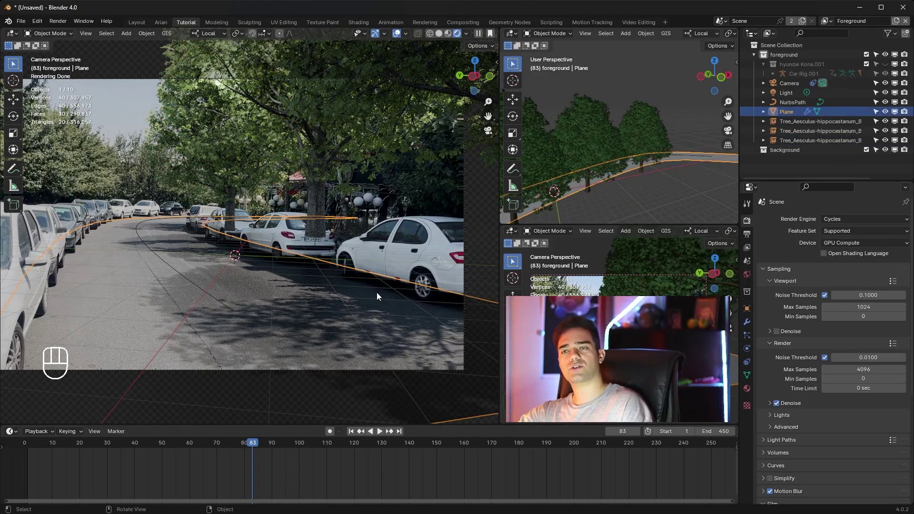
- Enable the Holdout mask in the object visibility settings of the original tree nearest the camera
{"action": "left_click", "coordinate": [364, 101]}
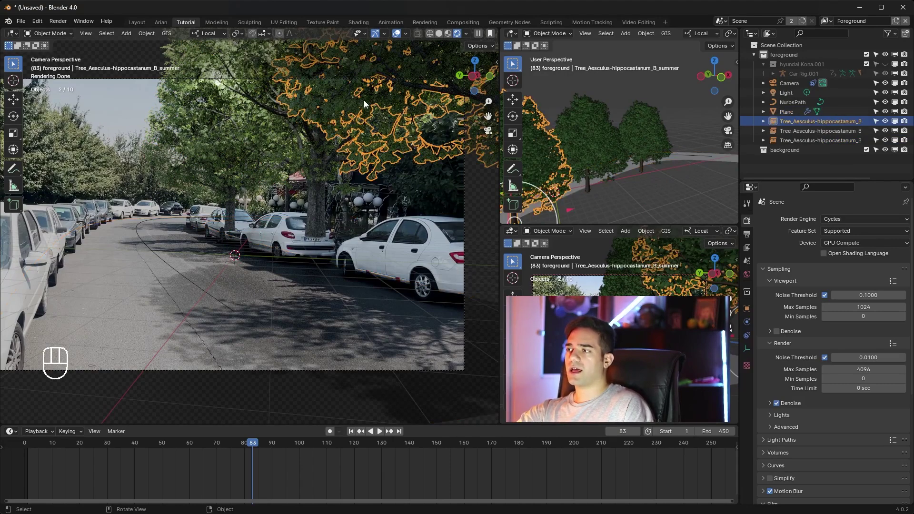
{"action": "left_click", "coordinate": [747, 309]}
{"action": "scroll", "coordinate": [767, 307], "scroll_direction": "down", "scroll_amount": 7}
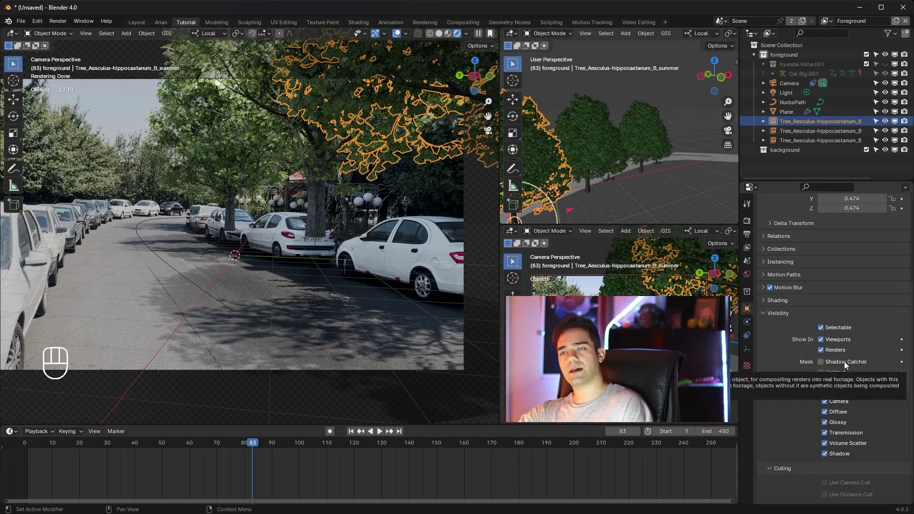
{"action": "left_click", "coordinate": [832, 373]}
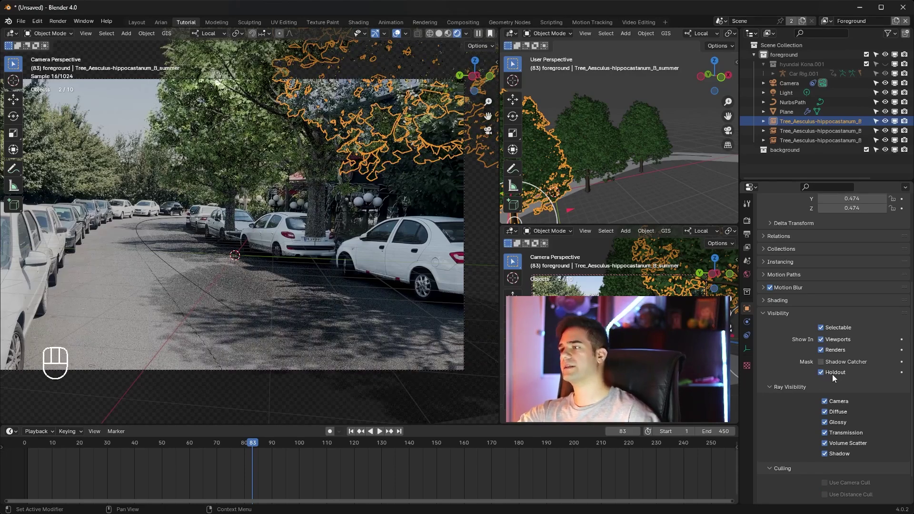
- Enable the Holdout mask for both duplicated trees and clear the selection
{"action": "left_click", "coordinate": [245, 130]}
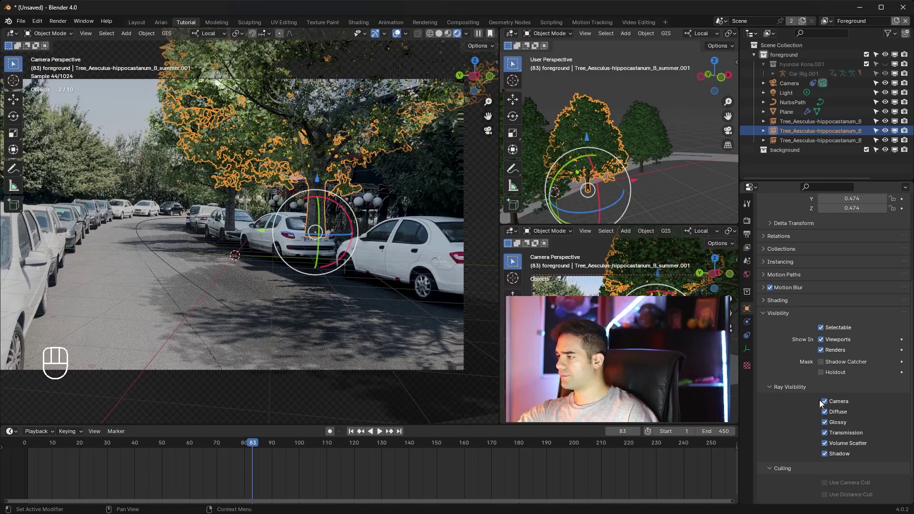
{"action": "left_click", "coordinate": [821, 373]}
{"action": "left_click", "coordinate": [185, 164]}
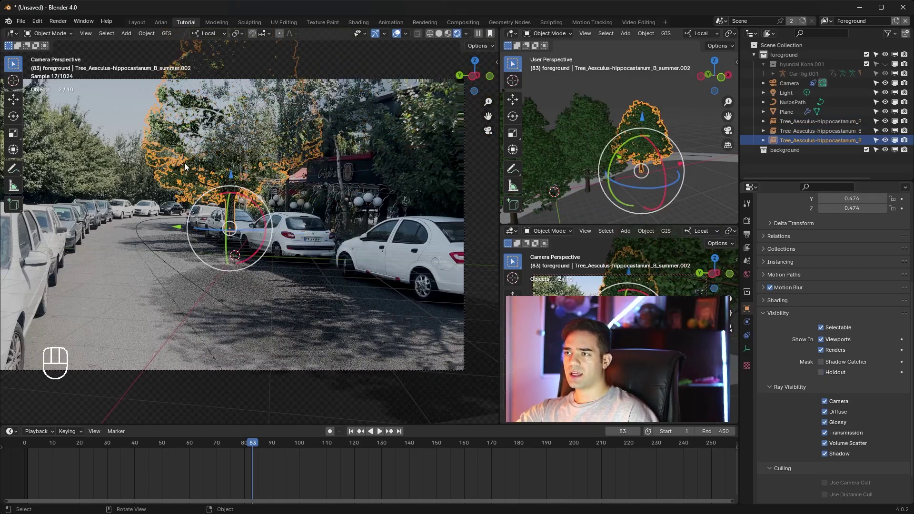
{"action": "left_click", "coordinate": [821, 372]}
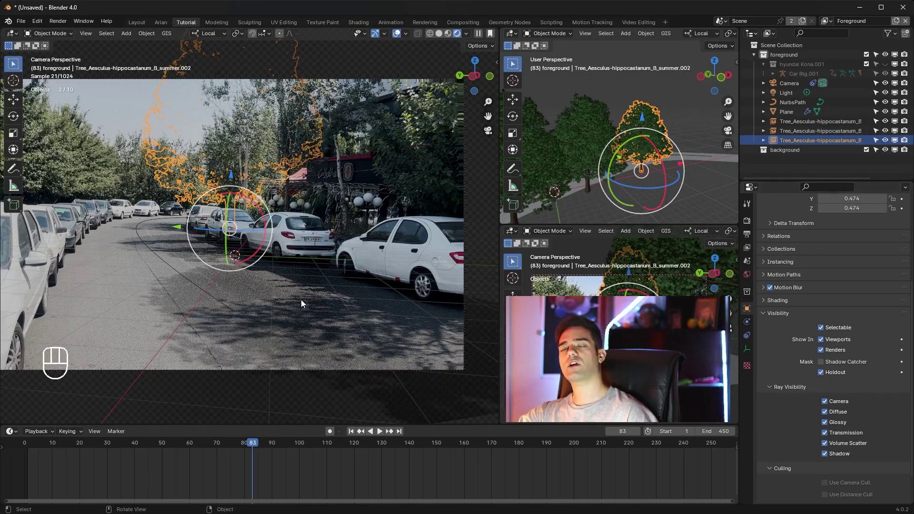
{"action": "left_click", "coordinate": [128, 89]}
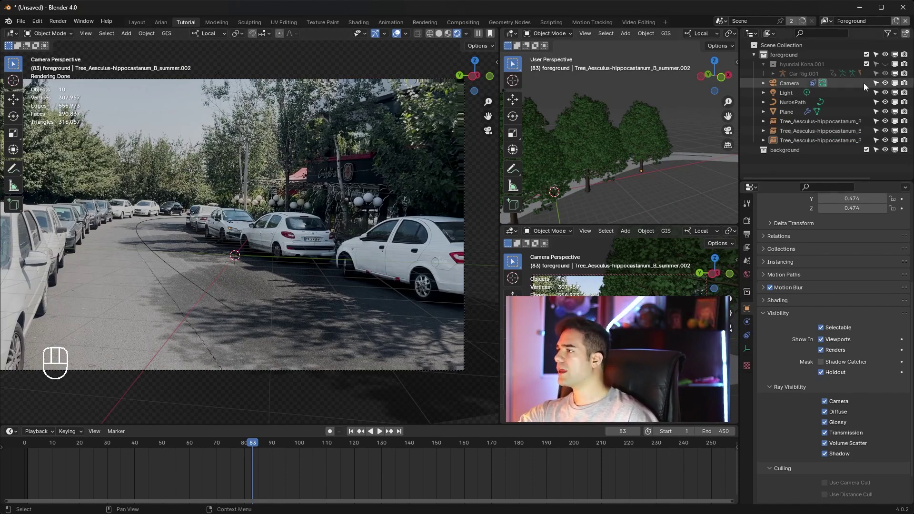
- Show the hyundai Kona.001 collection to inspect the tree shadows on the car, and hide it again
{"action": "left_click", "coordinate": [885, 63]}
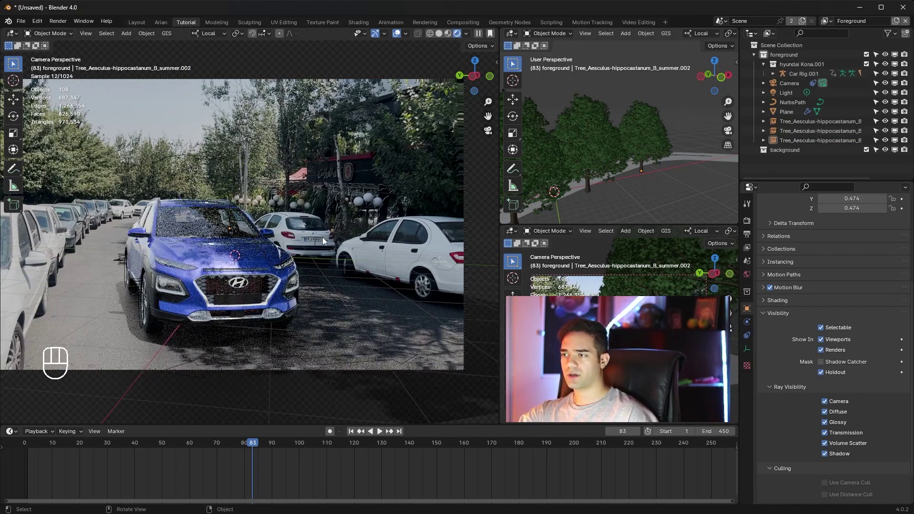
{"action": "scroll", "coordinate": [270, 331], "scroll_direction": "up", "scroll_amount": 1}
{"action": "middle_click_drag", "start_coordinate": [269, 331], "coordinate": [388, 313], "text": "shift"}
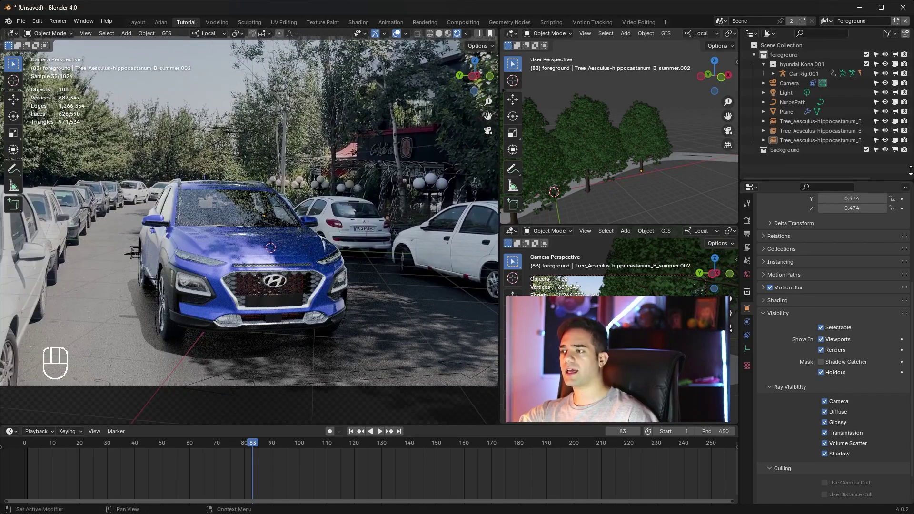
{"action": "key", "text": "ctrl+z"}
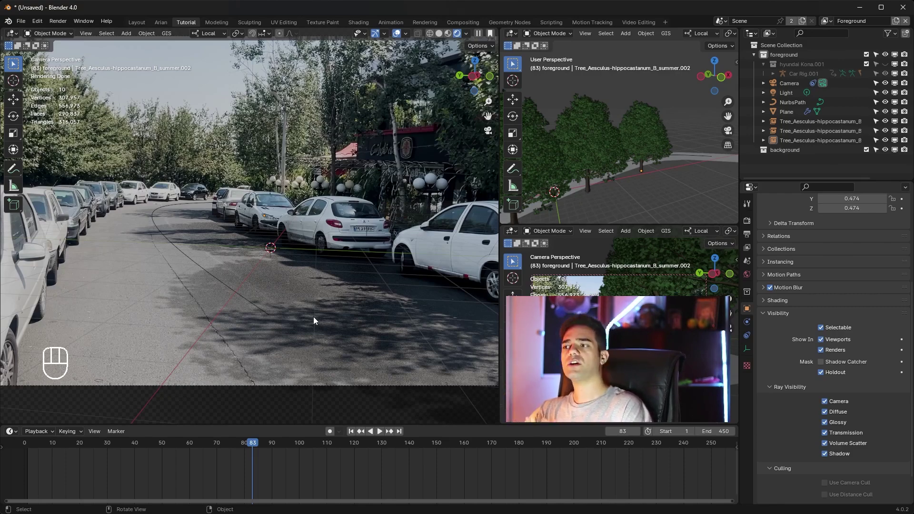
- Inspect the tree shadows on the empty road, and unhide the hyundai Kona.001 collection to check the car
{"action": "scroll", "coordinate": [314, 316], "scroll_direction": "down", "scroll_amount": 1}
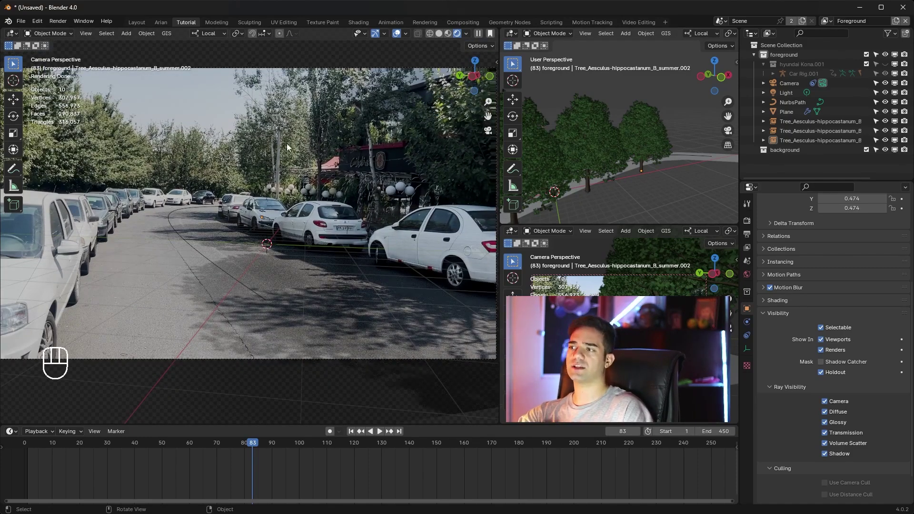
{"action": "scroll", "coordinate": [343, 169], "scroll_direction": "down", "scroll_amount": 1}
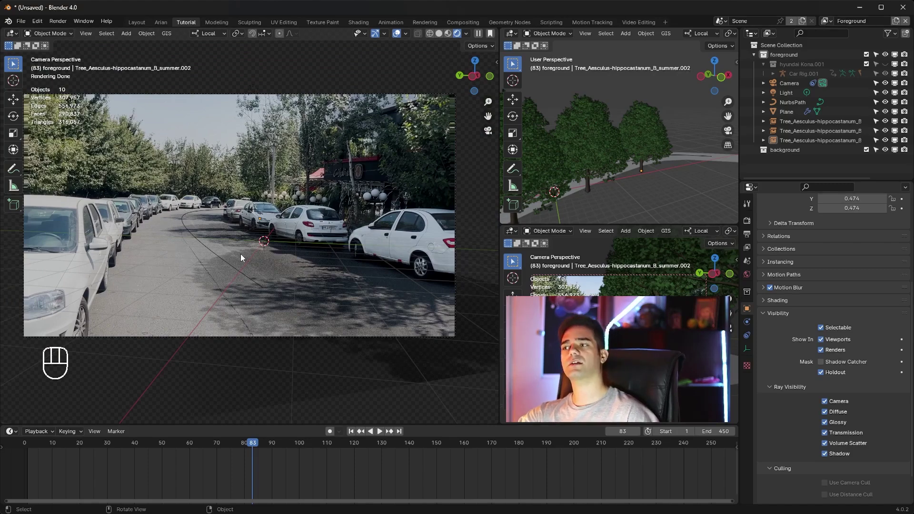
{"action": "scroll", "coordinate": [239, 254], "scroll_direction": "up", "scroll_amount": 3}
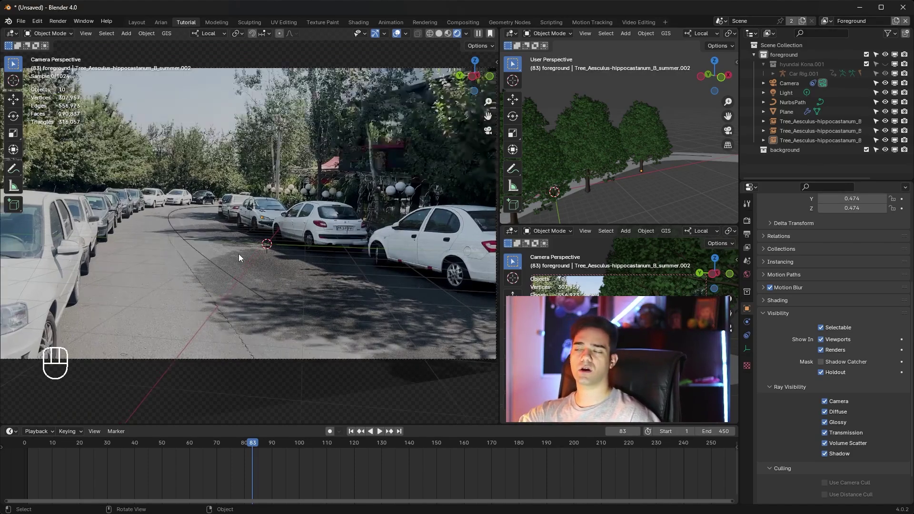
{"action": "scroll", "coordinate": [302, 288], "scroll_direction": "down", "scroll_amount": 2}
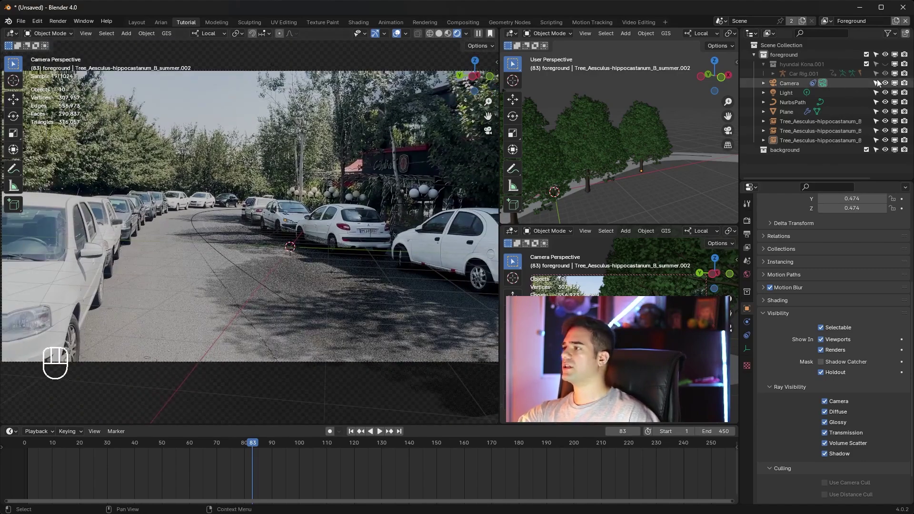
{"action": "left_click", "coordinate": [885, 64]}
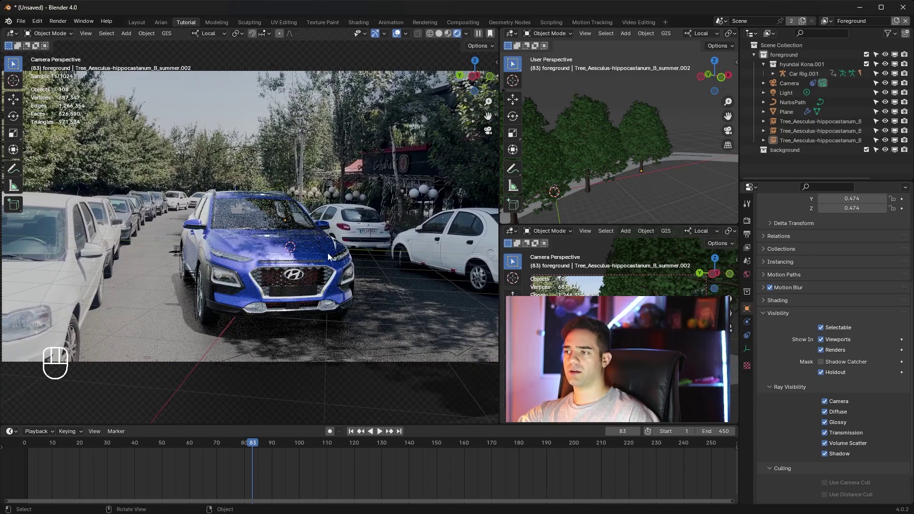
{"action": "middle_click_drag", "start_coordinate": [238, 273], "coordinate": [147, 236], "text": "shift"}
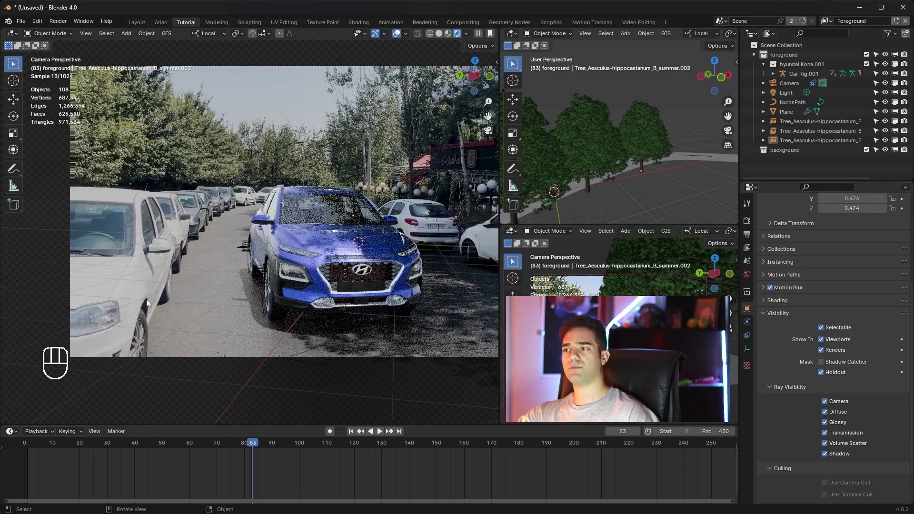
- Examine the tree shadows and the blue car's blending with the street up close, and compare frames 7 and 41
{"action": "scroll", "coordinate": [252, 261], "scroll_direction": "up", "scroll_amount": 5}
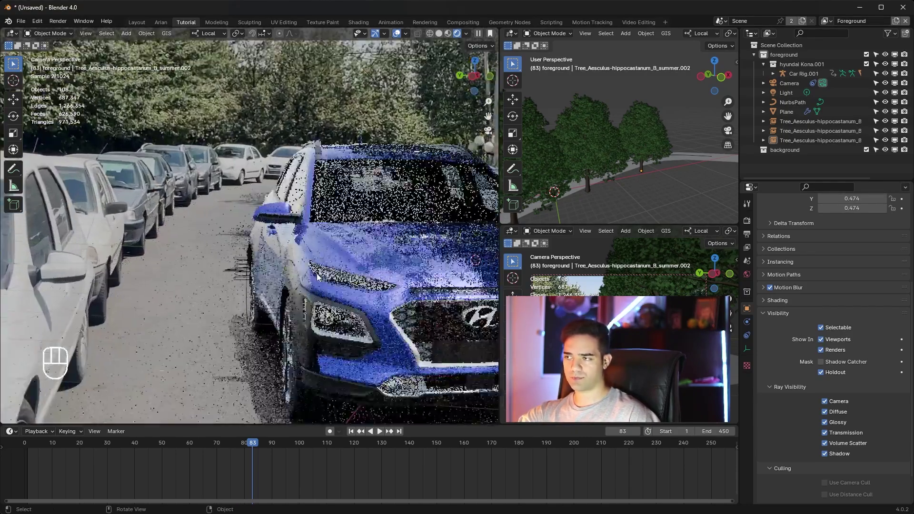
{"action": "middle_click_drag", "start_coordinate": [252, 261], "coordinate": [222, 228], "text": "shift"}
{"action": "scroll", "coordinate": [224, 236], "scroll_direction": "down", "scroll_amount": 5}
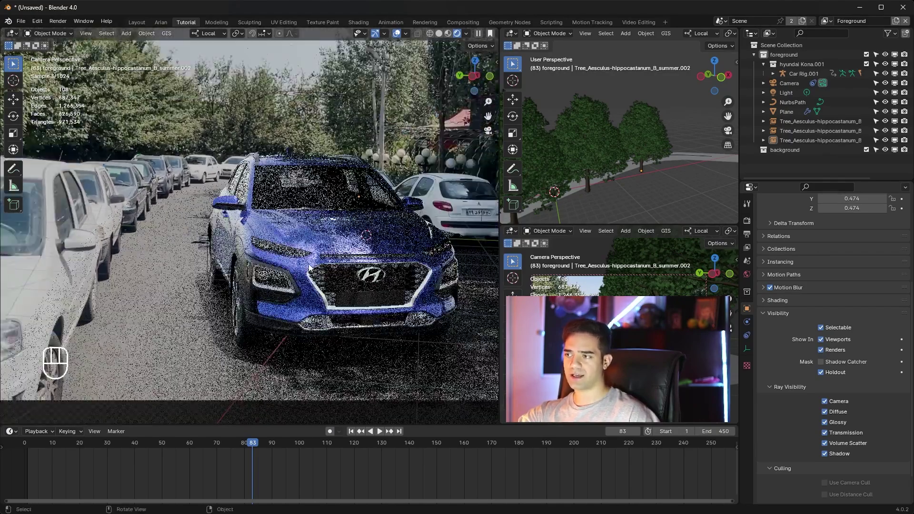
{"action": "middle_click_drag", "start_coordinate": [260, 262], "coordinate": [306, 281], "text": "shift"}
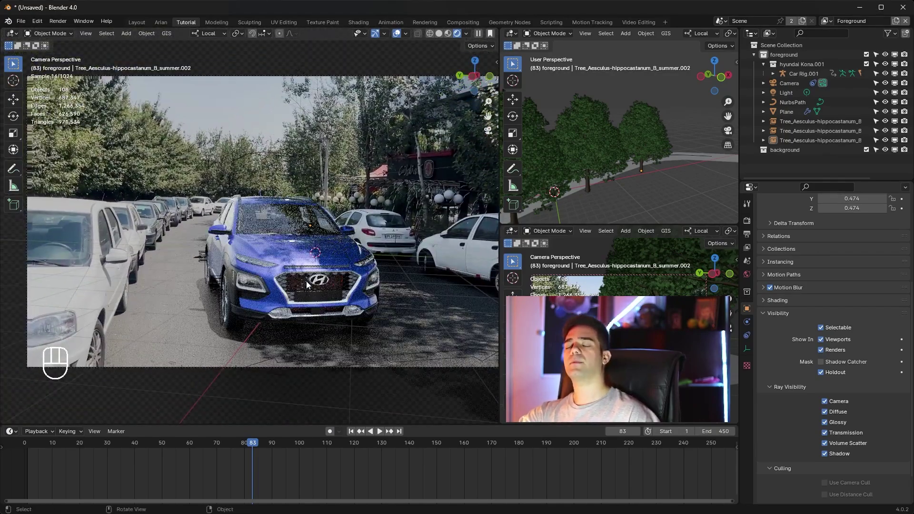
{"action": "scroll", "coordinate": [307, 281], "scroll_direction": "up", "scroll_amount": 3}
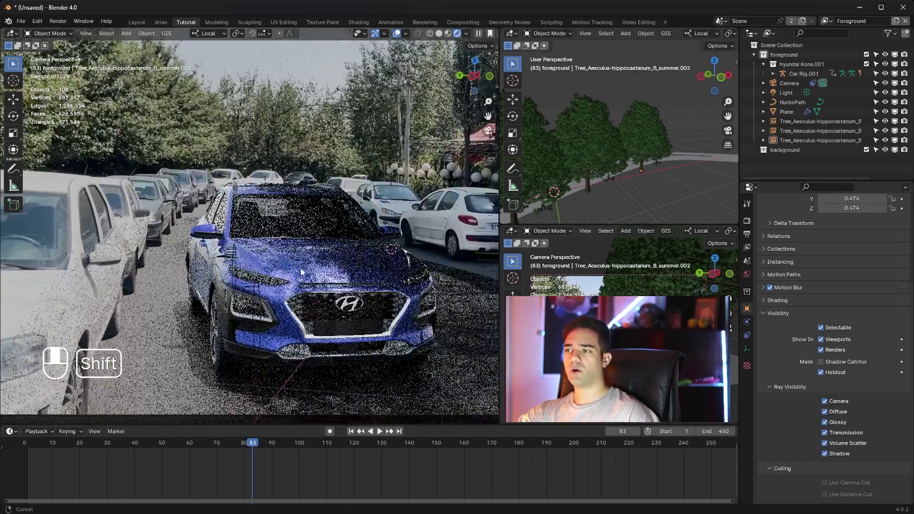
{"action": "middle_click_drag", "start_coordinate": [176, 276], "coordinate": [268, 268], "text": "shift"}
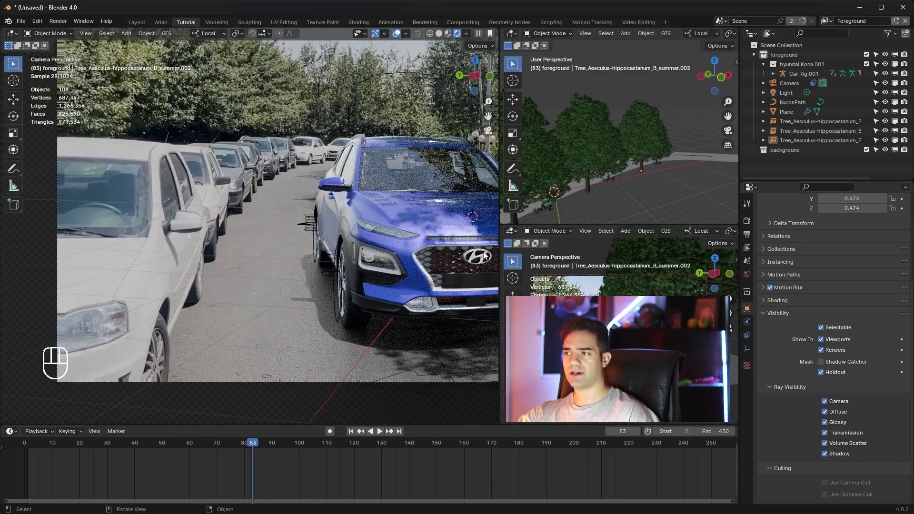
{"action": "scroll", "coordinate": [483, 254], "scroll_direction": "down", "scroll_amount": 3}
{"action": "middle_click_drag", "start_coordinate": [484, 255], "coordinate": [390, 286], "text": "shift"}
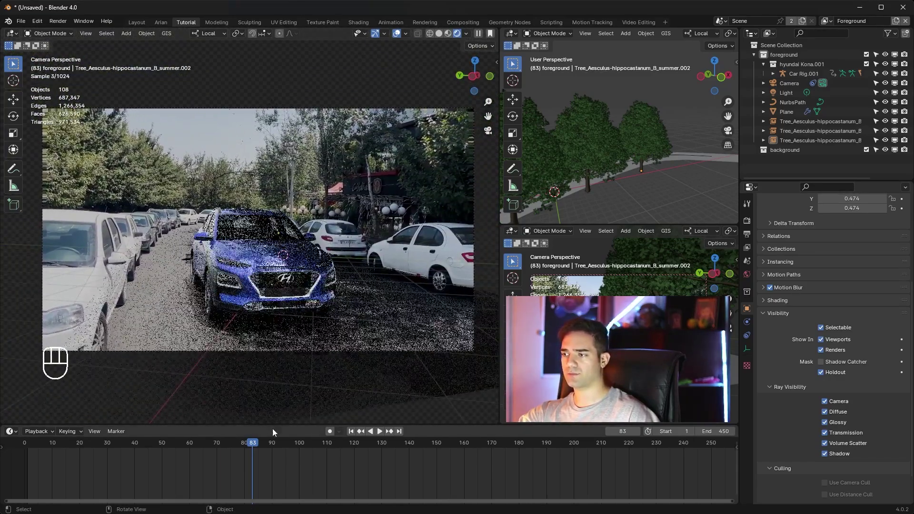
{"action": "left_click_drag", "start_coordinate": [228, 445], "coordinate": [45, 448]}
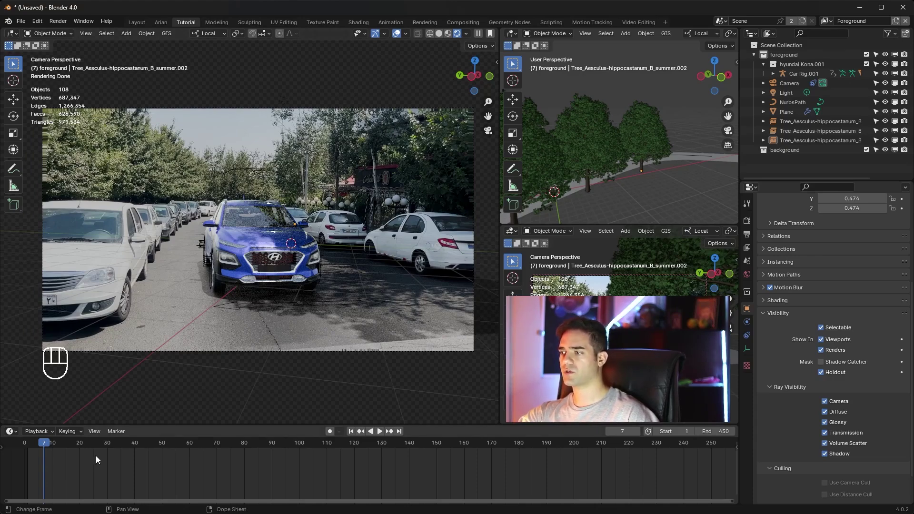
{"action": "left_click", "coordinate": [138, 444]}
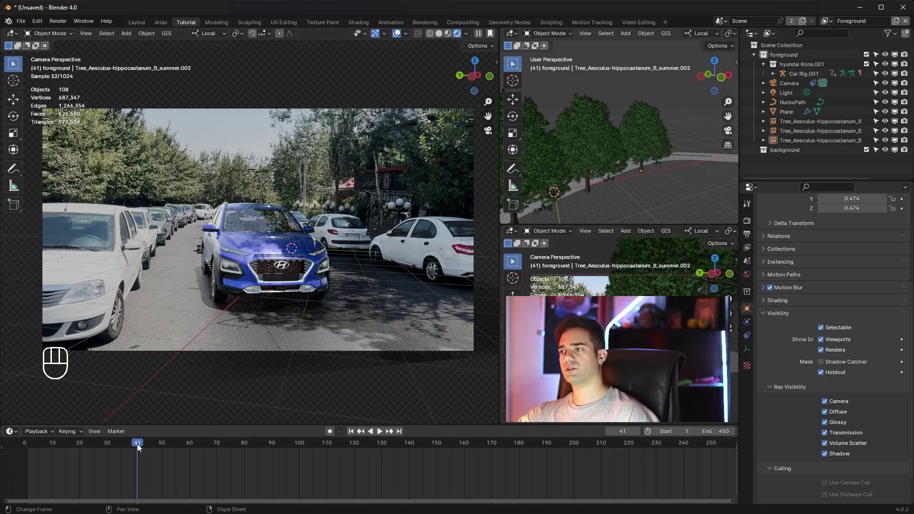
- Import the L90.FBX car model from the 6IranianCars_U1 folder
{"action": "left_click", "coordinate": [24, 21]}
{"action": "mouse_move", "coordinate": [49, 159]}
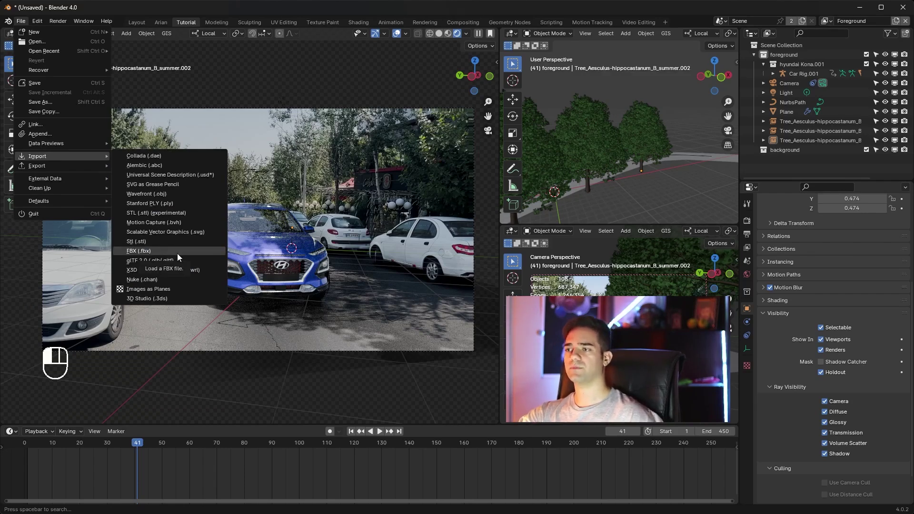
{"action": "left_click", "coordinate": [191, 254]}
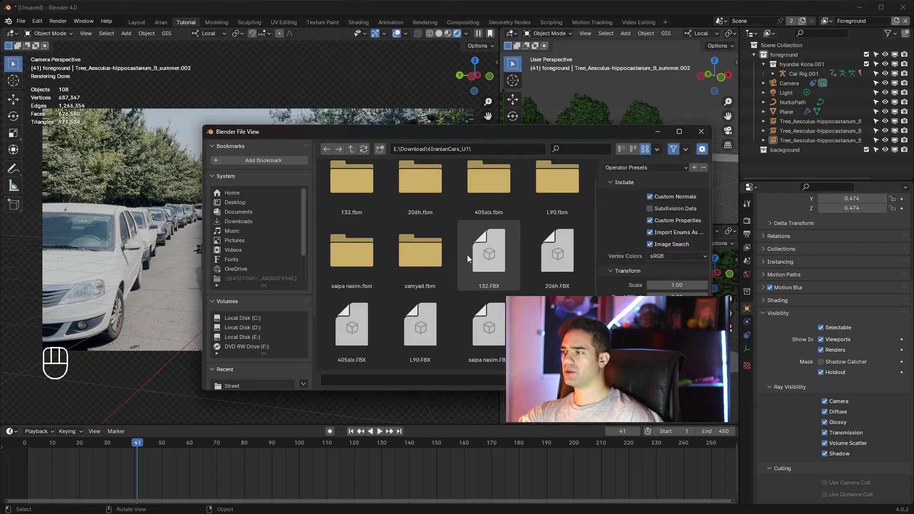
{"action": "double_click", "coordinate": [430, 325]}
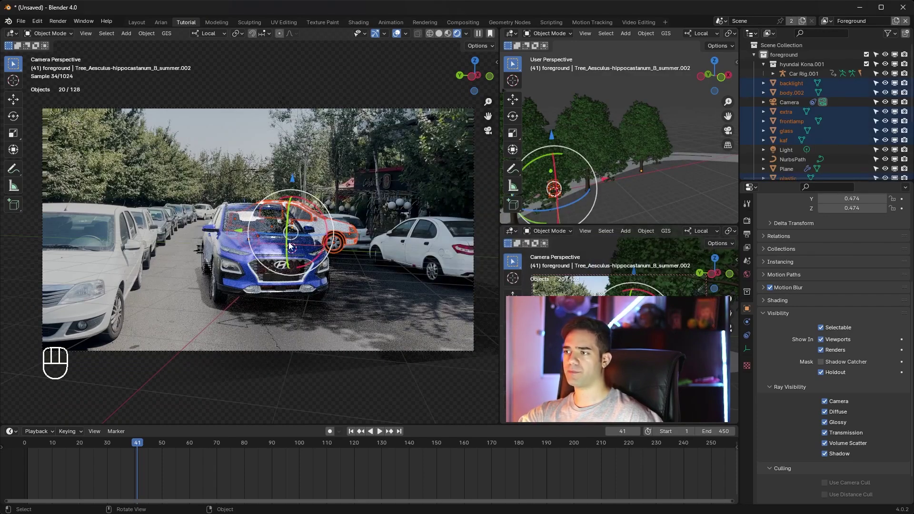
- Move the imported car parts into a new collection named L90 and nest it inside the foreground collection
{"action": "key", "text": "m"}
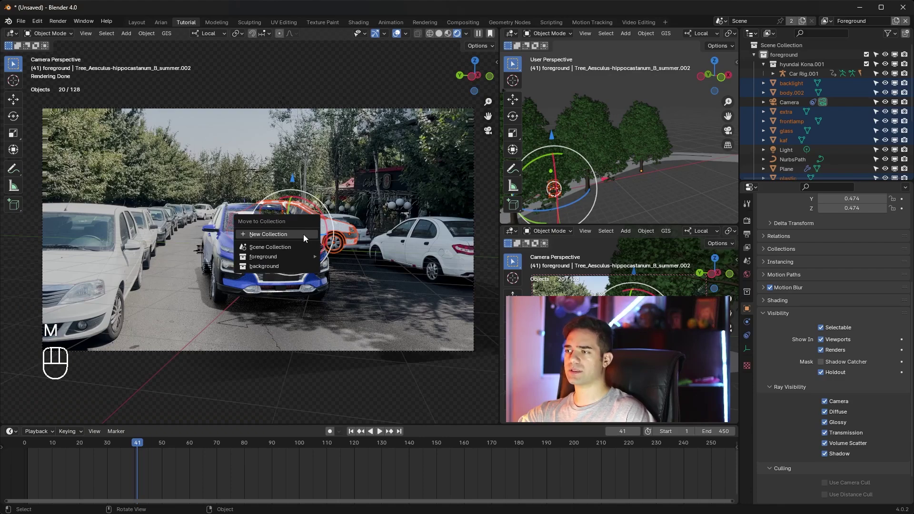
{"action": "left_click", "coordinate": [304, 235]}
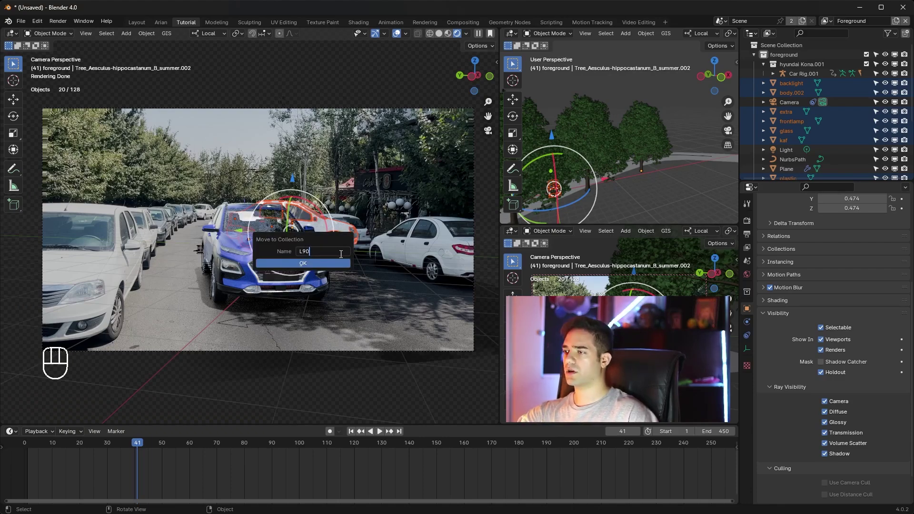
{"action": "left_click", "coordinate": [321, 264]}
{"action": "left_click", "coordinate": [320, 263]}
{"action": "scroll", "coordinate": [796, 159], "scroll_direction": "down", "scroll_amount": 5}
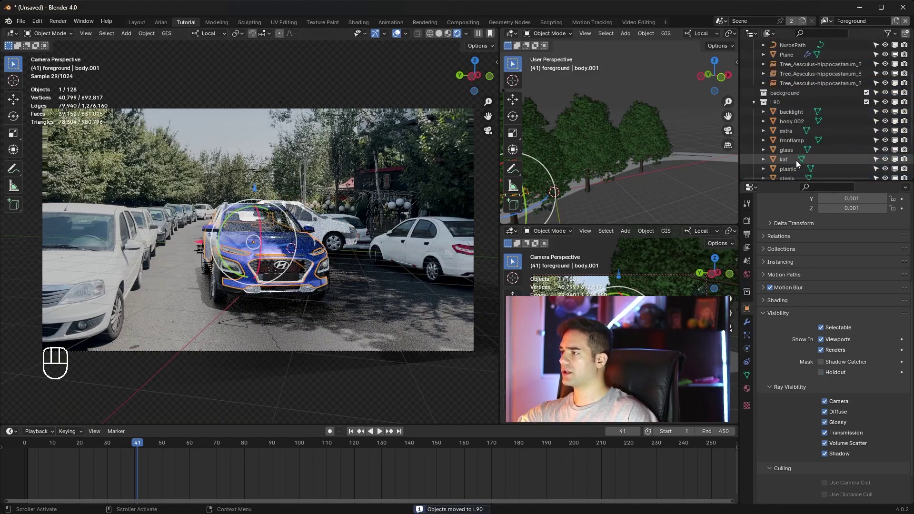
{"action": "left_click", "coordinate": [774, 104]}
{"action": "left_click", "coordinate": [752, 102]}
{"action": "left_click_drag", "start_coordinate": [774, 159], "coordinate": [781, 57]}
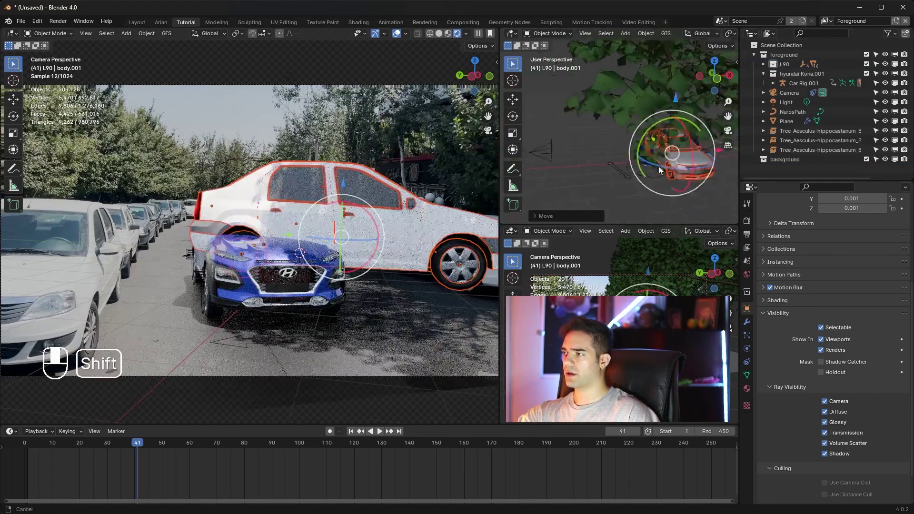
- Move the L90 car along the global X axis beside the blue car, and rotate it to face the camera
{"action": "mouse_move", "coordinate": [660, 171]}
{"action": "middle_mouse_down", "text": "shift"}
{"action": "mouse_move", "coordinate": [694, 167]}
{"action": "mouse_move", "coordinate": [647, 173]}
{"action": "middle_mouse_up", "text": "shift"}
{"action": "left_click_drag", "start_coordinate": [677, 152], "coordinate": [634, 155]}
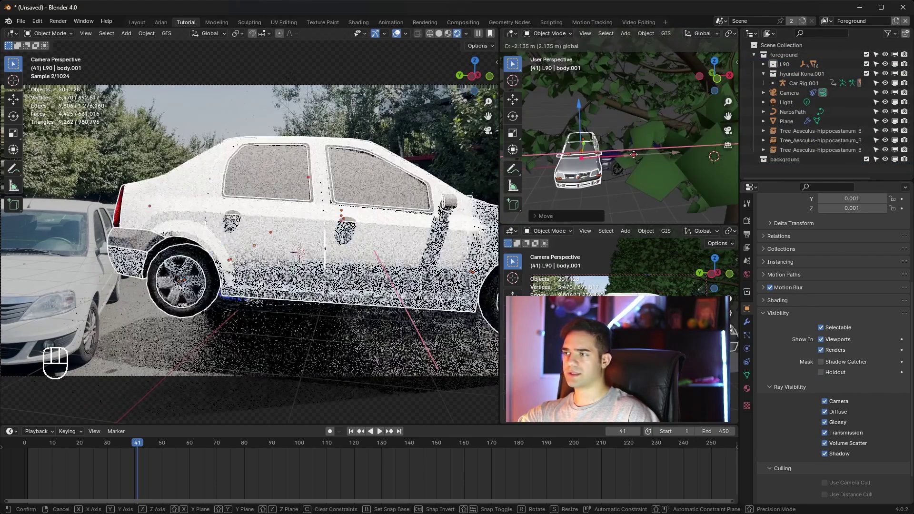
{"action": "left_click", "coordinate": [634, 155]}
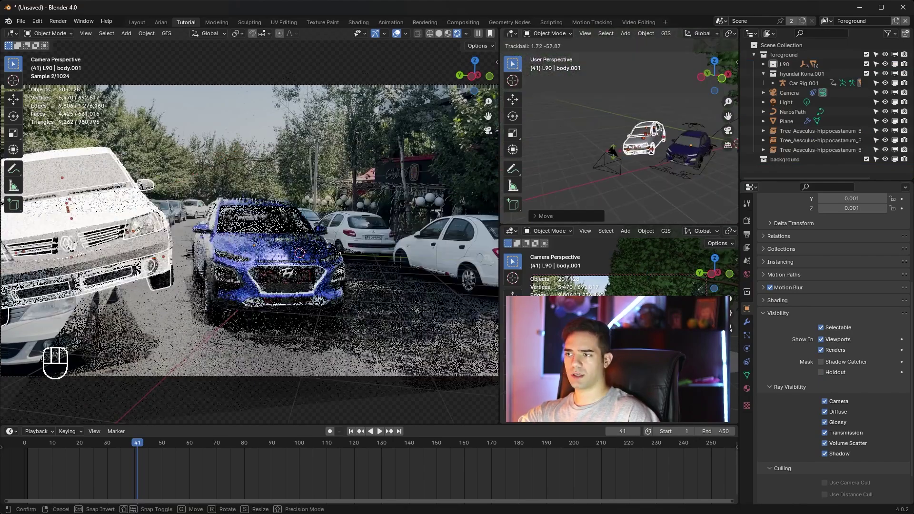
{"action": "left_click_drag", "start_coordinate": [613, 152], "coordinate": [609, 152]}
{"action": "middle_click_drag", "start_coordinate": [284, 190], "coordinate": [339, 183], "text": "shift"}
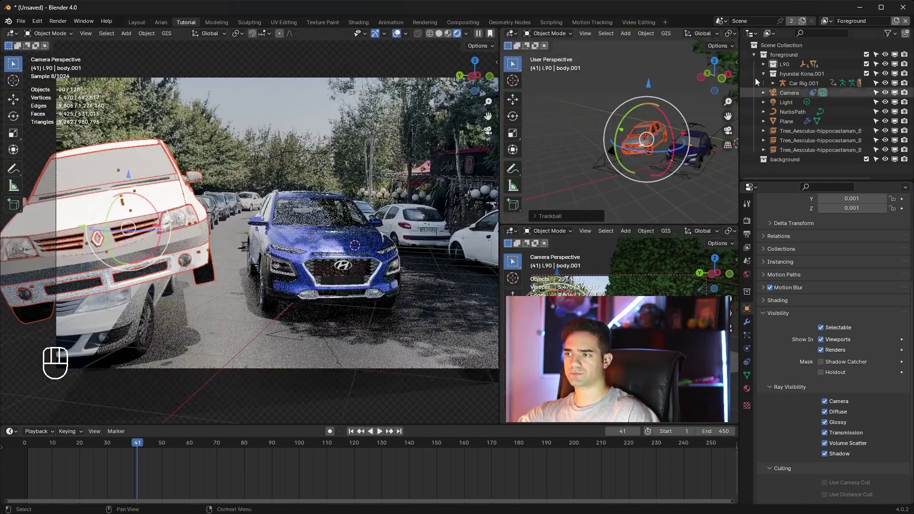
- Rotate the L90 car level with the road and lower it along Z over the nearest parked white car
{"action": "left_click_drag", "start_coordinate": [670, 119], "coordinate": [632, 85]}
{"action": "key", "text": "g"}
{"action": "key", "text": "z"}
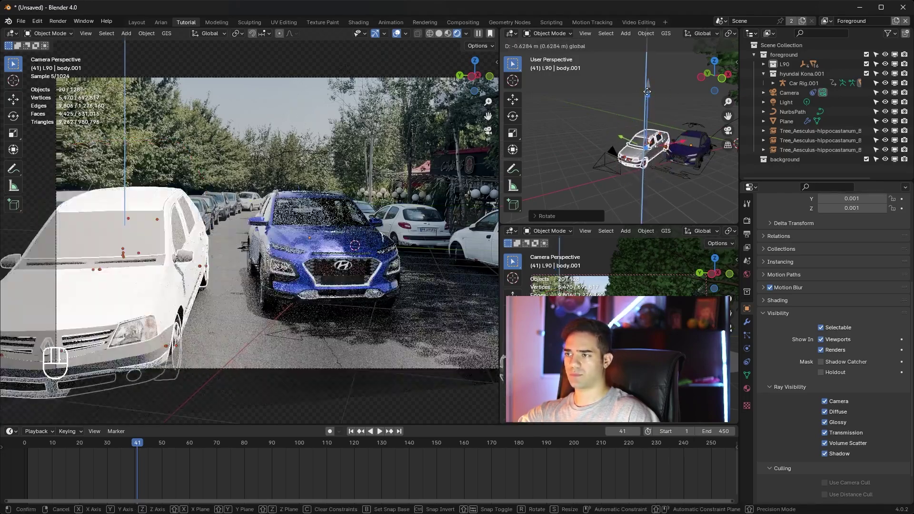
{"action": "left_click", "coordinate": [694, 135]}
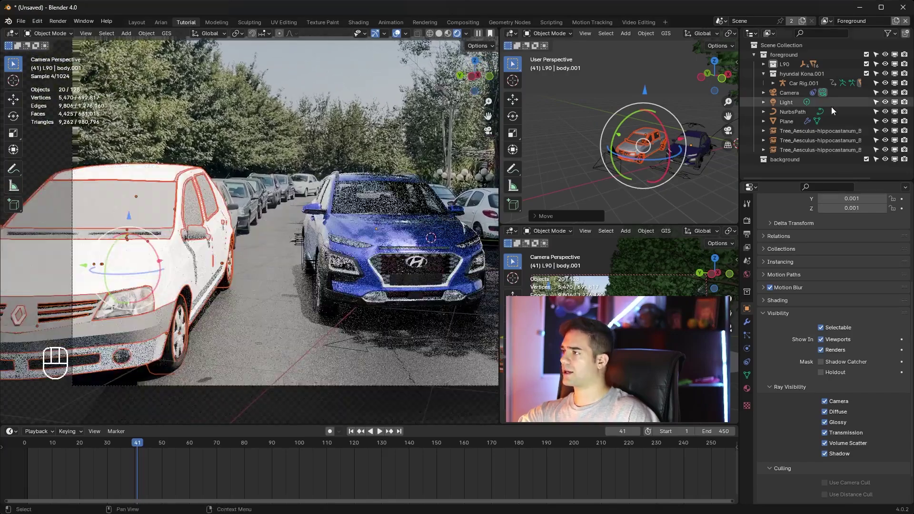
- Hide and unhide the L90 collection to compare the model's placement with the parked white car in the footage
{"action": "left_click", "coordinate": [885, 64]}
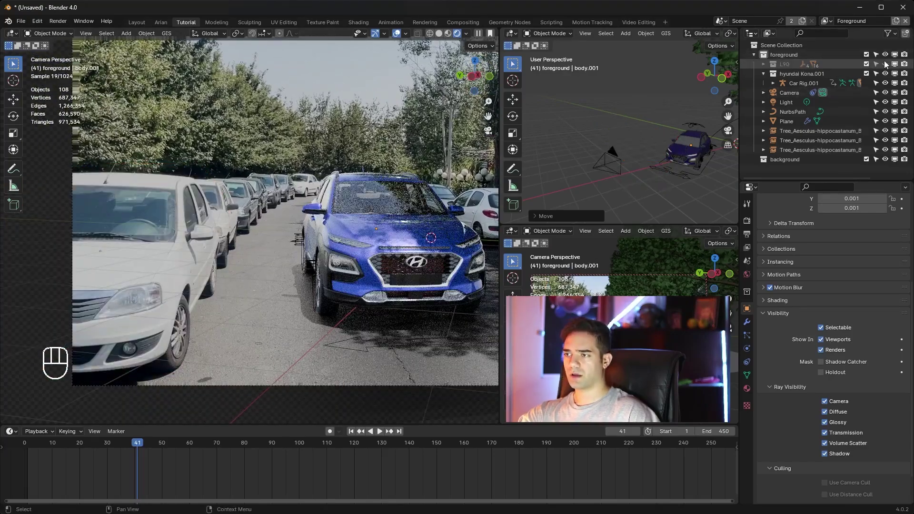
{"action": "left_click", "coordinate": [885, 64]}
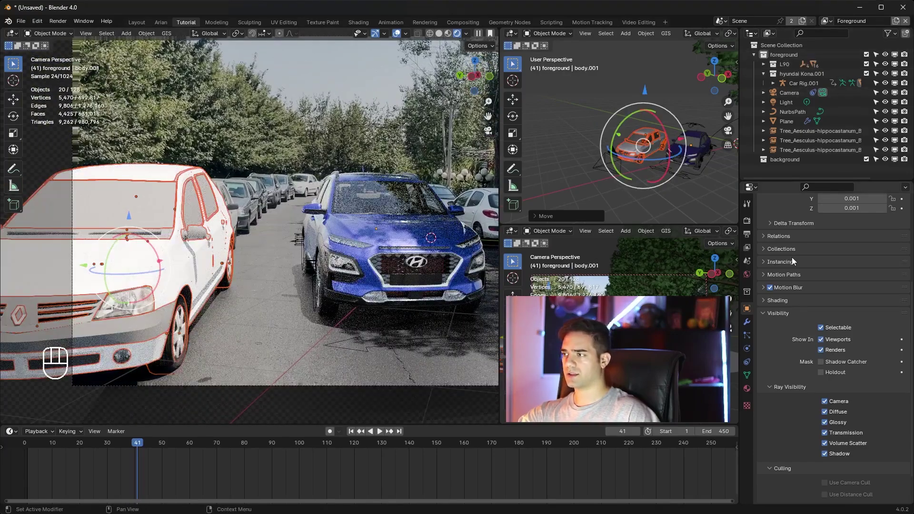
{"action": "left_click", "coordinate": [749, 362]}
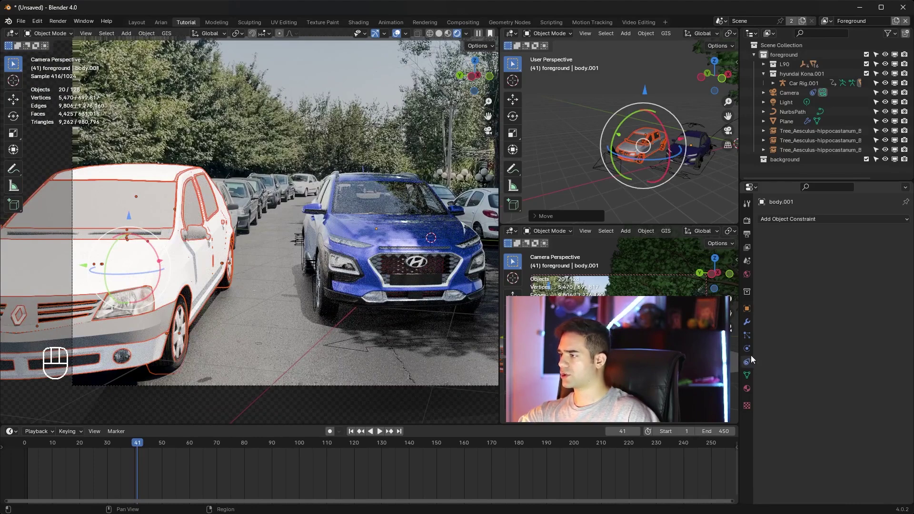
{"action": "left_click", "coordinate": [188, 252]}
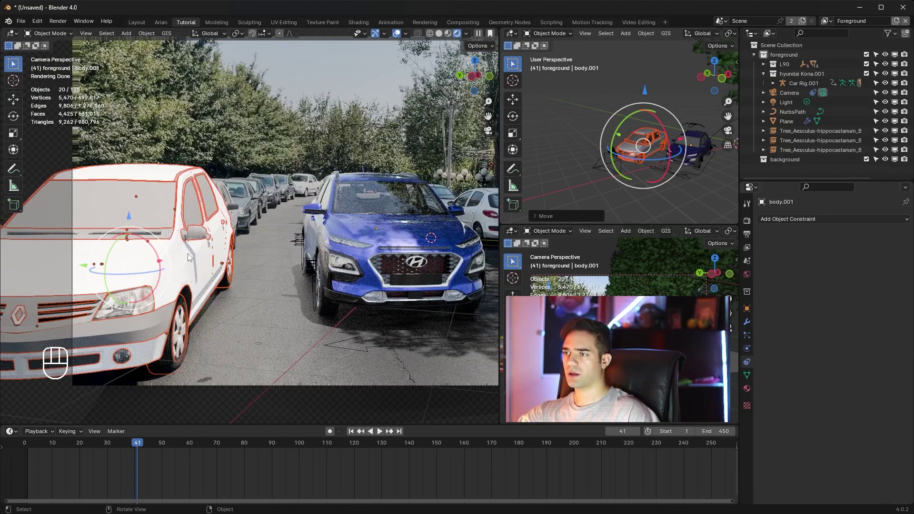
- In the Shading workspace, darken the Base Color of the L90 car's body material to light grey, and return to the Tutorial workspace
{"action": "left_click", "coordinate": [358, 23]}
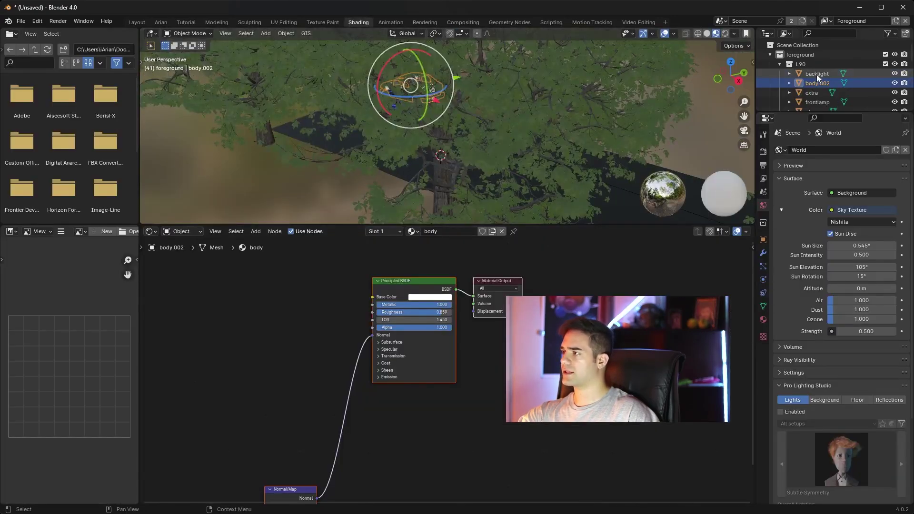
{"action": "scroll", "coordinate": [547, 293], "scroll_direction": "down", "scroll_amount": 2}
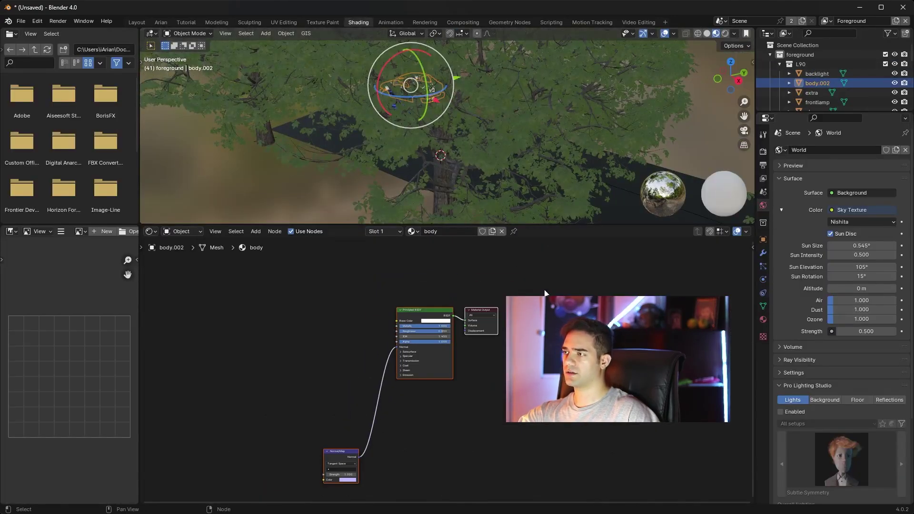
{"action": "scroll", "coordinate": [465, 128], "scroll_direction": "up", "scroll_amount": 3}
{"action": "middle_click_drag", "start_coordinate": [465, 129], "coordinate": [370, 126]}
{"action": "scroll", "coordinate": [370, 127], "scroll_direction": "up", "scroll_amount": 3}
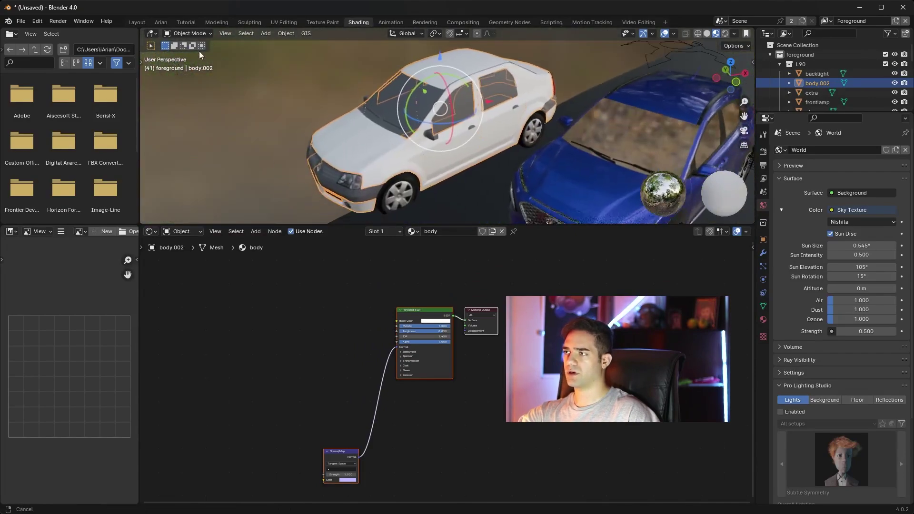
{"action": "scroll", "coordinate": [428, 143], "scroll_direction": "up", "scroll_amount": 2}
{"action": "scroll", "coordinate": [413, 276], "scroll_direction": "up", "scroll_amount": 3}
{"action": "left_click", "coordinate": [452, 357]}
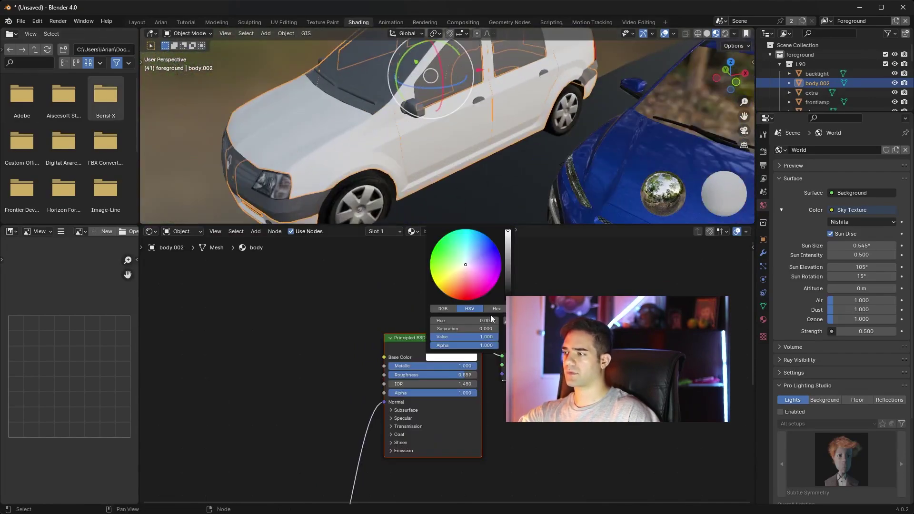
{"action": "left_click", "coordinate": [508, 250]}
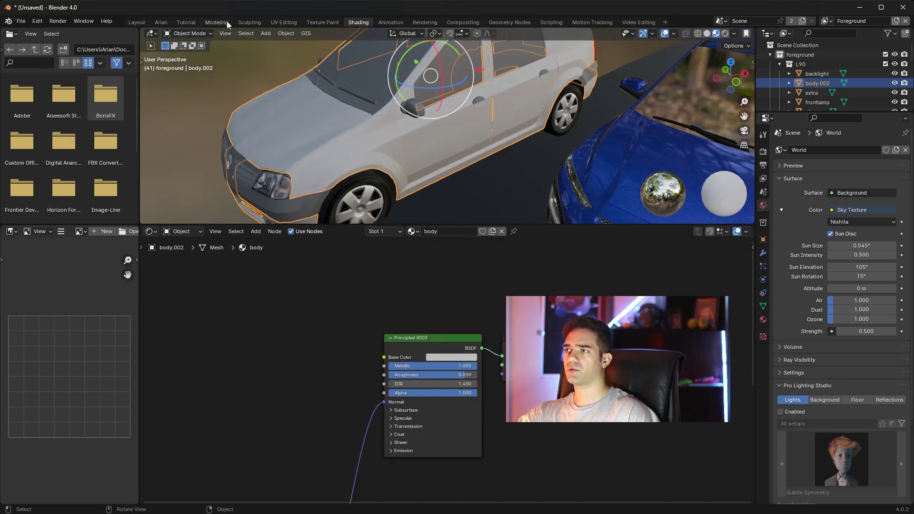
{"action": "left_click", "coordinate": [187, 22]}
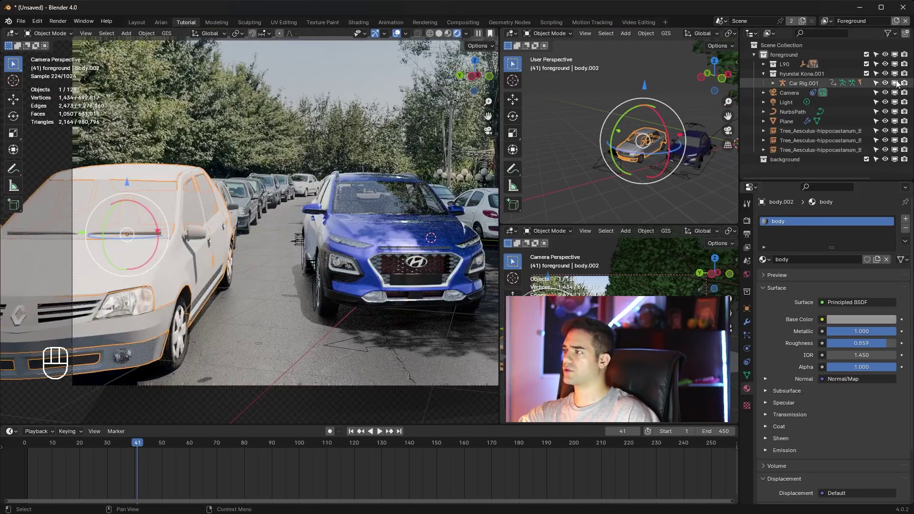
- Examine the L90 car's reflection on the side of the blue car, hiding and unhiding the L90 collection for comparison
{"action": "middle_click_drag", "start_coordinate": [343, 234], "coordinate": [289, 251], "text": "shift"}
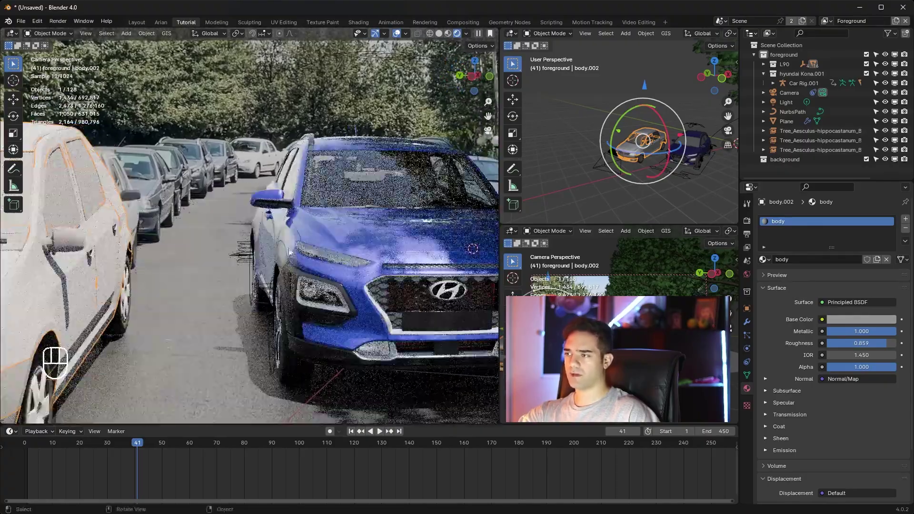
{"action": "middle_click_drag", "start_coordinate": [266, 322], "coordinate": [284, 174], "text": "shift"}
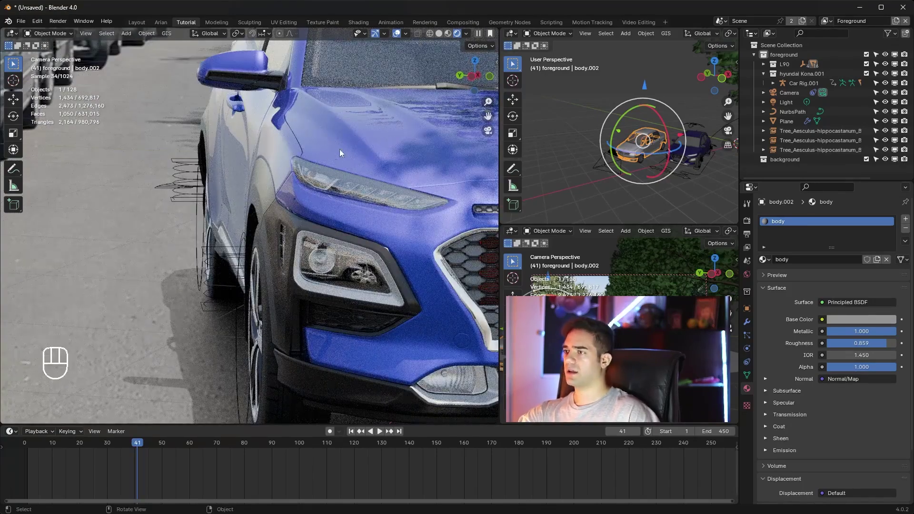
{"action": "left_click", "coordinate": [886, 64]}
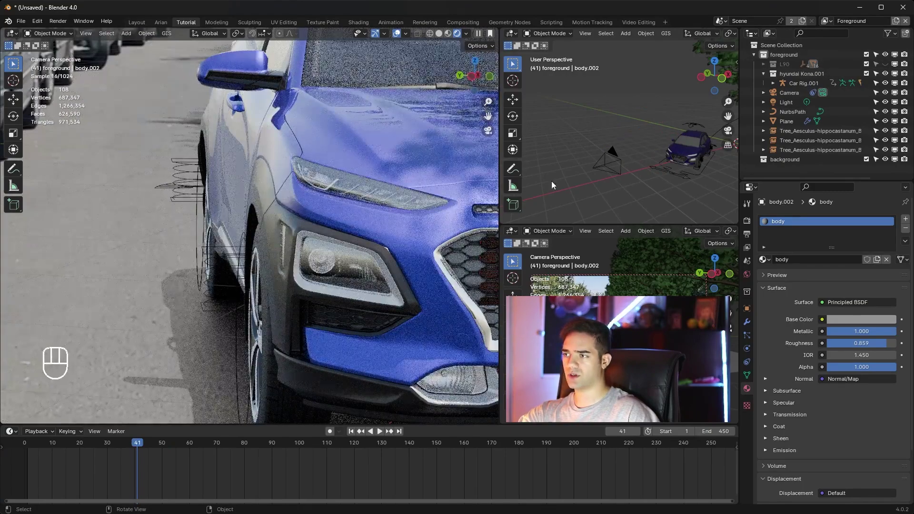
{"action": "left_click", "coordinate": [886, 64]}
{"action": "scroll", "coordinate": [312, 193], "scroll_direction": "down", "scroll_amount": 6}
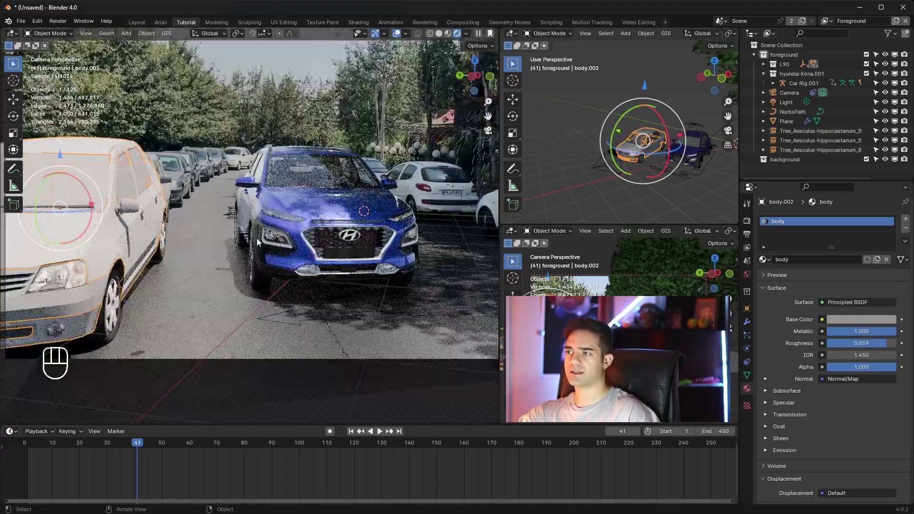
{"action": "middle_click_drag", "start_coordinate": [251, 243], "coordinate": [282, 265], "text": "shift"}
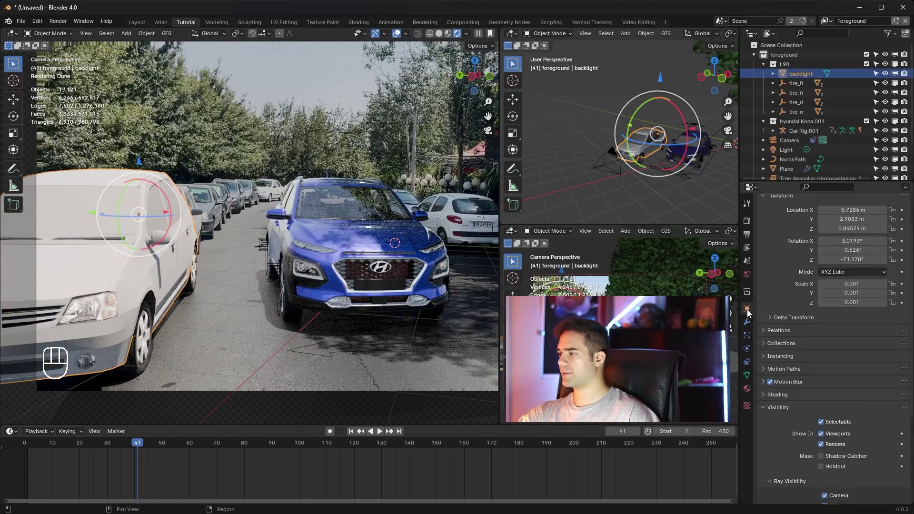
- Try the Holdout mask on the L90 car, check it over the parked white car, and turn it off again
{"action": "scroll", "coordinate": [810, 406], "scroll_direction": "down", "scroll_amount": 3}
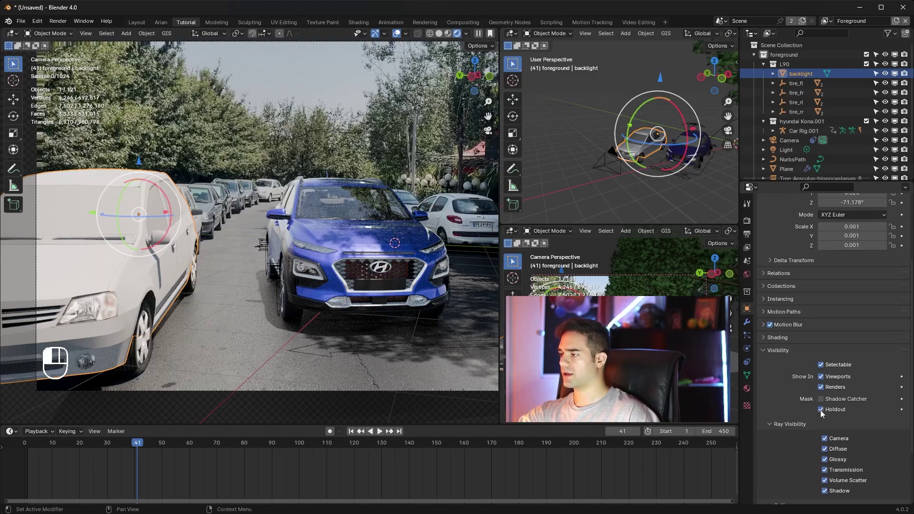
{"action": "middle_click_drag", "start_coordinate": [343, 295], "coordinate": [335, 269], "text": "shift"}
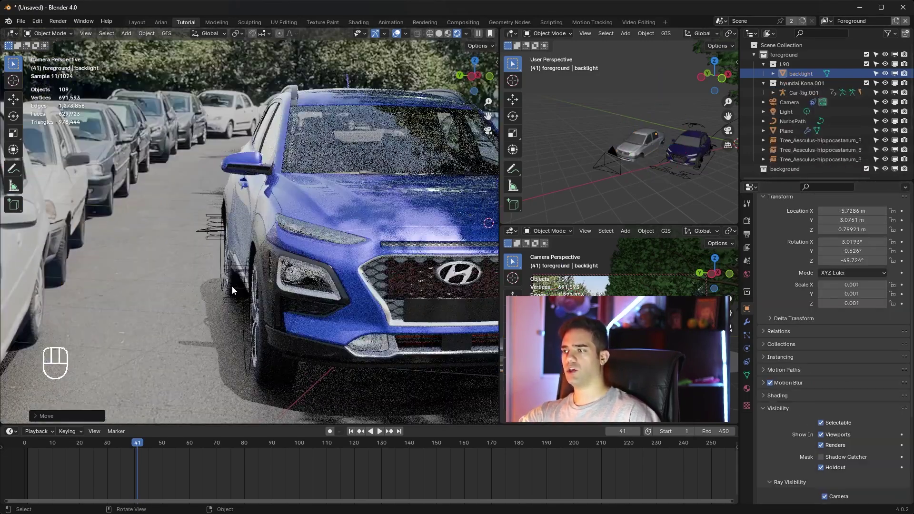
{"action": "middle_click_drag", "start_coordinate": [232, 286], "coordinate": [324, 267], "text": "shift"}
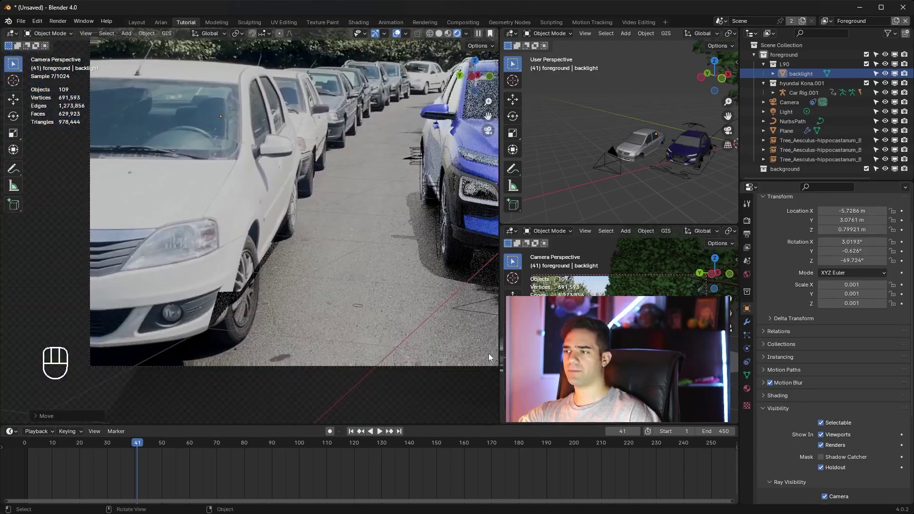
{"action": "left_click", "coordinate": [820, 467]}
- Enable Shadow Catcher for the L90 car so the footage of the parked white car shows through it
{"action": "middle_click_drag", "start_coordinate": [210, 268], "coordinate": [361, 236], "text": "shift"}
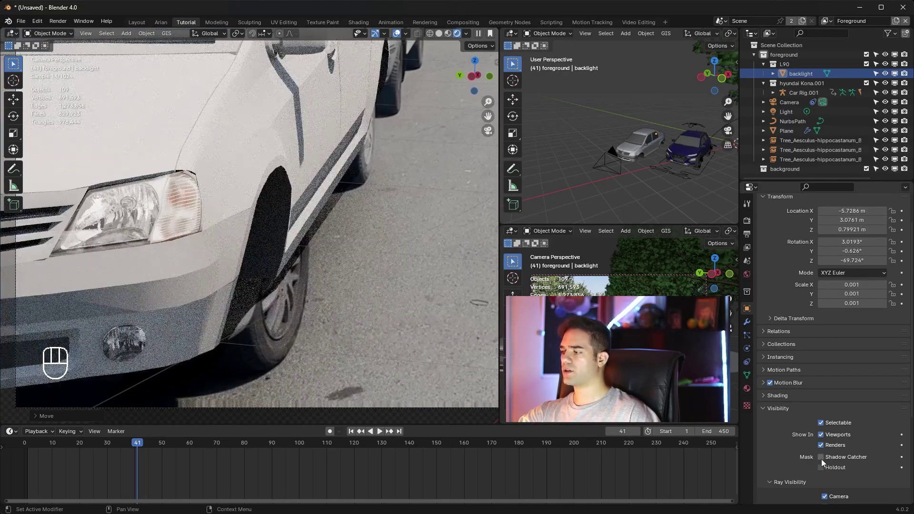
{"action": "left_click", "coordinate": [820, 457]}
{"action": "scroll", "coordinate": [377, 221], "scroll_direction": "down", "scroll_amount": 3}
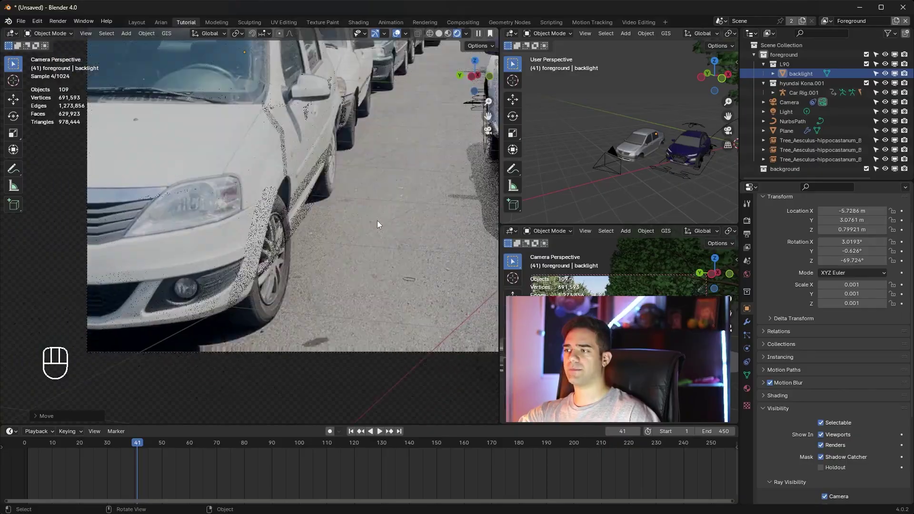
- Examine the L90 car's reflection around the blue car's headlight, hiding and unhiding the L90 collection for comparison
{"action": "middle_click_drag", "start_coordinate": [377, 221], "coordinate": [136, 290], "text": "shift"}
{"action": "scroll", "coordinate": [301, 235], "scroll_direction": "up", "scroll_amount": 6}
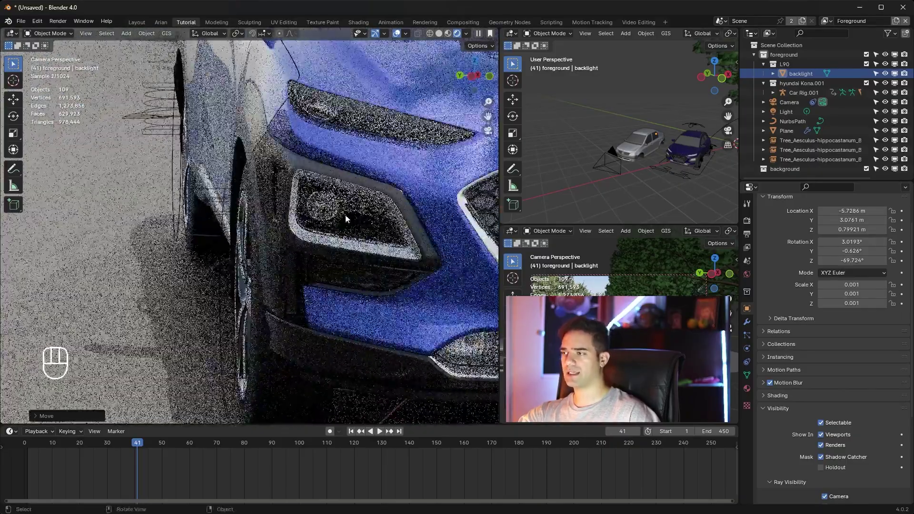
{"action": "scroll", "coordinate": [345, 219], "scroll_direction": "up", "scroll_amount": 1}
{"action": "middle_click_drag", "start_coordinate": [345, 219], "coordinate": [332, 238], "text": "shift"}
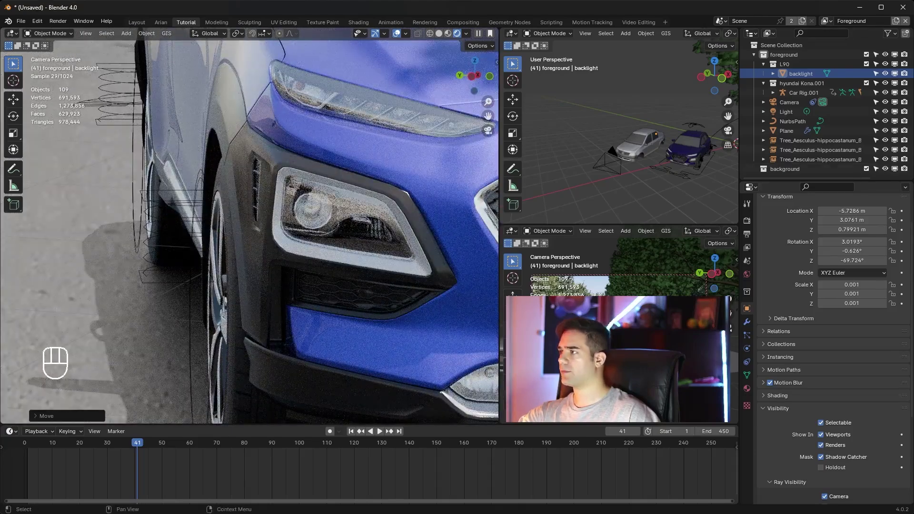
{"action": "left_click", "coordinate": [788, 64]}
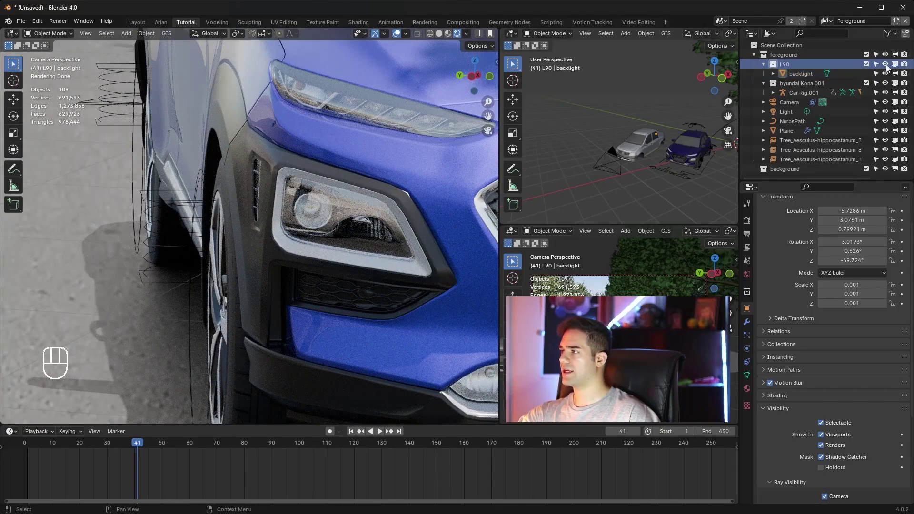
{"action": "left_click", "coordinate": [885, 64]}
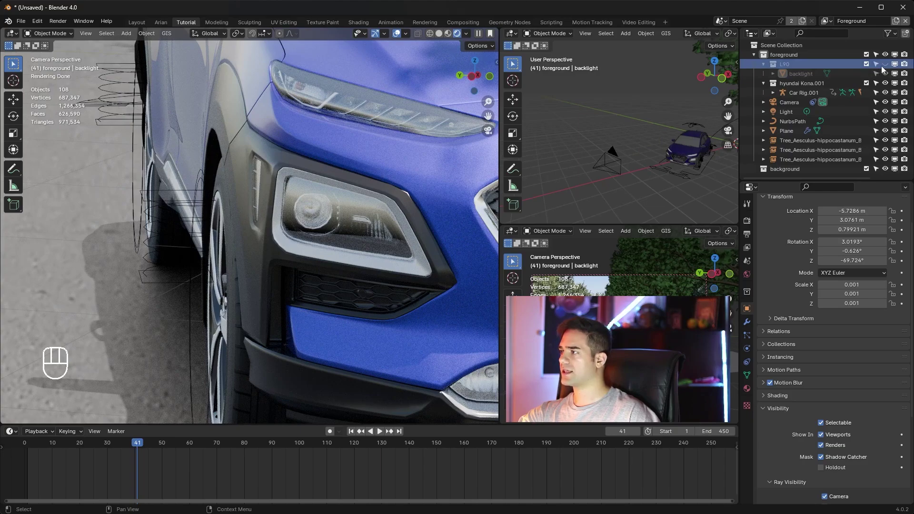
{"action": "left_click", "coordinate": [885, 65]}
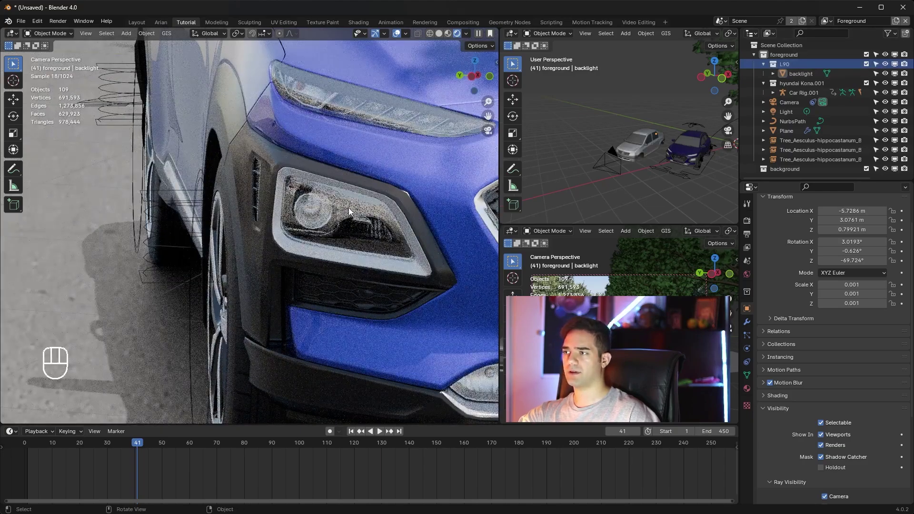
- Reselect the L90 car over the parked white car and review its Shadow Catcher and Holdout mask options
{"action": "scroll", "coordinate": [349, 211], "scroll_direction": "down", "scroll_amount": 6}
{"action": "middle_click_drag", "start_coordinate": [23, 198], "coordinate": [174, 295], "text": "shift"}
{"action": "left_click", "coordinate": [118, 234]}
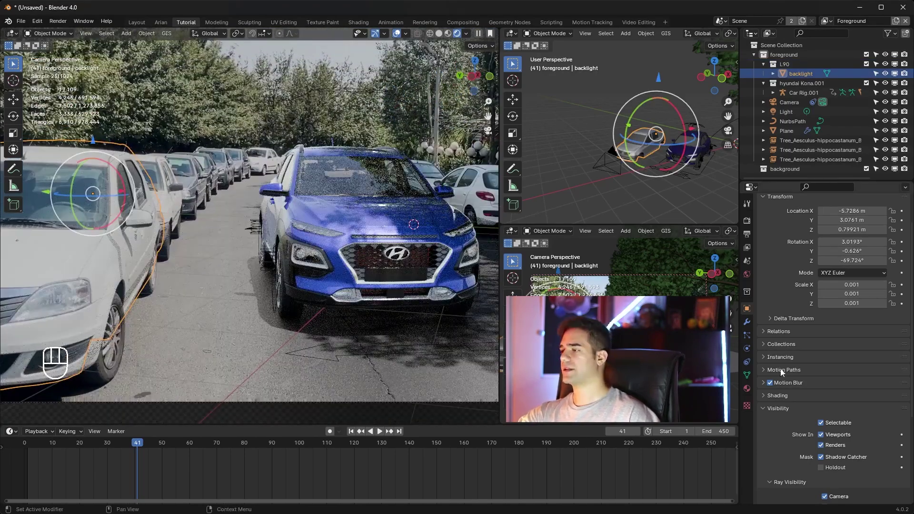
{"action": "scroll", "coordinate": [783, 391], "scroll_direction": "down", "scroll_amount": 2}
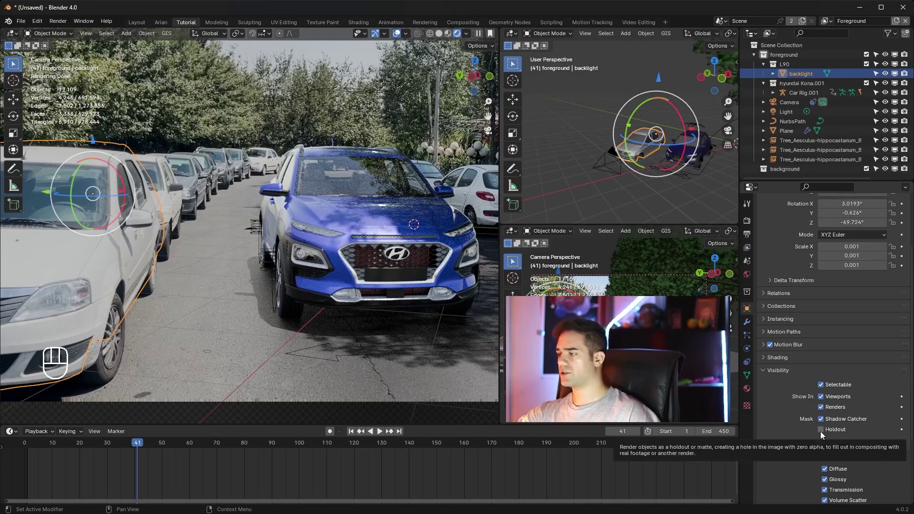
{"action": "scroll", "coordinate": [400, 231], "scroll_direction": "down", "scroll_amount": 1}
- Examine how the masked L90 and the blue car sit in the scene, from outside the camera and through it
{"action": "middle_click_drag", "start_coordinate": [400, 231], "coordinate": [292, 275], "text": "shift"}
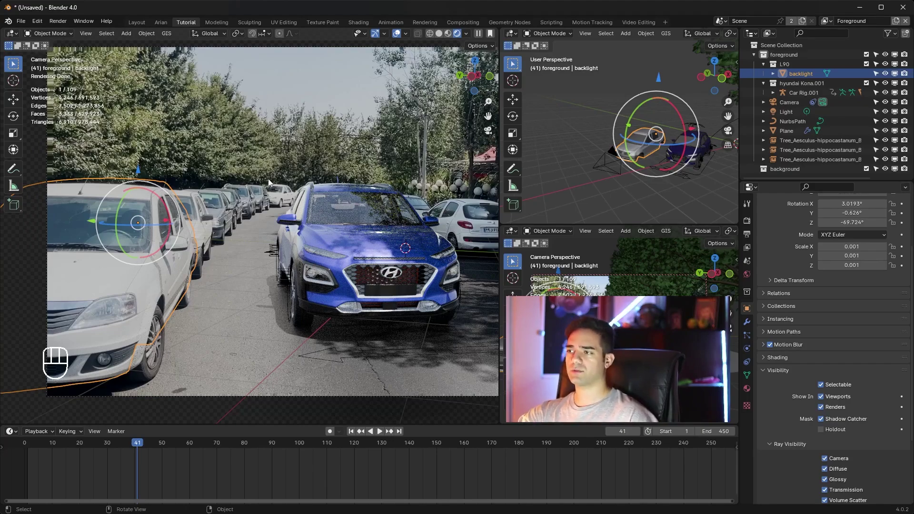
{"action": "middle_click_drag", "start_coordinate": [299, 191], "coordinate": [341, 256]}
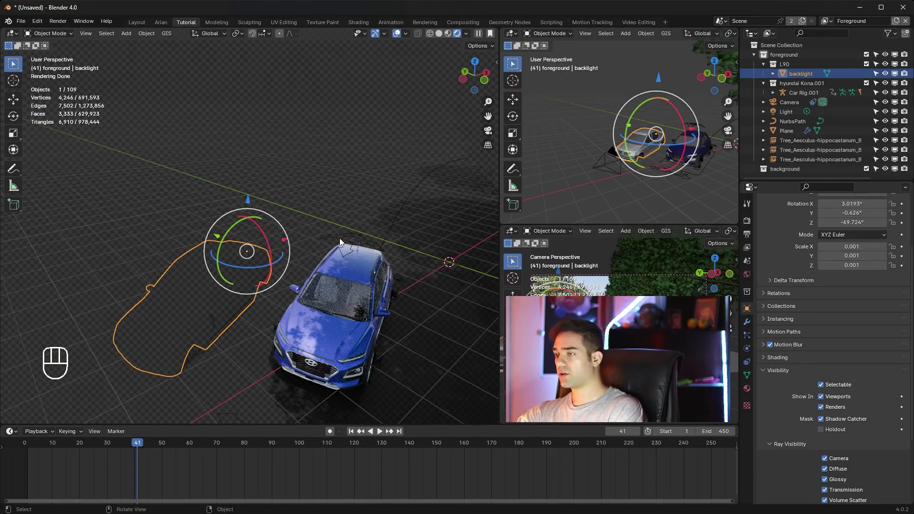
{"action": "key", "text": "KP_0"}
{"action": "middle_click_drag", "start_coordinate": [370, 244], "coordinate": [228, 276], "text": "shift"}
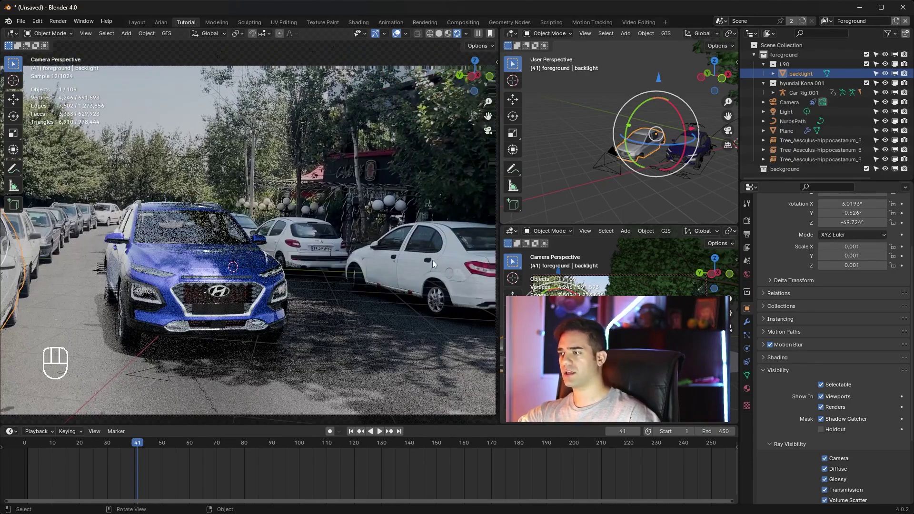
{"action": "middle_click_drag", "start_coordinate": [405, 273], "coordinate": [178, 253]}
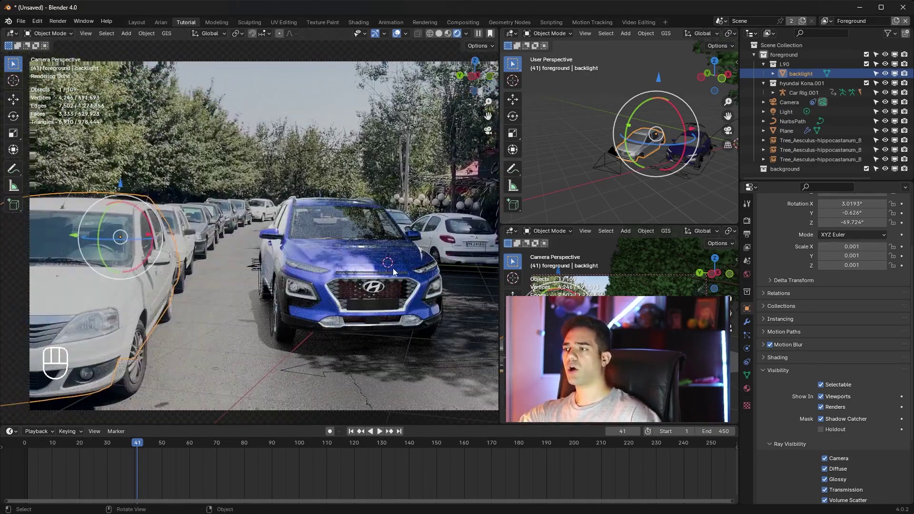
{"action": "middle_click_drag", "start_coordinate": [393, 272], "coordinate": [281, 264], "text": "shift"}
{"action": "scroll", "coordinate": [248, 260], "scroll_direction": "down", "scroll_amount": 2}
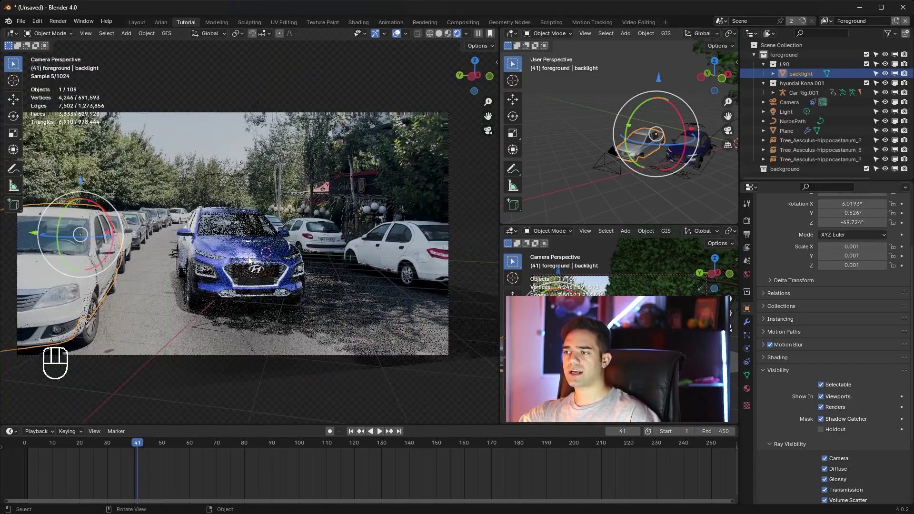
{"action": "scroll", "coordinate": [249, 261], "scroll_direction": "up", "scroll_amount": 1}
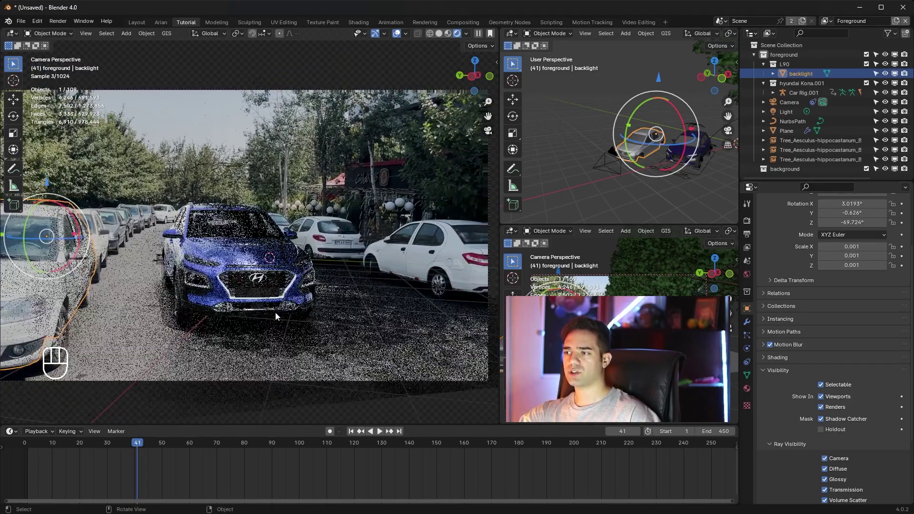
- Select the blue car's rig and then the NurbsPath to inspect the path on the road
{"action": "left_click", "coordinate": [242, 261]}
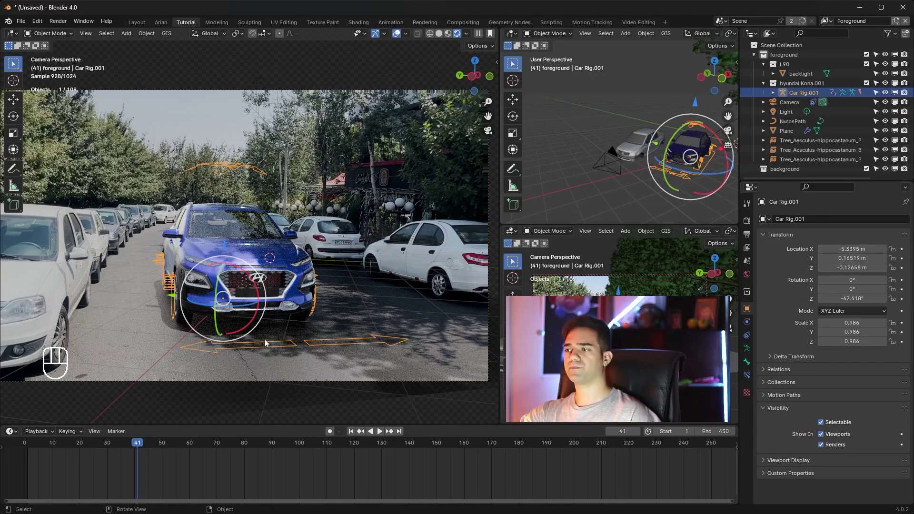
{"action": "scroll", "coordinate": [264, 339], "scroll_direction": "up", "scroll_amount": 2}
{"action": "middle_click_drag", "start_coordinate": [264, 339], "coordinate": [341, 317], "text": "shift"}
{"action": "scroll", "coordinate": [341, 317], "scroll_direction": "down", "scroll_amount": 1}
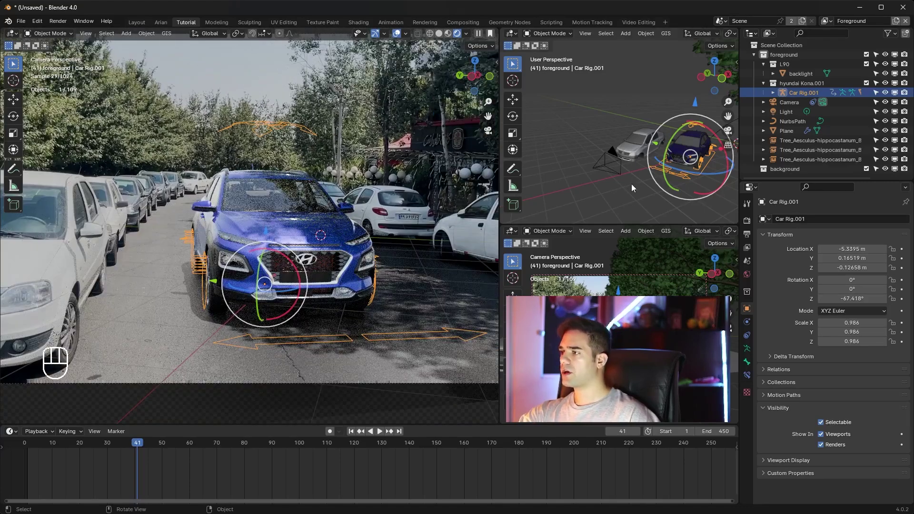
{"action": "left_click", "coordinate": [644, 205]}
{"action": "middle_click_drag", "start_coordinate": [644, 206], "coordinate": [560, 174]}
{"action": "left_click", "coordinate": [580, 127]}
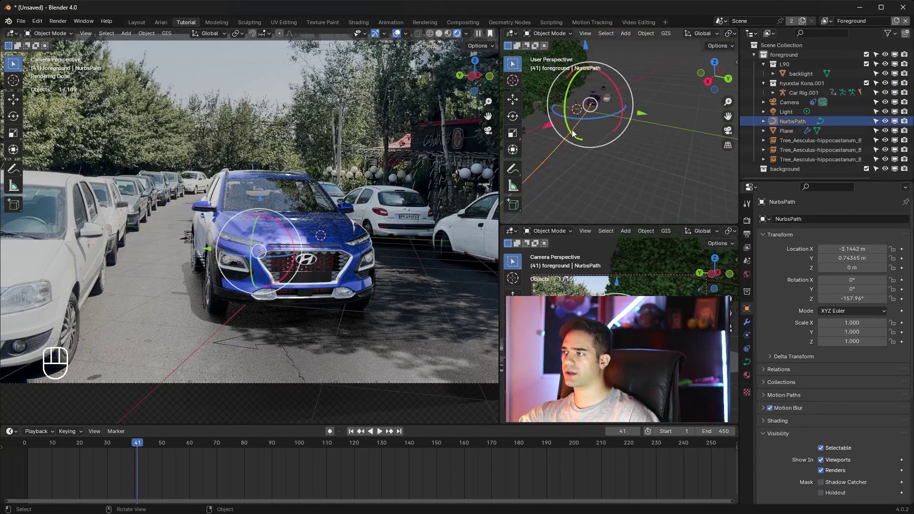
{"action": "middle_click_drag", "start_coordinate": [625, 169], "coordinate": [660, 122], "text": "shift"}
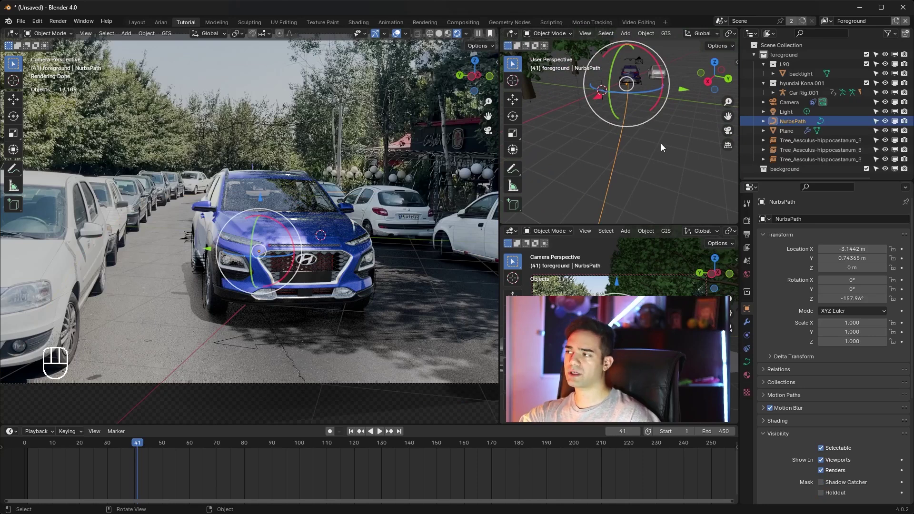
- Put the blue car's rig in Pose Mode and briefly play the timeline from its start
{"action": "left_click", "coordinate": [316, 331]}
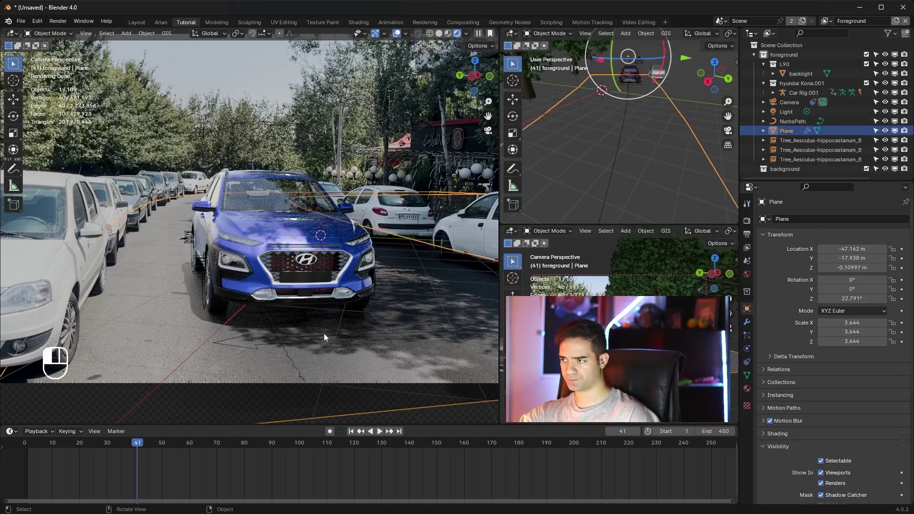
{"action": "left_click", "coordinate": [47, 33]}
{"action": "left_click", "coordinate": [45, 61]}
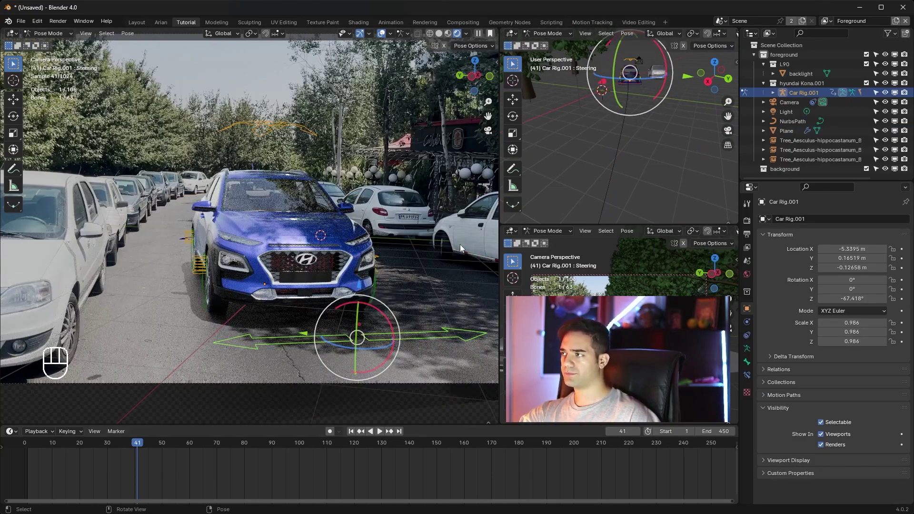
{"action": "left_click", "coordinate": [24, 441]}
{"action": "key", "text": "space"}
{"action": "key", "text": "space"}
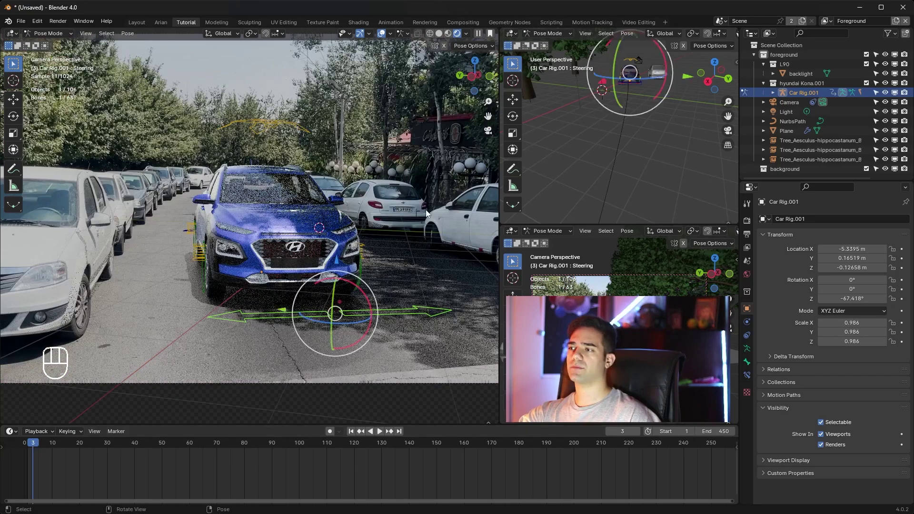
- Select the Root bone of the blue car's rig in the solid-shaded perspective view
{"action": "middle_click_drag", "start_coordinate": [529, 172], "coordinate": [525, 152]}
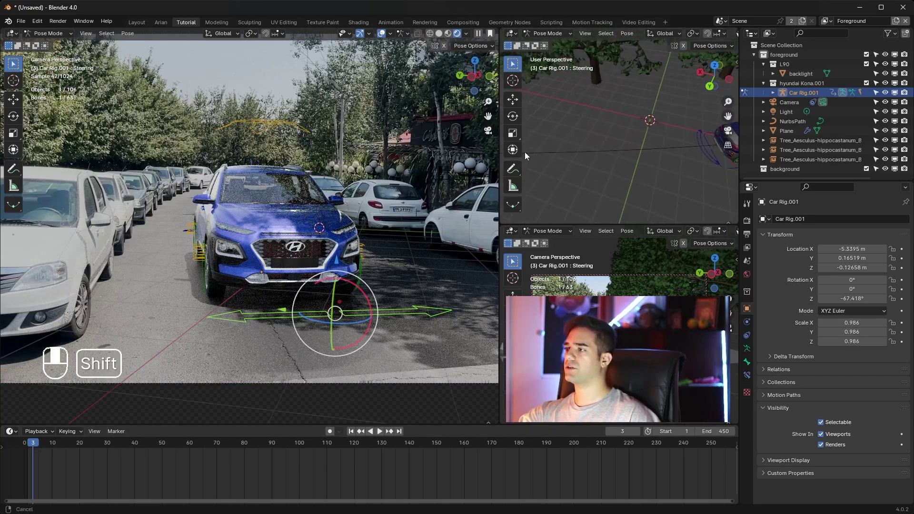
{"action": "middle_click_drag", "start_coordinate": [662, 160], "coordinate": [630, 169]}
{"action": "middle_click_drag", "start_coordinate": [631, 169], "coordinate": [607, 152], "text": "shift"}
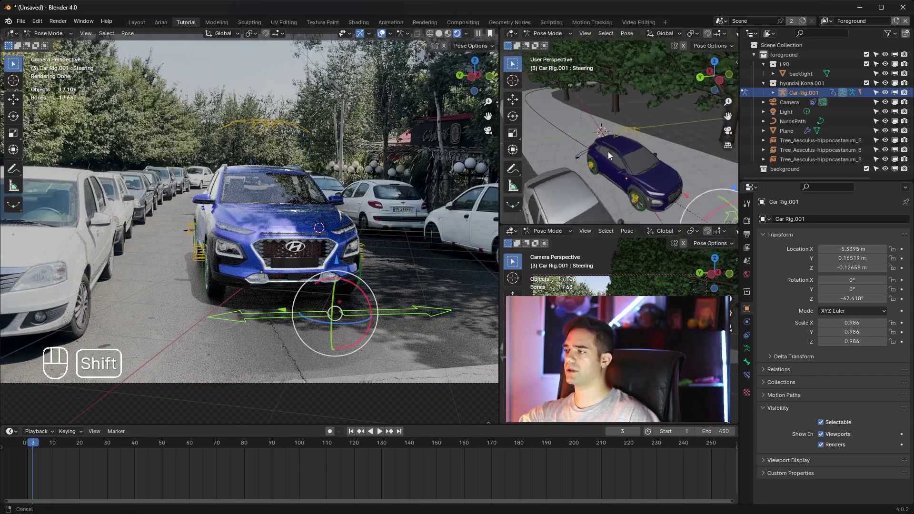
{"action": "middle_click_drag", "start_coordinate": [624, 166], "coordinate": [690, 196], "text": "shift"}
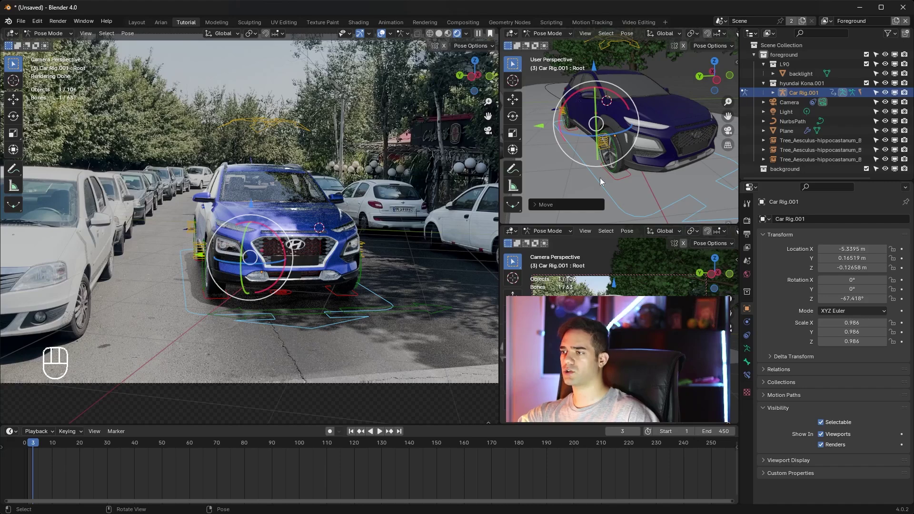
- Move the timeline to frame 2 and insert a keyframe for the car rig's Root bone
{"action": "left_click", "coordinate": [31, 447]}
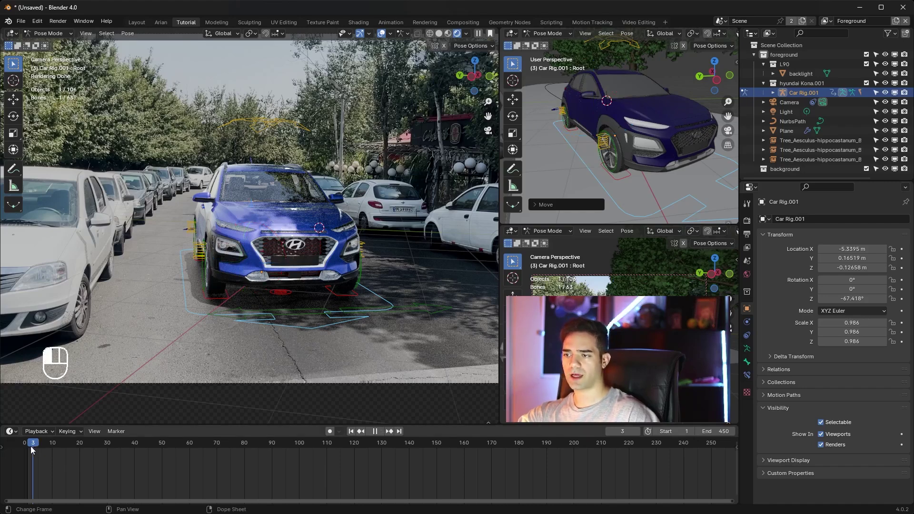
{"action": "key", "text": "space"}
{"action": "key", "text": "space"}
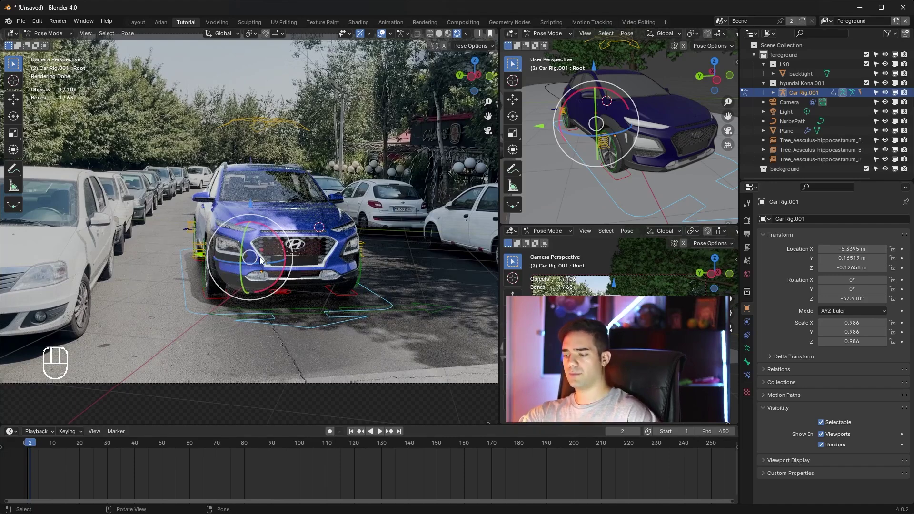
{"action": "key", "text": "i"}
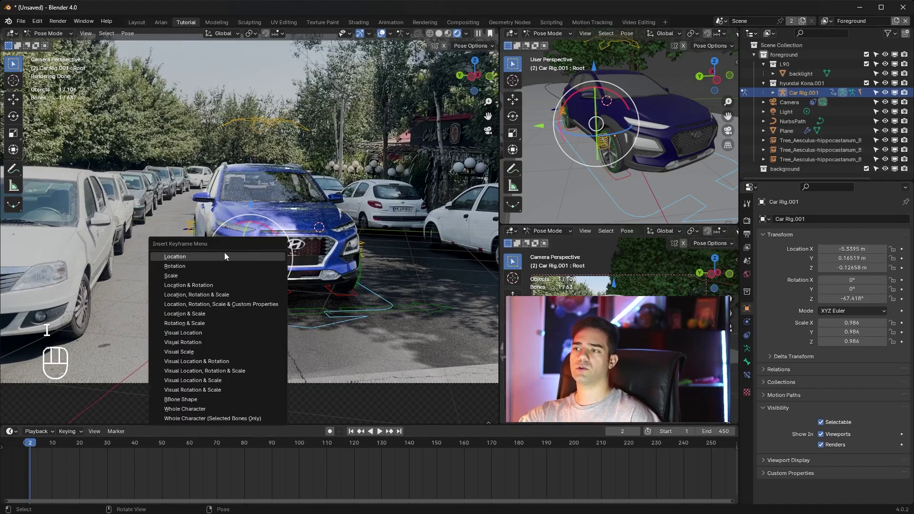
{"action": "left_click", "coordinate": [200, 266]}
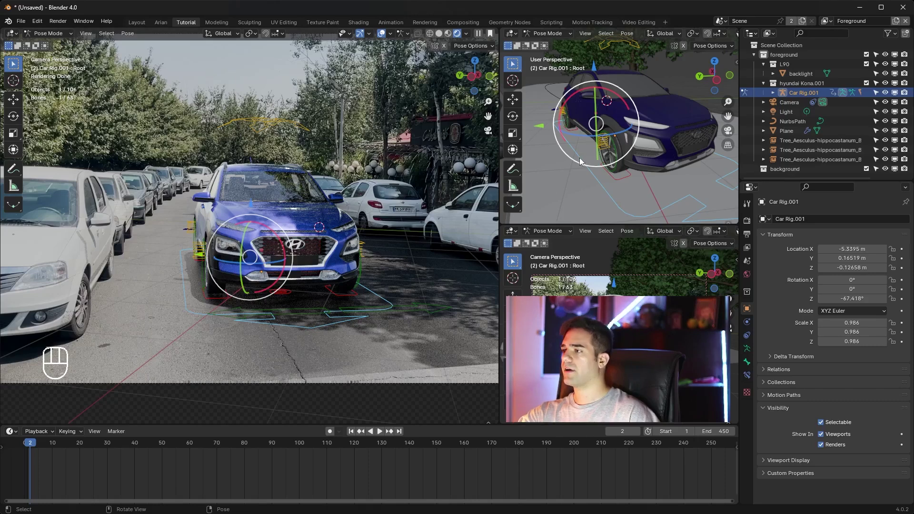
- Set the transform orientation to Local and move the car's Root bone about 9.5 m back up the road along its local Y axis
{"action": "middle_click_drag", "start_coordinate": [634, 157], "coordinate": [678, 198], "text": "shift"}
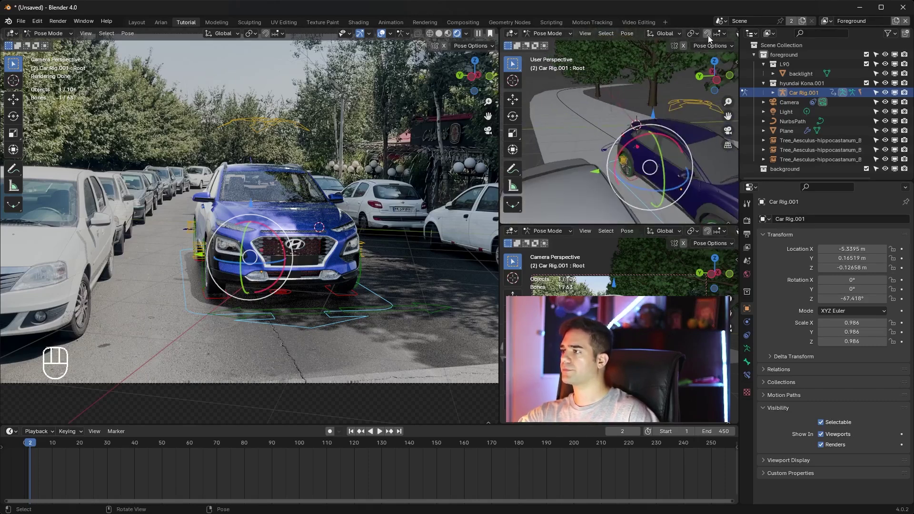
{"action": "left_click", "coordinate": [671, 34]}
{"action": "left_click", "coordinate": [650, 72]}
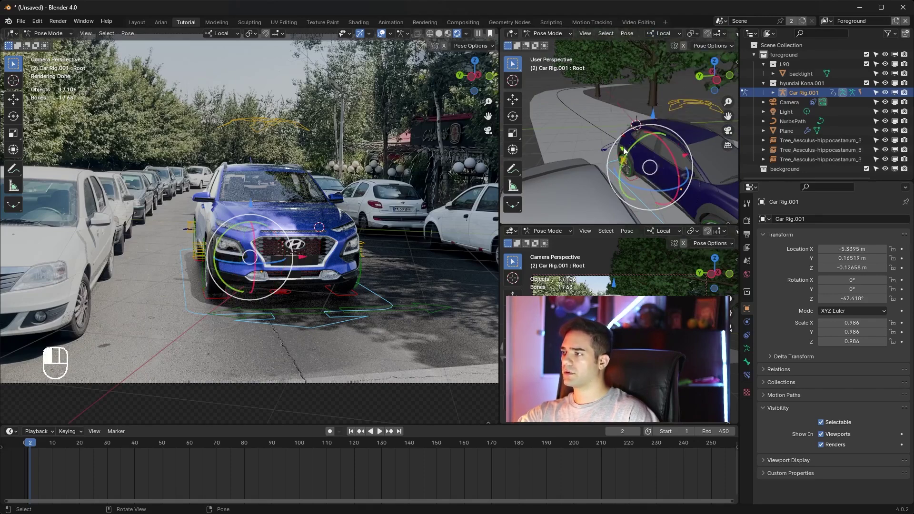
{"action": "key", "text": "g"}
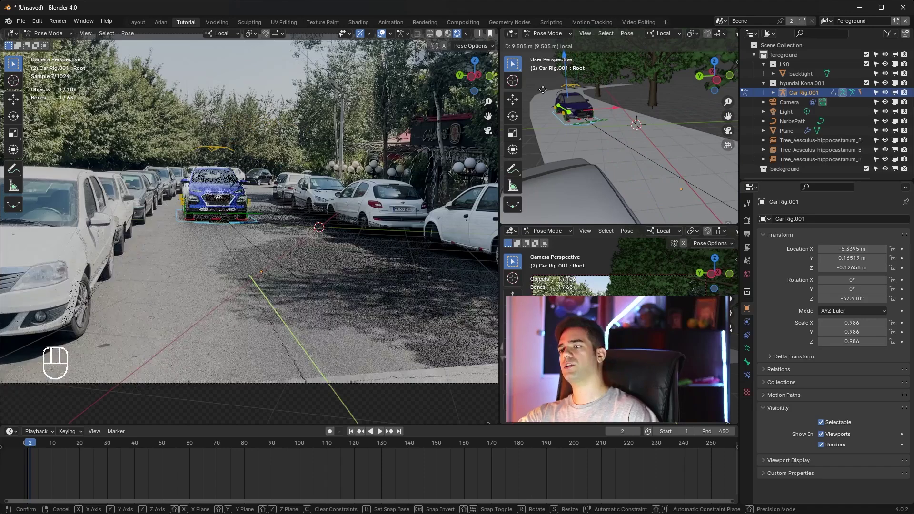
{"action": "left_click", "coordinate": [545, 88]}
- Rotate the Root bone to follow the road's bend and move the car about 10 m farther back along its local Y axis
{"action": "middle_click_drag", "start_coordinate": [601, 111], "coordinate": [643, 153], "text": "shift"}
{"action": "scroll", "coordinate": [595, 124], "scroll_direction": "up", "scroll_amount": 2}
{"action": "middle_click_drag", "start_coordinate": [570, 104], "coordinate": [665, 101], "text": "shift"}
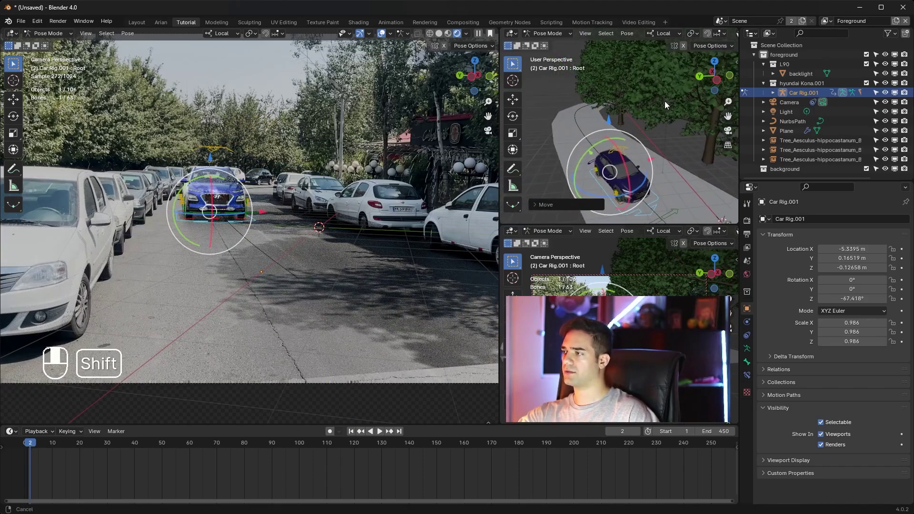
{"action": "left_click_drag", "start_coordinate": [590, 153], "coordinate": [567, 129]}
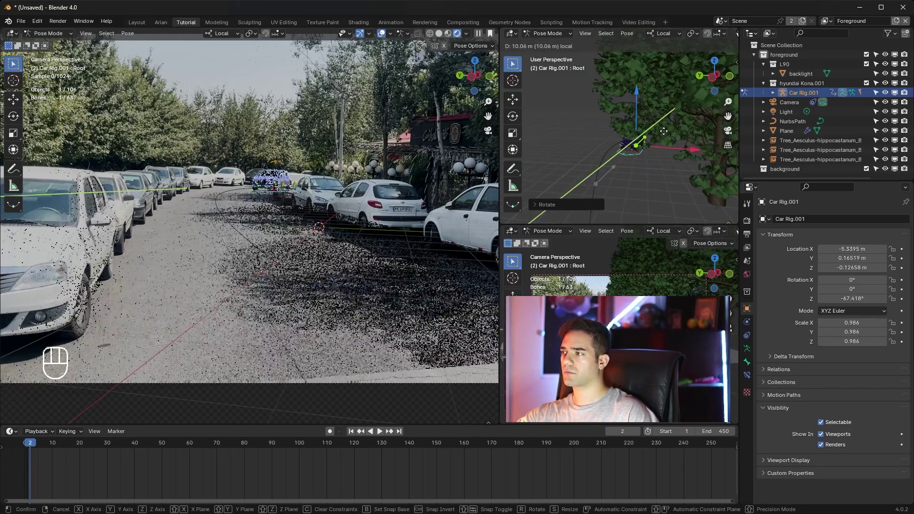
{"action": "left_click_drag", "start_coordinate": [666, 143], "coordinate": [670, 141]}
{"action": "middle_click_drag", "start_coordinate": [671, 142], "coordinate": [661, 131]}
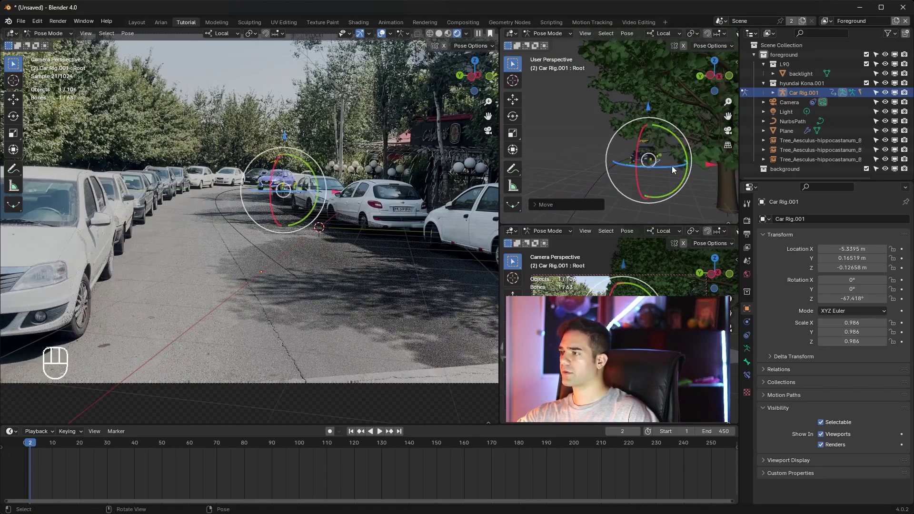
{"action": "left_click_drag", "start_coordinate": [672, 166], "coordinate": [668, 161]}
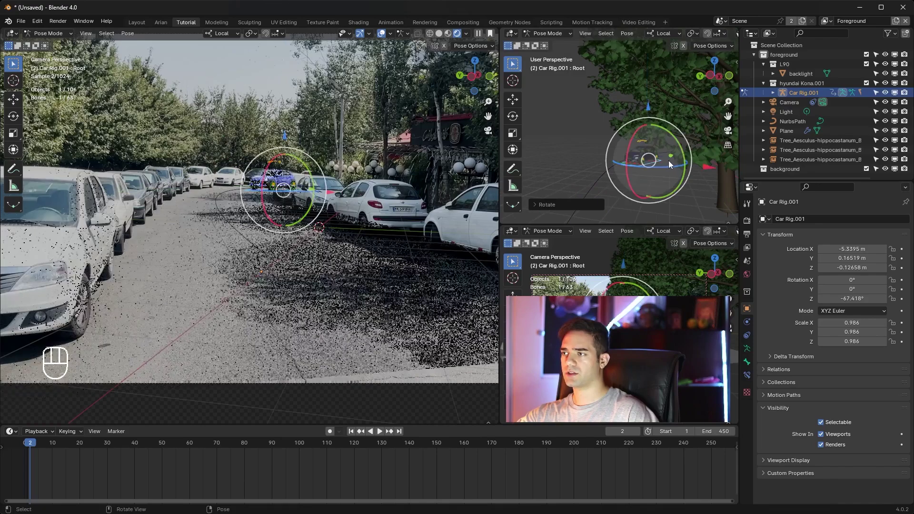
- Deselect the Root bone and examine how the blue car overlaps the parked cars in the camera view
{"action": "scroll", "coordinate": [295, 171], "scroll_direction": "up", "scroll_amount": 2}
{"action": "middle_click_drag", "start_coordinate": [296, 168], "coordinate": [274, 239], "text": "shift"}
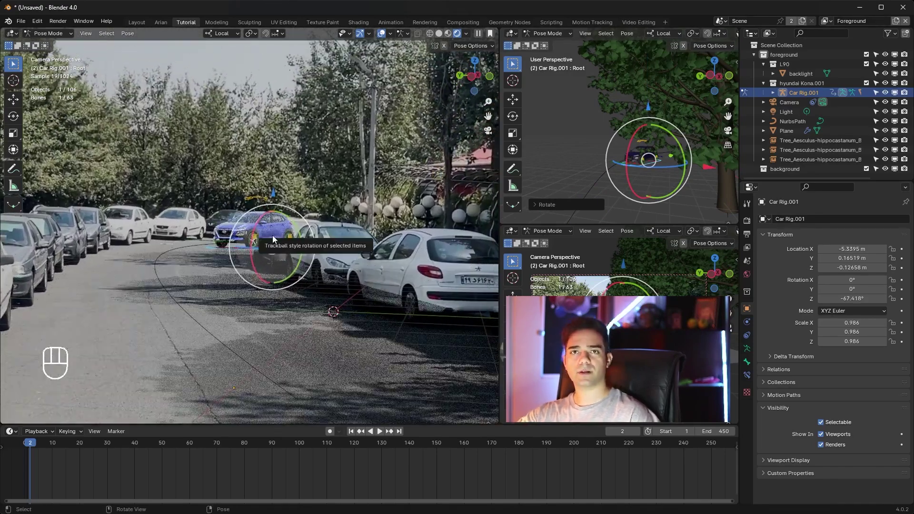
{"action": "left_click", "coordinate": [297, 196]}
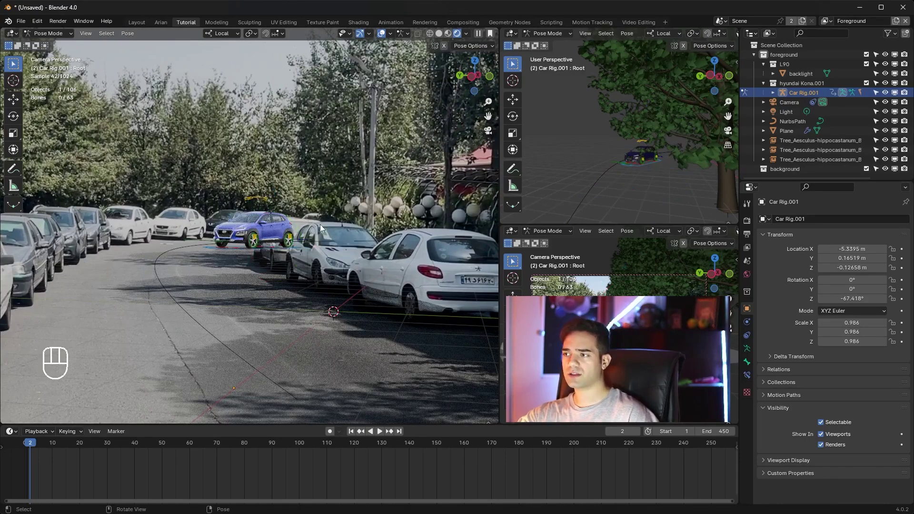
{"action": "scroll", "coordinate": [320, 224], "scroll_direction": "up", "scroll_amount": 4}
{"action": "scroll", "coordinate": [320, 228], "scroll_direction": "up", "scroll_amount": 1}
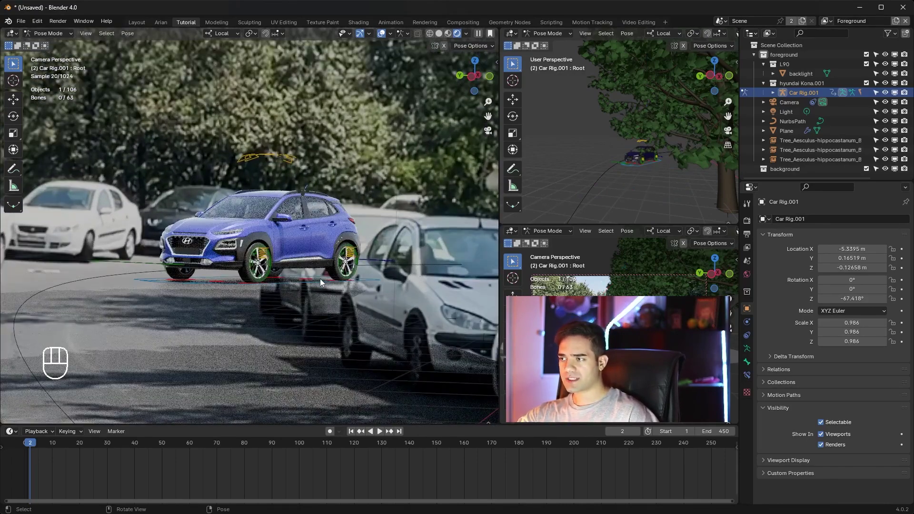
{"action": "scroll", "coordinate": [285, 208], "scroll_direction": "up", "scroll_amount": 1}
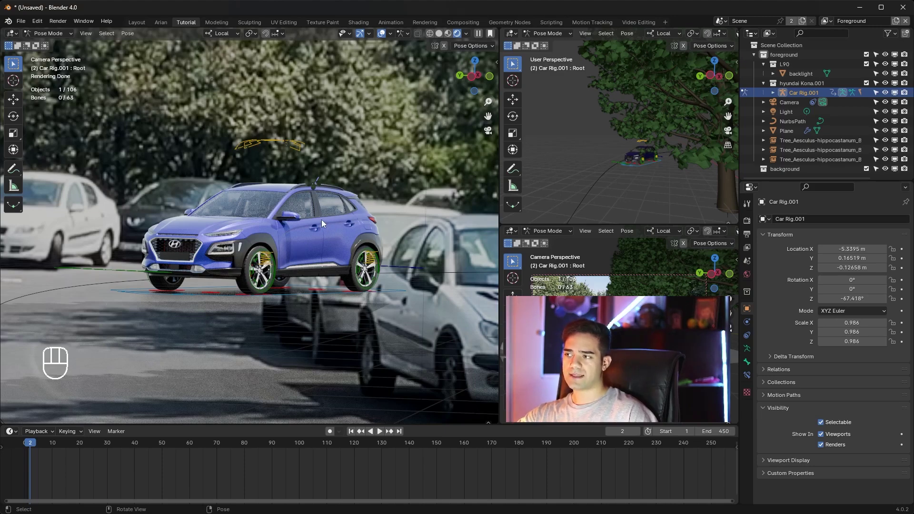
- Toggle the visibility of the L90 and hyundai Kona.001 collections to compare against the bare footage, and make the background collection active
{"action": "left_click", "coordinate": [884, 64]}
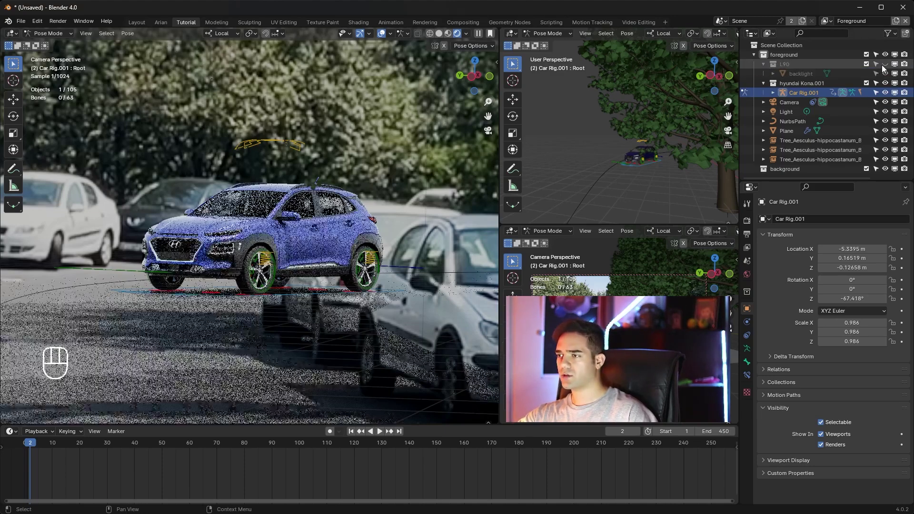
{"action": "left_click", "coordinate": [884, 64], "text": "ctrl"}
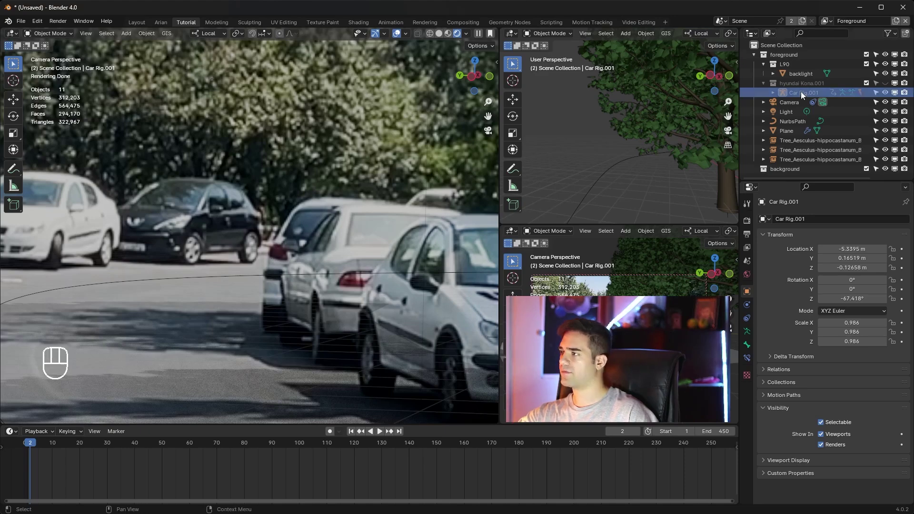
{"action": "left_click", "coordinate": [781, 168]}
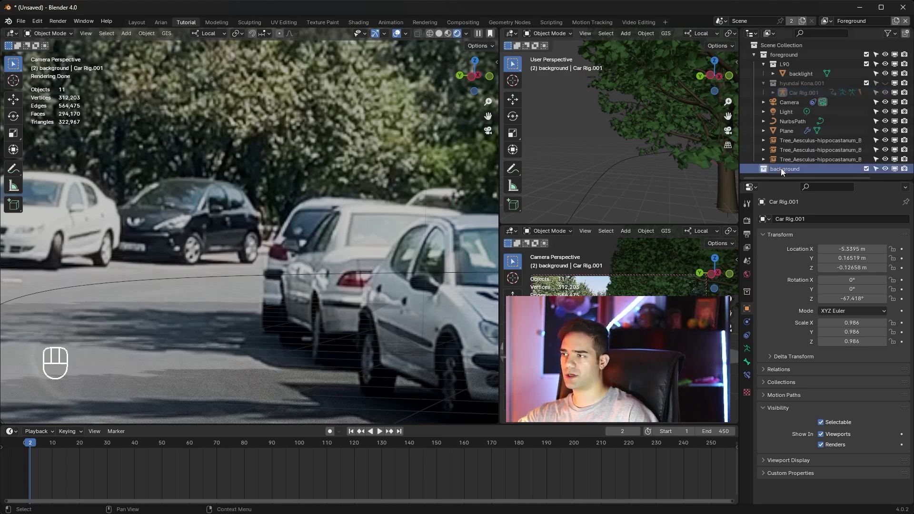
- Inspect the L90 stand-in car body outside the camera view, and return to the rendered camera view
{"action": "middle_click_drag", "start_coordinate": [210, 252], "coordinate": [273, 249]}
{"action": "left_click", "coordinate": [273, 250]}
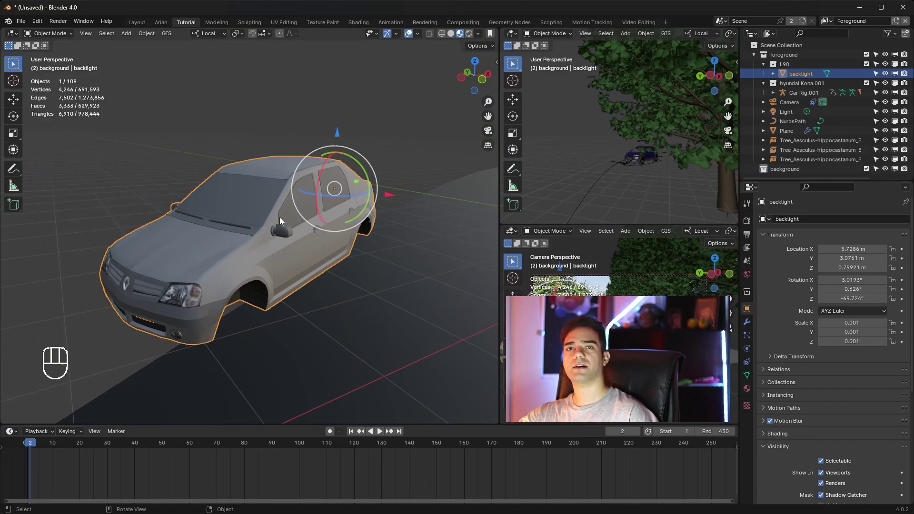
{"action": "middle_click_drag", "start_coordinate": [427, 265], "coordinate": [324, 265], "text": "shift"}
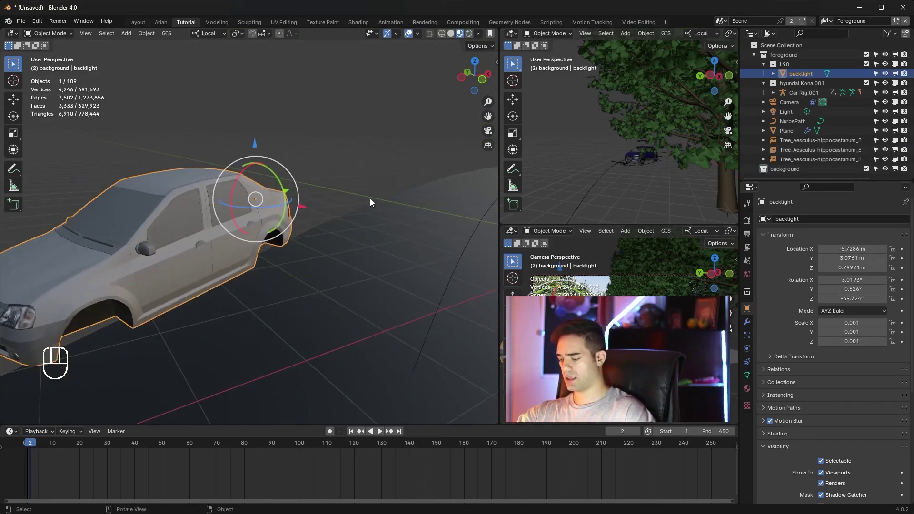
{"action": "key", "text": "KP_0"}
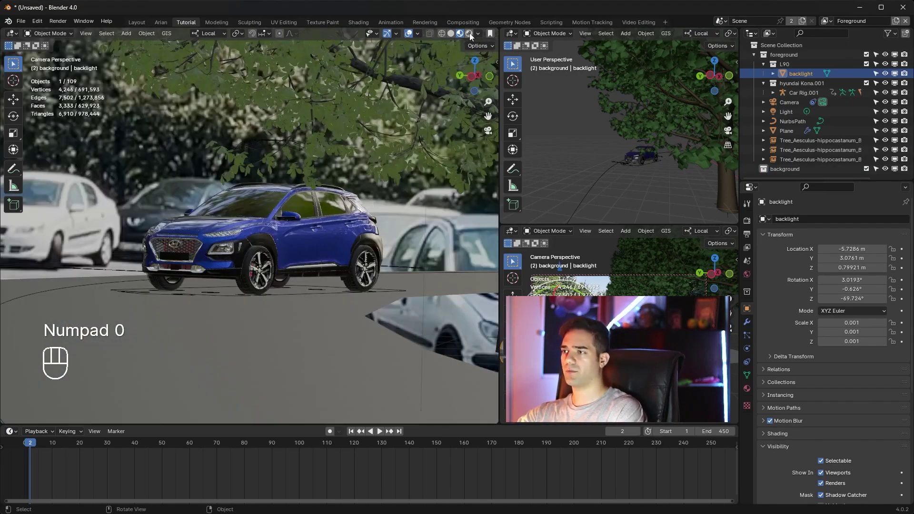
{"action": "left_click", "coordinate": [469, 33]}
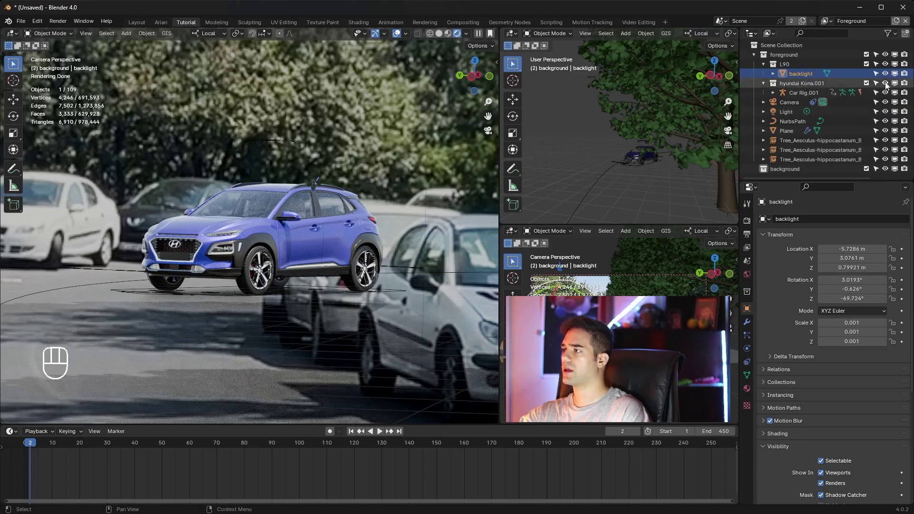
- Select the blue car's rig in the camera view and put it back in Pose Mode
{"action": "scroll", "coordinate": [281, 247], "scroll_direction": "down", "scroll_amount": 6}
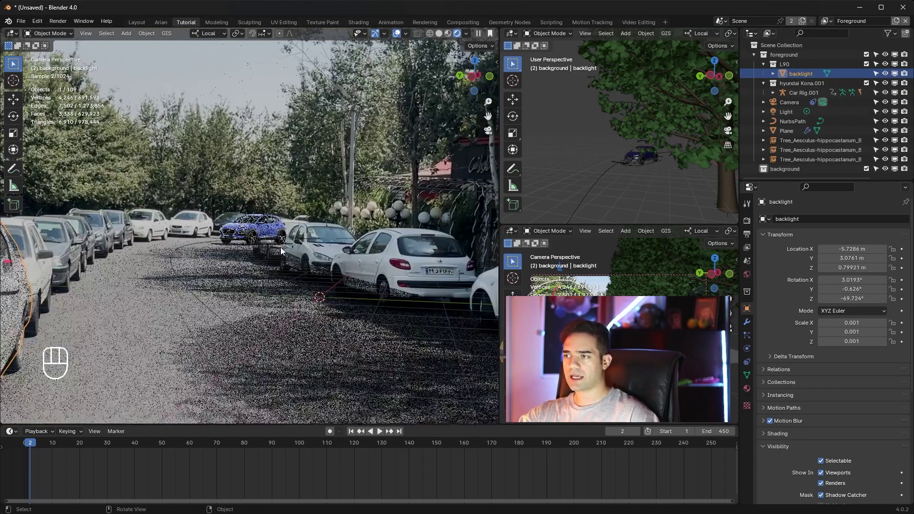
{"action": "scroll", "coordinate": [281, 248], "scroll_direction": "down", "scroll_amount": 5}
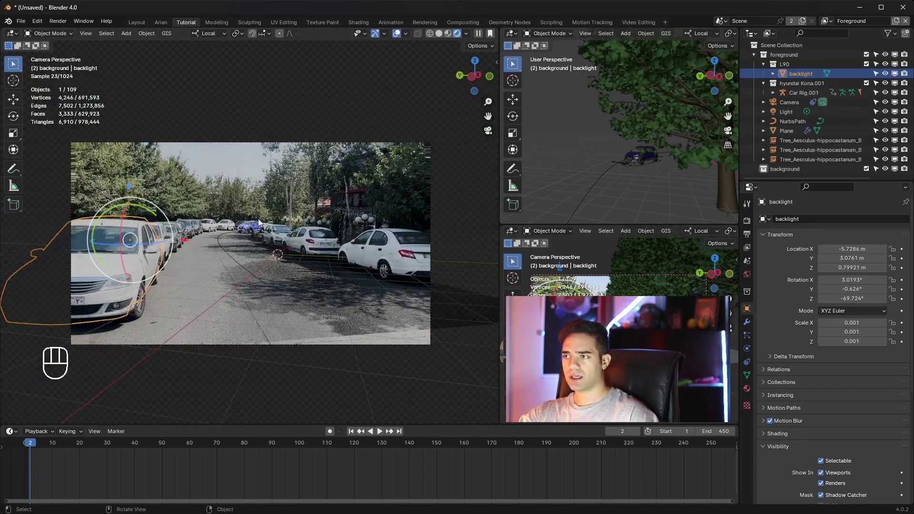
{"action": "scroll", "coordinate": [265, 220], "scroll_direction": "up", "scroll_amount": 10}
{"action": "left_click", "coordinate": [266, 220]}
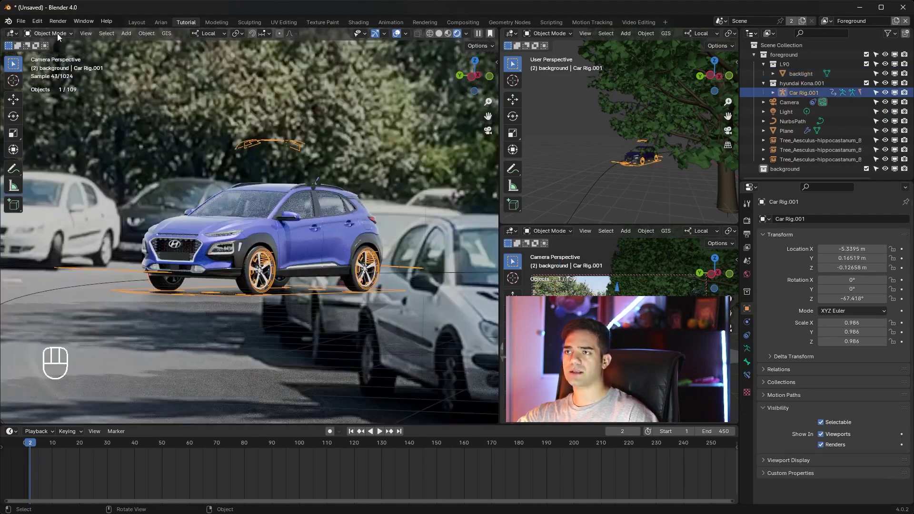
{"action": "left_click", "coordinate": [49, 33]}
{"action": "left_click", "coordinate": [61, 65]}
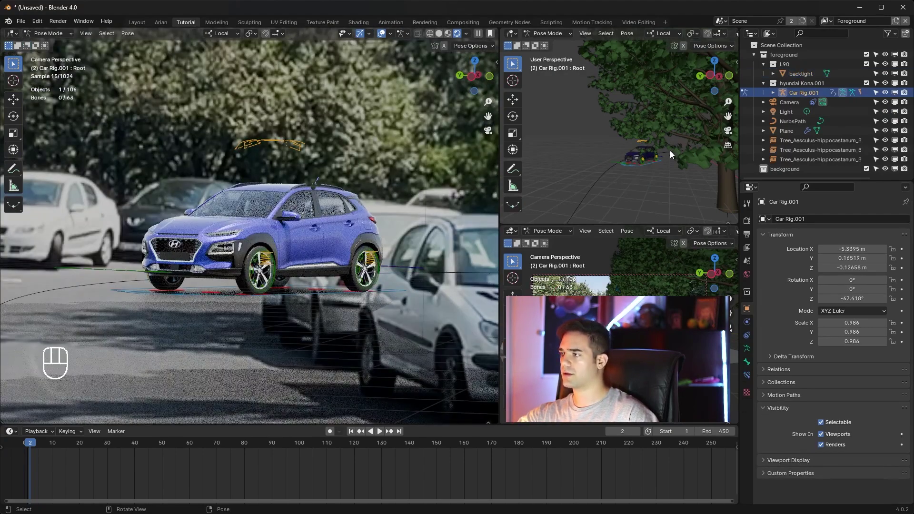
- Select the Root bone of the blue car's rig and frame it in the perspective view
{"action": "scroll", "coordinate": [669, 152], "scroll_direction": "up", "scroll_amount": 5}
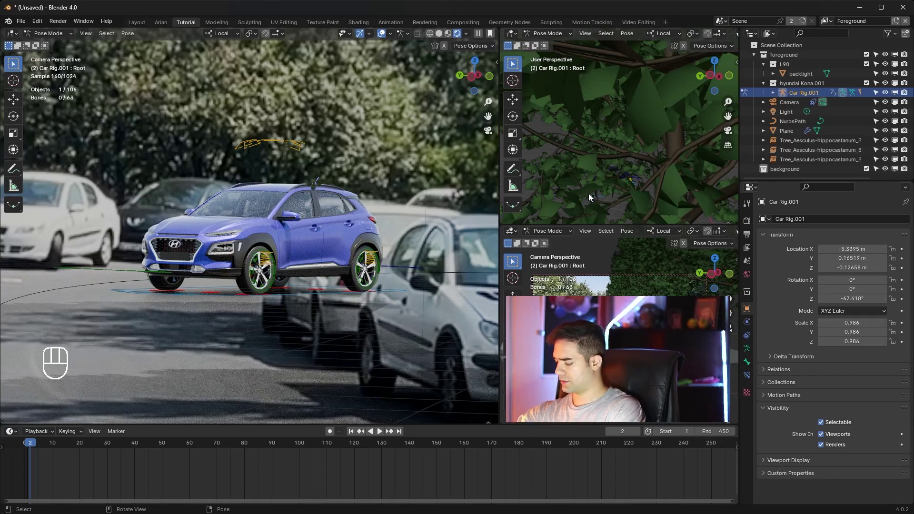
{"action": "key", "text": "KP_Decimal"}
{"action": "scroll", "coordinate": [647, 167], "scroll_direction": "down", "scroll_amount": 4}
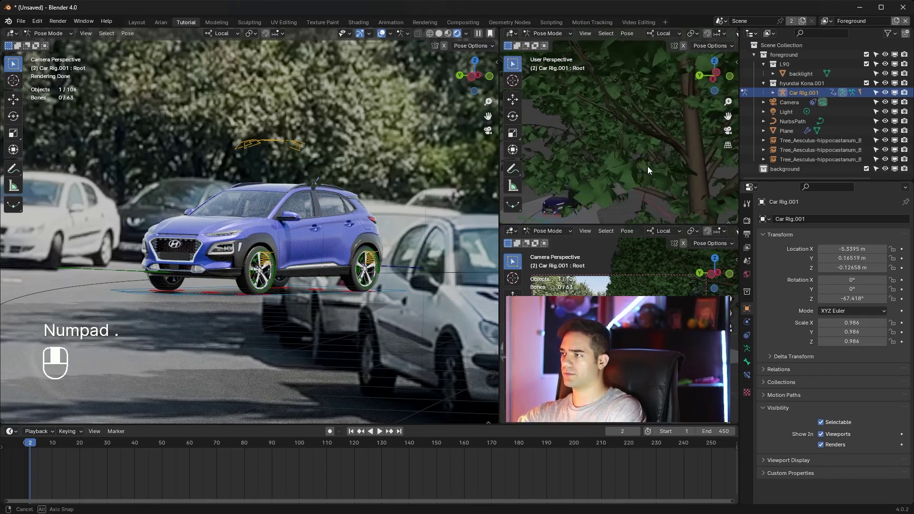
{"action": "left_click", "coordinate": [573, 211]}
{"action": "key", "text": "KP_Decimal"}
{"action": "middle_click_drag", "start_coordinate": [613, 199], "coordinate": [647, 116]}
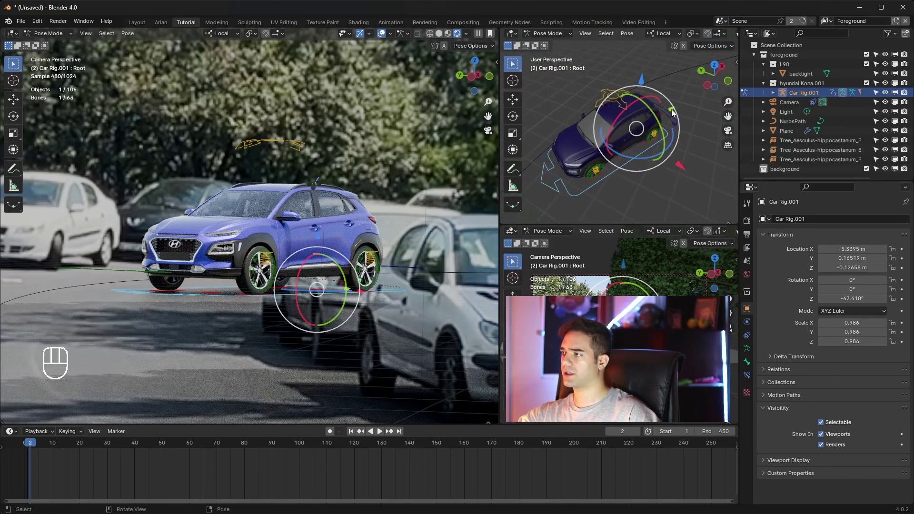
- Move the Root bone farther back behind the parked cars, adjust its rotation, and insert a keyframe at frame 2
{"action": "key", "text": "g"}
{"action": "key", "text": "Escape"}
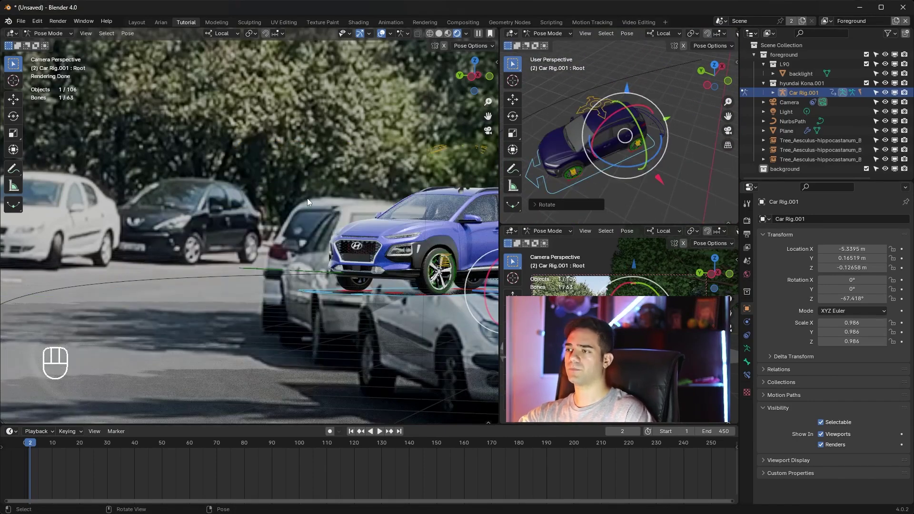
{"action": "key", "text": "i"}
{"action": "left_click", "coordinate": [244, 187]}
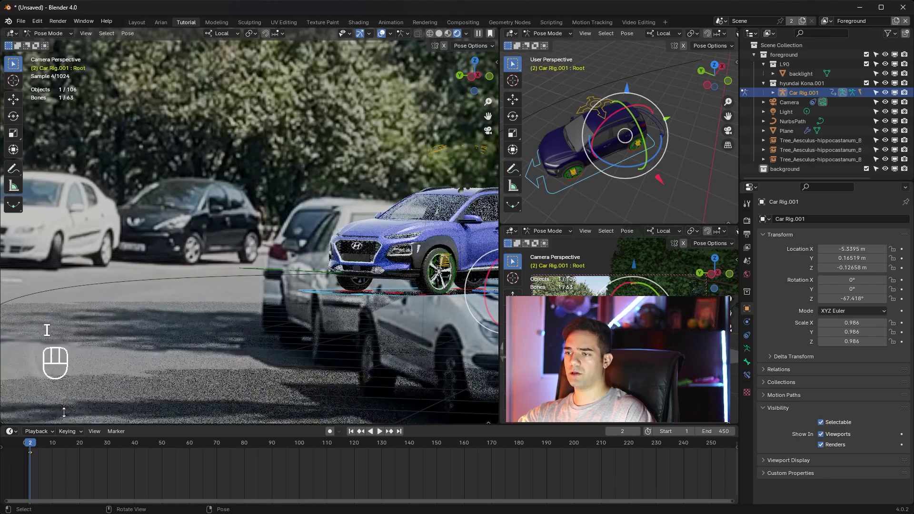
- Go to frame 40 and move the Root bone forward along its local Y axis by about 4.9 m and another 1.7 m or so
{"action": "left_click_drag", "start_coordinate": [36, 446], "coordinate": [136, 450]}
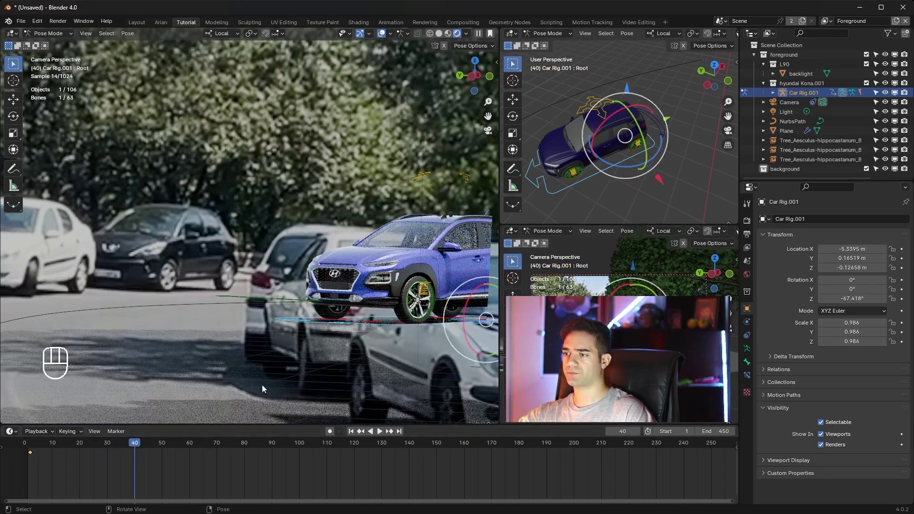
{"action": "key", "text": "g"}
{"action": "key", "text": "y"}
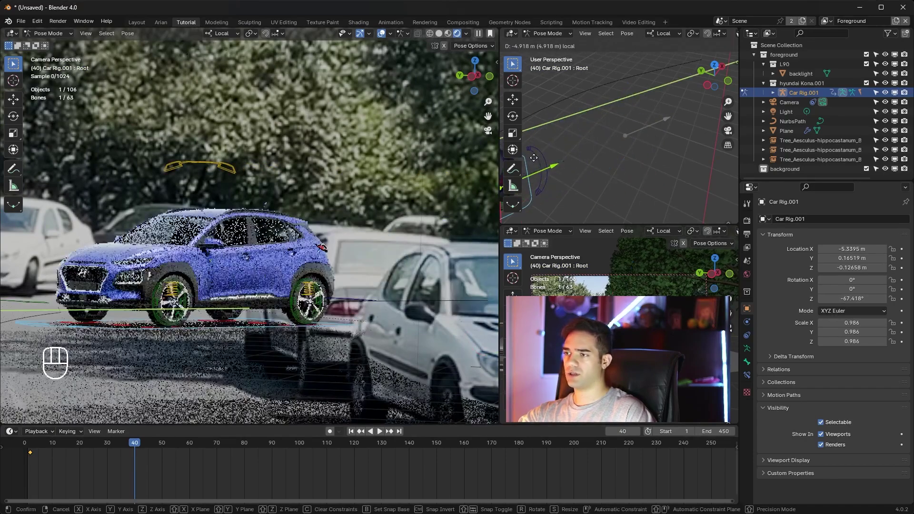
{"action": "left_click", "coordinate": [533, 158]}
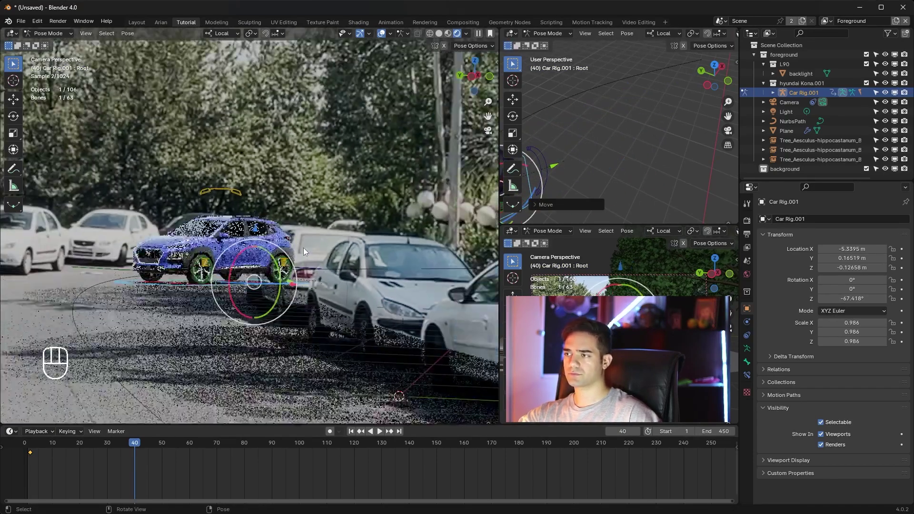
{"action": "middle_click_drag", "start_coordinate": [299, 246], "coordinate": [398, 230], "text": "shift"}
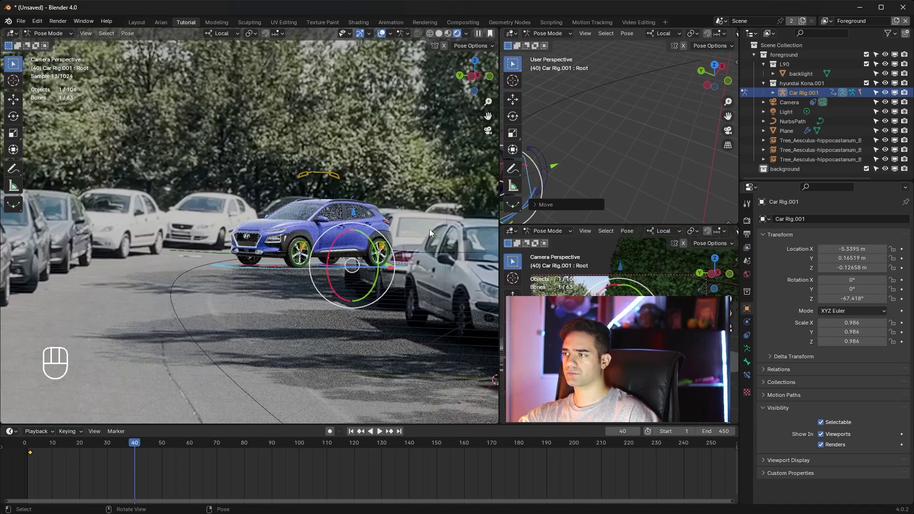
{"action": "key", "text": "g"}
{"action": "key", "text": "y"}
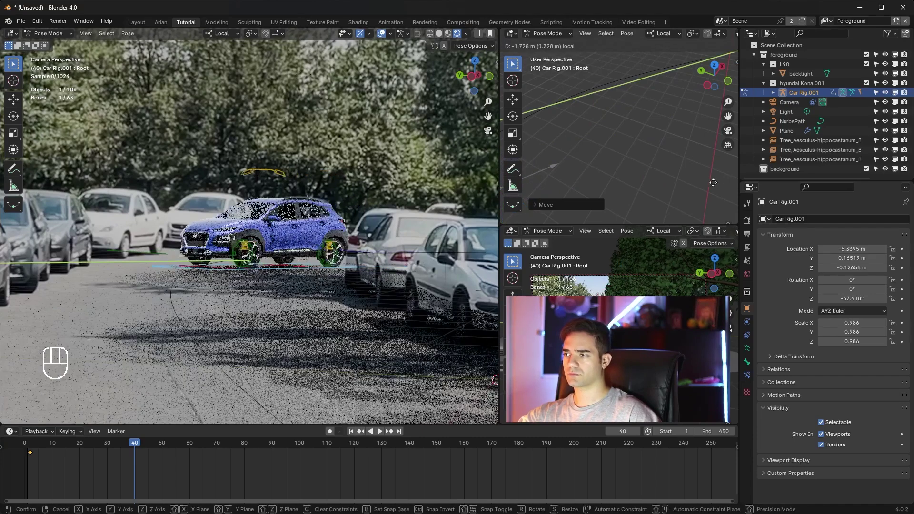
{"action": "left_click", "coordinate": [687, 185]}
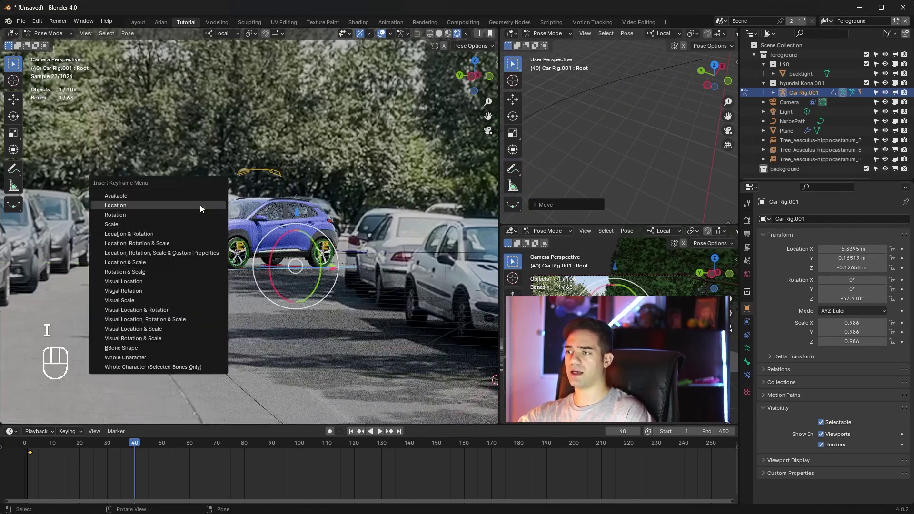
- Insert a Location keyframe for the Root bone at frame 40 and play the animation from around frame 10
{"action": "key", "text": "i"}
{"action": "left_click", "coordinate": [191, 205]}
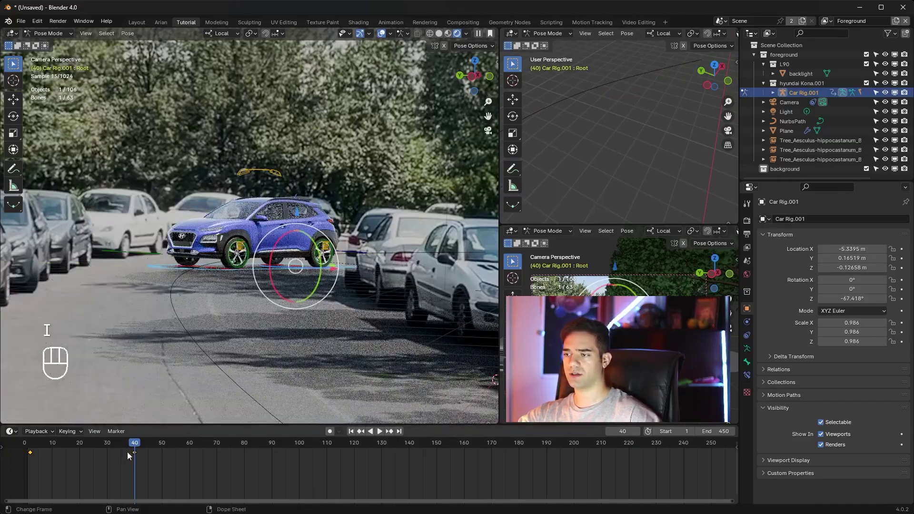
{"action": "left_click", "coordinate": [52, 444]}
{"action": "key", "text": "space"}
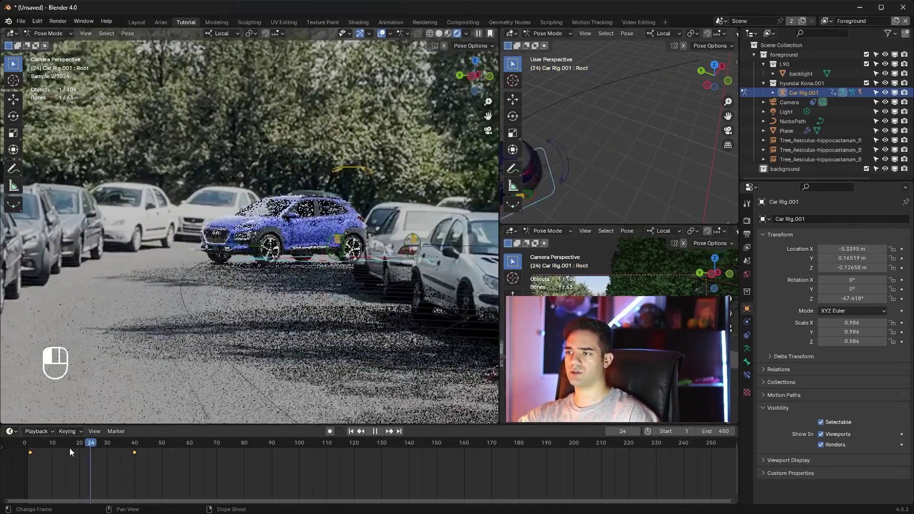
- Play the animation from near the start, and move the Root bone's keyframe from frame 40 to frame 70
{"action": "left_click", "coordinate": [35, 449]}
{"action": "key", "text": "space"}
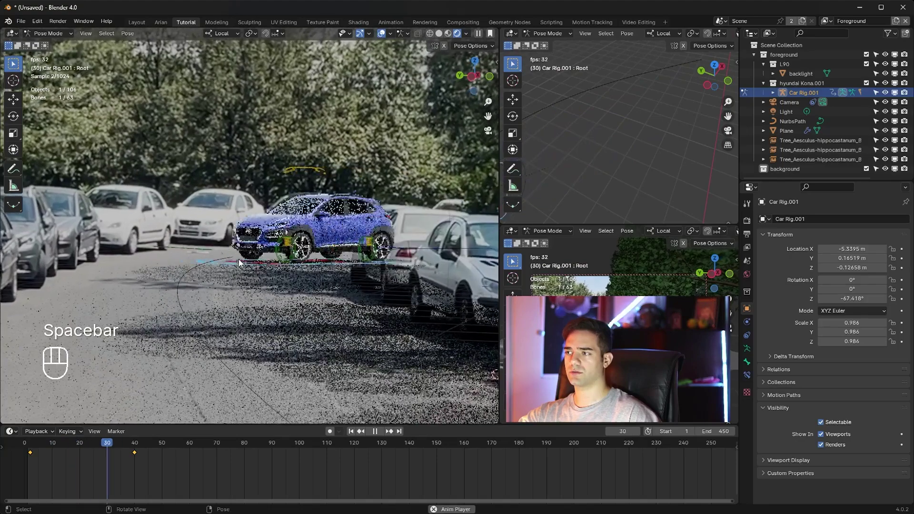
{"action": "key", "text": "space"}
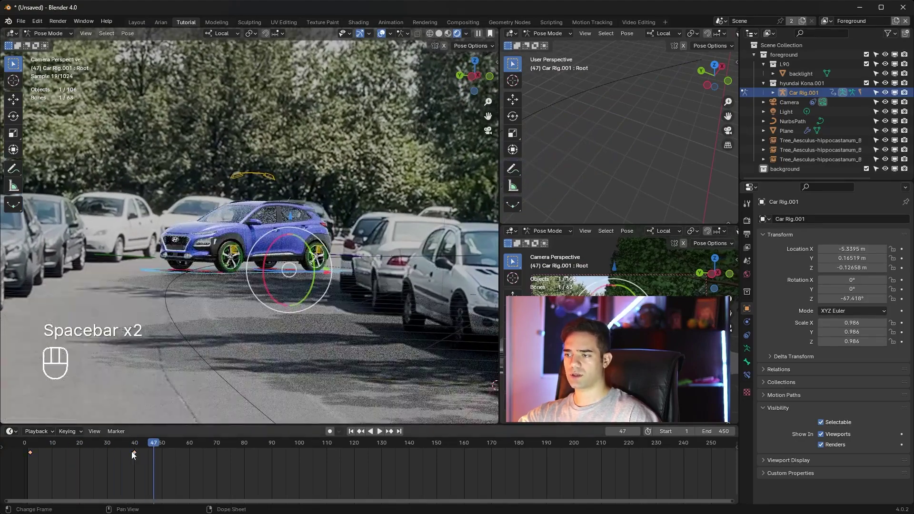
{"action": "left_click_drag", "start_coordinate": [133, 453], "coordinate": [219, 456]}
- Replay the retimed animation from frame 3, and insert a keyframe for the Root bone at frame 10
{"action": "left_click", "coordinate": [32, 452]}
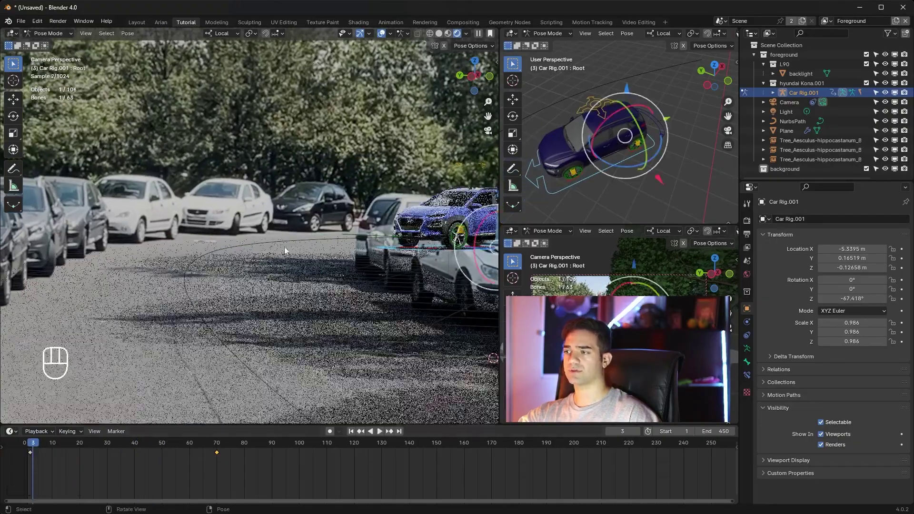
{"action": "key", "text": "space"}
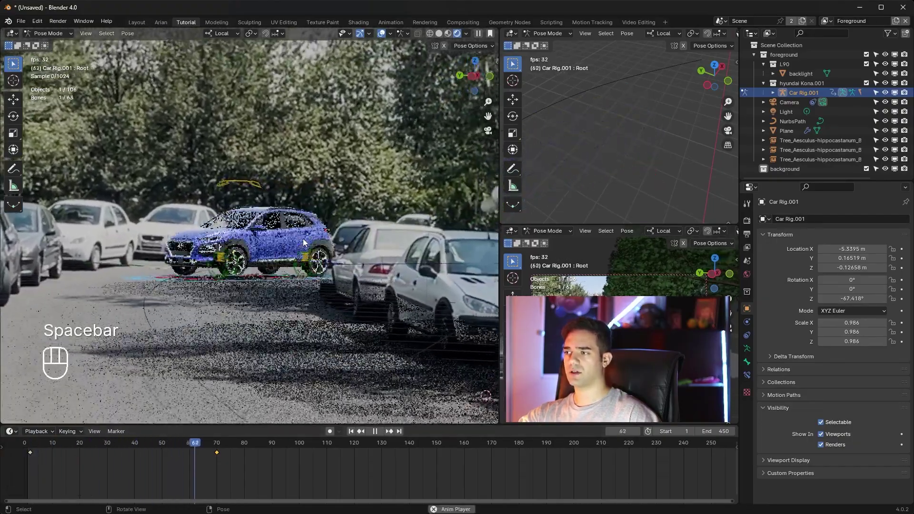
{"action": "key", "text": "space"}
{"action": "key", "text": "Escape"}
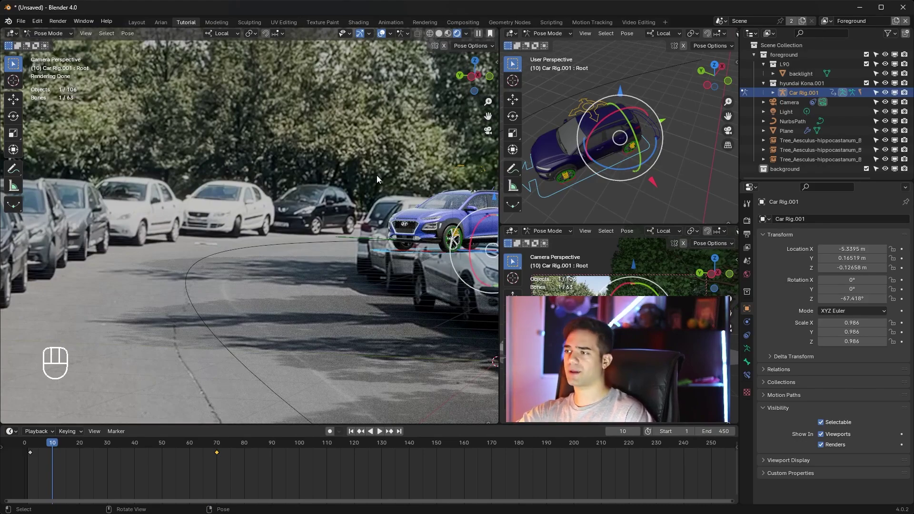
{"action": "key", "text": "i"}
{"action": "left_click", "coordinate": [319, 184]}
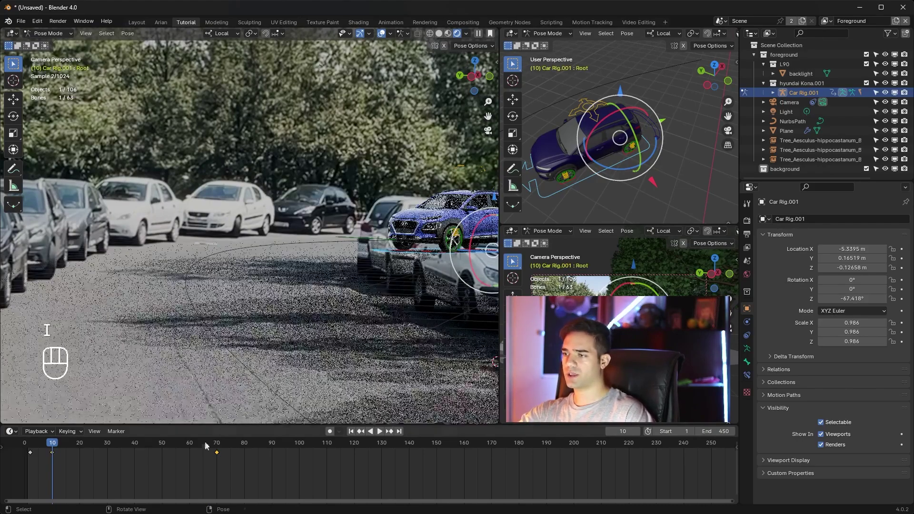
- Go to frame 60, rotate the Root bone so the car turns toward the camera, and insert a keyframe there
{"action": "left_click_drag", "start_coordinate": [69, 445], "coordinate": [189, 457]}
{"action": "key", "text": "shift+space"}
{"action": "key", "text": "r"}
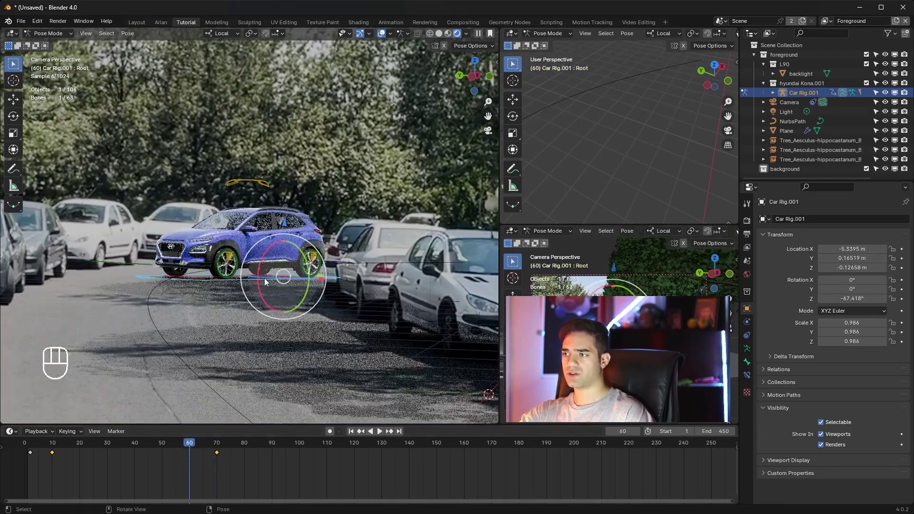
{"action": "mouse_move", "coordinate": [595, 159]}
{"action": "middle_mouse_down", "text": "shift"}
{"action": "mouse_move", "coordinate": [539, 113]}
{"action": "mouse_move", "coordinate": [556, 66]}
{"action": "mouse_move", "coordinate": [527, 96]}
{"action": "mouse_move", "coordinate": [571, 165]}
{"action": "mouse_move", "coordinate": [528, 72]}
{"action": "mouse_move", "coordinate": [589, 153]}
{"action": "mouse_move", "coordinate": [655, 147]}
{"action": "mouse_move", "coordinate": [678, 126]}
{"action": "mouse_move", "coordinate": [539, 87]}
{"action": "mouse_move", "coordinate": [584, 78]}
{"action": "mouse_move", "coordinate": [631, 156]}
{"action": "mouse_move", "coordinate": [581, 165]}
{"action": "mouse_move", "coordinate": [602, 156]}
{"action": "middle_mouse_up", "text": "shift"}
{"action": "left_click_drag", "start_coordinate": [595, 159], "coordinate": [612, 161]}
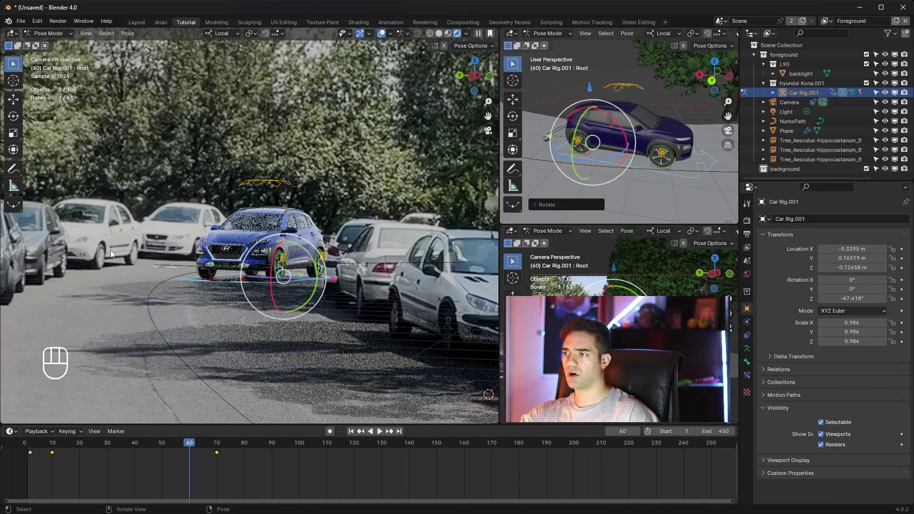
{"action": "key", "text": "i"}
{"action": "left_click", "coordinate": [259, 222]}
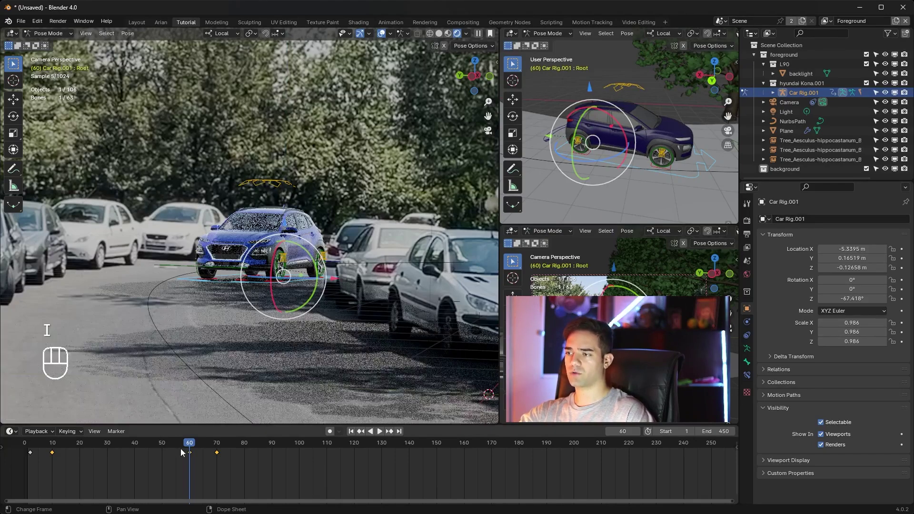
- Try moving the Root bone forward along its local Y axis at frame 120
{"action": "left_click_drag", "start_coordinate": [181, 449], "coordinate": [354, 445]}
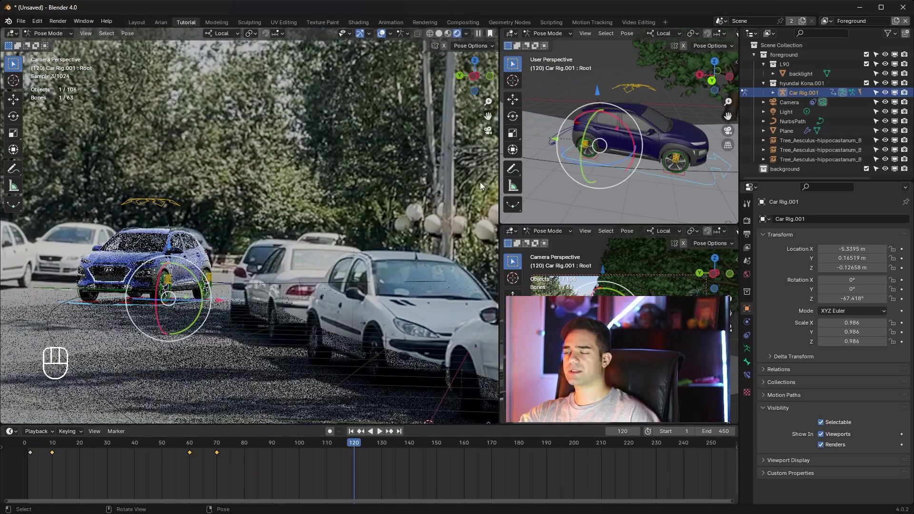
{"action": "key", "text": "g"}
{"action": "key", "text": "y"}
{"action": "left_click", "coordinate": [589, 134]}
{"action": "key", "text": "shift+space"}
{"action": "key", "text": "r"}
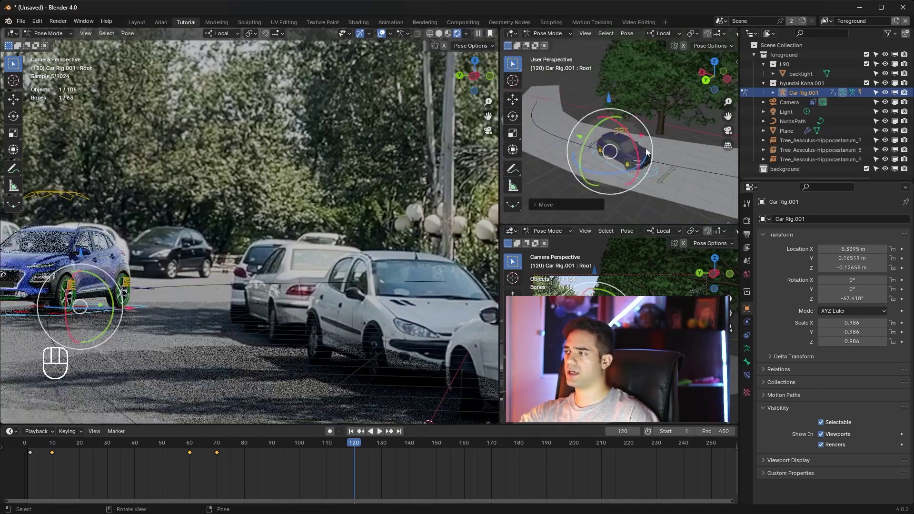
- At frame 100, turn the Root bone toward the camera and advance it about 3 m along local Y, keyframing Location & Rotation
{"action": "scroll", "coordinate": [610, 166], "scroll_direction": "down", "scroll_amount": 20, "text": "alt"}
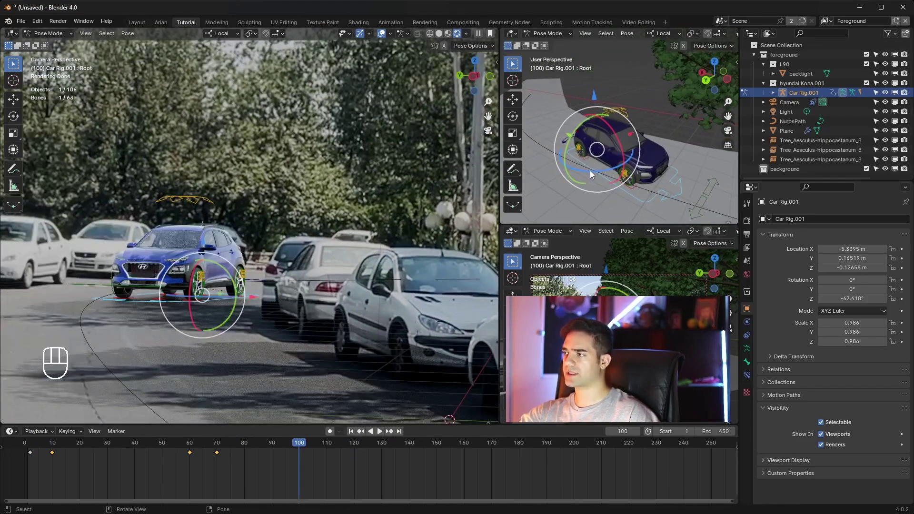
{"action": "left_click_drag", "start_coordinate": [590, 170], "coordinate": [574, 154]}
{"action": "middle_click_drag", "start_coordinate": [570, 138], "coordinate": [600, 143]}
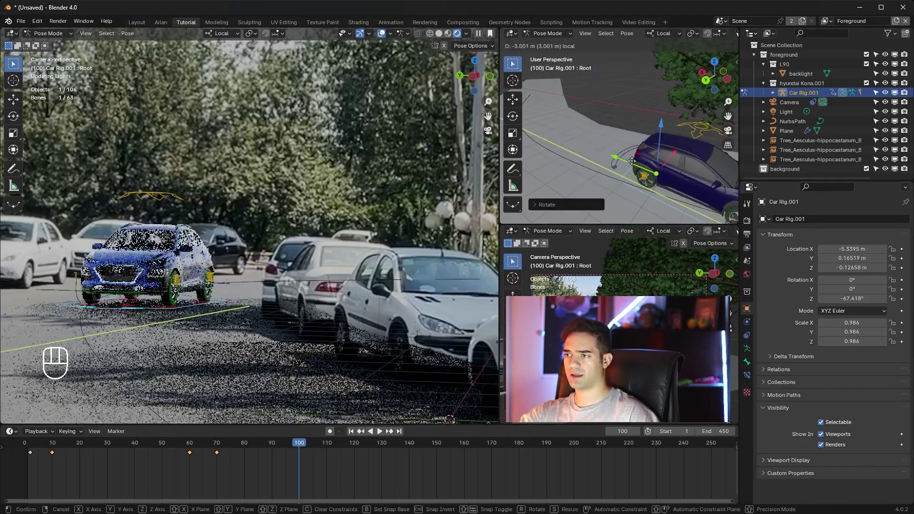
{"action": "middle_click_drag", "start_coordinate": [249, 217], "coordinate": [351, 205], "text": "shift"}
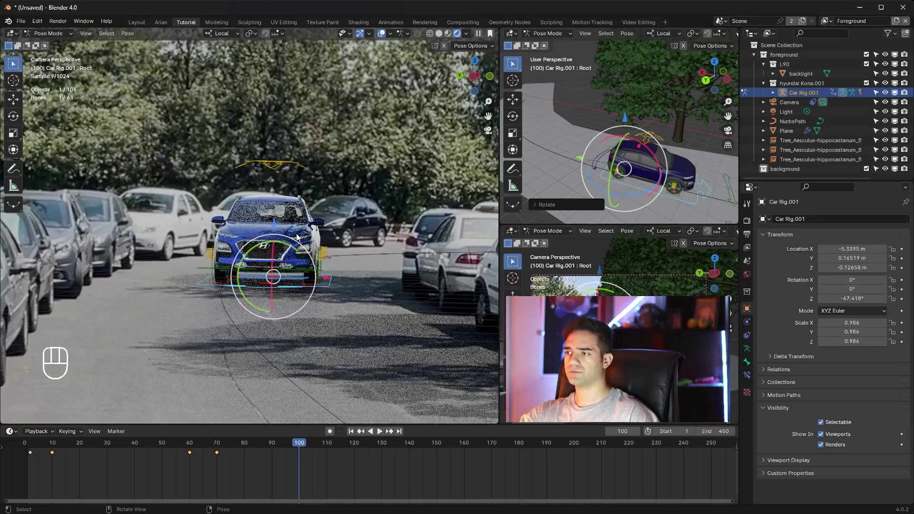
{"action": "key", "text": "i"}
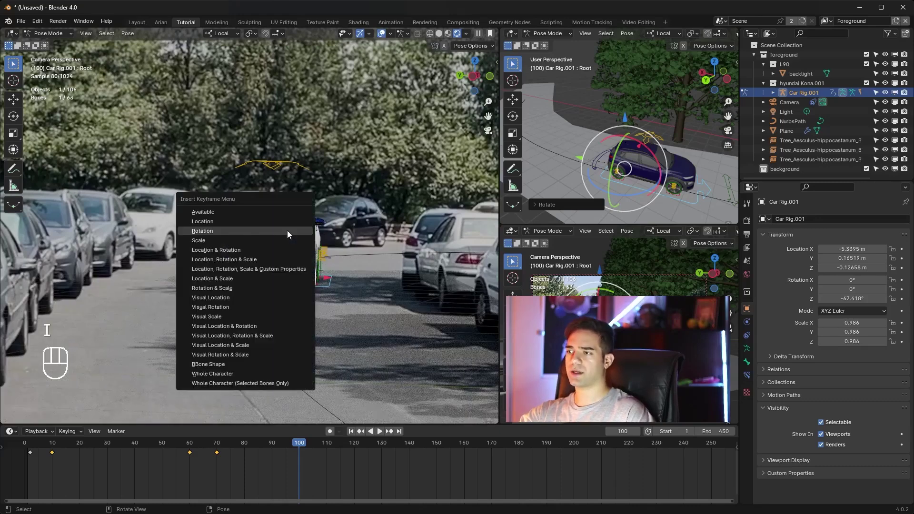
{"action": "left_click", "coordinate": [206, 253]}
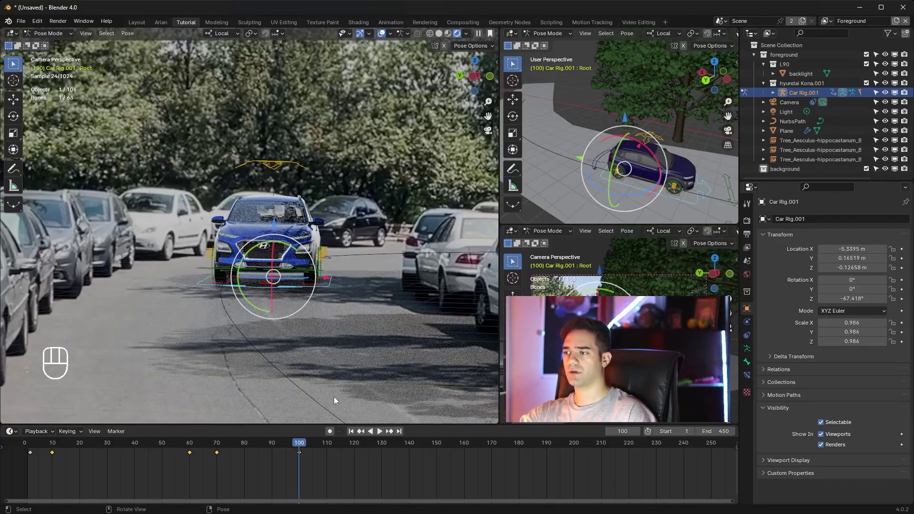
- Review the car's motion around frame 100 and clear the bone selection
{"action": "left_click_drag", "start_coordinate": [300, 445], "coordinate": [296, 473]}
{"action": "key", "text": "space"}
{"action": "key", "text": "space"}
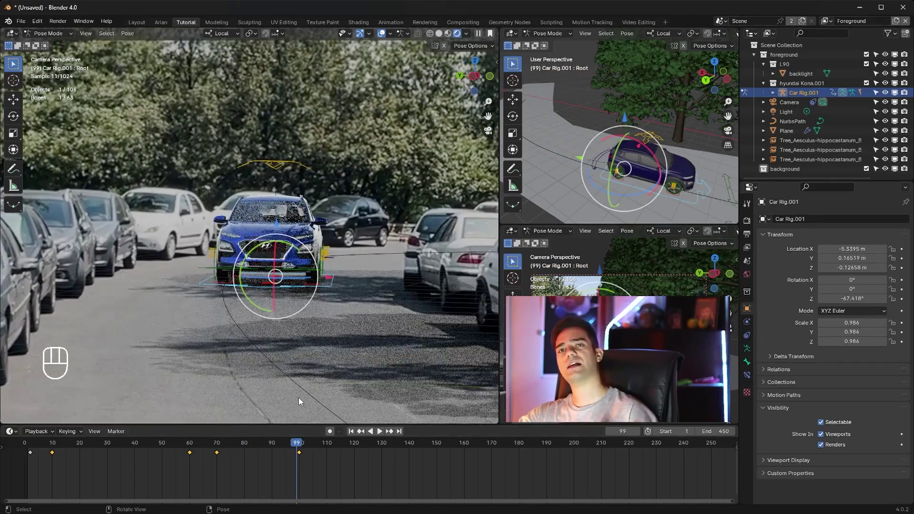
{"action": "left_click", "coordinate": [368, 253]}
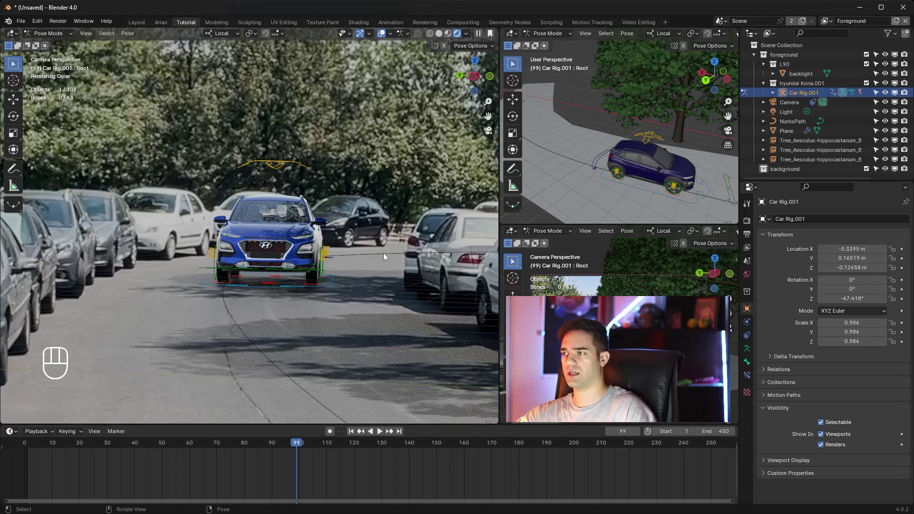
- Reselect the Root bone, go to frame 140, and move it forward along its local Y axis down the road
{"action": "middle_click_drag", "start_coordinate": [561, 184], "coordinate": [653, 134]}
{"action": "left_click", "coordinate": [632, 133]}
{"action": "left_click_drag", "start_coordinate": [323, 444], "coordinate": [412, 446]}
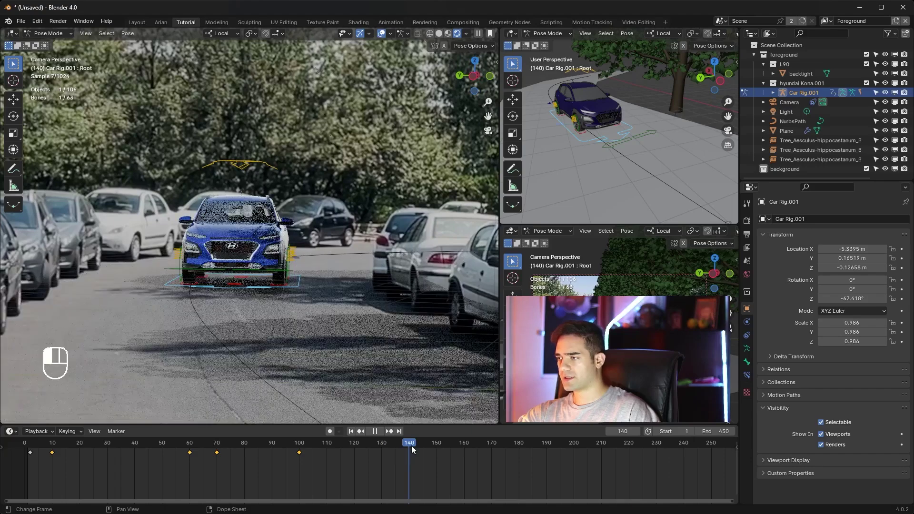
{"action": "scroll", "coordinate": [657, 153], "scroll_direction": "down", "scroll_amount": 3}
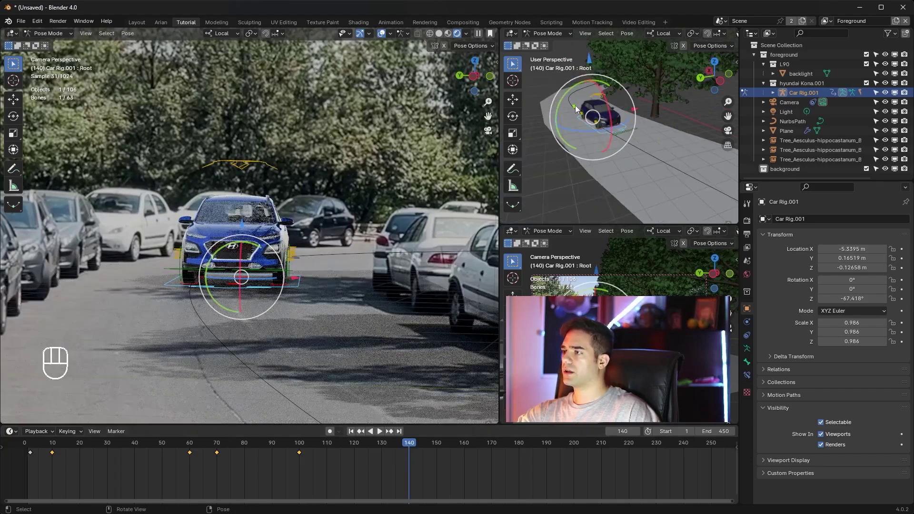
{"action": "left_click_drag", "start_coordinate": [575, 108], "coordinate": [677, 162]}
{"action": "scroll", "coordinate": [677, 162], "scroll_direction": "down", "scroll_amount": 2}
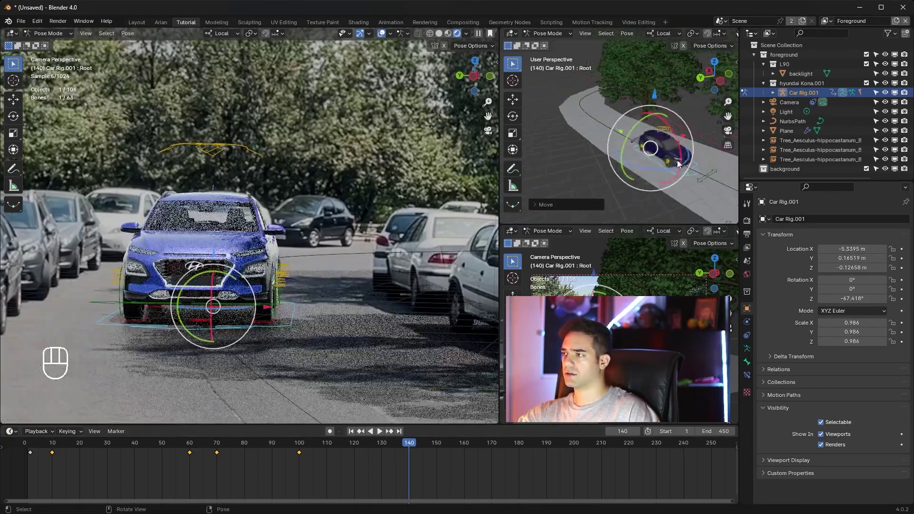
{"action": "middle_click_drag", "start_coordinate": [678, 162], "coordinate": [632, 168], "text": "shift"}
{"action": "left_click_drag", "start_coordinate": [564, 136], "coordinate": [574, 136]}
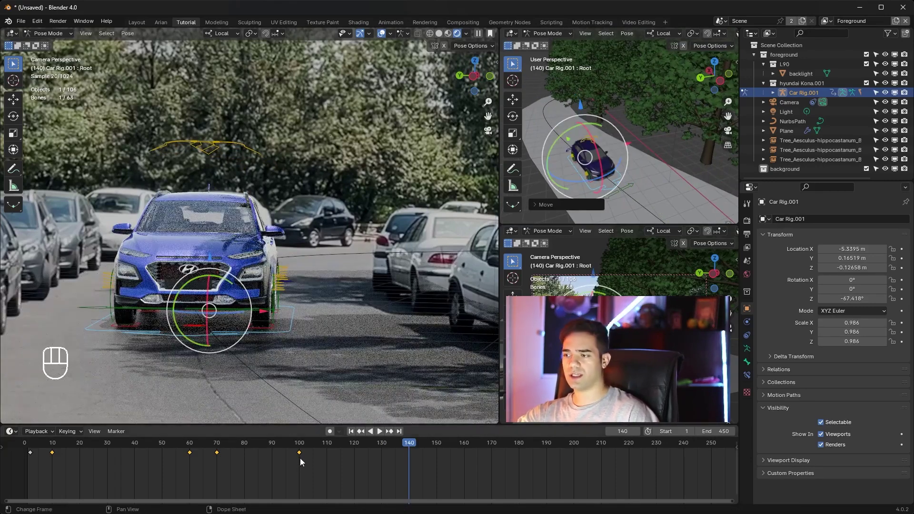
{"action": "left_click", "coordinate": [312, 467]}
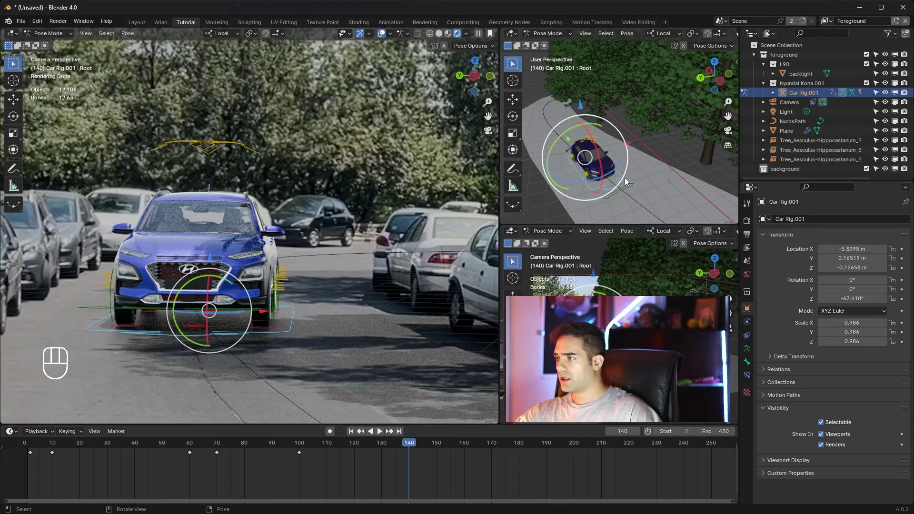
- Adjust the Root bone at frame 140 by moving it farther along local Y and rotating it about 7° around local Z, and insert a keyframe
{"action": "key", "text": "g"}
{"action": "key", "text": "y"}
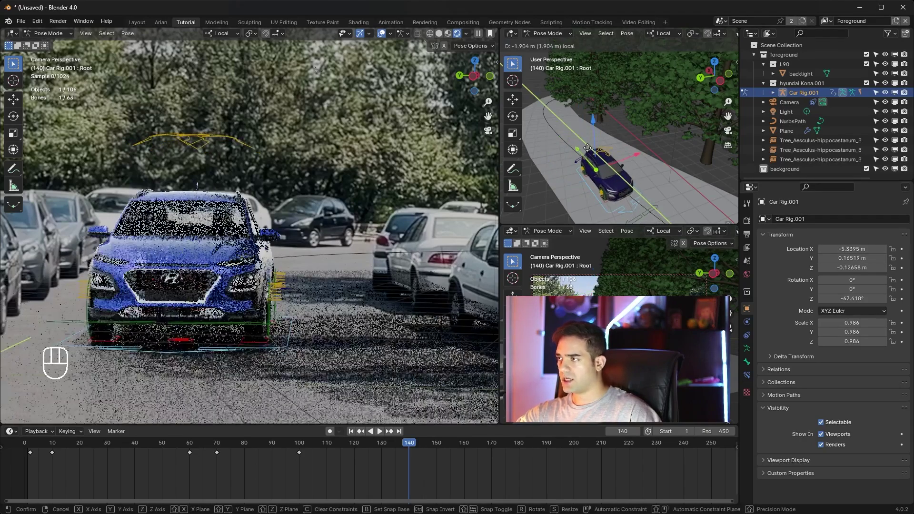
{"action": "left_click", "coordinate": [580, 141]}
{"action": "key", "text": "r"}
{"action": "key", "text": "z"}
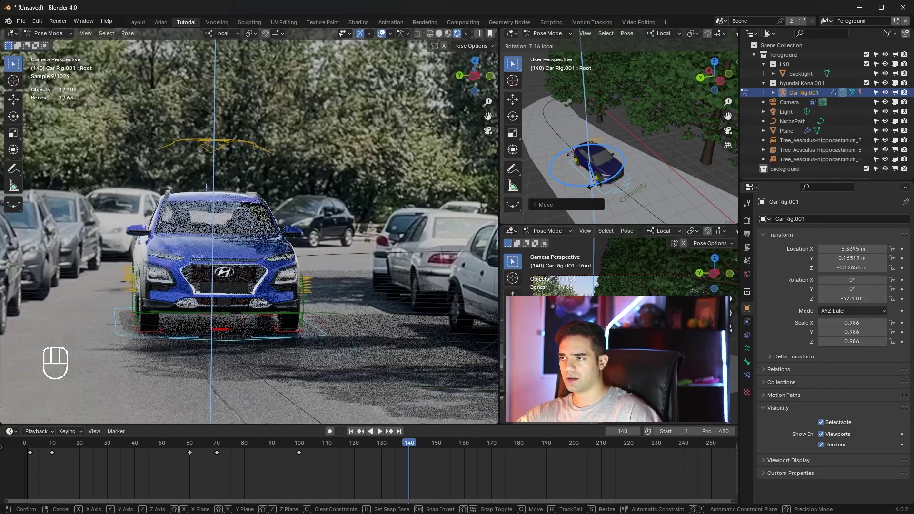
{"action": "left_click", "coordinate": [586, 184]}
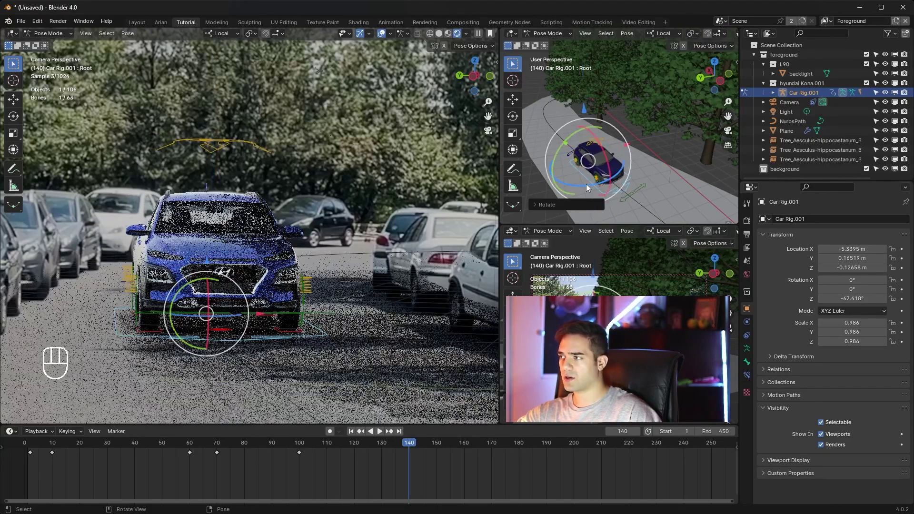
{"action": "key", "text": "i"}
{"action": "left_click", "coordinate": [255, 221]}
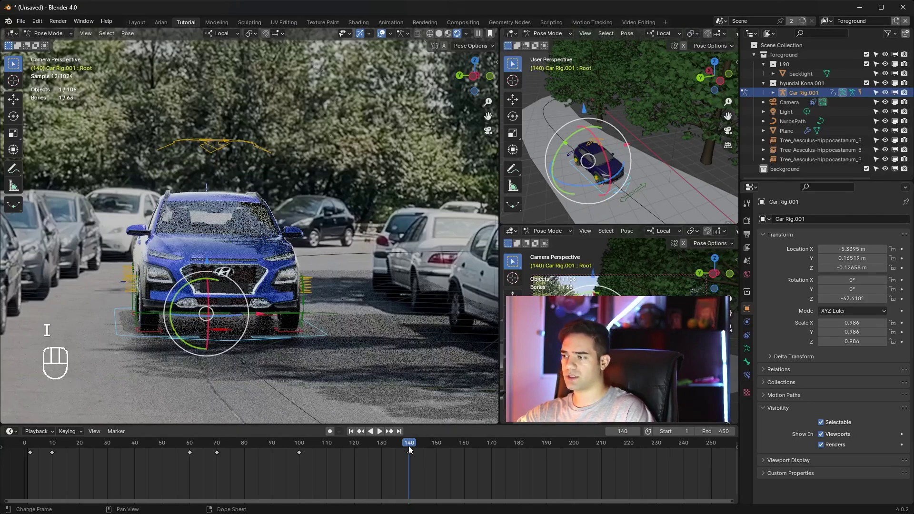
- Try repositioning the Root bone at frame 190, moving it far forward along local Y and slightly sideways
{"action": "key", "text": "space"}
{"action": "left_click_drag", "start_coordinate": [408, 445], "coordinate": [544, 459]}
{"action": "key", "text": "space"}
{"action": "scroll", "coordinate": [329, 292], "scroll_direction": "down", "scroll_amount": 2}
{"action": "scroll", "coordinate": [344, 260], "scroll_direction": "down", "scroll_amount": 3}
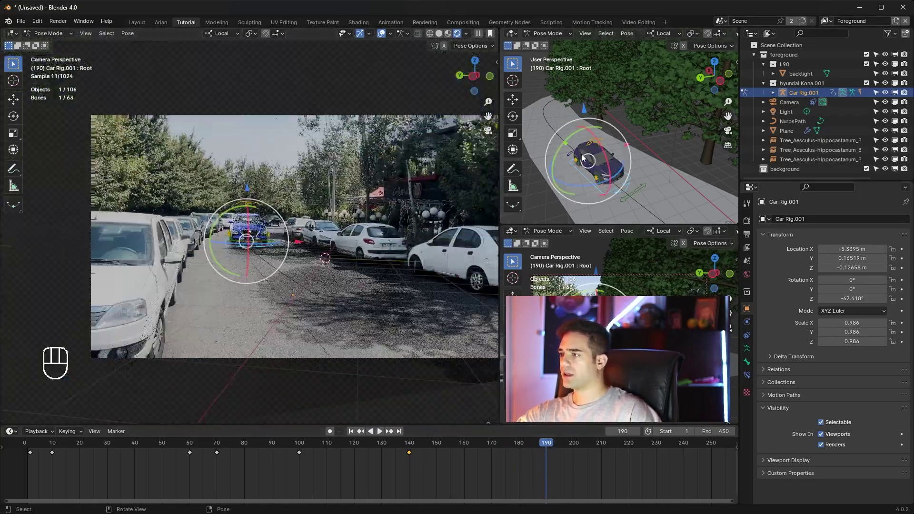
{"action": "key", "text": "g"}
{"action": "key", "text": "y"}
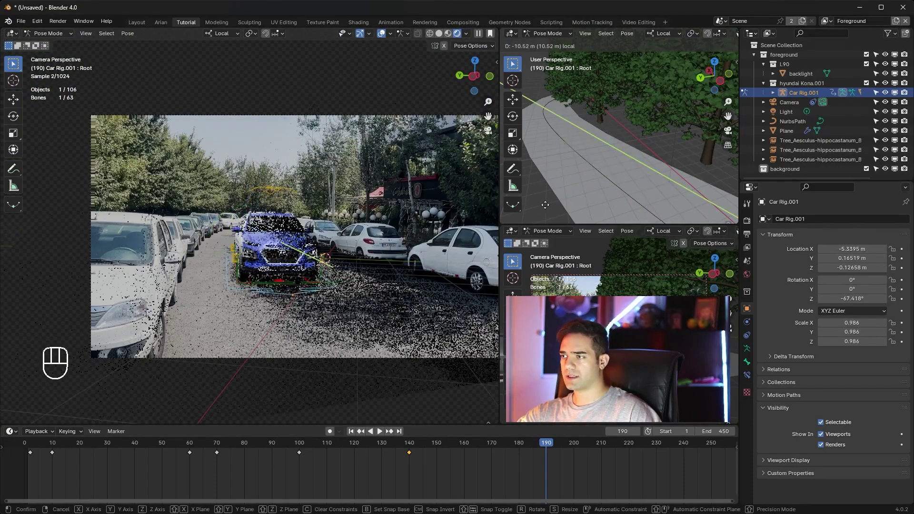
{"action": "left_click", "coordinate": [610, 209]}
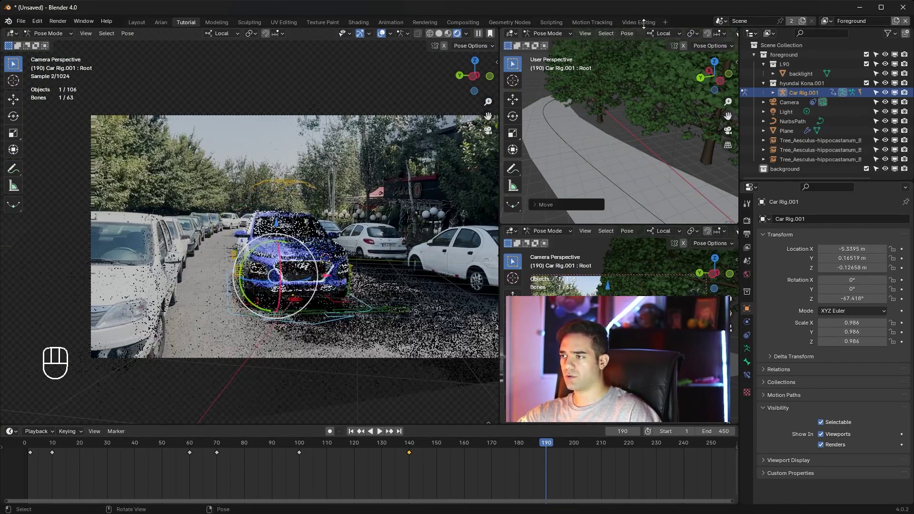
{"action": "middle_click_drag", "start_coordinate": [669, 142], "coordinate": [621, 135], "text": "shift"}
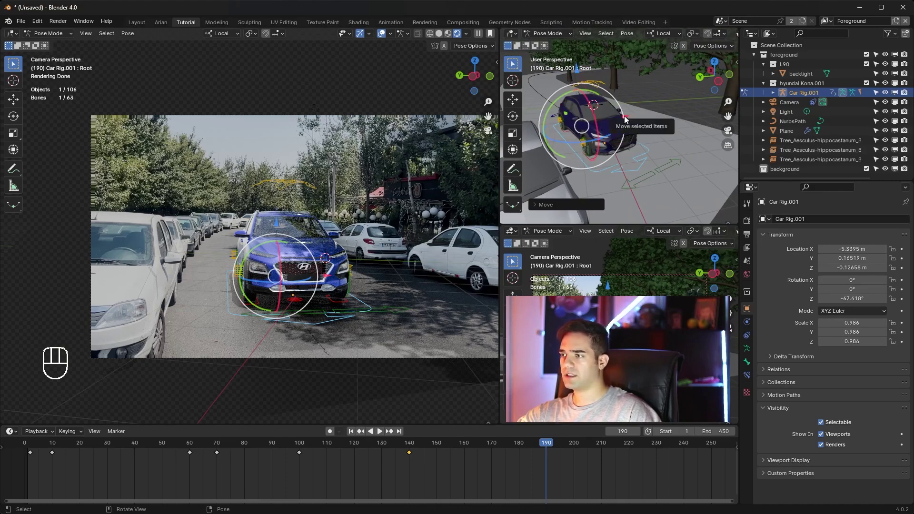
{"action": "left_click_drag", "start_coordinate": [625, 119], "coordinate": [629, 115]}
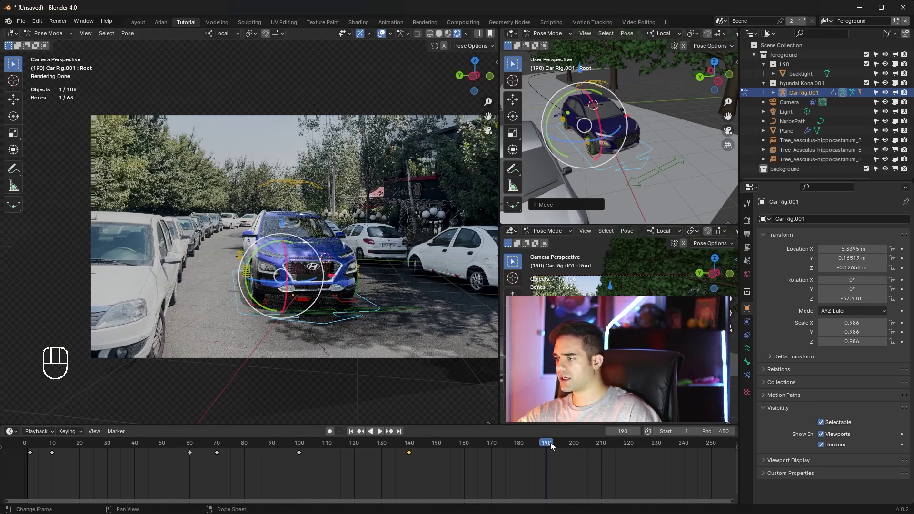
- Go to frame 240 and move the Root bone far along its local Y axis toward the camera, correcting it slightly sideways
{"action": "left_click_drag", "start_coordinate": [550, 443], "coordinate": [685, 458]}
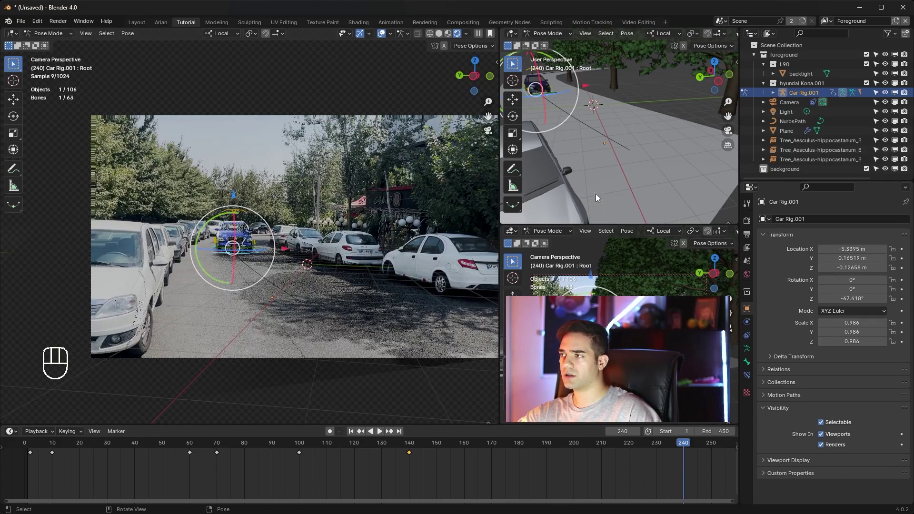
{"action": "scroll", "coordinate": [597, 197], "scroll_direction": "down", "scroll_amount": 4}
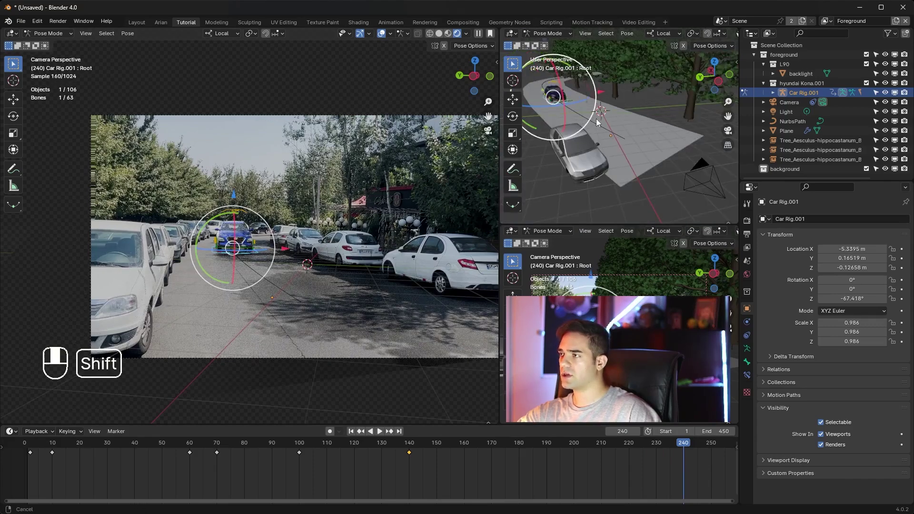
{"action": "middle_click_drag", "start_coordinate": [544, 94], "coordinate": [568, 108], "text": "shift"}
{"action": "left_click_drag", "start_coordinate": [560, 103], "coordinate": [652, 151]}
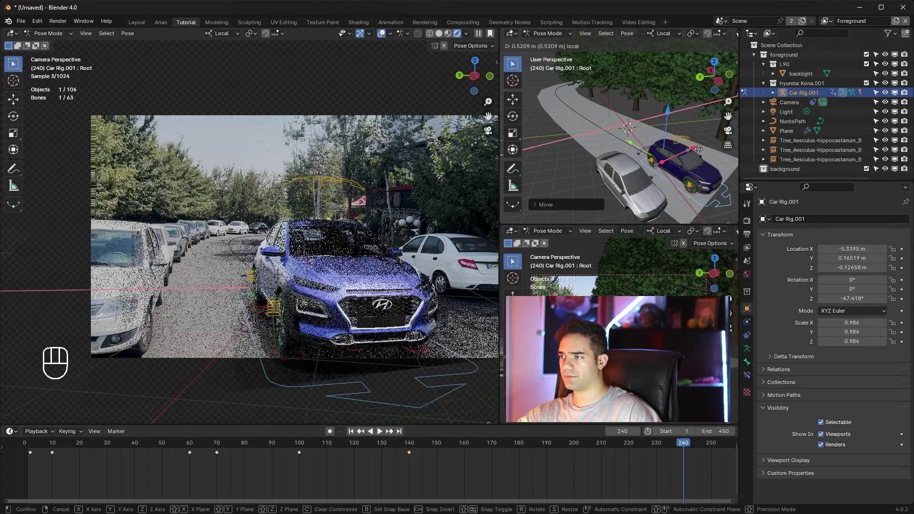
{"action": "left_click_drag", "start_coordinate": [630, 142], "coordinate": [555, 221]}
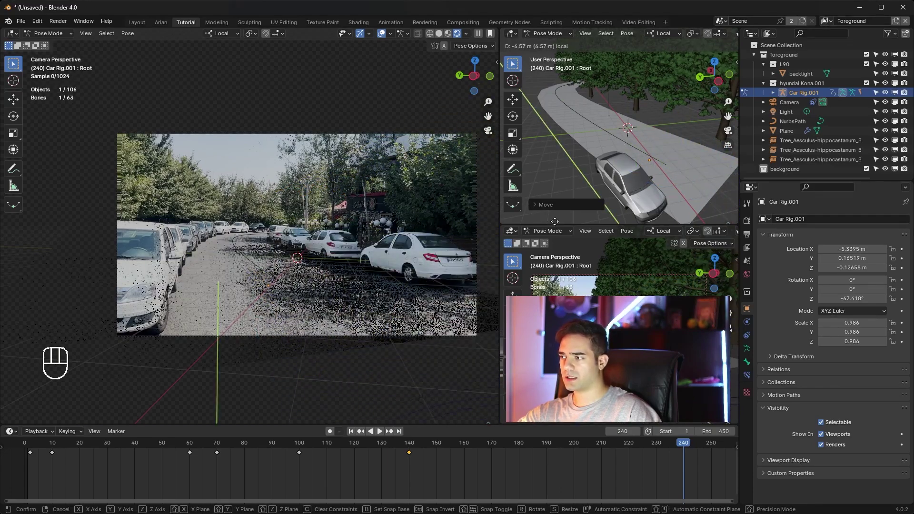
{"action": "left_click_drag", "start_coordinate": [609, 67], "coordinate": [609, 67]}
{"action": "left_click", "coordinate": [610, 67]}
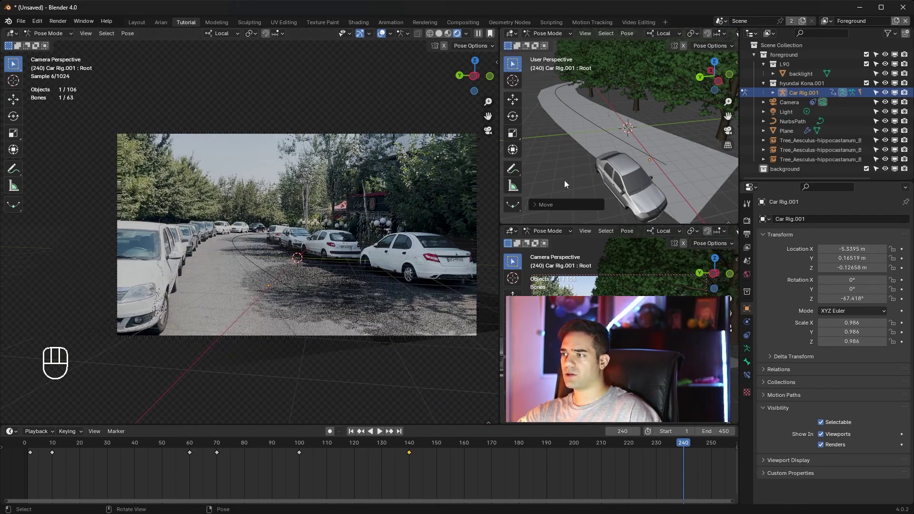
{"action": "middle_click_drag", "start_coordinate": [564, 180], "coordinate": [635, 142], "text": "shift"}
{"action": "scroll", "coordinate": [606, 147], "scroll_direction": "up", "scroll_amount": 3}
{"action": "scroll", "coordinate": [635, 141], "scroll_direction": "down", "scroll_amount": 4}
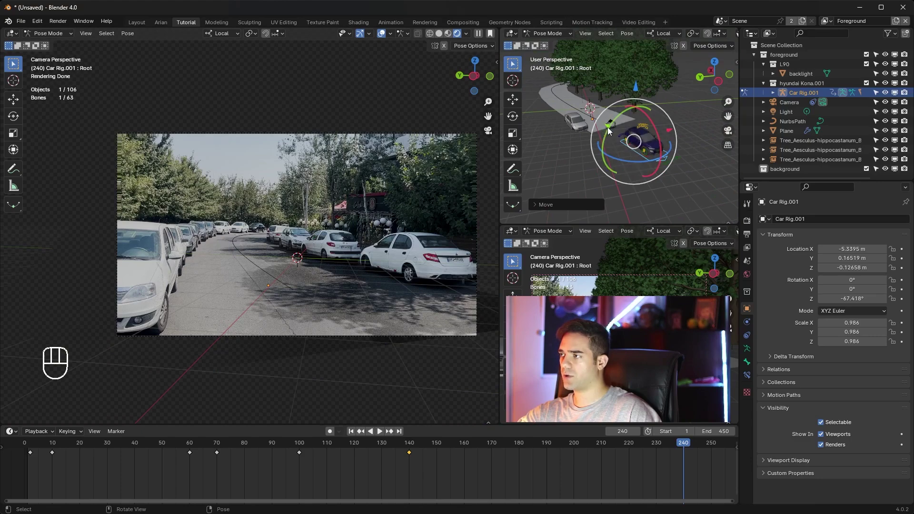
- Move the Root bone farther along local Y, well past the parked car, and insert a keyframe at frame 240
{"action": "left_click_drag", "start_coordinate": [609, 129], "coordinate": [612, 135]}
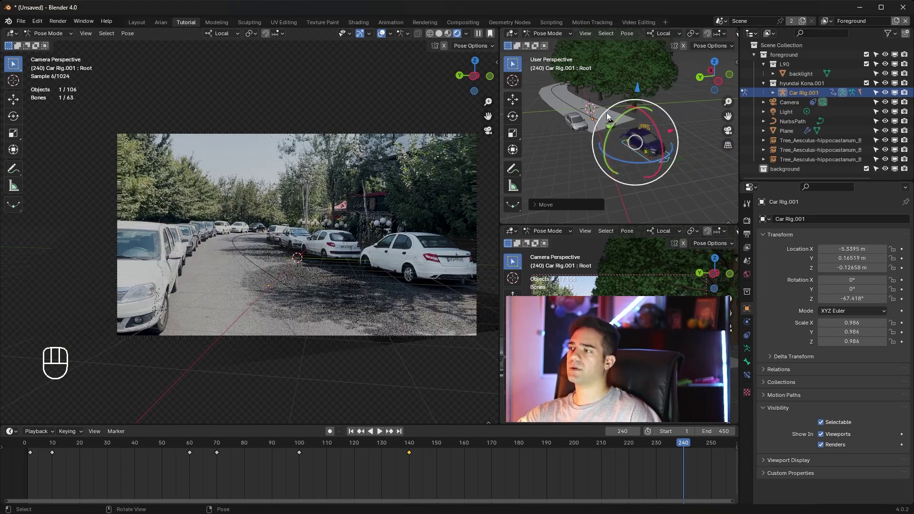
{"action": "middle_click_drag", "start_coordinate": [610, 126], "coordinate": [635, 177]}
{"action": "key", "text": "g"}
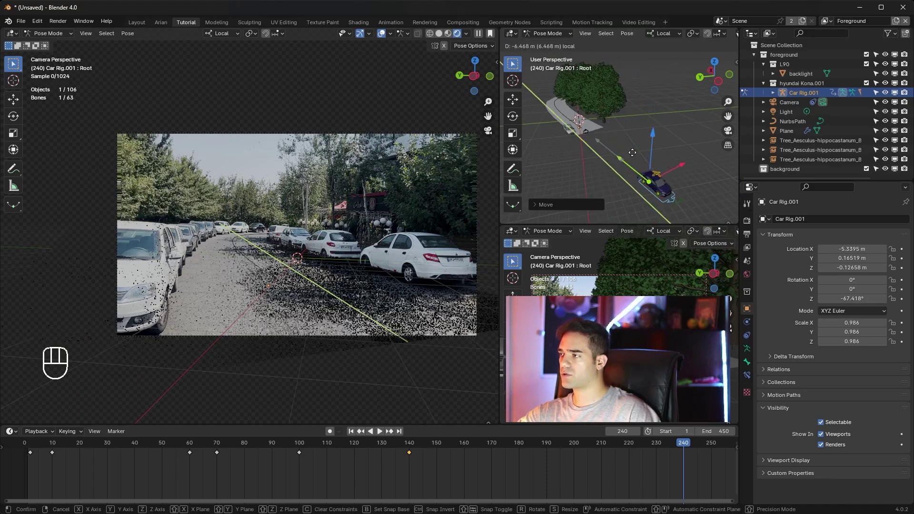
{"action": "key", "text": "y"}
{"action": "left_click", "coordinate": [643, 161]}
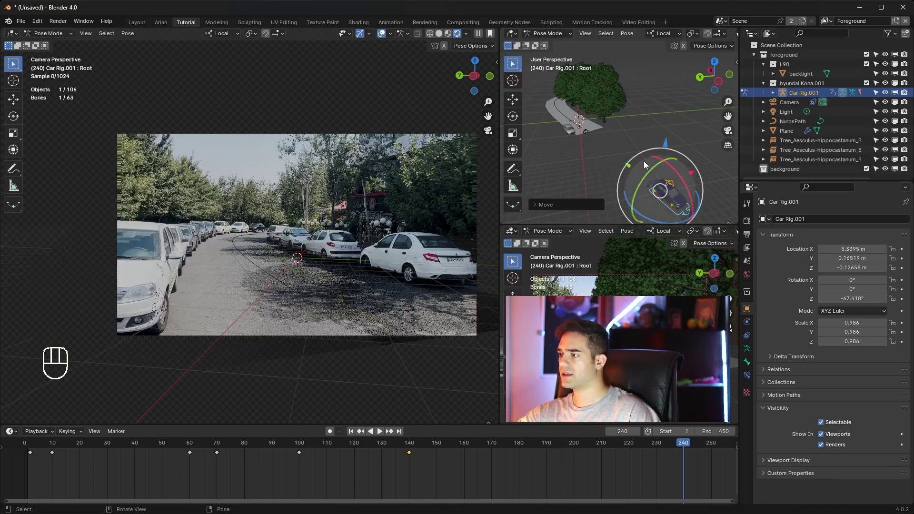
{"action": "key", "text": "i"}
{"action": "left_click", "coordinate": [316, 235]}
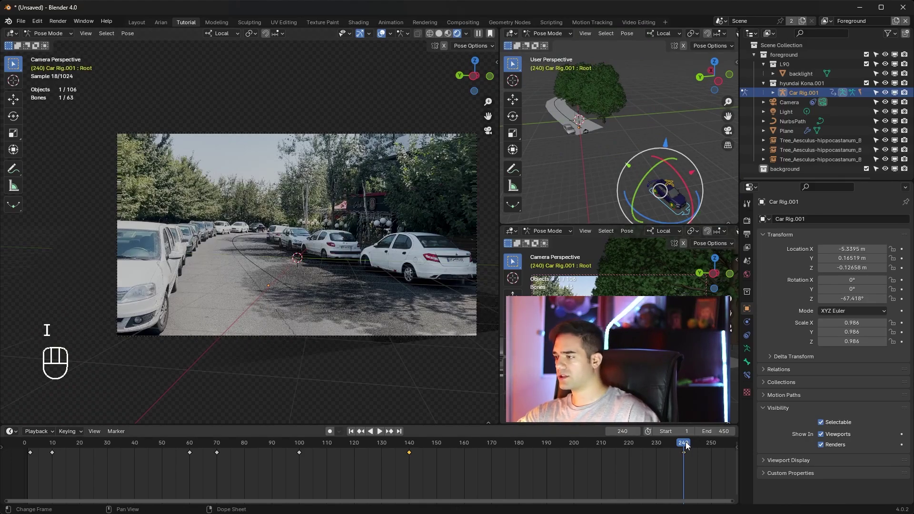
- Retime the Root bone's last keyframe to frame 320
{"action": "left_click_drag", "start_coordinate": [686, 445], "coordinate": [102, 444]}
{"action": "scroll", "coordinate": [101, 444], "scroll_direction": "down", "scroll_amount": 3}
{"action": "left_click", "coordinate": [533, 447]}
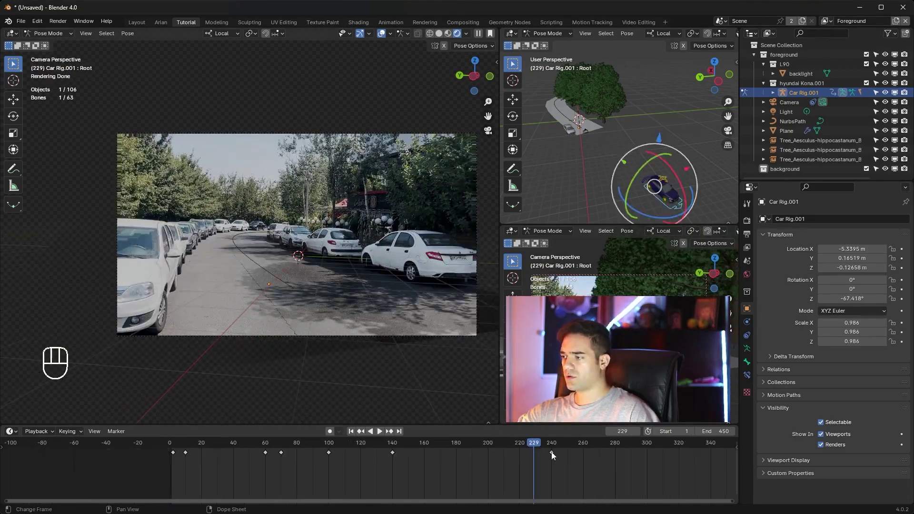
{"action": "left_click_drag", "start_coordinate": [552, 452], "coordinate": [682, 467]}
- Play back and scrub the car animation to check its speed and motion between the early keyframes and the last one
{"action": "left_click_drag", "start_coordinate": [548, 447], "coordinate": [487, 455]}
{"action": "key", "text": "space"}
{"action": "key", "text": "space"}
{"action": "key", "text": "space"}
{"action": "key", "text": "space"}
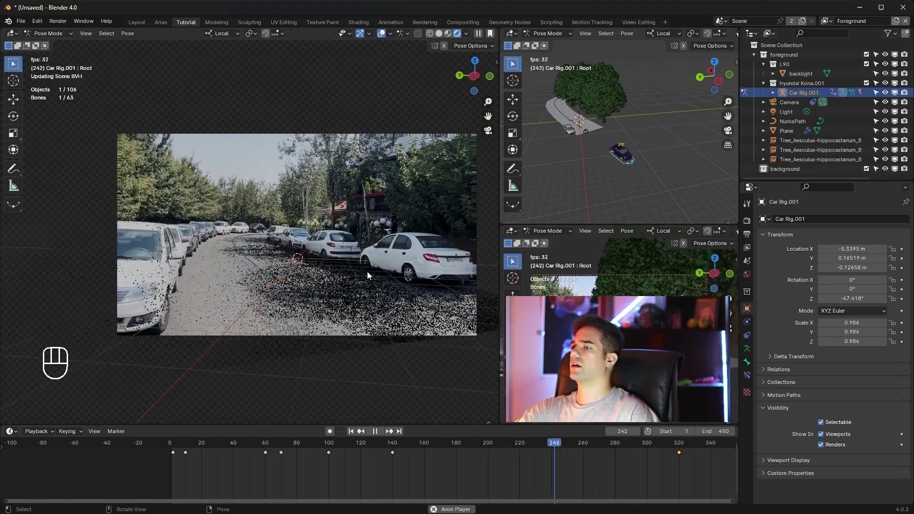
{"action": "key", "text": "space"}
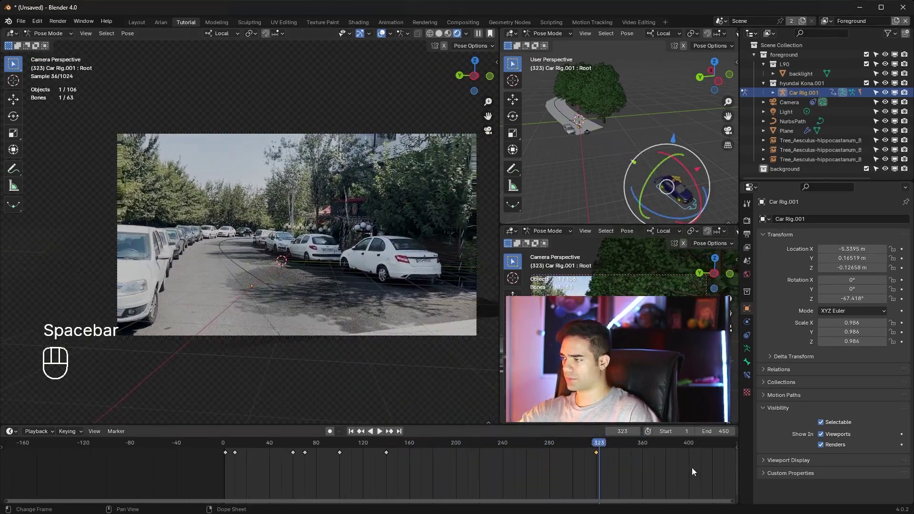
{"action": "scroll", "coordinate": [704, 456], "scroll_direction": "down", "scroll_amount": 3}
{"action": "scroll", "coordinate": [650, 485], "scroll_direction": "up", "scroll_amount": 1}
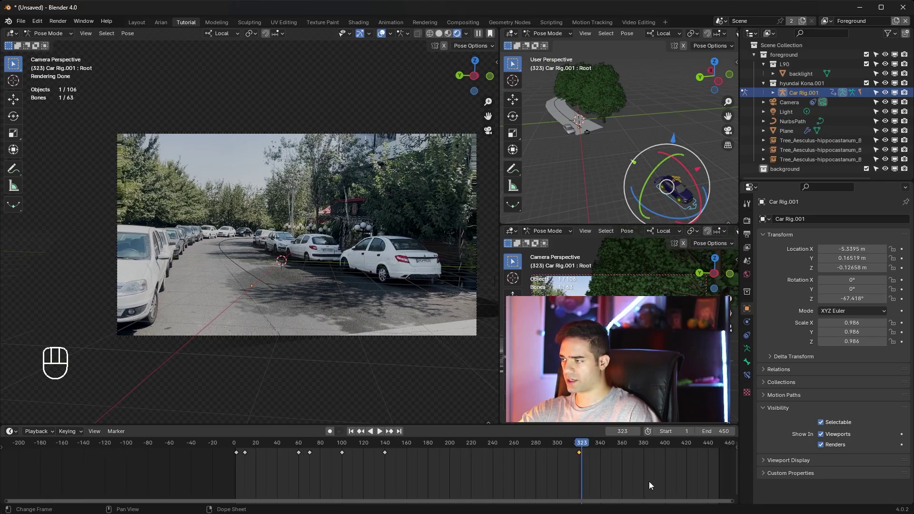
{"action": "left_click", "coordinate": [623, 443]}
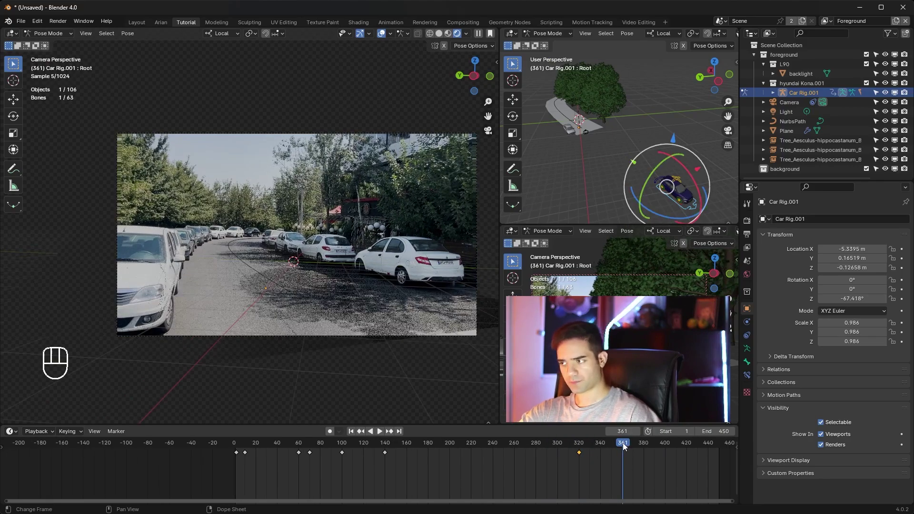
{"action": "left_click", "coordinate": [481, 445]}
{"action": "key", "text": "space"}
{"action": "left_click_drag", "start_coordinate": [481, 453], "coordinate": [311, 450]}
{"action": "key", "text": "space"}
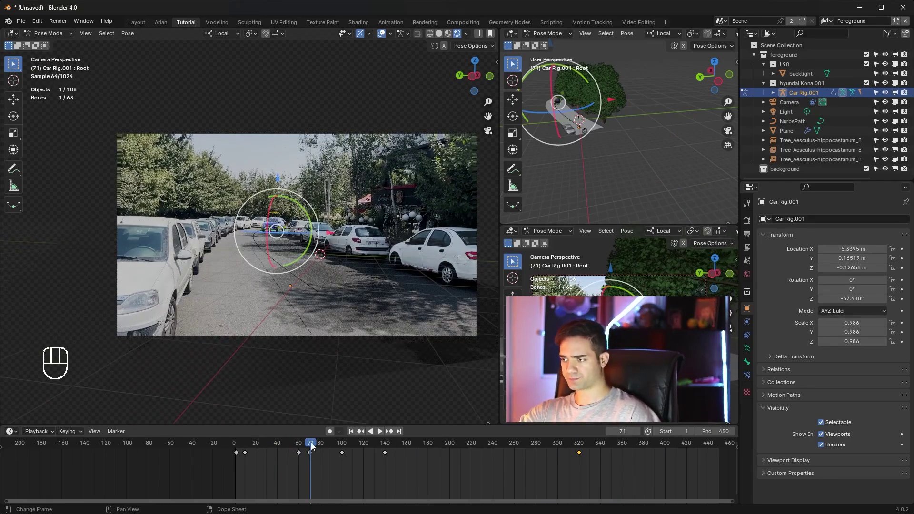
{"action": "left_click_drag", "start_coordinate": [312, 445], "coordinate": [430, 445]}
{"action": "key", "text": "space"}
{"action": "key", "text": "space"}
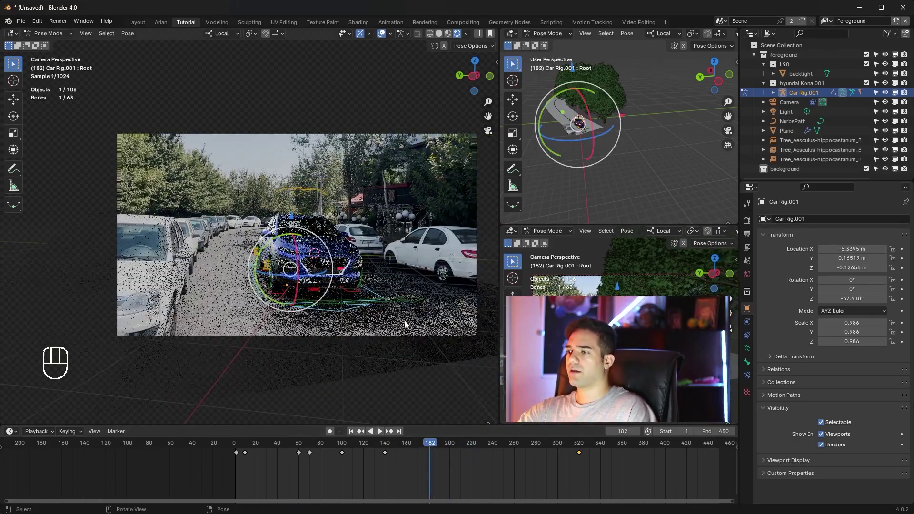
- Show the render settings down to Motion Blur and Film, and go to frame 189
{"action": "left_click", "coordinate": [746, 221]}
{"action": "scroll", "coordinate": [787, 310], "scroll_direction": "down", "scroll_amount": 12}
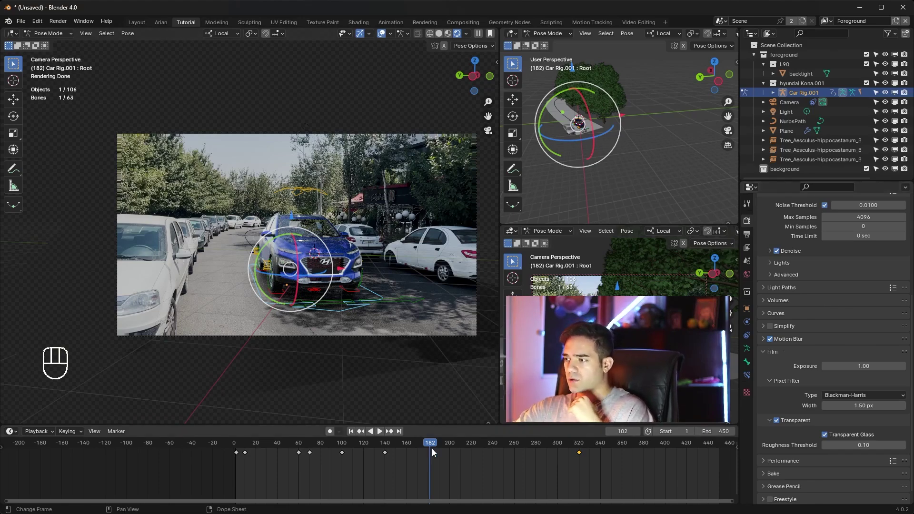
{"action": "mouse_move", "coordinate": [432, 449]}
{"action": "left_mouse_down"}
{"action": "mouse_move", "coordinate": [461, 442]}
{"action": "mouse_move", "coordinate": [438, 443]}
{"action": "left_mouse_up"}
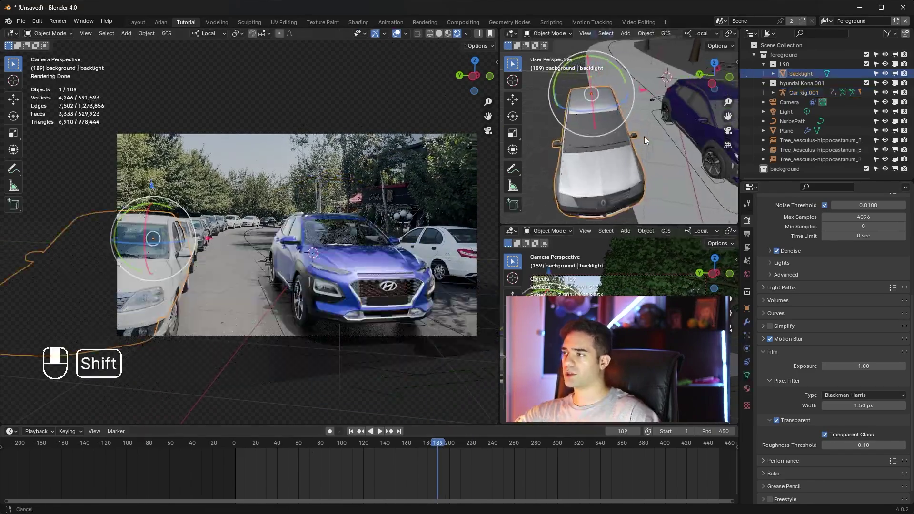
- Inspect the parked car, the blue car's body and a tree at frame 189, clear the selection, and examine the blue car up close
{"action": "middle_click_drag", "start_coordinate": [645, 136], "coordinate": [642, 139], "text": "shift"}
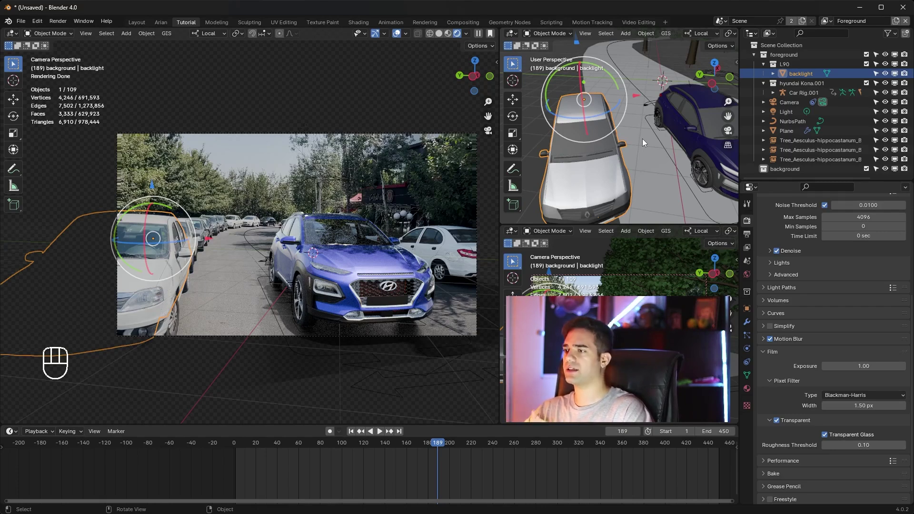
{"action": "left_click", "coordinate": [289, 265]}
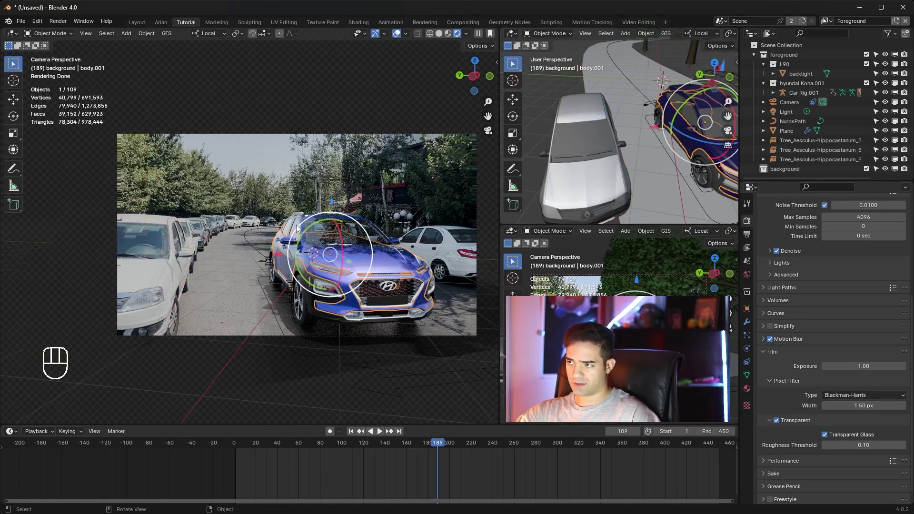
{"action": "left_click", "coordinate": [318, 72]}
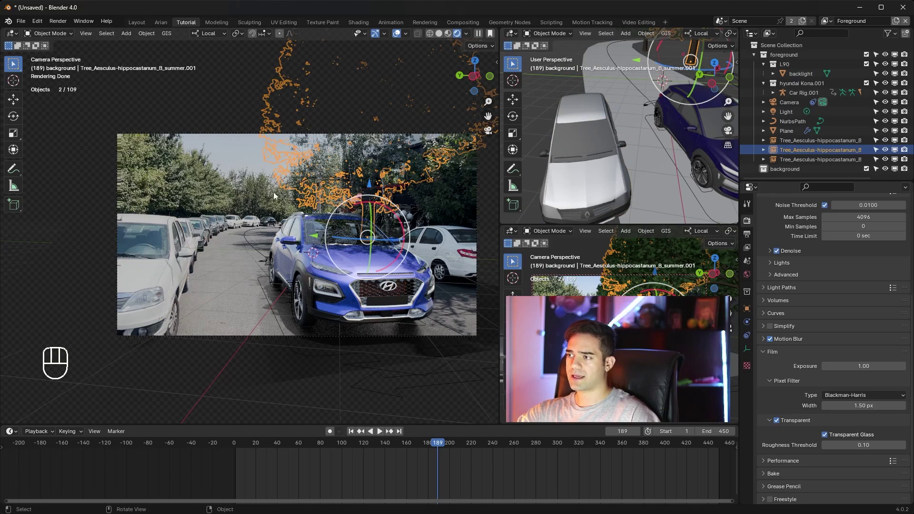
{"action": "left_click", "coordinate": [229, 92]}
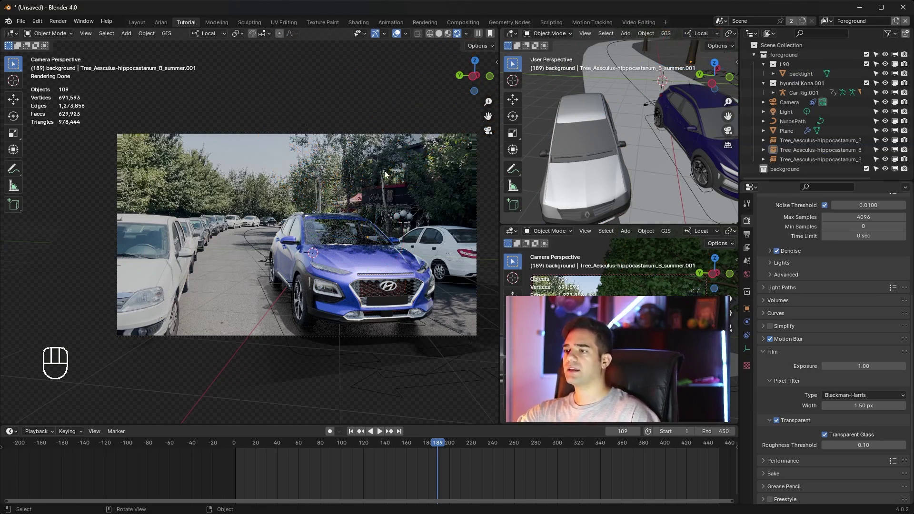
{"action": "scroll", "coordinate": [284, 286], "scroll_direction": "up", "scroll_amount": 4}
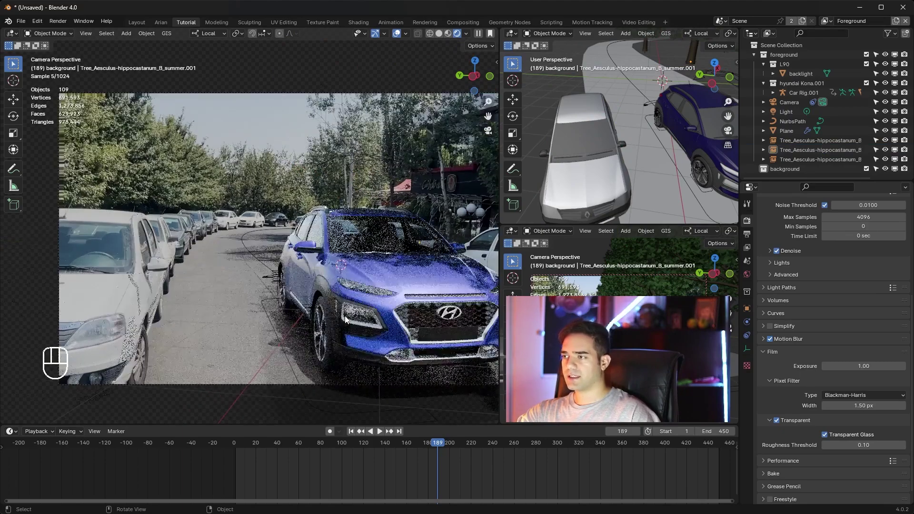
{"action": "middle_click_drag", "start_coordinate": [283, 291], "coordinate": [243, 303], "text": "shift"}
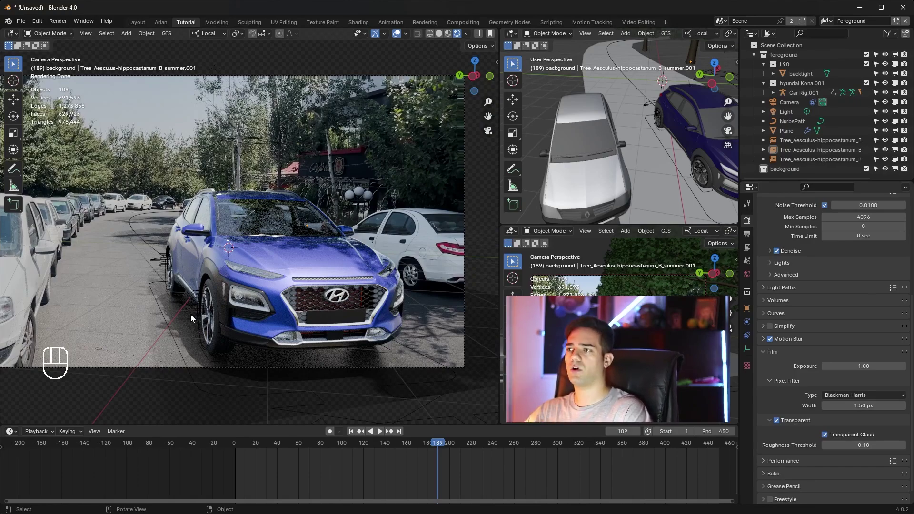
- Play the animation to review the car driving past the camera, and return to frame 53
{"action": "key", "text": "space"}
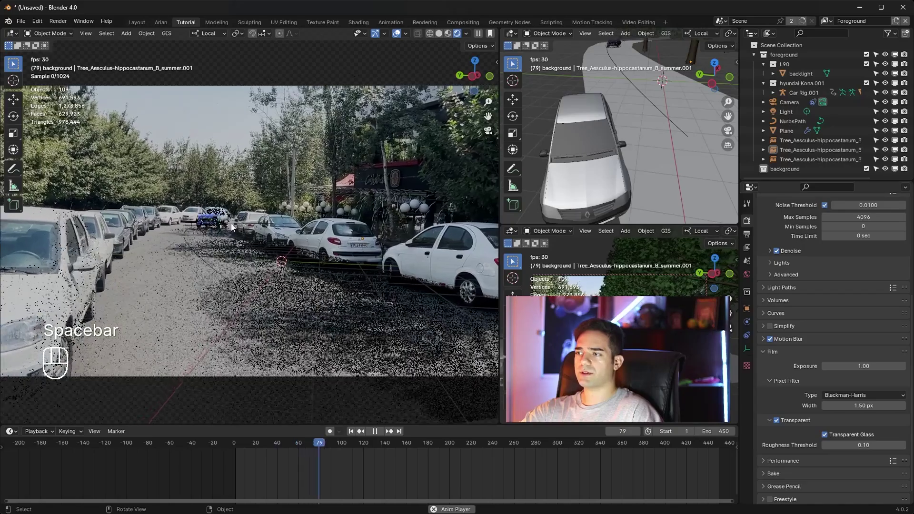
{"action": "scroll", "coordinate": [240, 237], "scroll_direction": "down", "scroll_amount": 1}
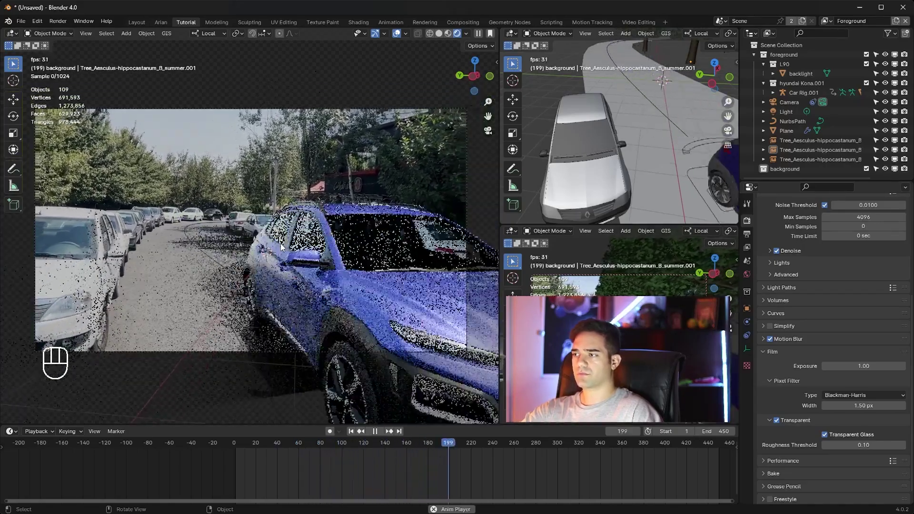
{"action": "key", "text": "space"}
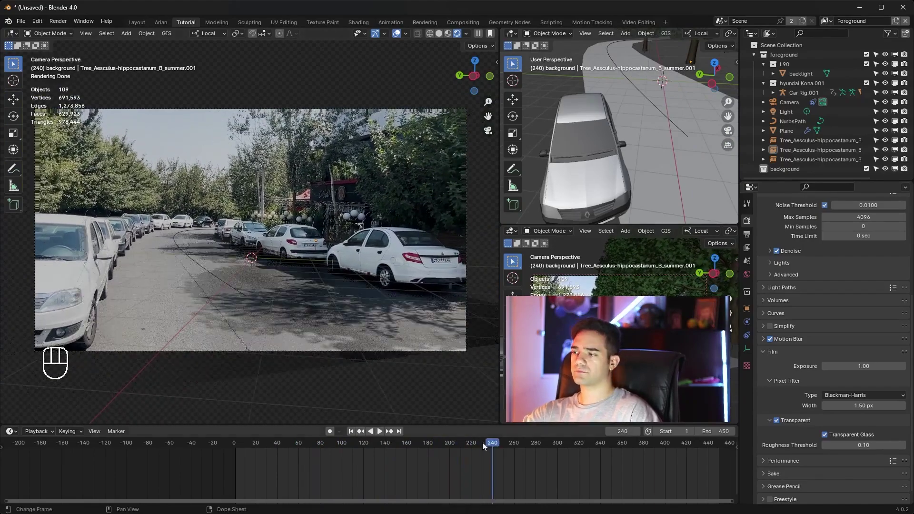
{"action": "left_click_drag", "start_coordinate": [482, 442], "coordinate": [291, 445]}
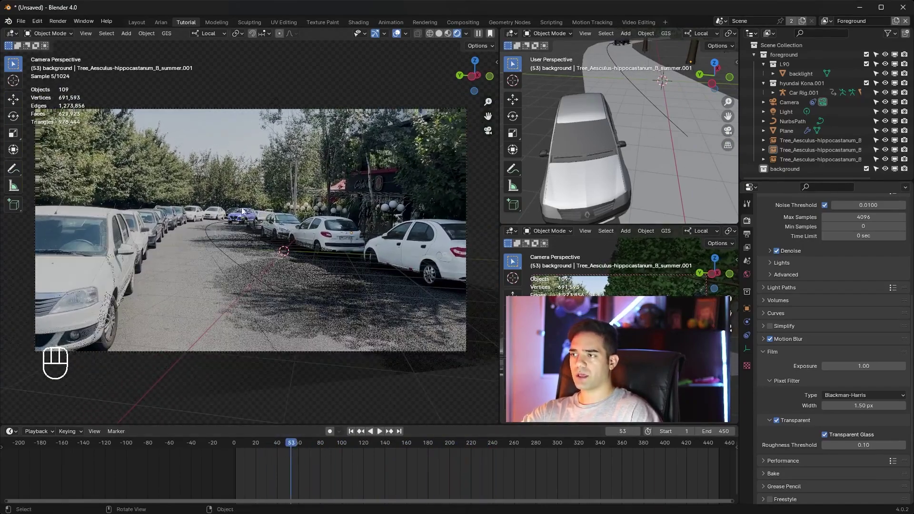
- Import the FBX model 206h.FBX from the 6IranianCars_U1 folder
{"action": "left_click", "coordinate": [28, 21]}
{"action": "mouse_move", "coordinate": [33, 22]}
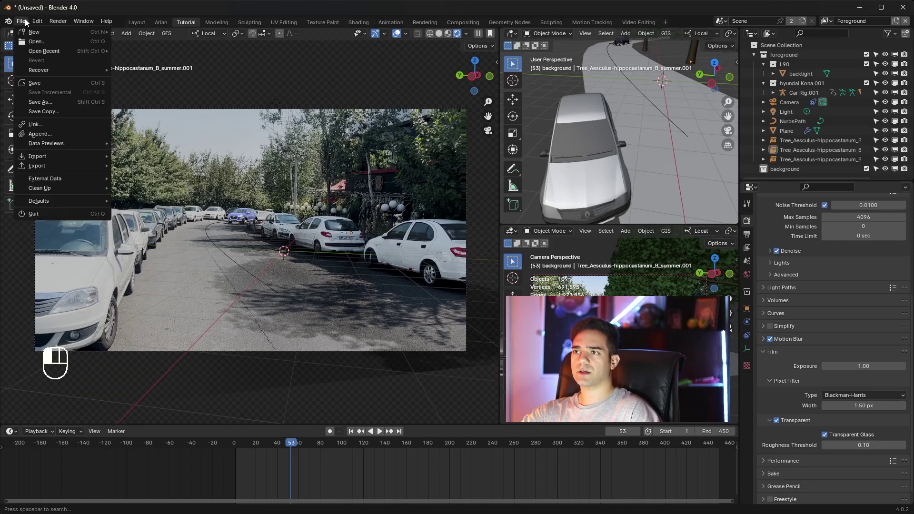
{"action": "mouse_move", "coordinate": [57, 156]}
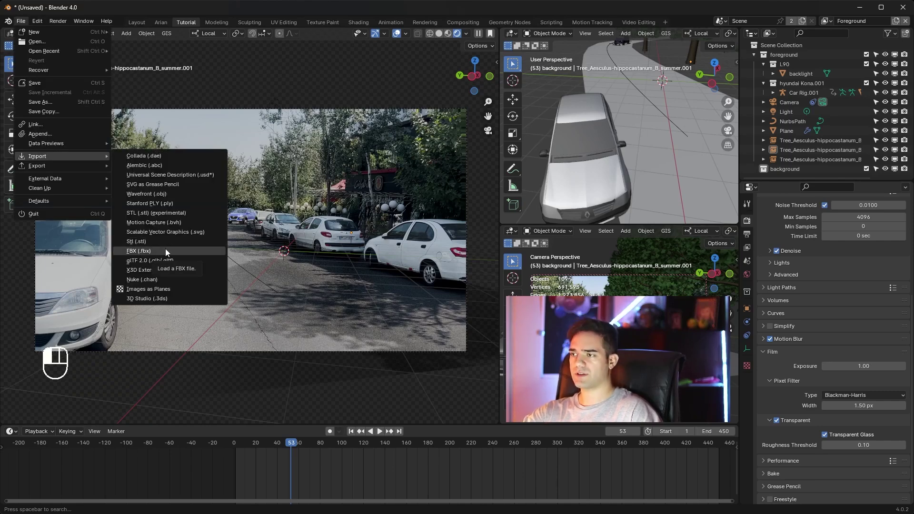
{"action": "left_click", "coordinate": [173, 251]}
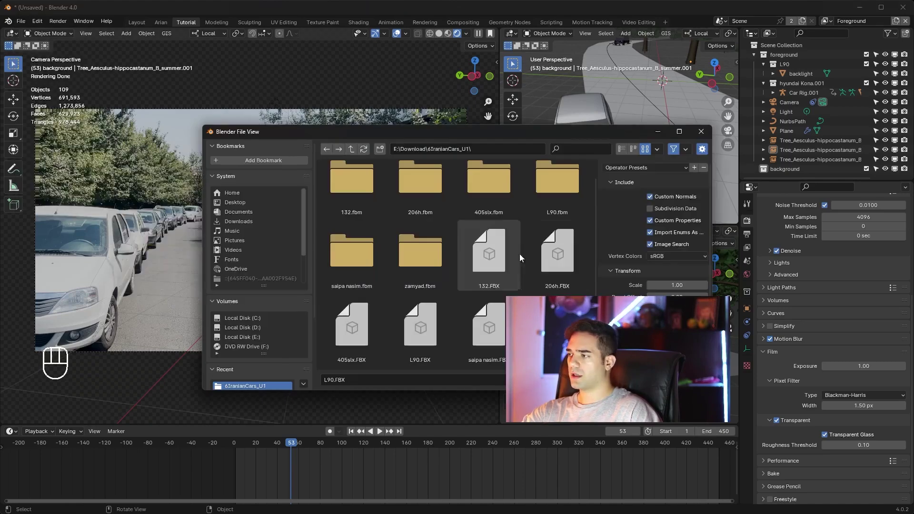
{"action": "double_click", "coordinate": [573, 274]}
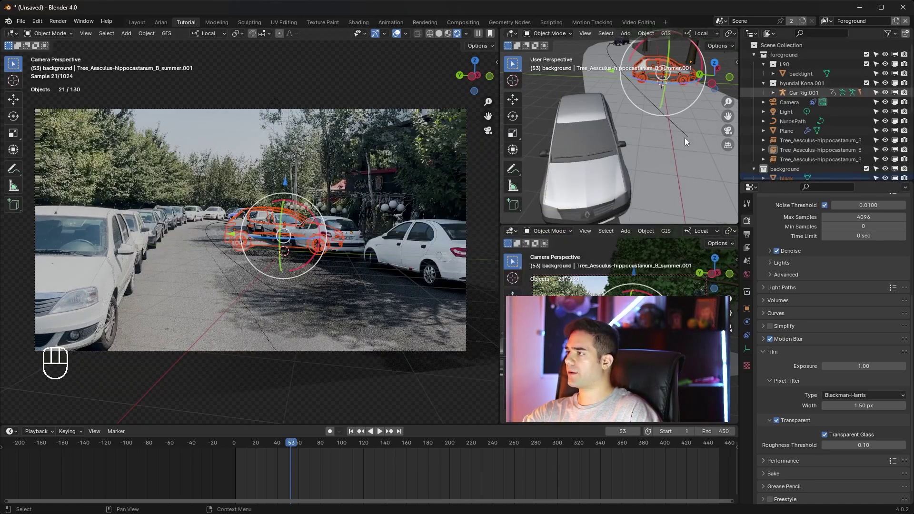
- Move the imported car's objects to a new collection named 206 and select all objects in it
{"action": "key", "text": "m"}
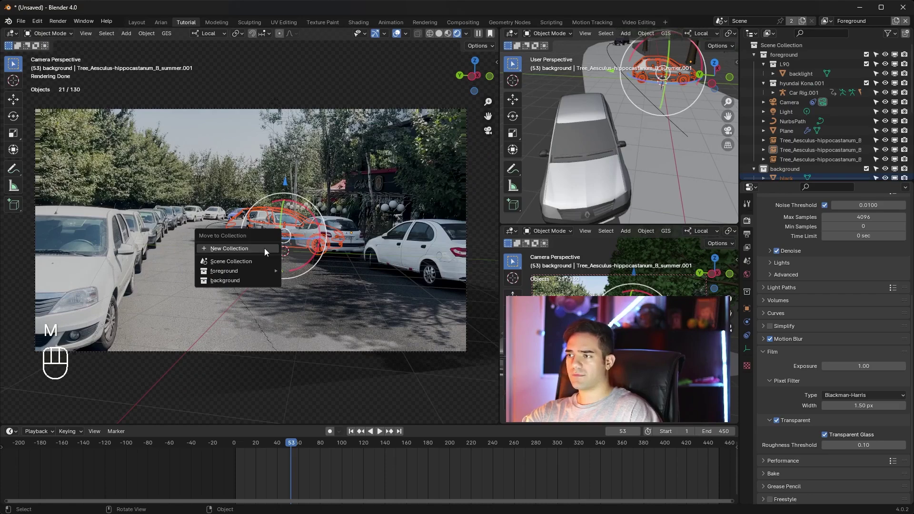
{"action": "left_click", "coordinate": [265, 247]}
{"action": "type", "text": "206"}
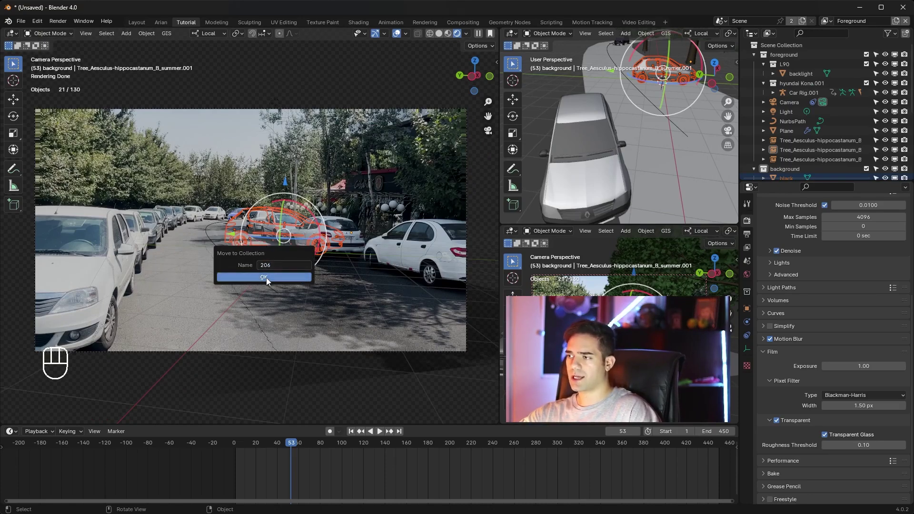
{"action": "left_click", "coordinate": [264, 278]}
{"action": "scroll", "coordinate": [836, 141], "scroll_direction": "down", "scroll_amount": 1}
{"action": "left_click", "coordinate": [783, 170]}
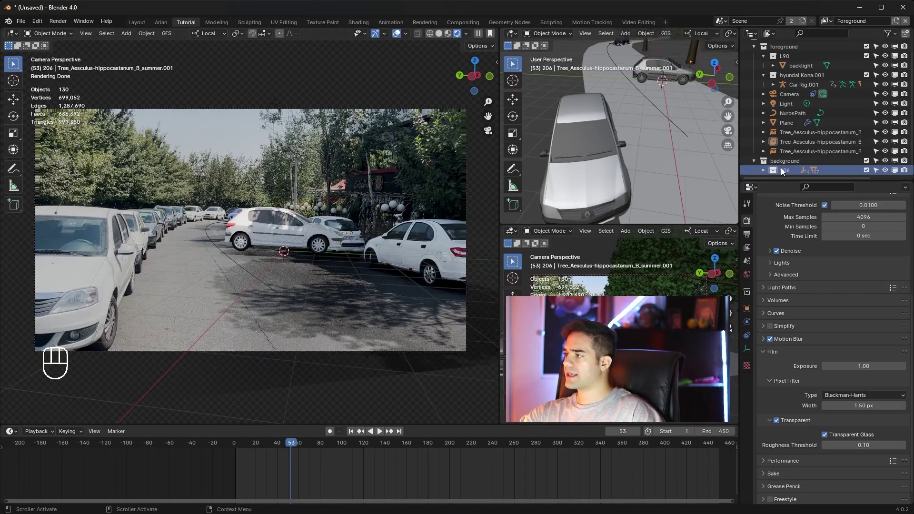
{"action": "right_click", "coordinate": [781, 169]}
{"action": "left_click", "coordinate": [751, 171]}
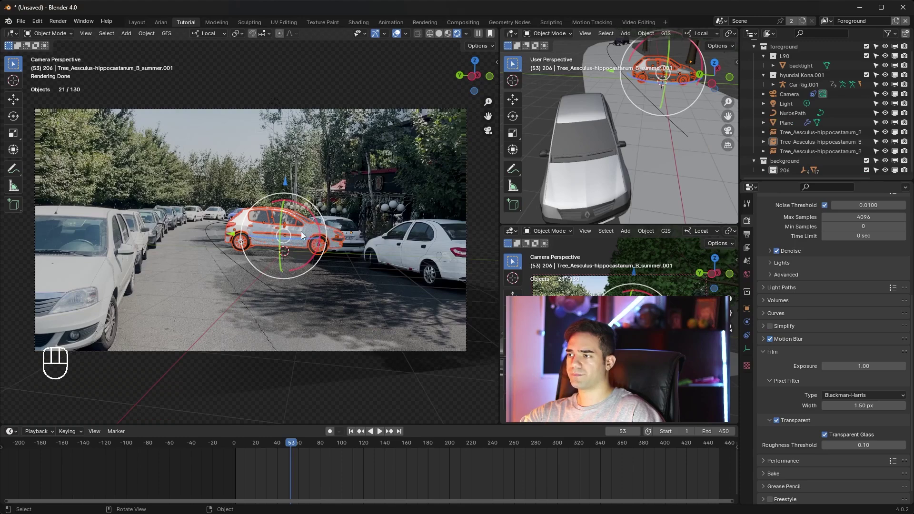
- Place the 206 model in the row of parked cars beside the blue car and rotate it so its rear faces the camera
{"action": "middle_click_drag", "start_coordinate": [640, 128], "coordinate": [661, 145], "text": "shift"}
{"action": "left_click_drag", "start_coordinate": [661, 144], "coordinate": [348, 169]}
{"action": "scroll", "coordinate": [348, 169], "scroll_direction": "up", "scroll_amount": 8}
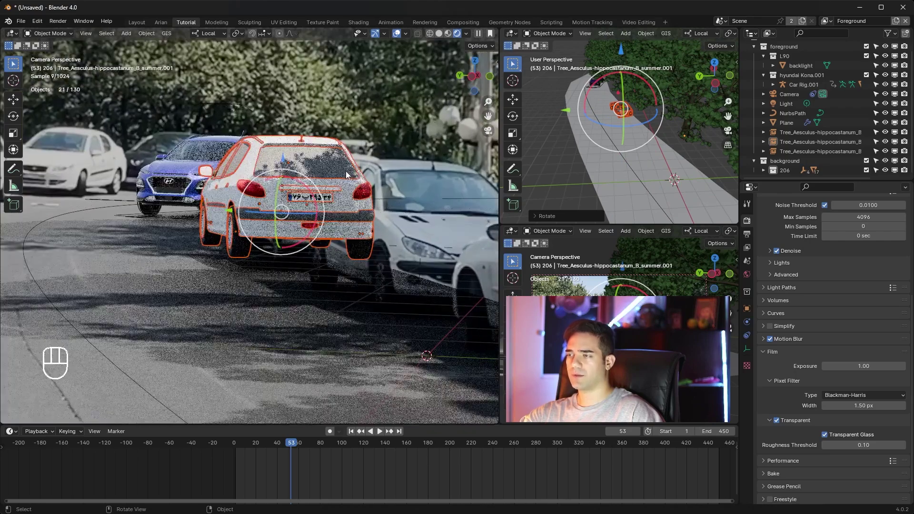
{"action": "scroll", "coordinate": [347, 175], "scroll_direction": "up", "scroll_amount": 2}
{"action": "mouse_move", "coordinate": [614, 143]}
{"action": "middle_mouse_down"}
{"action": "mouse_move", "coordinate": [625, 108]}
{"action": "mouse_move", "coordinate": [610, 104]}
{"action": "mouse_move", "coordinate": [622, 130]}
{"action": "middle_mouse_up"}
{"action": "scroll", "coordinate": [621, 129], "scroll_direction": "down", "scroll_amount": 5}
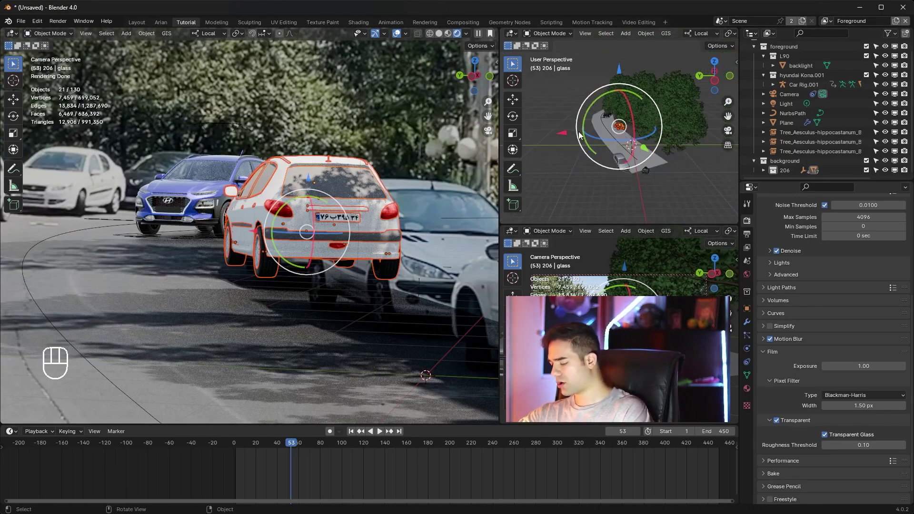
- Slide the 206 model along its local Y axis toward the parked car in the footage
{"action": "key", "text": "KP_Decimal"}
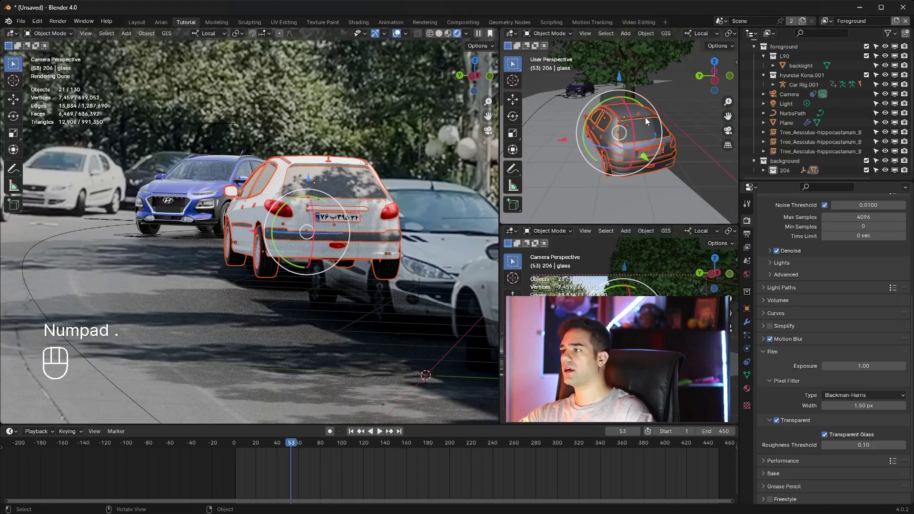
{"action": "middle_click_drag", "start_coordinate": [676, 124], "coordinate": [684, 122]}
{"action": "scroll", "coordinate": [653, 127], "scroll_direction": "up", "scroll_amount": 3}
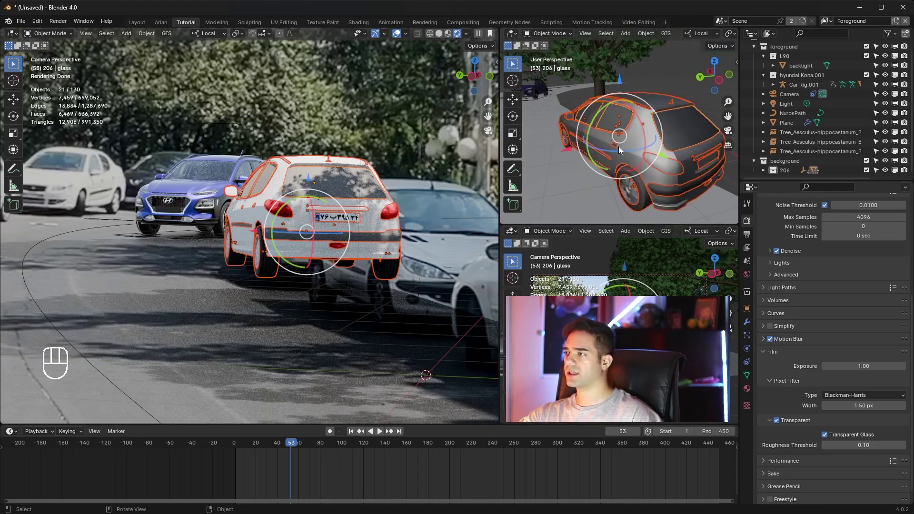
{"action": "middle_click_drag", "start_coordinate": [618, 146], "coordinate": [672, 159]}
{"action": "key", "text": "g"}
{"action": "key", "text": "y"}
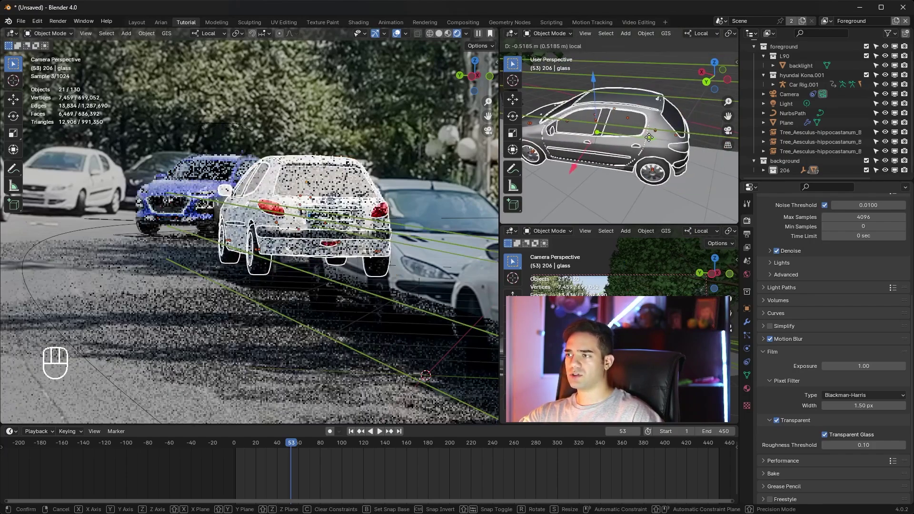
{"action": "left_click", "coordinate": [648, 137]}
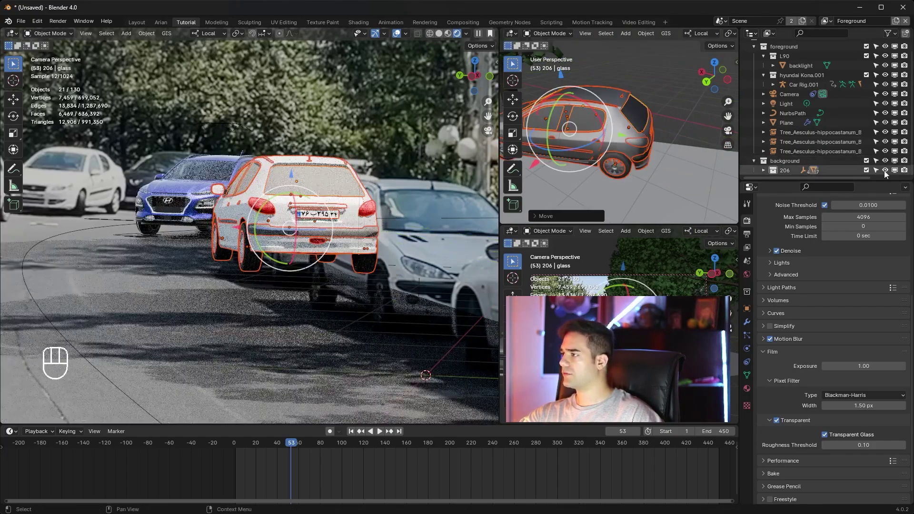
- Hide the hyundai Kona.001 collection to compare with the footage, and rotate the visible 206 model about its local Z axis to match the parked car
{"action": "left_click", "coordinate": [885, 170]}
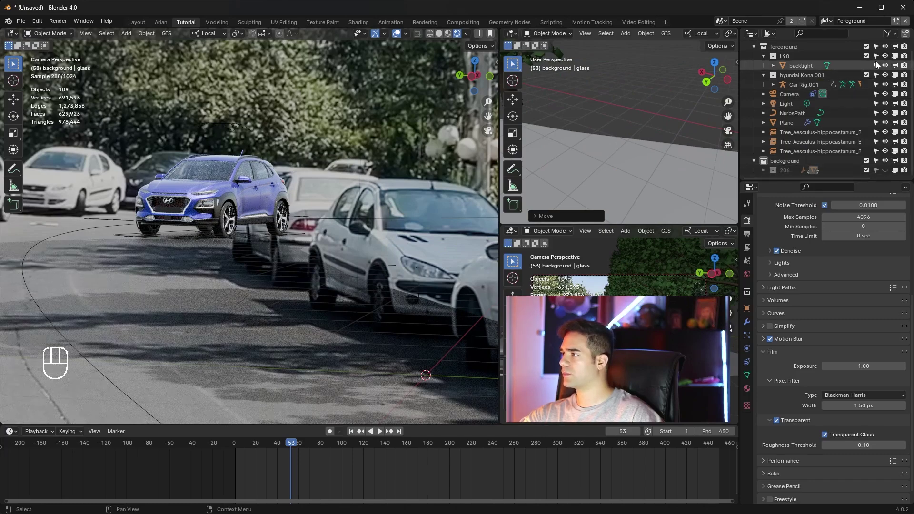
{"action": "left_click", "coordinate": [884, 74]}
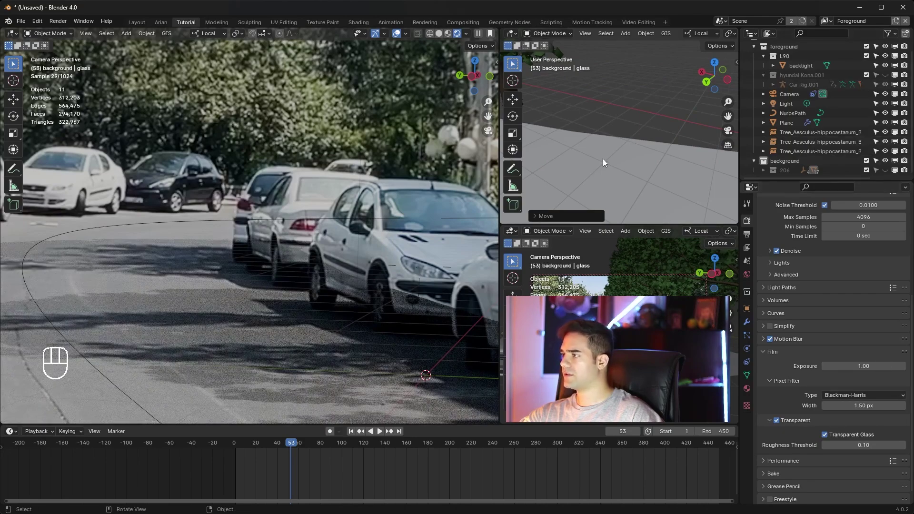
{"action": "left_click", "coordinate": [884, 170]}
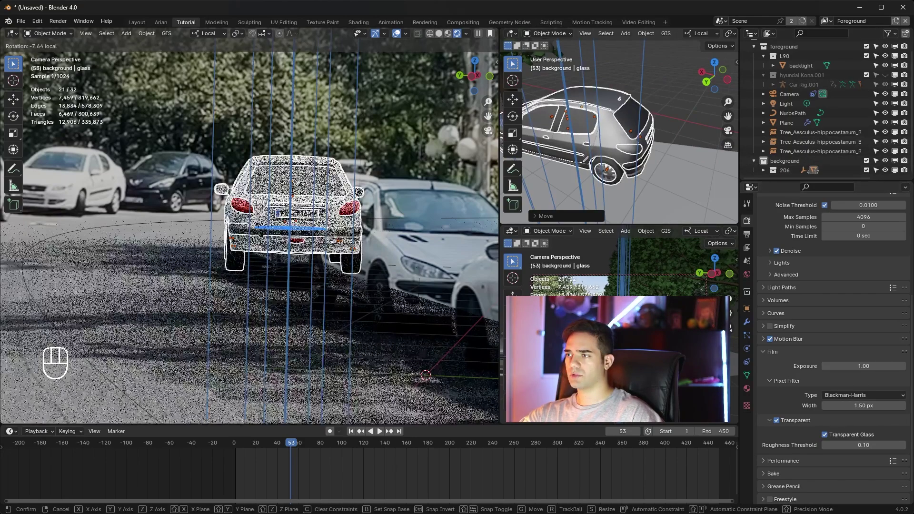
{"action": "key", "text": "r"}
{"action": "left_click", "coordinate": [245, 225]}
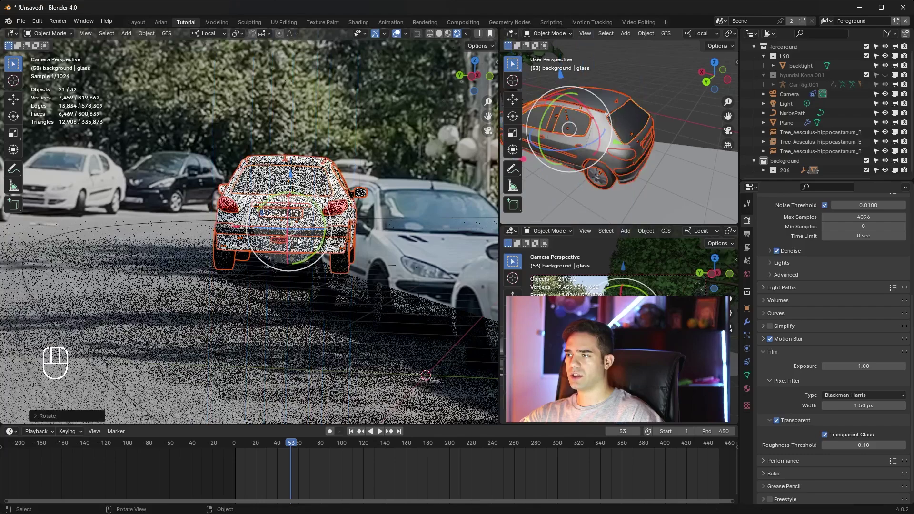
- Move the 206 model about 3 m in the negative local Y direction and fine-tune its height and sideways position
{"action": "middle_click_drag", "start_coordinate": [578, 181], "coordinate": [691, 167], "text": "shift"}
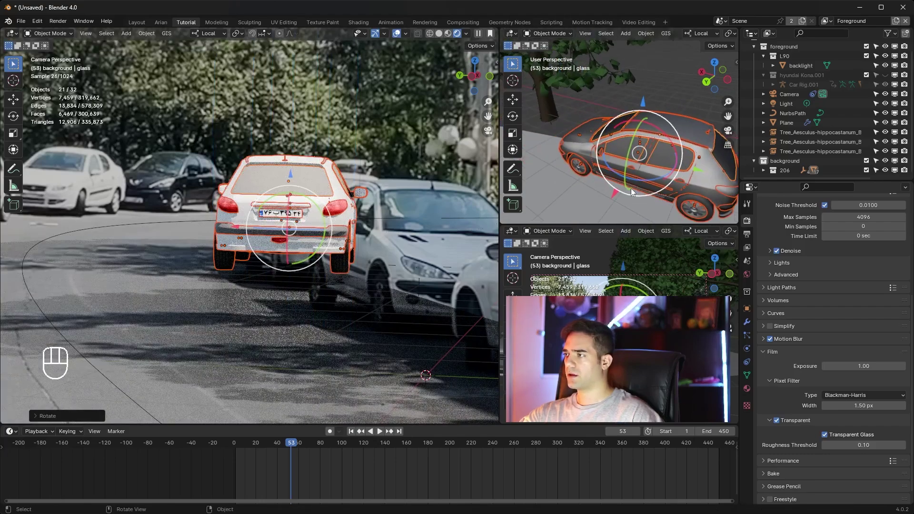
{"action": "key", "text": "g"}
{"action": "key", "text": "y"}
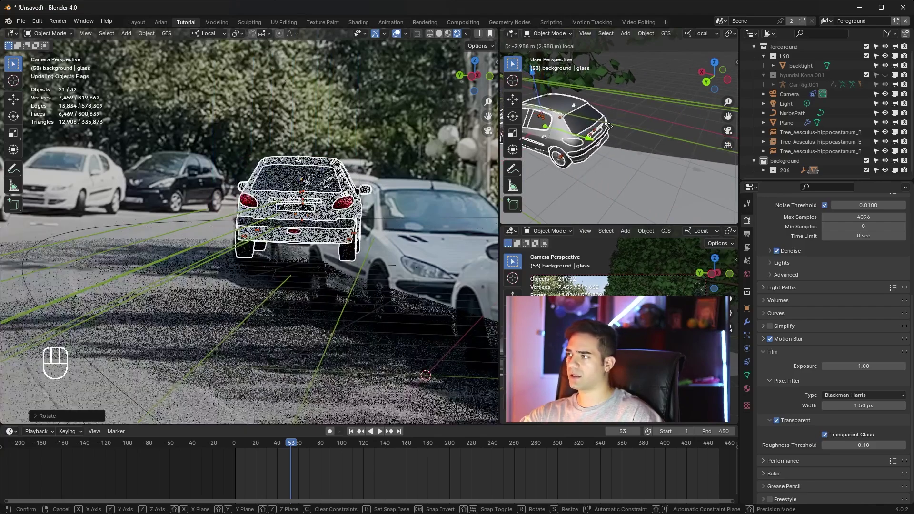
{"action": "left_click", "coordinate": [614, 127]}
{"action": "middle_click_drag", "start_coordinate": [616, 112], "coordinate": [649, 128], "text": "shift"}
{"action": "left_click_drag", "start_coordinate": [576, 97], "coordinate": [579, 100]}
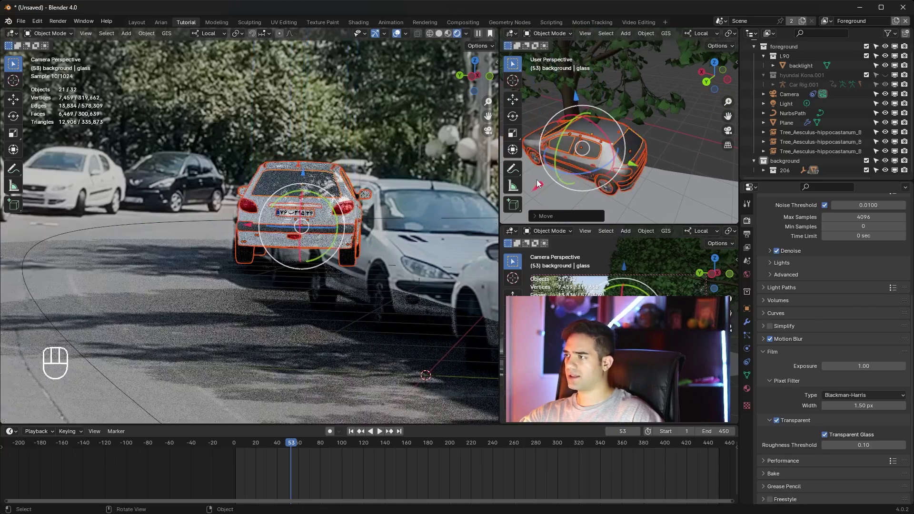
{"action": "left_click_drag", "start_coordinate": [540, 185], "coordinate": [544, 189]}
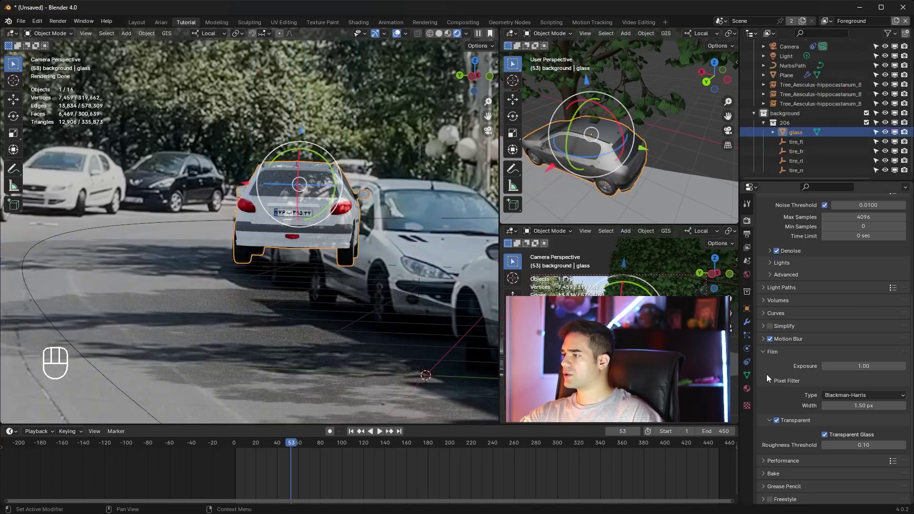
- Make the 206 car's glass object a shadow catcher and nudge it sideways and vertically to match the parked car in the footage
{"action": "left_click", "coordinate": [747, 309]}
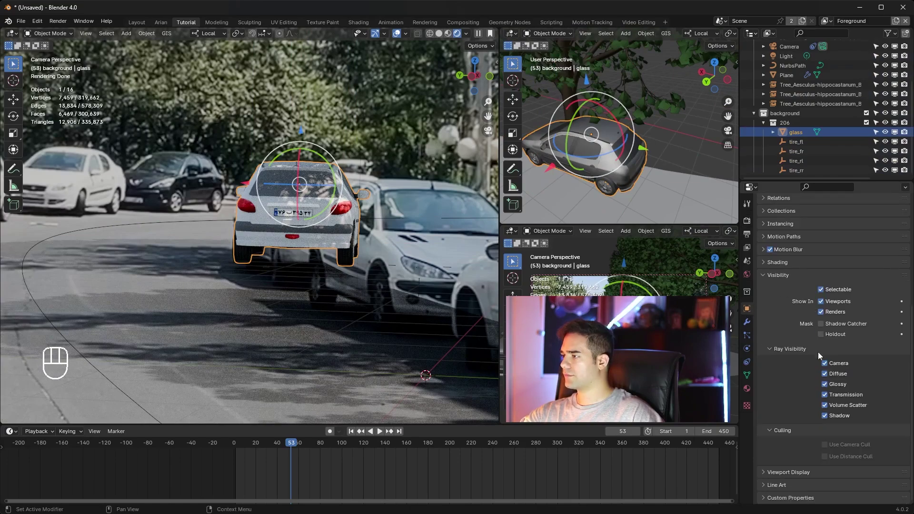
{"action": "left_click", "coordinate": [821, 325]}
{"action": "scroll", "coordinate": [428, 236], "scroll_direction": "up", "scroll_amount": 4}
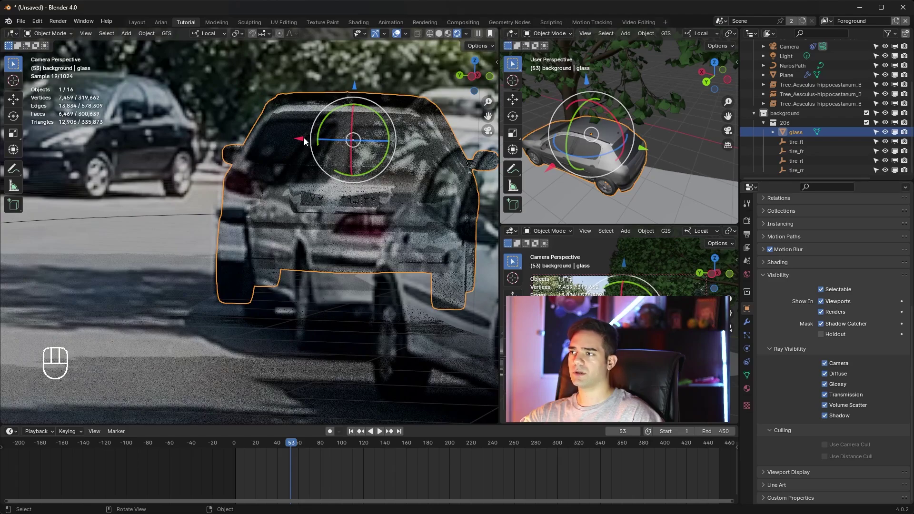
{"action": "left_click_drag", "start_coordinate": [324, 143], "coordinate": [320, 142]}
{"action": "left_click_drag", "start_coordinate": [351, 88], "coordinate": [352, 95]}
{"action": "scroll", "coordinate": [847, 70], "scroll_direction": "up", "scroll_amount": 3}
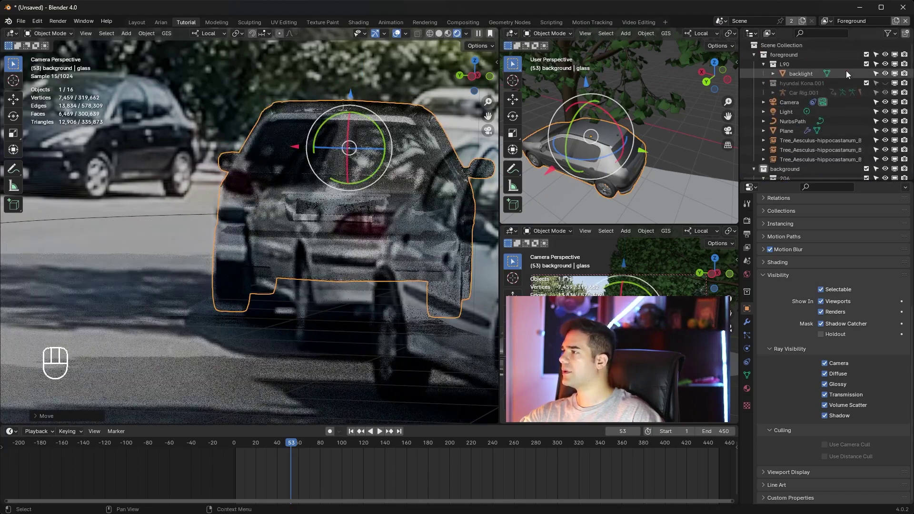
- Show the hyundai Kona.001 collection again, review the drive past the parked cars up to frame 186, and clear the selection
{"action": "left_click", "coordinate": [885, 83]}
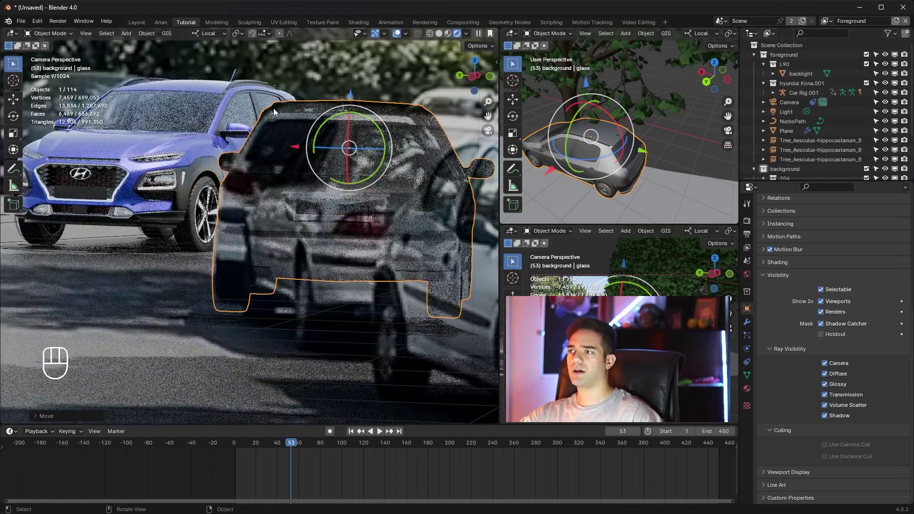
{"action": "middle_click_drag", "start_coordinate": [333, 138], "coordinate": [281, 151]}
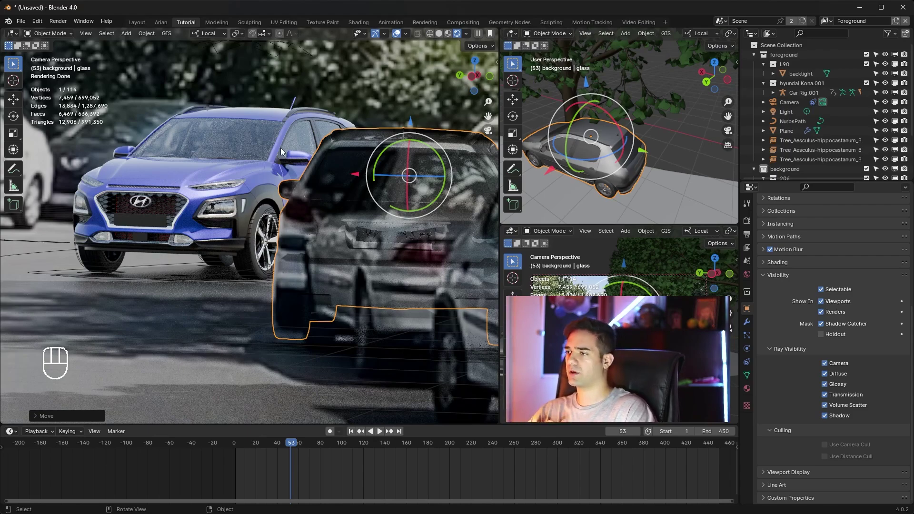
{"action": "scroll", "coordinate": [281, 152], "scroll_direction": "down", "scroll_amount": 8}
{"action": "left_click", "coordinate": [269, 136]}
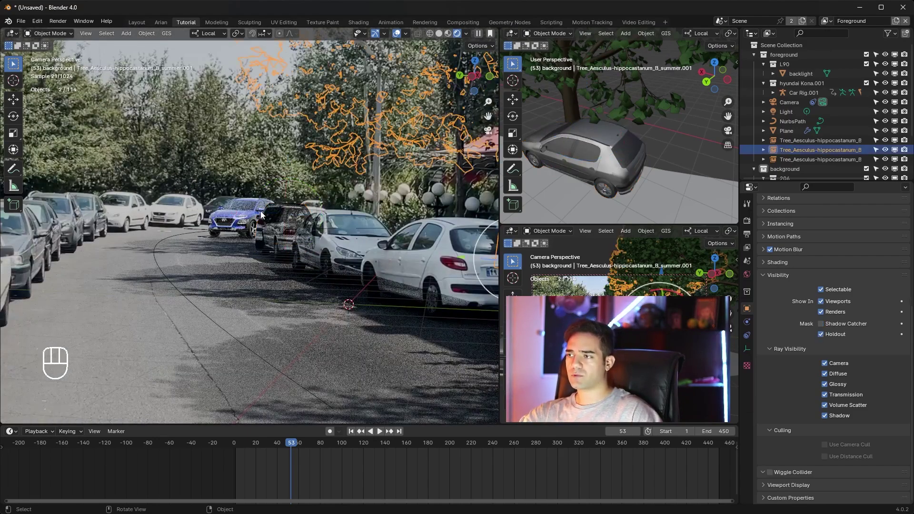
{"action": "key", "text": "space"}
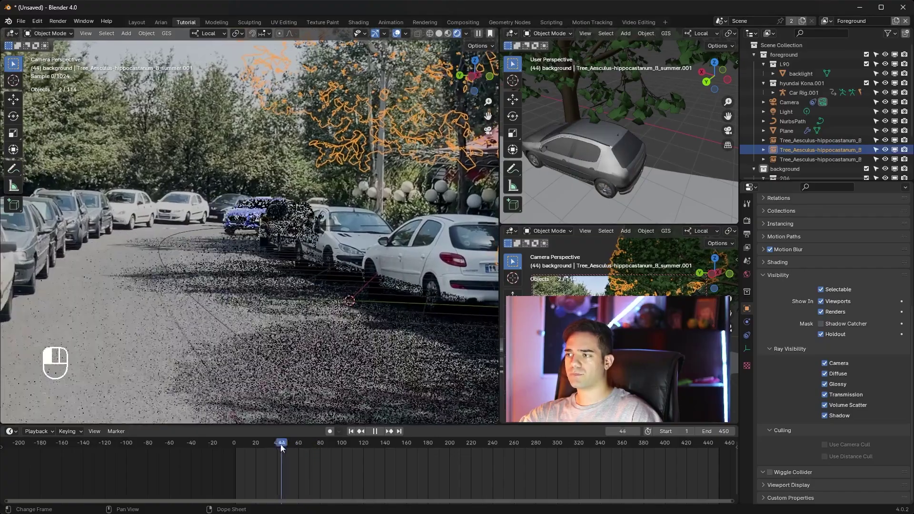
{"action": "left_click_drag", "start_coordinate": [338, 447], "coordinate": [434, 444]}
{"action": "key", "text": "space"}
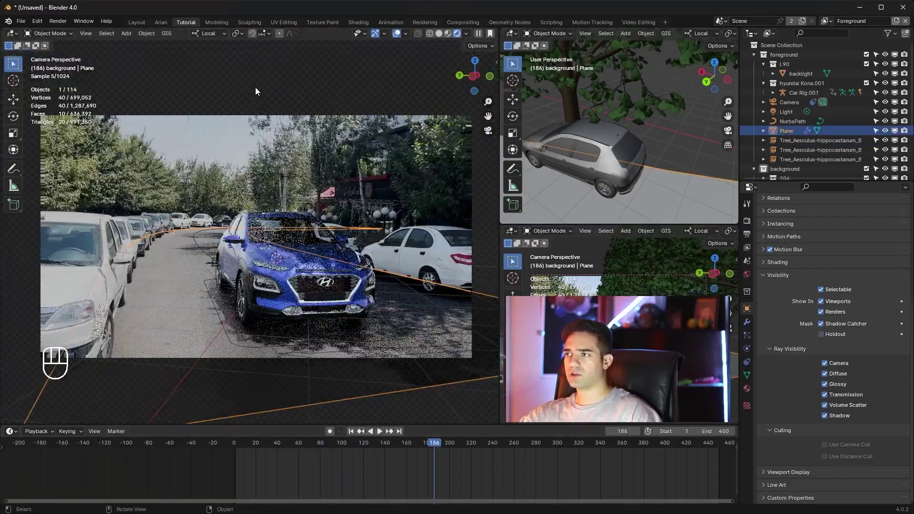
{"action": "left_click", "coordinate": [255, 87]}
{"action": "left_click", "coordinate": [194, 66]}
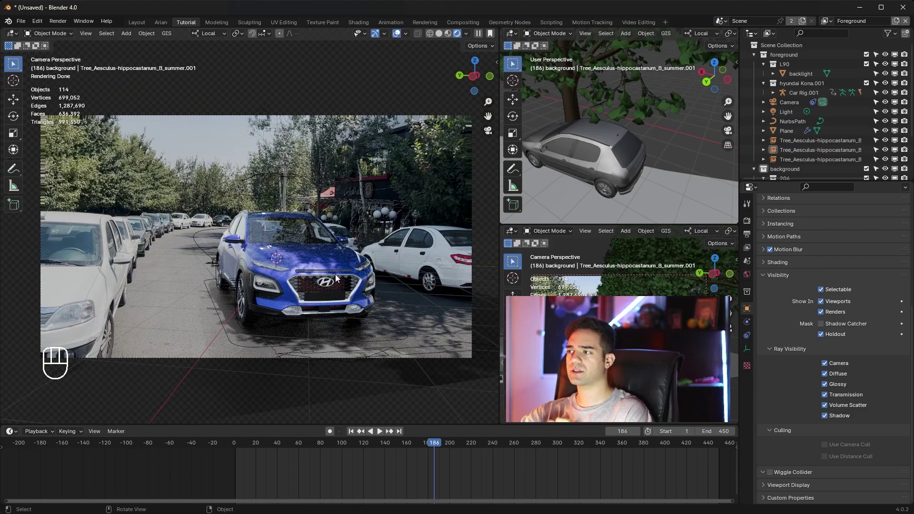
- Set the render Max Samples to 32
{"action": "scroll", "coordinate": [793, 262], "scroll_direction": "up", "scroll_amount": 8}
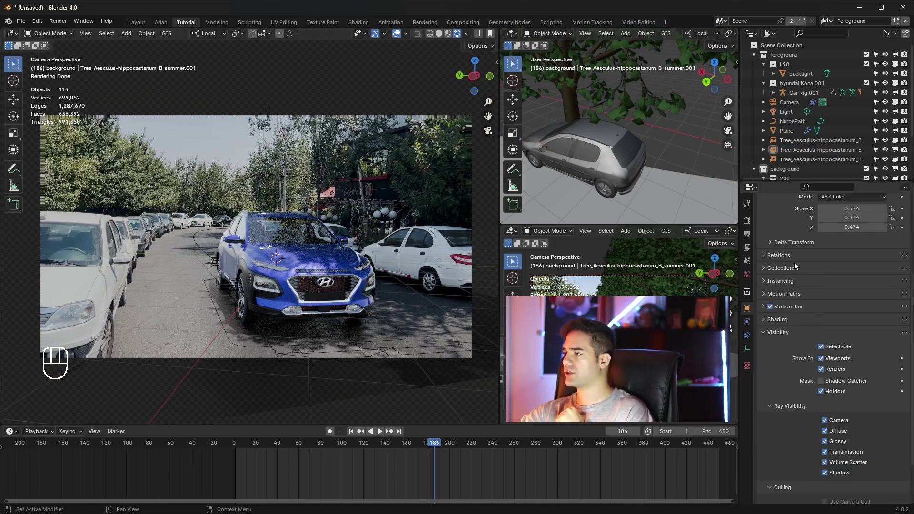
{"action": "left_click", "coordinate": [747, 222]}
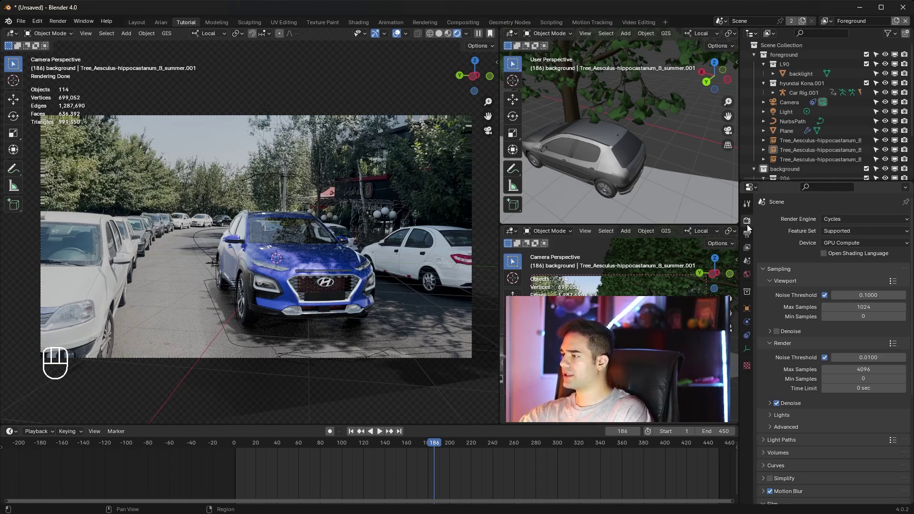
{"action": "left_click", "coordinate": [869, 367]}
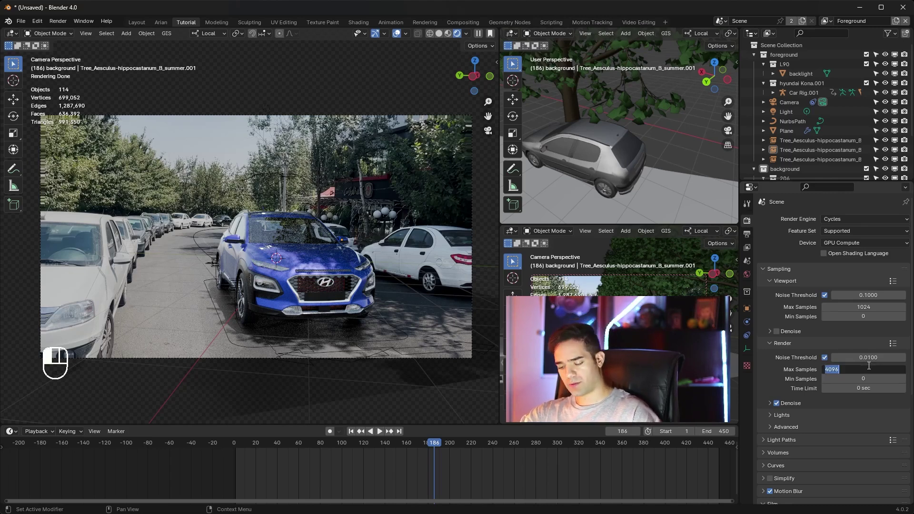
{"action": "type", "text": "32"}
{"action": "key", "text": "Return"}
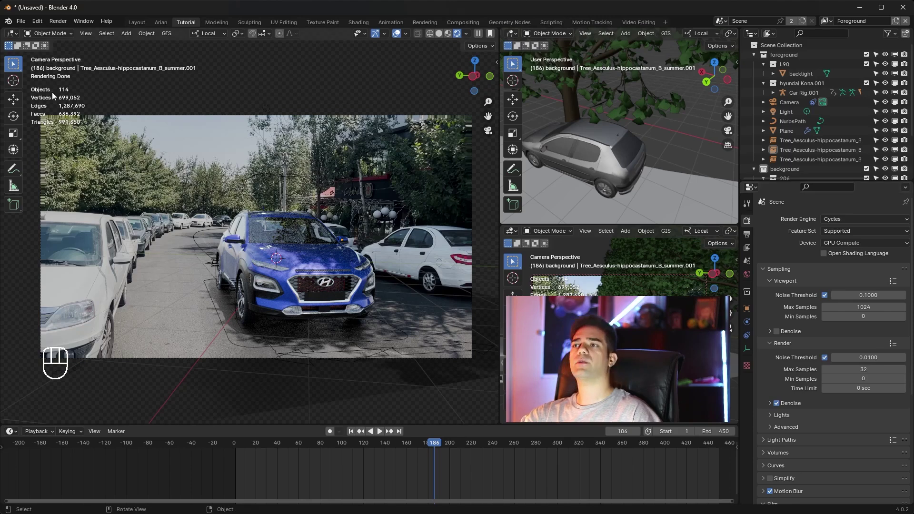
- Expand the Light Paths render settings and examine the Max Bounces, Clamping and Caustics options
{"action": "left_click", "coordinate": [69, 22]}
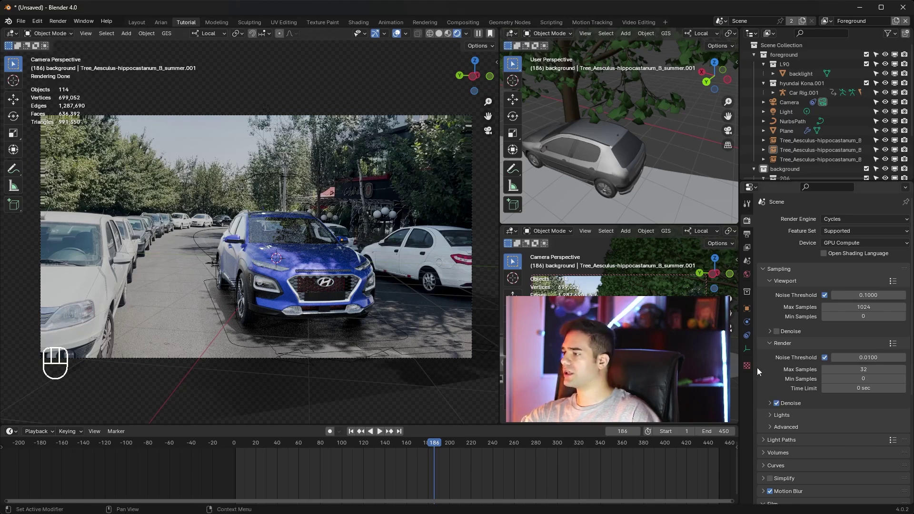
{"action": "scroll", "coordinate": [781, 379], "scroll_direction": "down", "scroll_amount": 3}
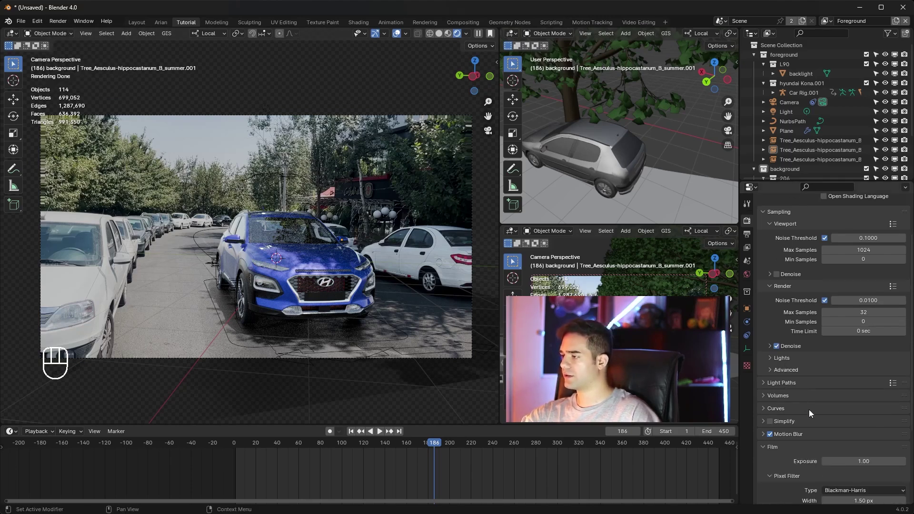
{"action": "left_click", "coordinate": [796, 383]}
{"action": "scroll", "coordinate": [809, 386], "scroll_direction": "down", "scroll_amount": 3}
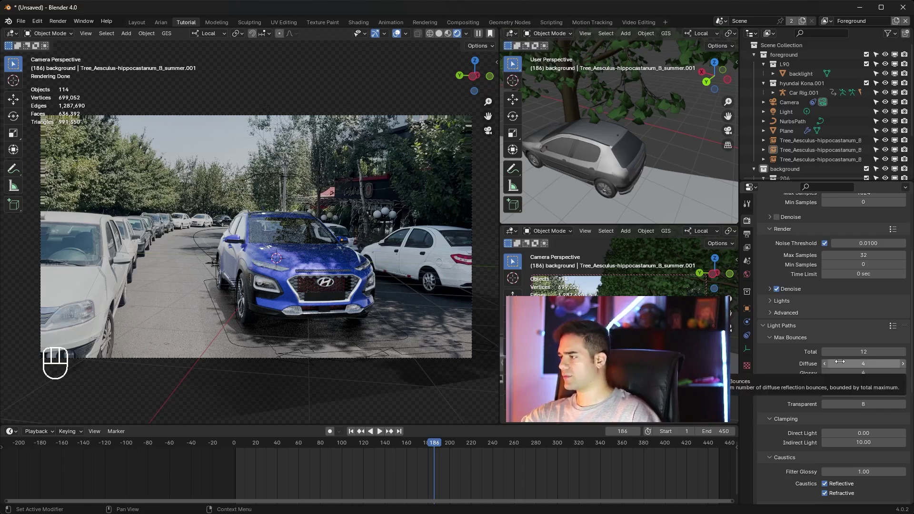
{"action": "scroll", "coordinate": [777, 366], "scroll_direction": "down", "scroll_amount": 4}
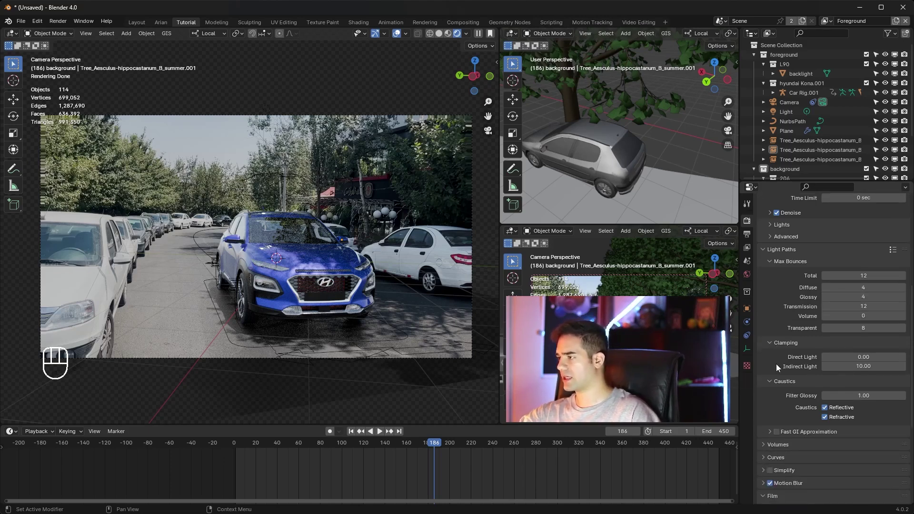
- Examine the remaining Cycles render settings, including Motion Blur, the Film pixel filter and the Transparent options
{"action": "scroll", "coordinate": [776, 366], "scroll_direction": "down", "scroll_amount": 3}
{"action": "scroll", "coordinate": [776, 364], "scroll_direction": "down", "scroll_amount": 5}
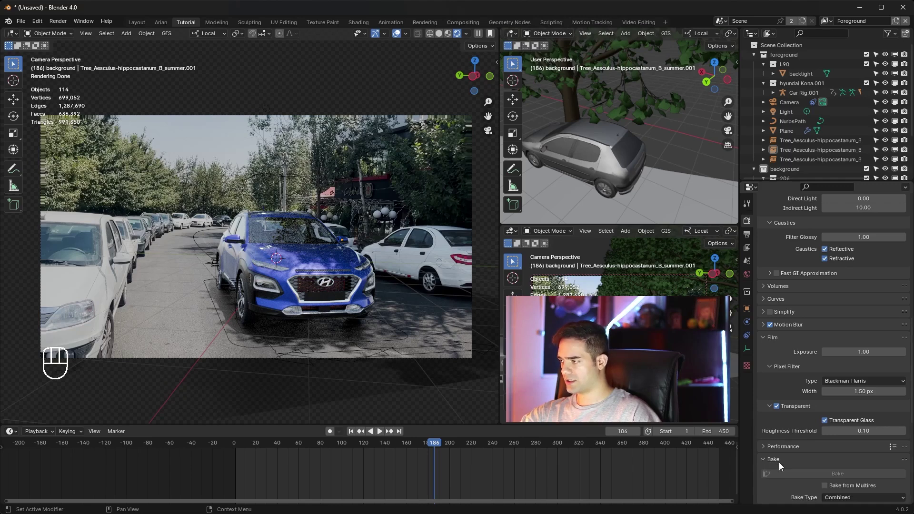
{"action": "scroll", "coordinate": [790, 448], "scroll_direction": "up", "scroll_amount": 18}
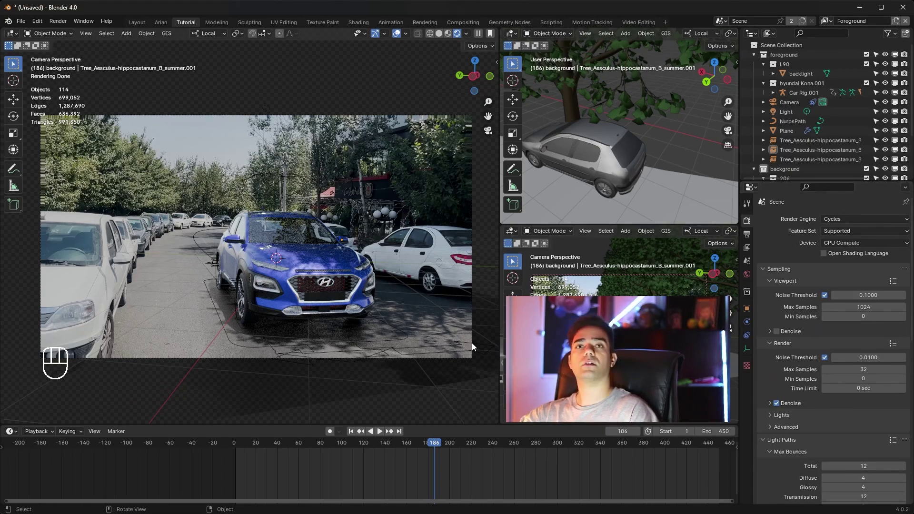
- Go to frame 138, select the blue car's rig Car Rig.001 and switch it to Pose Mode
{"action": "key", "text": "space"}
{"action": "left_click", "coordinate": [374, 445]}
{"action": "left_click_drag", "start_coordinate": [374, 445], "coordinate": [383, 445]}
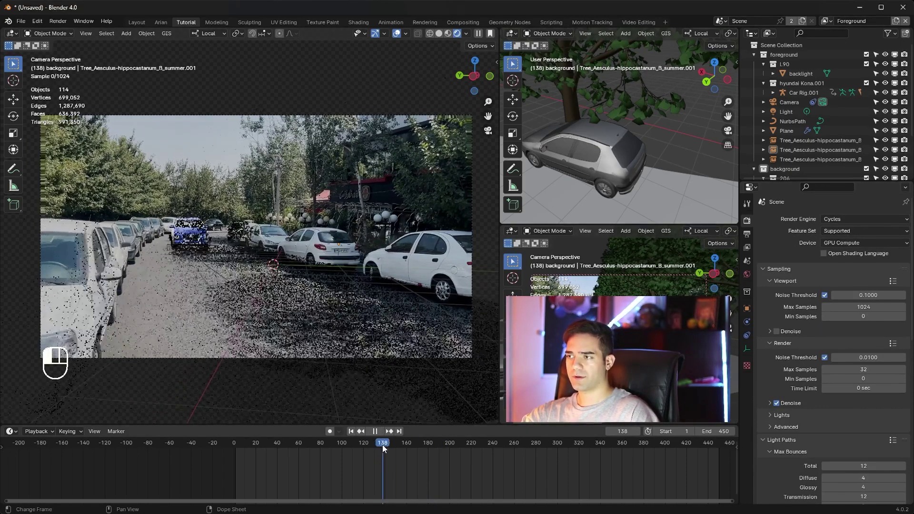
{"action": "key", "text": "space"}
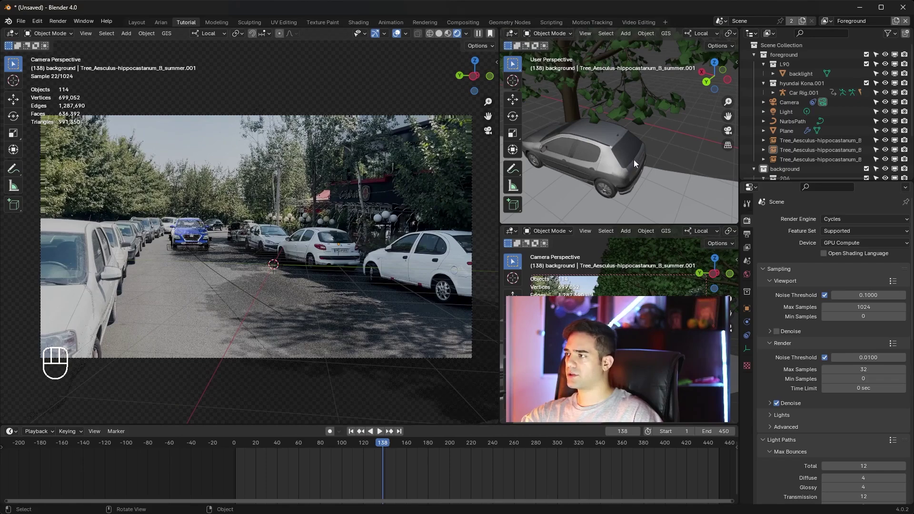
{"action": "middle_click_drag", "start_coordinate": [633, 159], "coordinate": [599, 133], "text": "shift"}
{"action": "scroll", "coordinate": [637, 153], "scroll_direction": "up", "scroll_amount": 3}
{"action": "middle_click_drag", "start_coordinate": [658, 173], "coordinate": [637, 130], "text": "shift"}
{"action": "scroll", "coordinate": [636, 130], "scroll_direction": "up", "scroll_amount": 4}
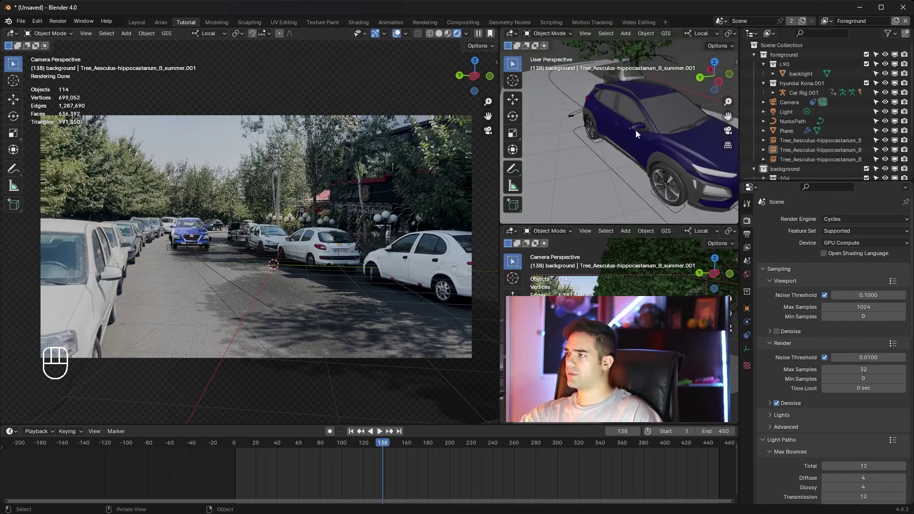
{"action": "left_click", "coordinate": [615, 170]}
{"action": "left_click", "coordinate": [53, 35]}
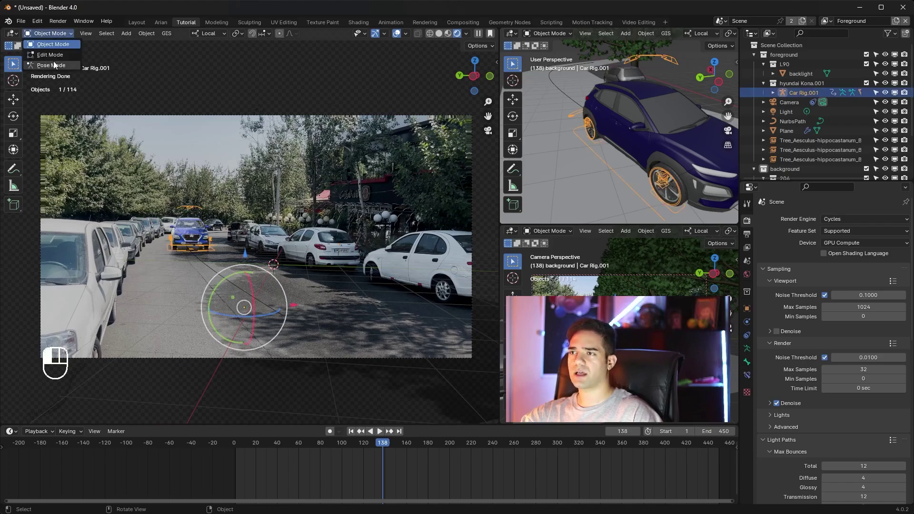
{"action": "left_click", "coordinate": [54, 65]}
{"action": "scroll", "coordinate": [205, 223], "scroll_direction": "up", "scroll_amount": 4}
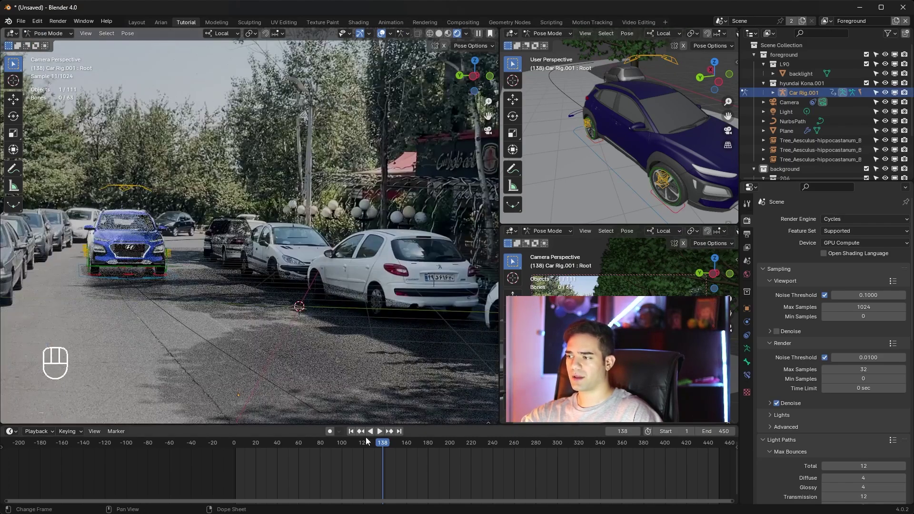
- Go to frame 31 and select the rig's Steering bone, the double-headed arrow in front of the car
{"action": "left_click_drag", "start_coordinate": [367, 441], "coordinate": [267, 441]}
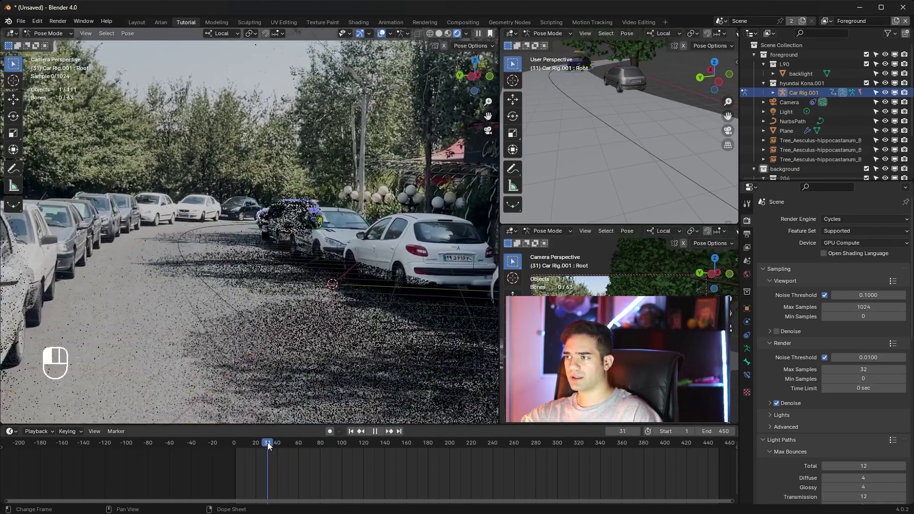
{"action": "middle_click_drag", "start_coordinate": [555, 146], "coordinate": [649, 64]}
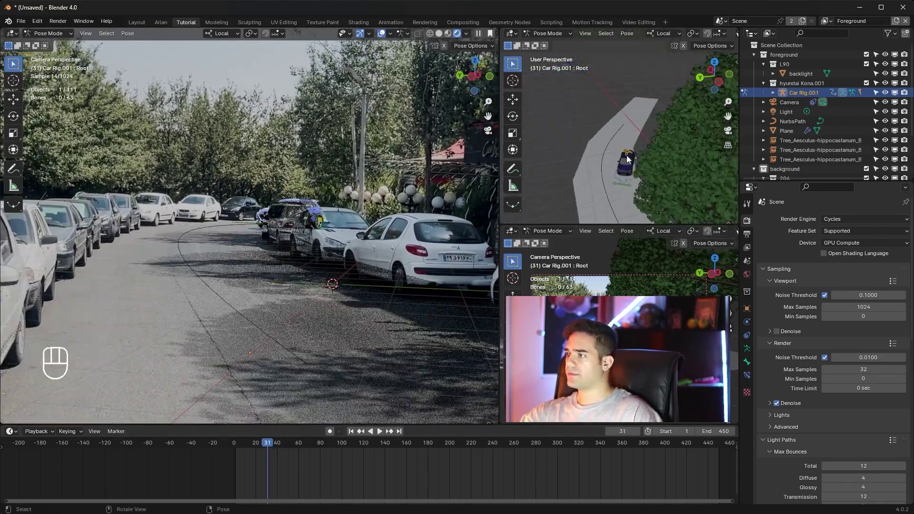
{"action": "scroll", "coordinate": [636, 153], "scroll_direction": "up", "scroll_amount": 4}
{"action": "middle_click_drag", "start_coordinate": [638, 154], "coordinate": [626, 62], "text": "shift"}
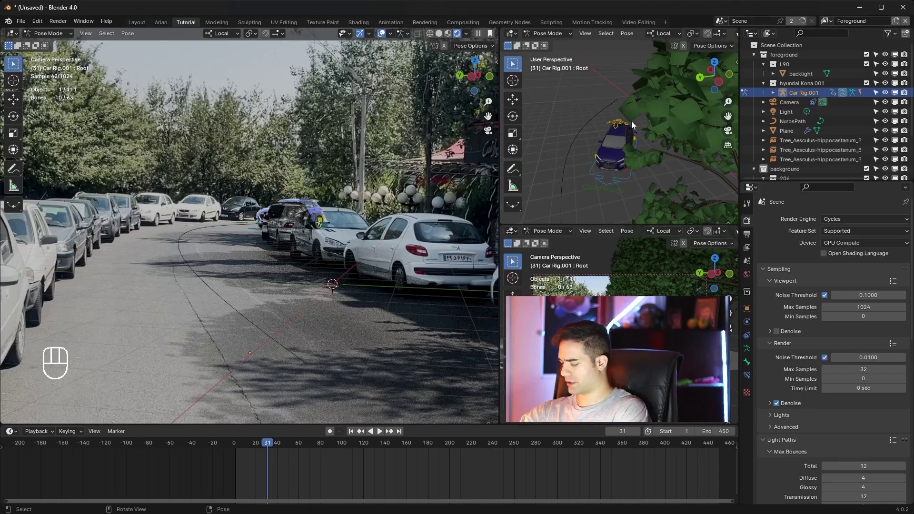
{"action": "left_click", "coordinate": [629, 162]}
{"action": "key", "text": "KP_Decimal"}
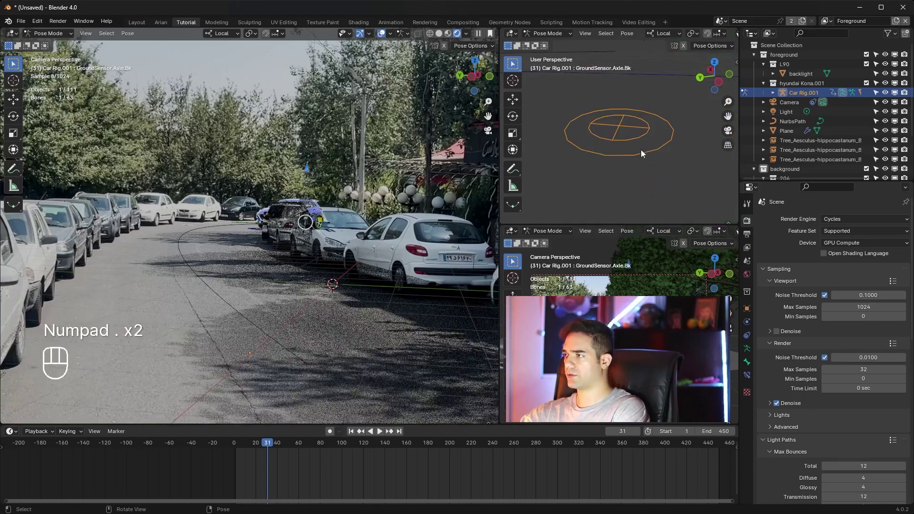
{"action": "scroll", "coordinate": [643, 146], "scroll_direction": "down", "scroll_amount": 10}
{"action": "middle_click_drag", "start_coordinate": [643, 147], "coordinate": [690, 127]}
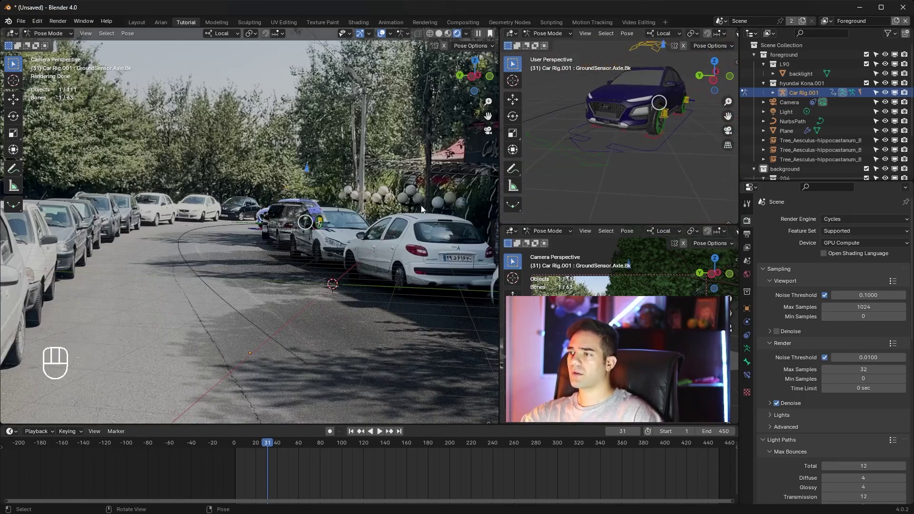
{"action": "scroll", "coordinate": [421, 205], "scroll_direction": "up", "scroll_amount": 3}
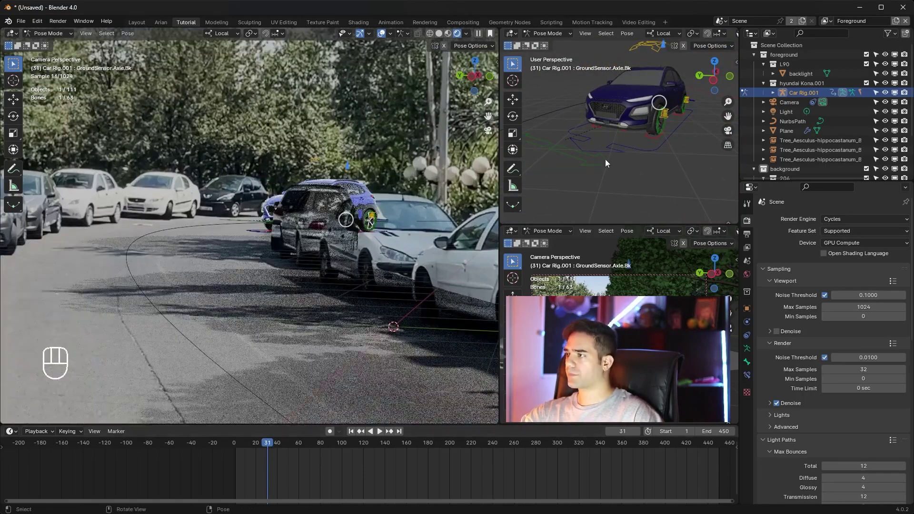
{"action": "left_click", "coordinate": [605, 162]}
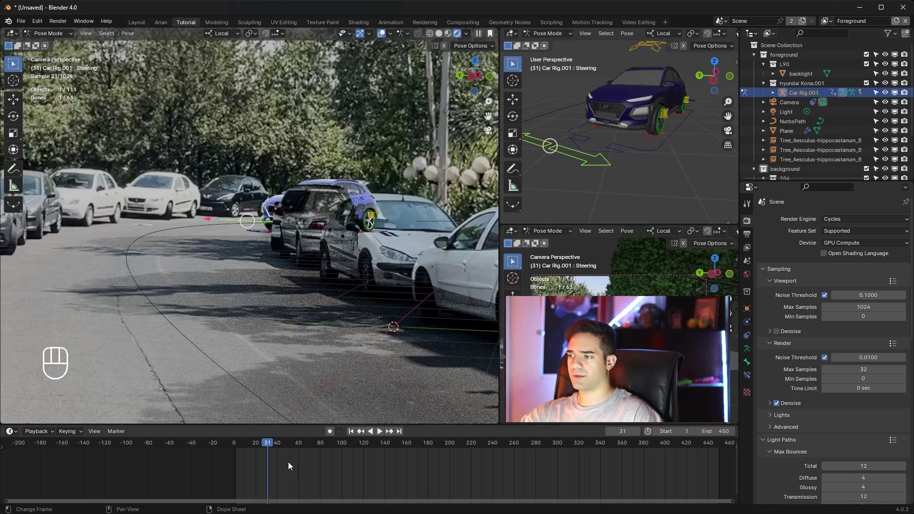
{"action": "middle_click_drag", "start_coordinate": [598, 150], "coordinate": [616, 166], "text": "shift"}
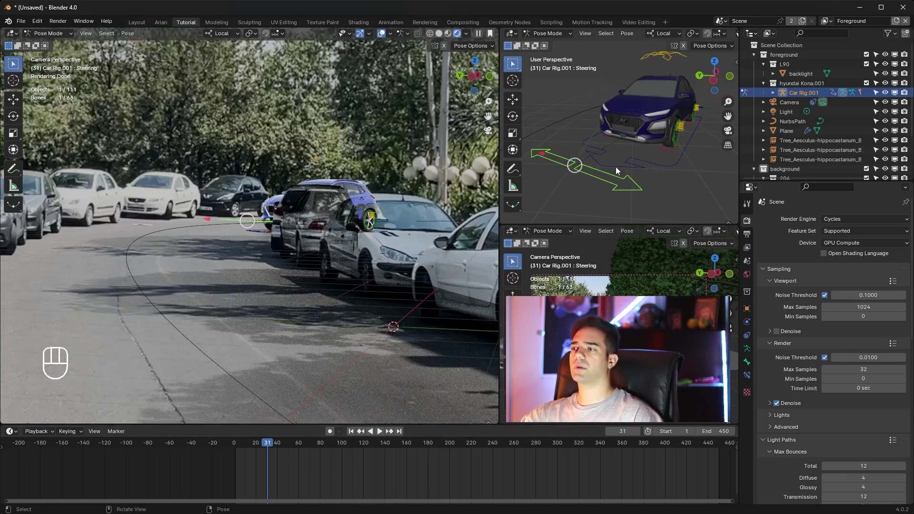
- Move the Steering bone sideways along its local axis, enable Auto Keying, and record its position at frame 31
{"action": "scroll", "coordinate": [594, 172], "scroll_direction": "down", "scroll_amount": 2}
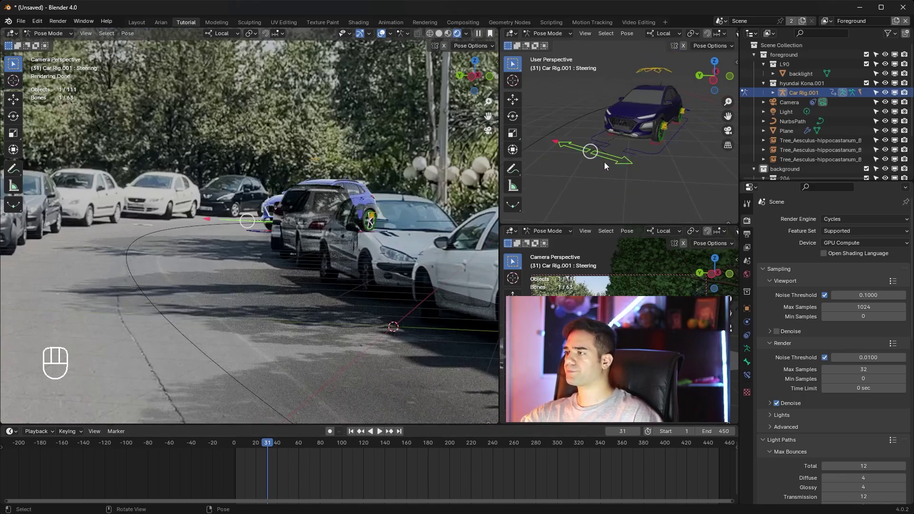
{"action": "scroll", "coordinate": [605, 162], "scroll_direction": "up", "scroll_amount": 2}
{"action": "key", "text": "g"}
{"action": "key", "text": "y"}
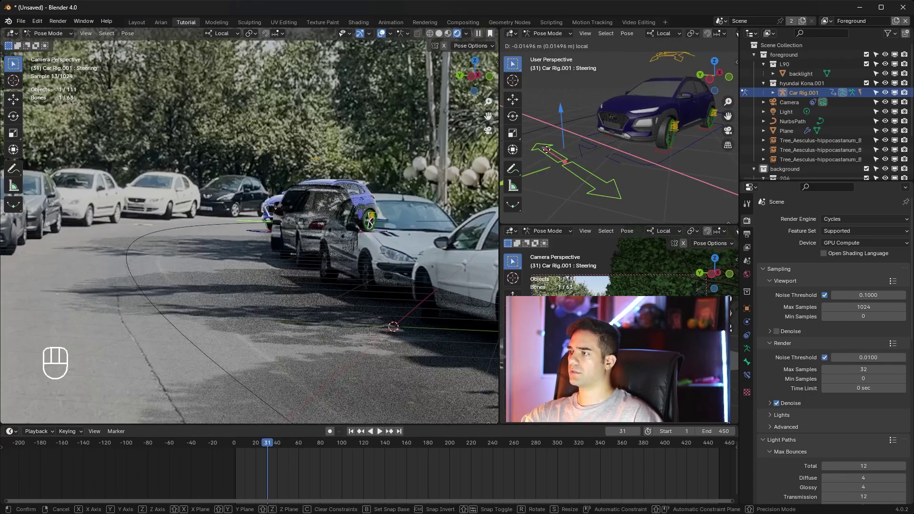
{"action": "left_click_drag", "start_coordinate": [546, 148], "coordinate": [552, 150]}
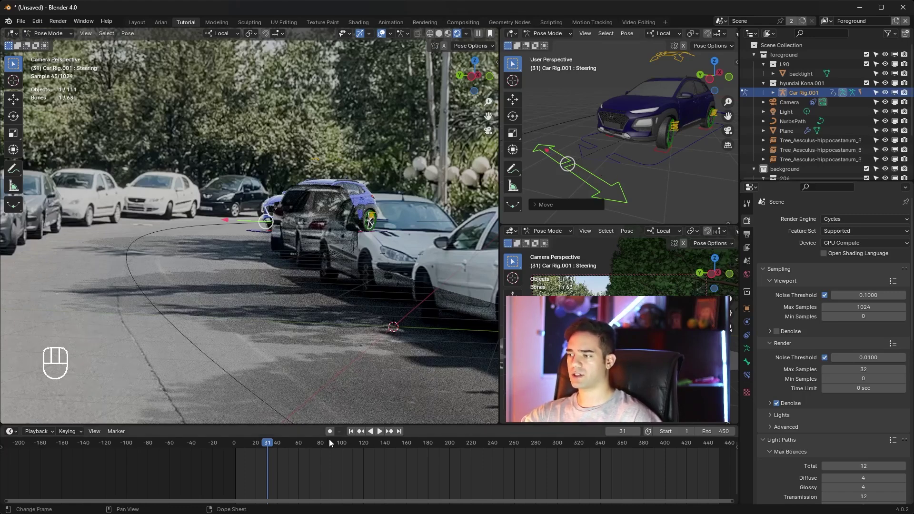
{"action": "left_click_drag", "start_coordinate": [546, 150], "coordinate": [550, 149]}
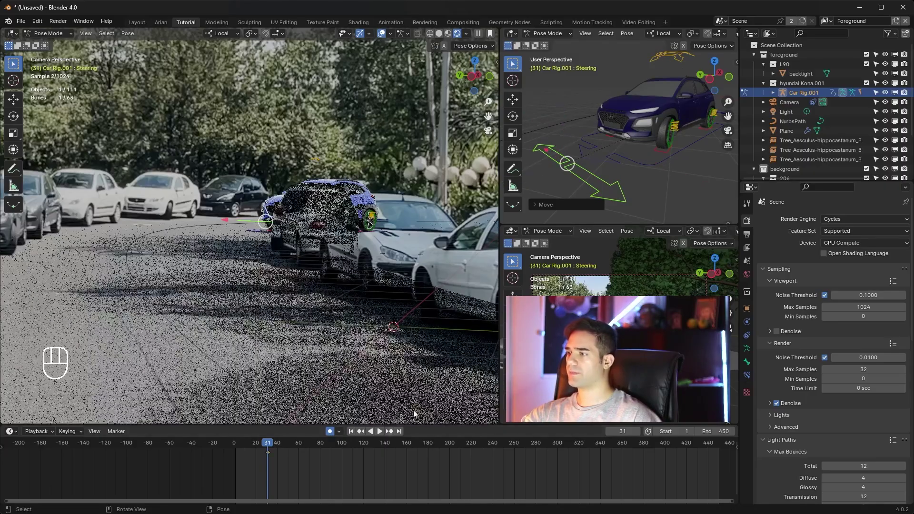
- Advance to frame 105 and shift the Steering bone sideways to key the straightening of the wheels
{"action": "key", "text": "space"}
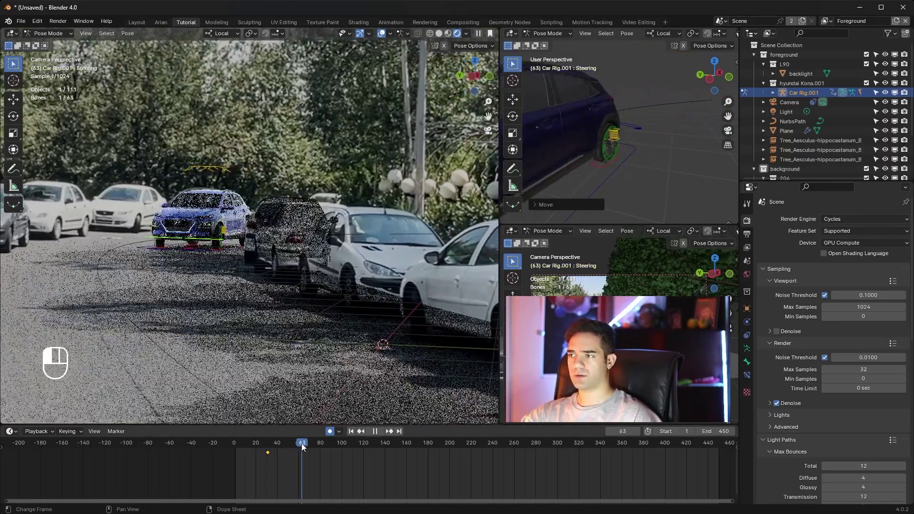
{"action": "key", "text": "space"}
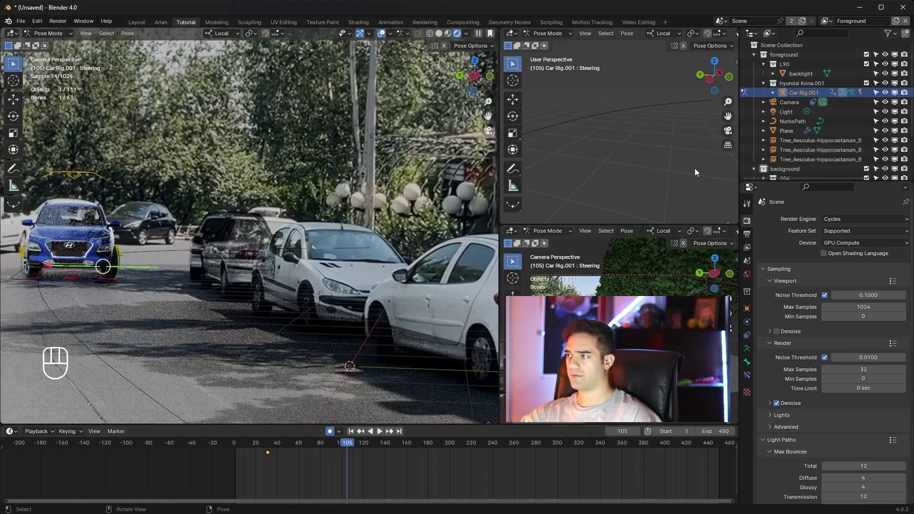
{"action": "key", "text": "KP_Decimal"}
{"action": "middle_click_drag", "start_coordinate": [577, 154], "coordinate": [617, 126], "text": "shift"}
{"action": "left_click_drag", "start_coordinate": [617, 161], "coordinate": [559, 157]}
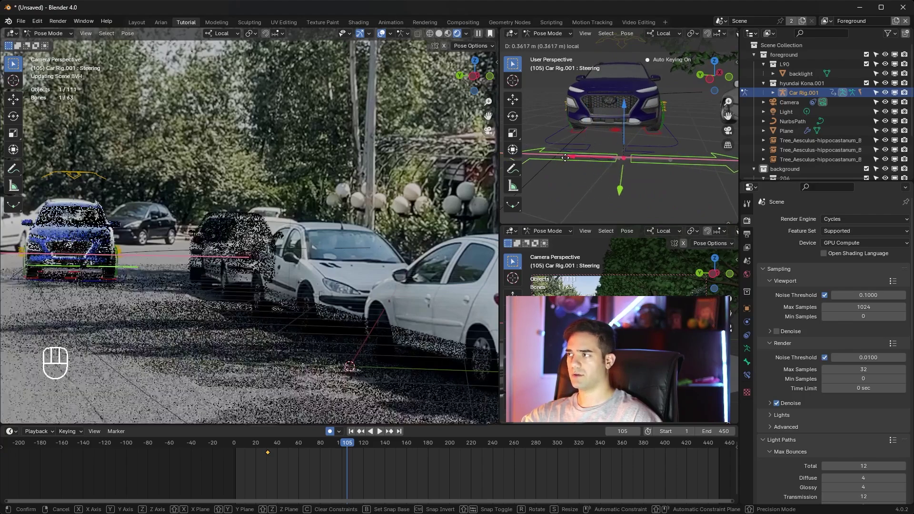
{"action": "scroll", "coordinate": [638, 118], "scroll_direction": "up", "scroll_amount": 2}
{"action": "middle_click_drag", "start_coordinate": [632, 118], "coordinate": [622, 162], "text": "shift"}
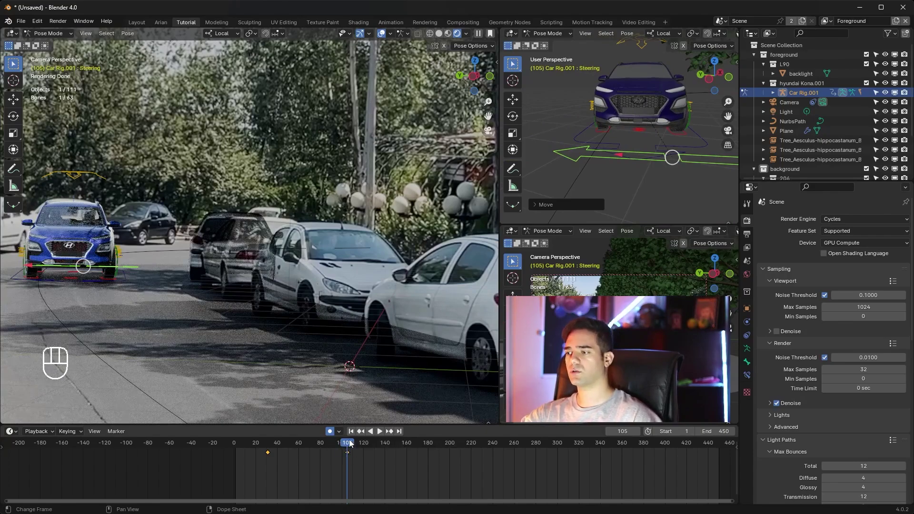
- Review the steering animation up to frame 122 and shift the second Steering keyframe earlier to about frame 94
{"action": "left_click_drag", "start_coordinate": [349, 444], "coordinate": [321, 448]}
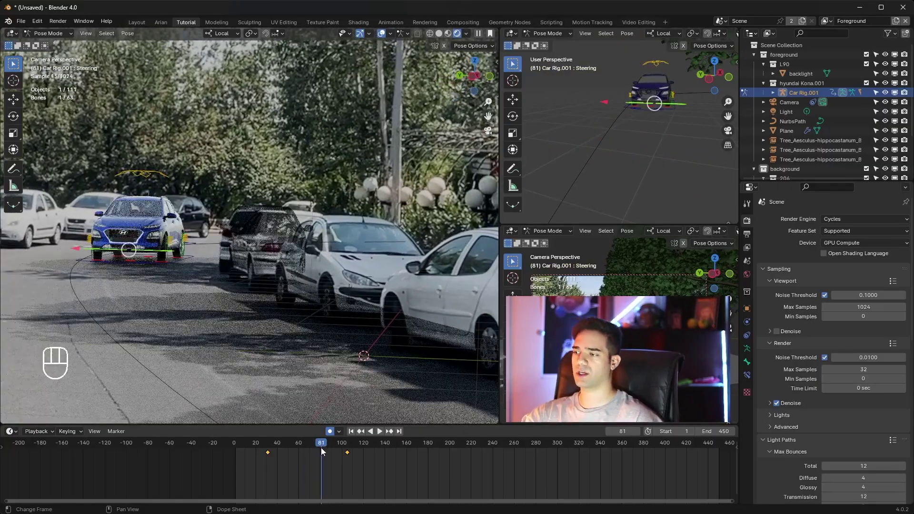
{"action": "key", "text": "space"}
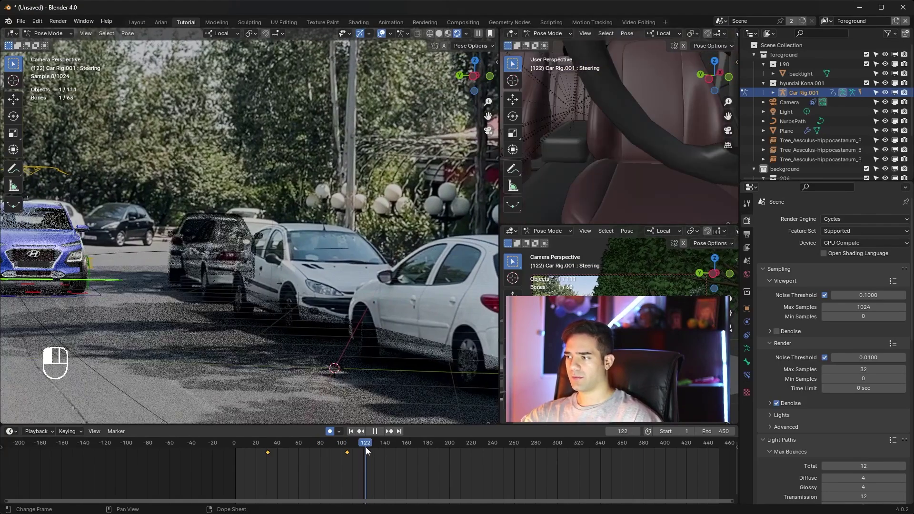
{"action": "key", "text": "space"}
{"action": "left_click", "coordinate": [348, 453]}
{"action": "left_click_drag", "start_coordinate": [348, 452], "coordinate": [336, 453]}
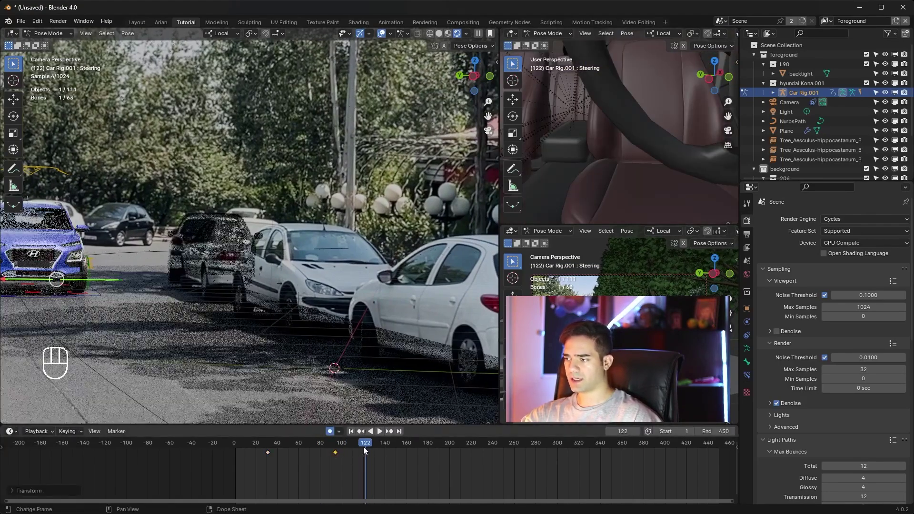
- Move the Steering bone sideways at frame 122 to key the wheel angle there
{"action": "middle_click_drag", "start_coordinate": [562, 197], "coordinate": [632, 156]}
{"action": "middle_click_drag", "start_coordinate": [388, 233], "coordinate": [304, 270]}
{"action": "scroll", "coordinate": [654, 154], "scroll_direction": "down", "scroll_amount": 3}
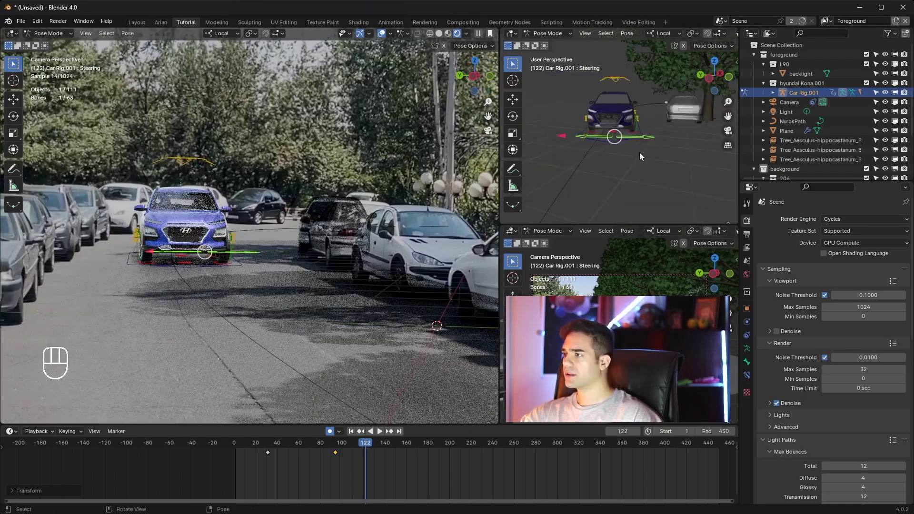
{"action": "middle_click_drag", "start_coordinate": [639, 153], "coordinate": [613, 174]}
{"action": "key", "text": "KP_Decimal"}
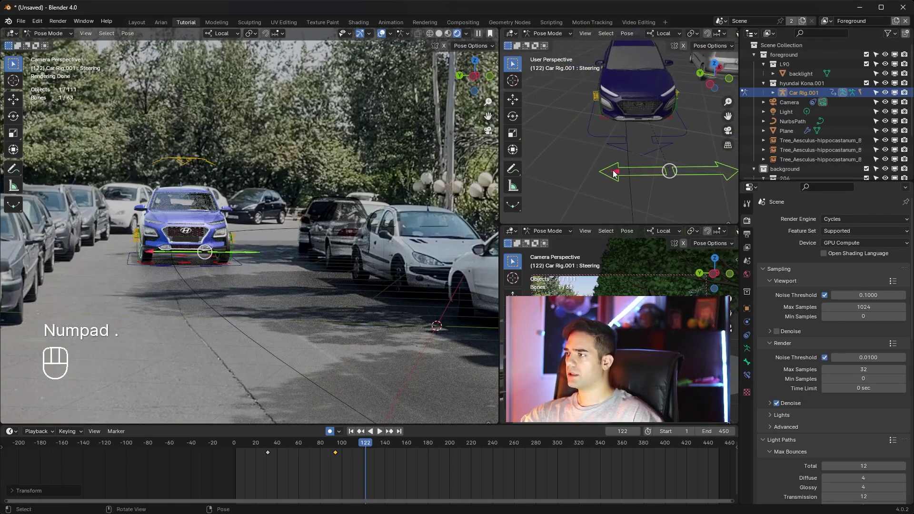
{"action": "left_click_drag", "start_coordinate": [613, 174], "coordinate": [584, 171]}
{"action": "middle_click_drag", "start_coordinate": [672, 103], "coordinate": [719, 137]}
- Select the rig's Suspension bone above the car's roof and go to frame 31
{"action": "left_click_drag", "start_coordinate": [366, 450], "coordinate": [297, 443]}
{"action": "middle_click_drag", "start_coordinate": [524, 165], "coordinate": [701, 216], "text": "shift"}
{"action": "middle_click_drag", "start_coordinate": [666, 118], "coordinate": [572, 143]}
{"action": "key", "text": "KP_Decimal"}
{"action": "left_click", "coordinate": [662, 64]}
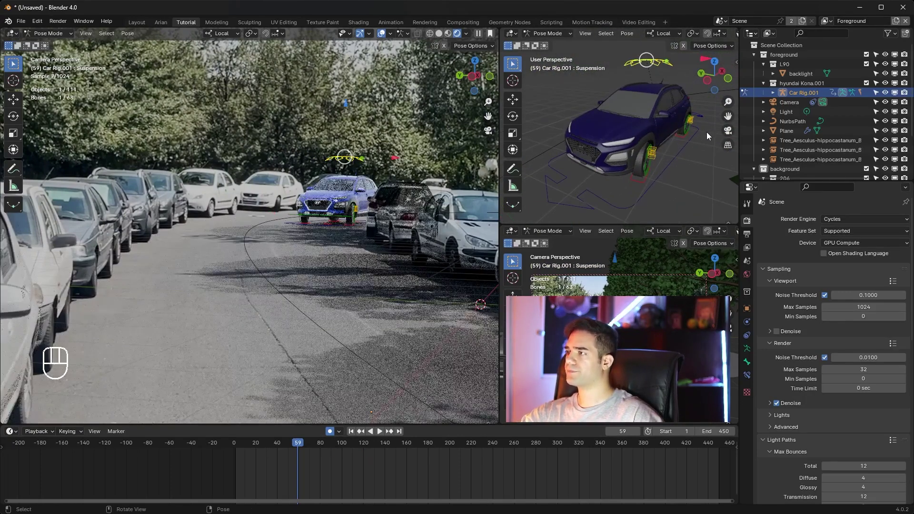
{"action": "middle_click_drag", "start_coordinate": [707, 133], "coordinate": [658, 213], "text": "shift"}
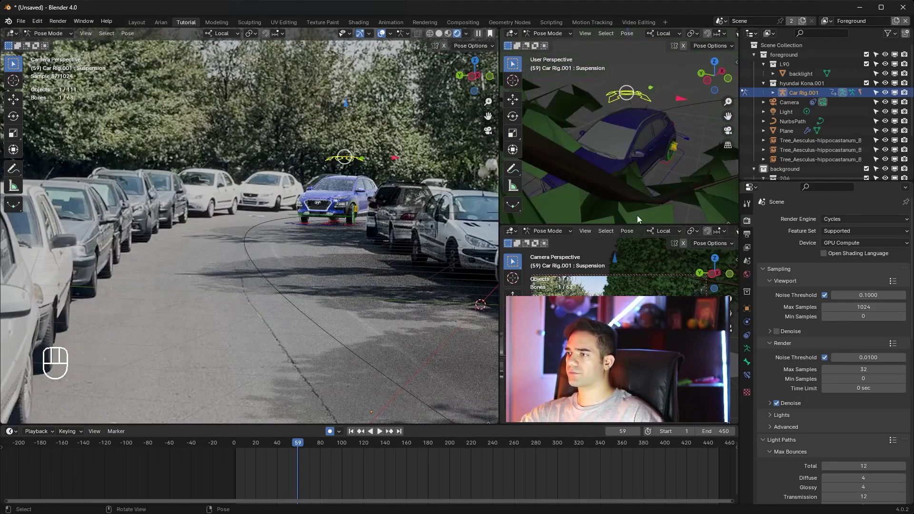
{"action": "left_click_drag", "start_coordinate": [315, 449], "coordinate": [267, 445]}
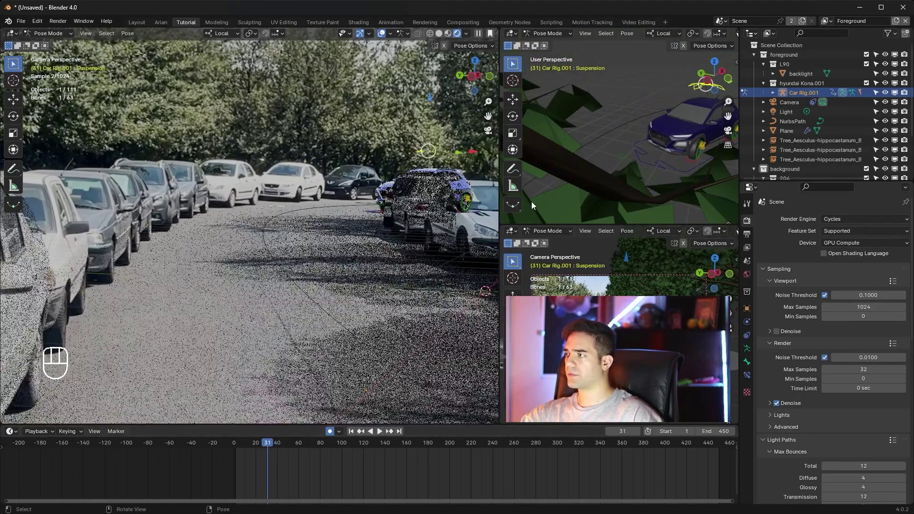
- Move the Suspension bone sideways to key the car body's lean at frame 31
{"action": "middle_click_drag", "start_coordinate": [531, 202], "coordinate": [550, 197], "text": "shift"}
{"action": "middle_click_drag", "start_coordinate": [655, 130], "coordinate": [581, 127]}
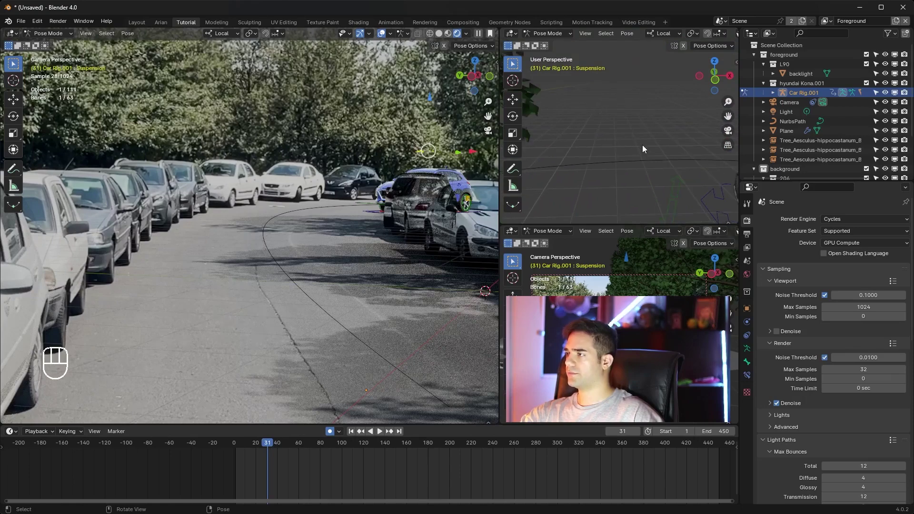
{"action": "key", "text": "KP_Decimal"}
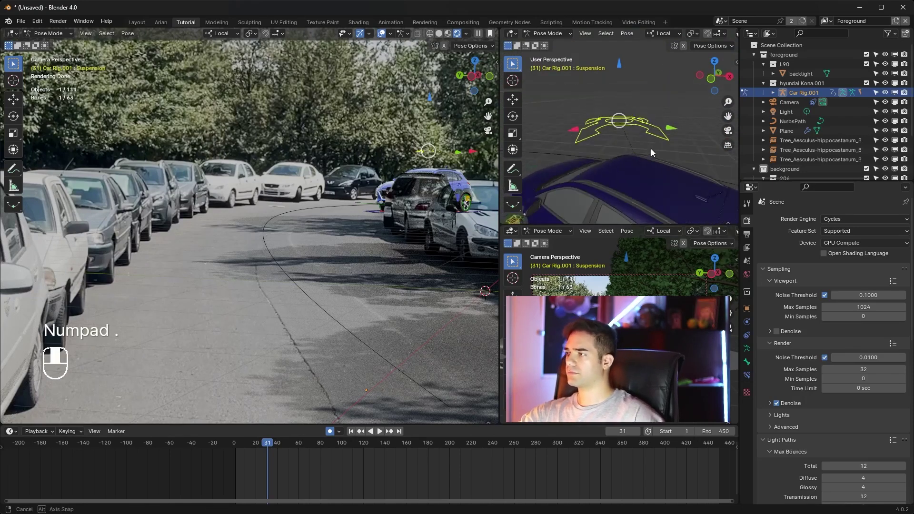
{"action": "middle_click_drag", "start_coordinate": [646, 147], "coordinate": [594, 138]}
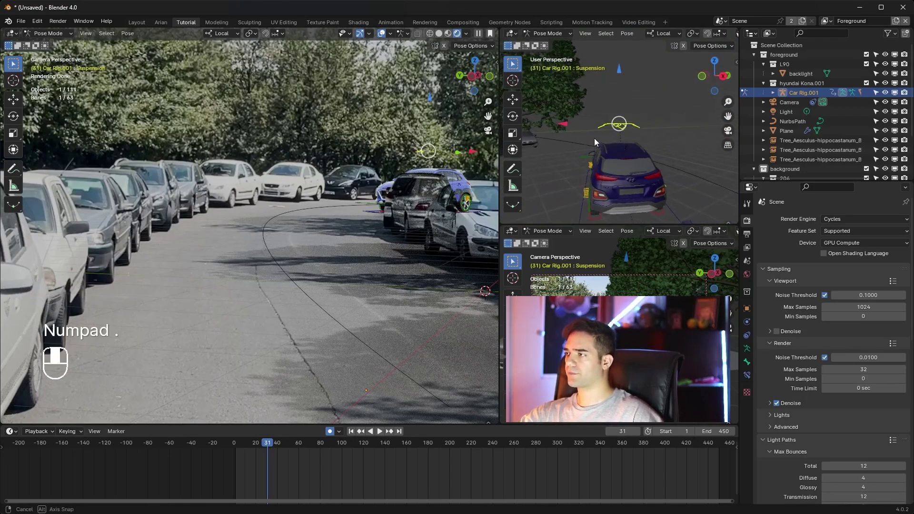
{"action": "left_click_drag", "start_coordinate": [563, 125], "coordinate": [653, 149]}
{"action": "mouse_move", "coordinate": [652, 149]}
{"action": "middle_mouse_down", "text": "shift"}
{"action": "mouse_move", "coordinate": [650, 132]}
{"action": "mouse_move", "coordinate": [665, 127]}
{"action": "mouse_move", "coordinate": [673, 150]}
{"action": "mouse_move", "coordinate": [648, 148]}
{"action": "mouse_move", "coordinate": [659, 149]}
{"action": "middle_mouse_up", "text": "shift"}
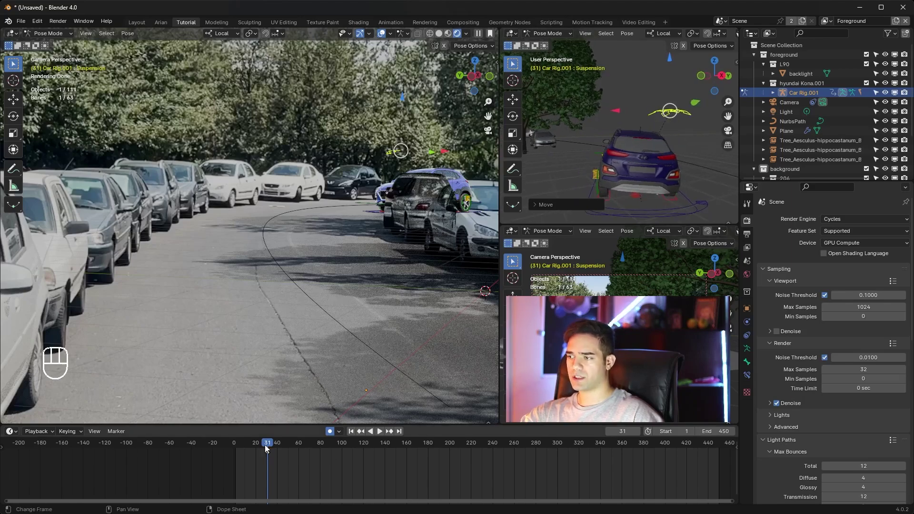
- At frame 139, move the Suspension bone sideways along its local X axis to key the car body's lean
{"action": "left_click_drag", "start_coordinate": [269, 444], "coordinate": [384, 449]}
{"action": "key", "text": "KP_Decimal"}
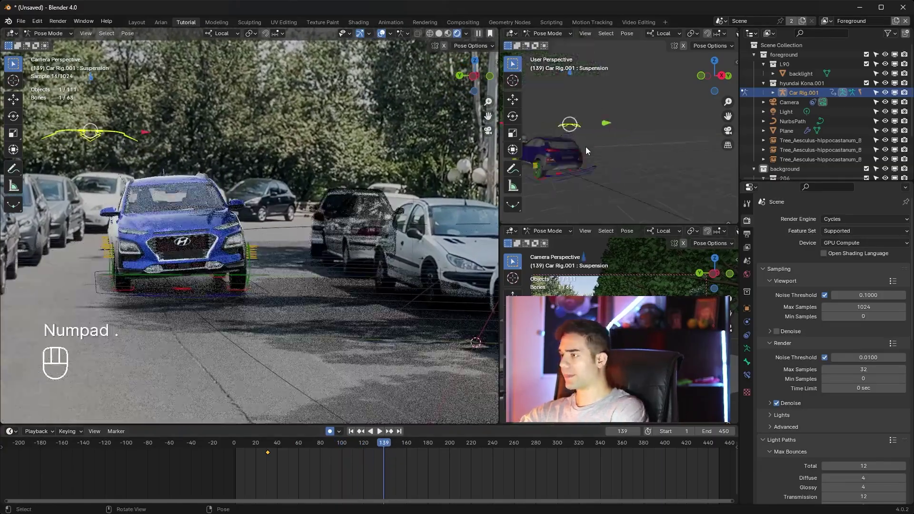
{"action": "middle_click_drag", "start_coordinate": [625, 144], "coordinate": [579, 169]}
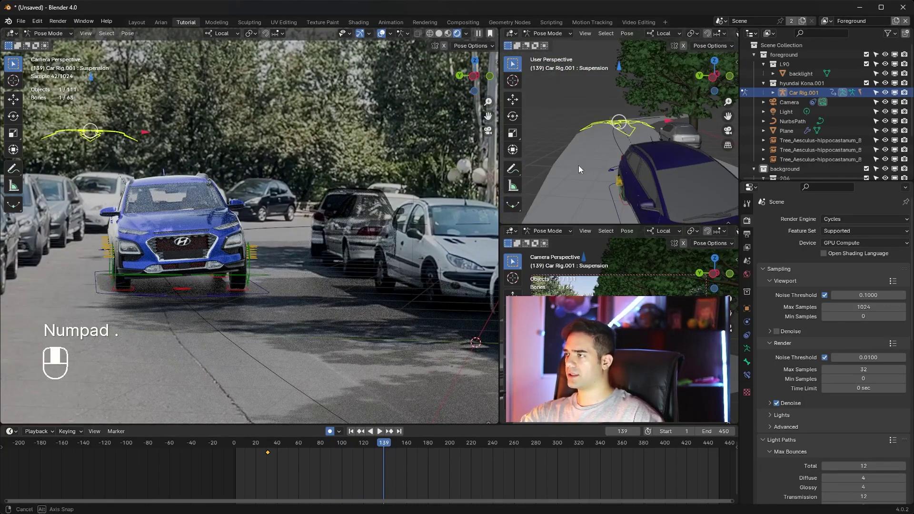
{"action": "key", "text": "g"}
{"action": "key", "text": "x"}
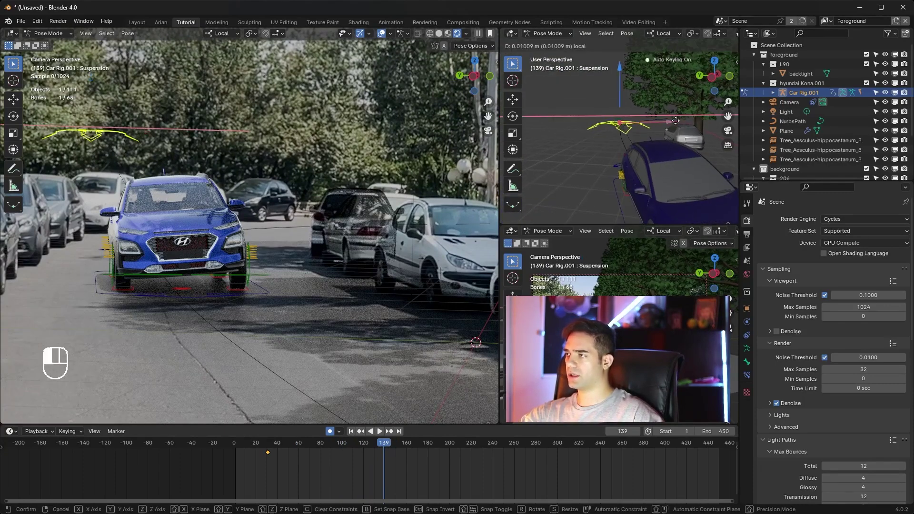
{"action": "left_click", "coordinate": [724, 136]}
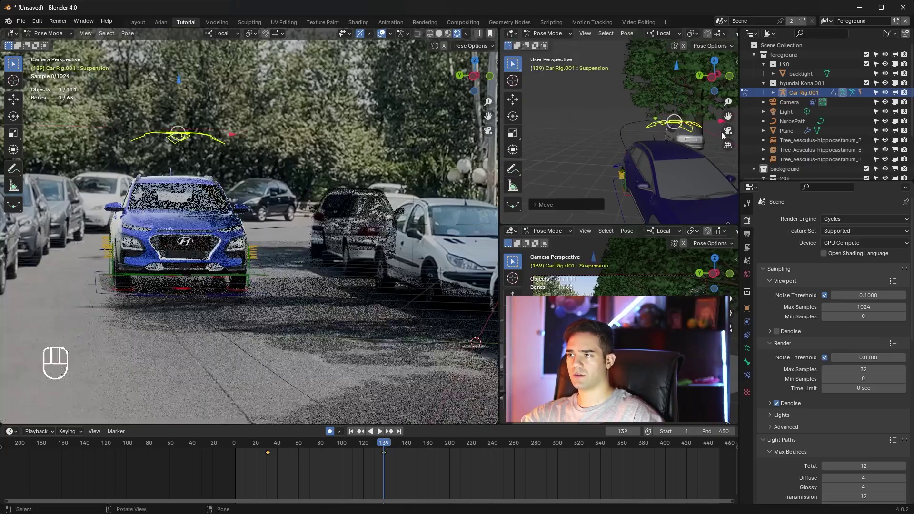
- At frame 109, move the Suspension bone along local X in the opposite direction to key the body lean there
{"action": "left_click_drag", "start_coordinate": [383, 447], "coordinate": [352, 448]}
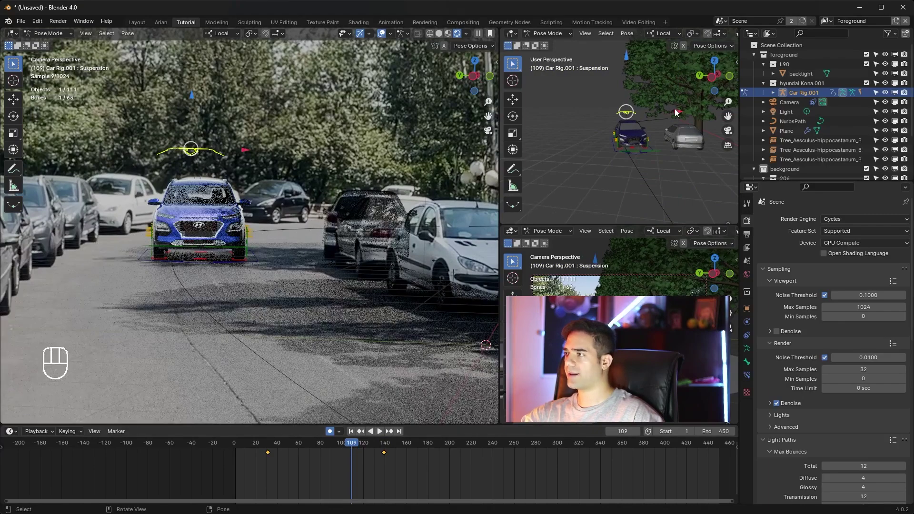
{"action": "key", "text": "g"}
{"action": "key", "text": "x"}
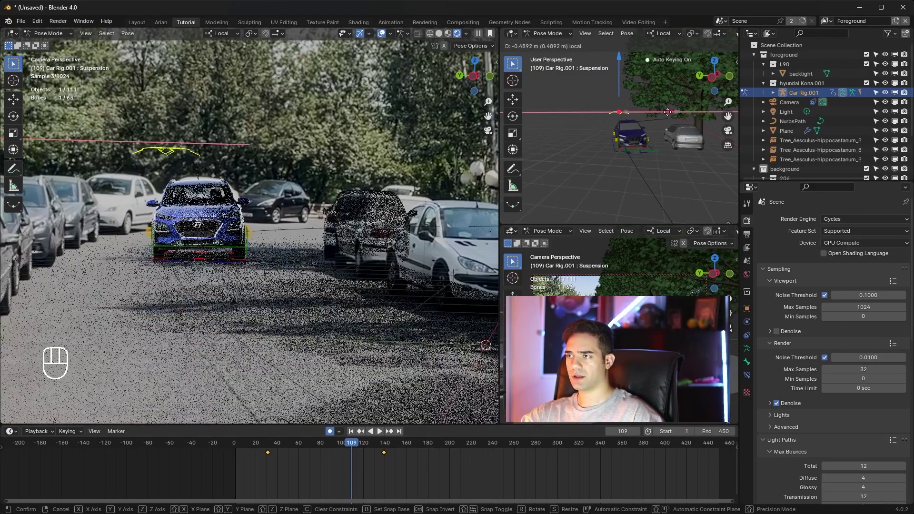
{"action": "left_click", "coordinate": [660, 112]}
- At frame 158, move the Suspension bone along the car's length on its local Y axis to key the body's pitch
{"action": "left_click_drag", "start_coordinate": [352, 447], "coordinate": [404, 457]}
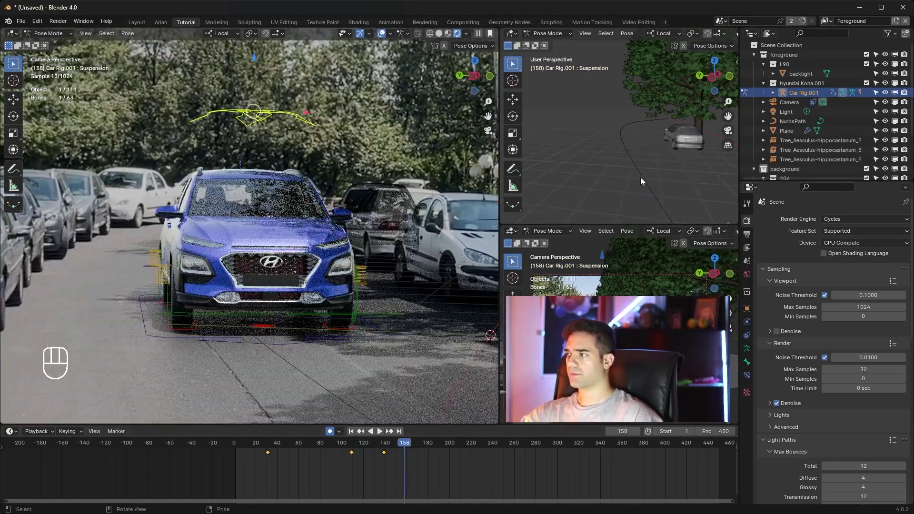
{"action": "key", "text": "KP_Decimal"}
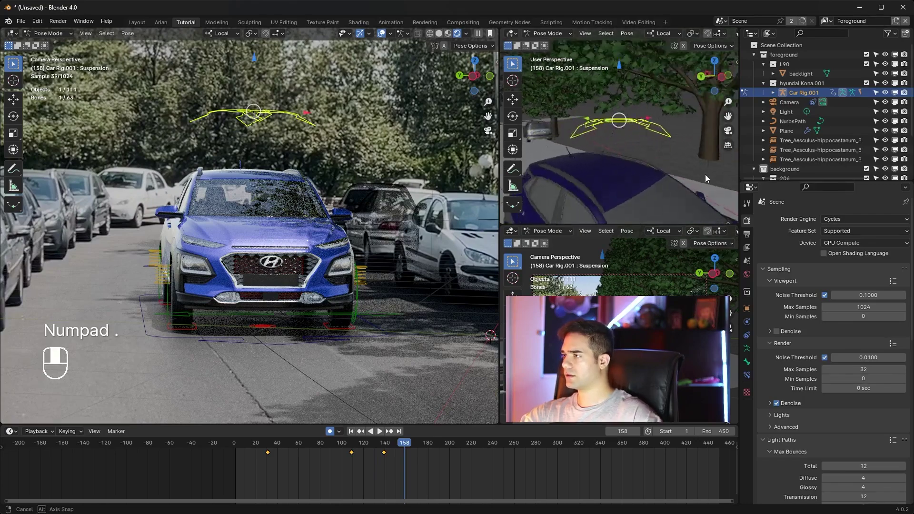
{"action": "left_click_drag", "start_coordinate": [569, 123], "coordinate": [520, 121]}
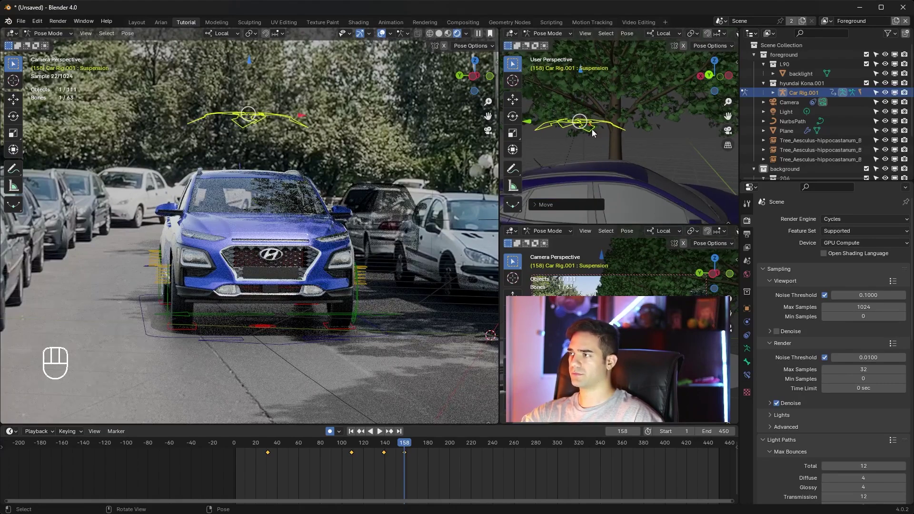
{"action": "left_click_drag", "start_coordinate": [534, 122], "coordinate": [560, 124]}
- Play back and scrub the drive between frames 162 and 178 in the full camera view to check the suspension motion
{"action": "scroll", "coordinate": [661, 128], "scroll_direction": "down", "scroll_amount": 5}
{"action": "left_click_drag", "start_coordinate": [409, 445], "coordinate": [409, 445]}
{"action": "scroll", "coordinate": [381, 328], "scroll_direction": "down", "scroll_amount": 2}
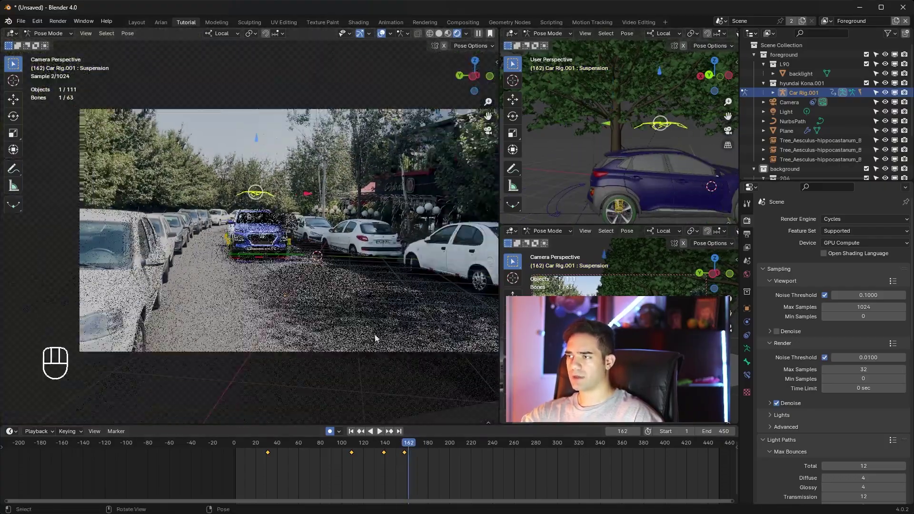
{"action": "key", "text": "space"}
{"action": "left_click_drag", "start_coordinate": [444, 443], "coordinate": [426, 455]}
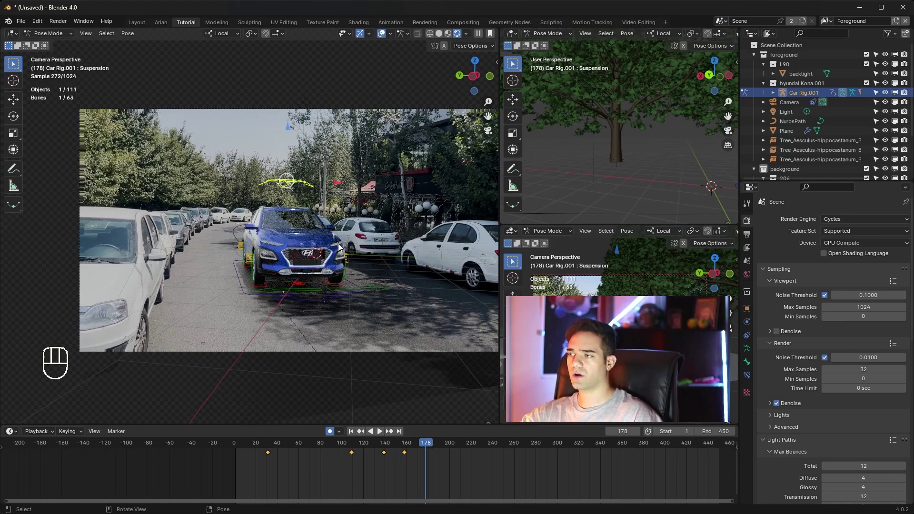
{"action": "left_click_drag", "start_coordinate": [427, 443], "coordinate": [409, 443]}
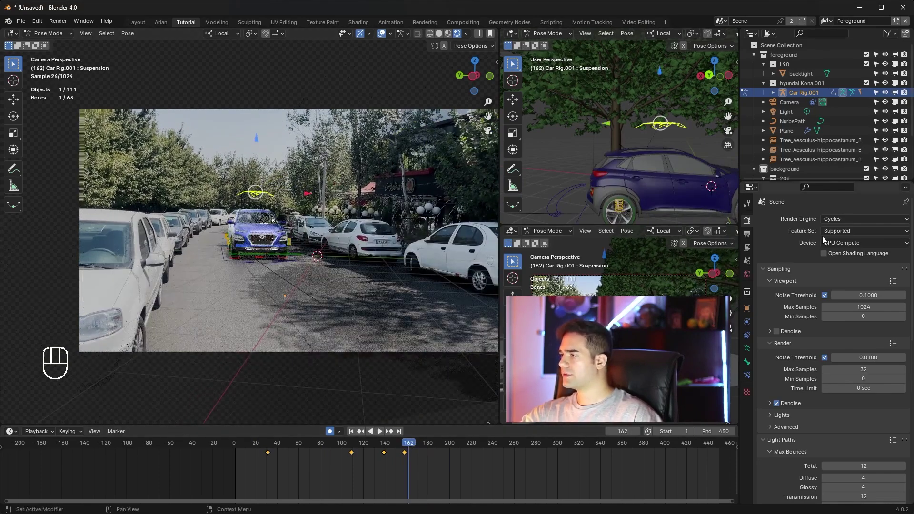
- Examine the Cycles sampling and light path settings, the output resolution, frame range and file format, and the shot at frame 183
{"action": "scroll", "coordinate": [798, 317], "scroll_direction": "down", "scroll_amount": 4}
{"action": "scroll", "coordinate": [793, 330], "scroll_direction": "down", "scroll_amount": 13}
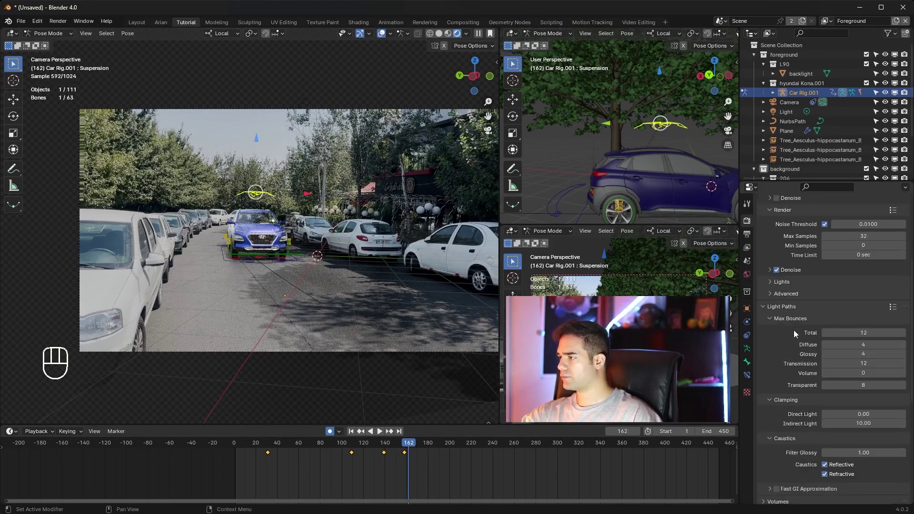
{"action": "scroll", "coordinate": [789, 355], "scroll_direction": "up", "scroll_amount": 17}
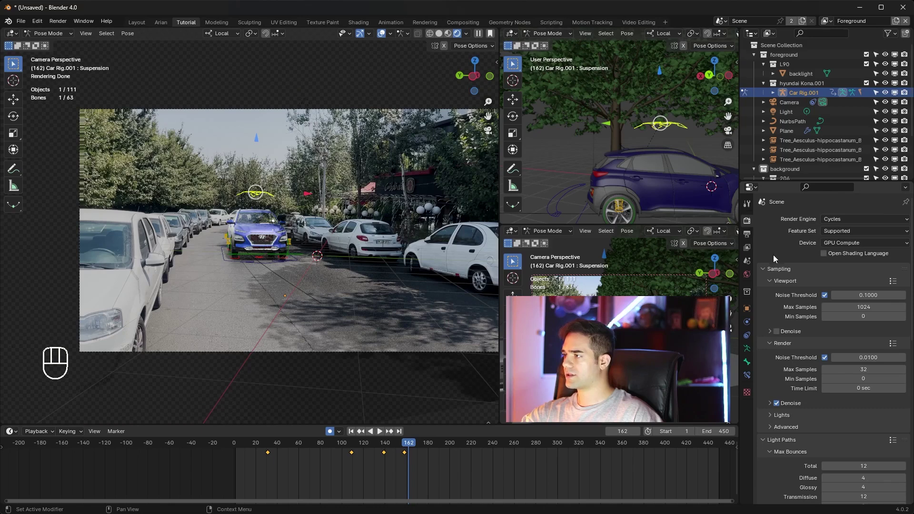
{"action": "left_click", "coordinate": [747, 234]}
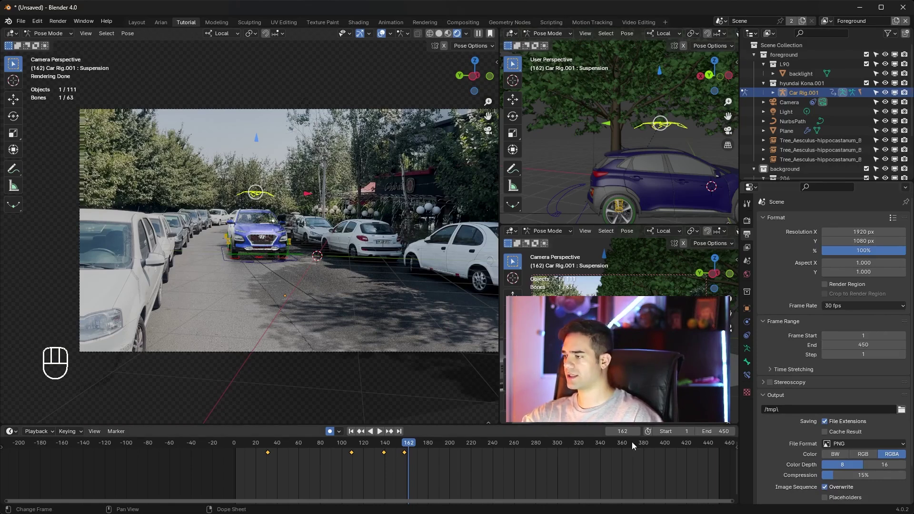
{"action": "scroll", "coordinate": [795, 365], "scroll_direction": "down", "scroll_amount": 2}
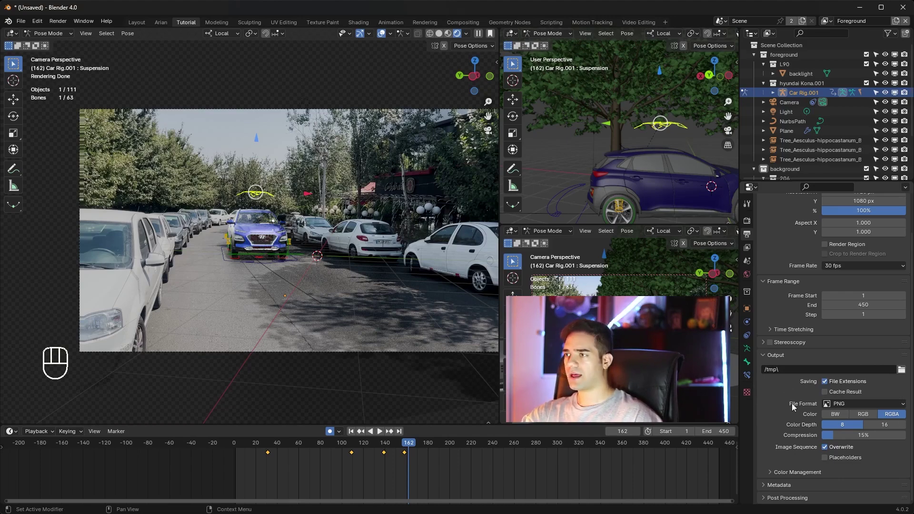
{"action": "left_click_drag", "start_coordinate": [414, 446], "coordinate": [431, 444]}
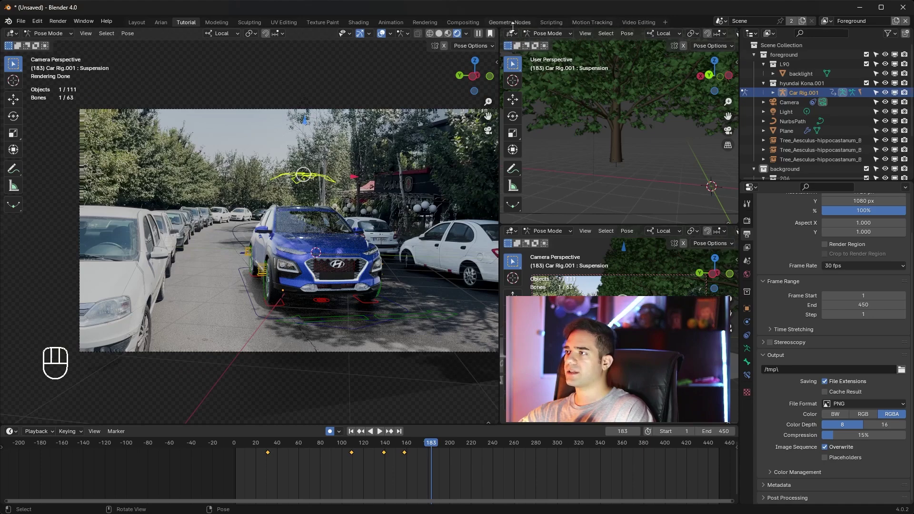
- Open the compositing node tree and move the Foreground Render Layers node up closer beneath the Background one
{"action": "left_click", "coordinate": [463, 22]}
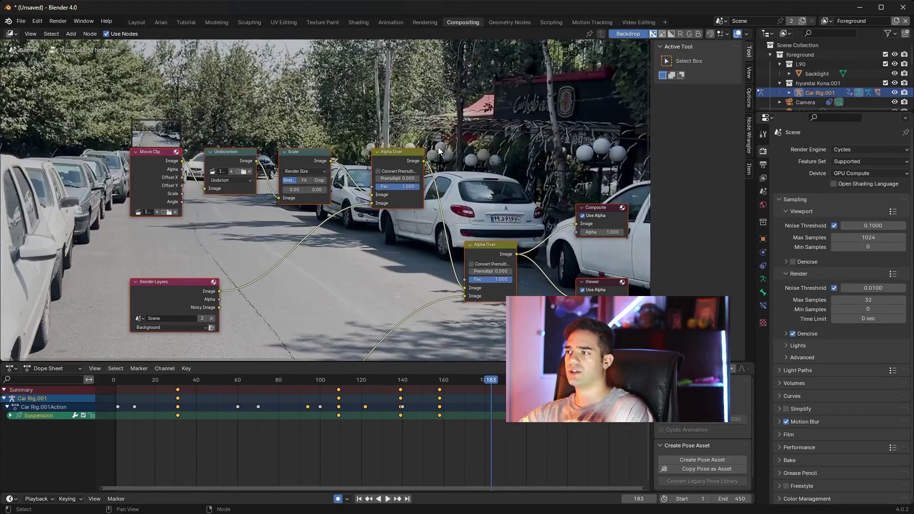
{"action": "scroll", "coordinate": [438, 147], "scroll_direction": "down", "scroll_amount": 1}
{"action": "scroll", "coordinate": [414, 215], "scroll_direction": "up", "scroll_amount": 1}
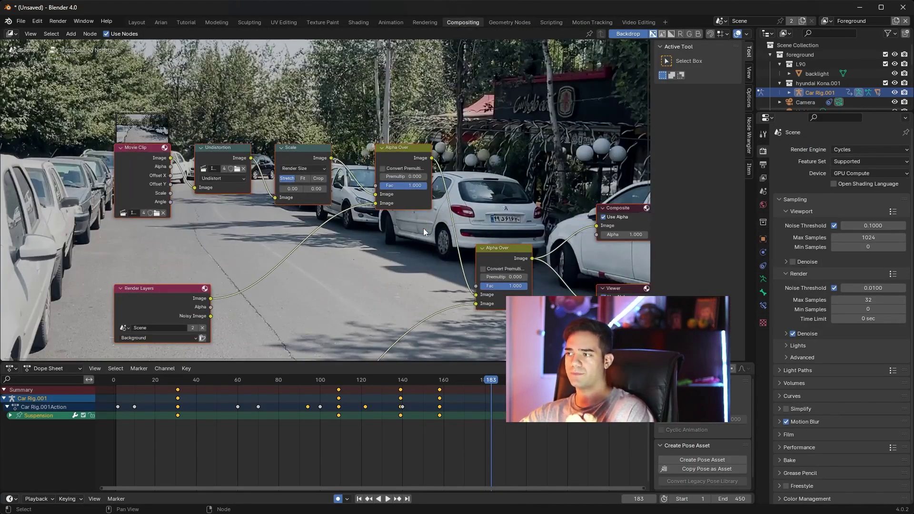
{"action": "scroll", "coordinate": [424, 229], "scroll_direction": "down", "scroll_amount": 1}
{"action": "middle_click_drag", "start_coordinate": [413, 317], "coordinate": [390, 211]}
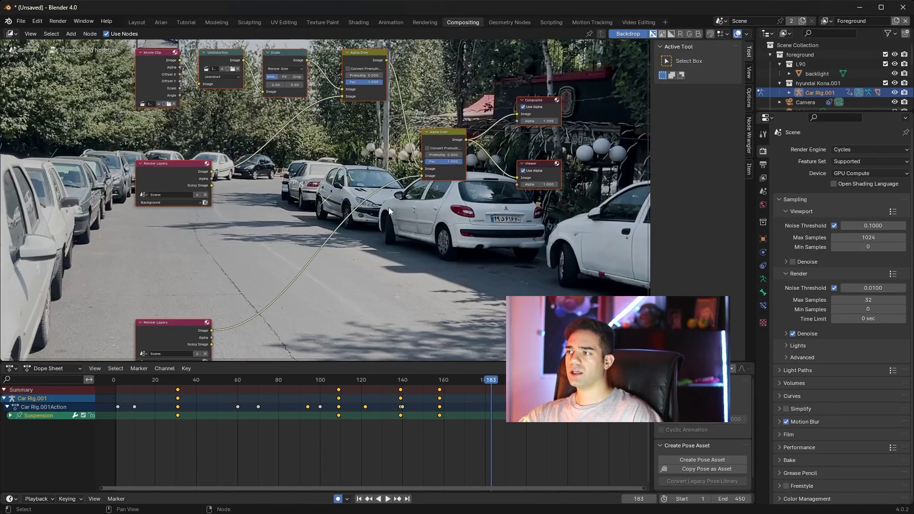
{"action": "middle_click_drag", "start_coordinate": [152, 323], "coordinate": [157, 301]}
{"action": "left_click_drag", "start_coordinate": [157, 301], "coordinate": [181, 224]}
{"action": "middle_click_drag", "start_coordinate": [222, 205], "coordinate": [161, 285]}
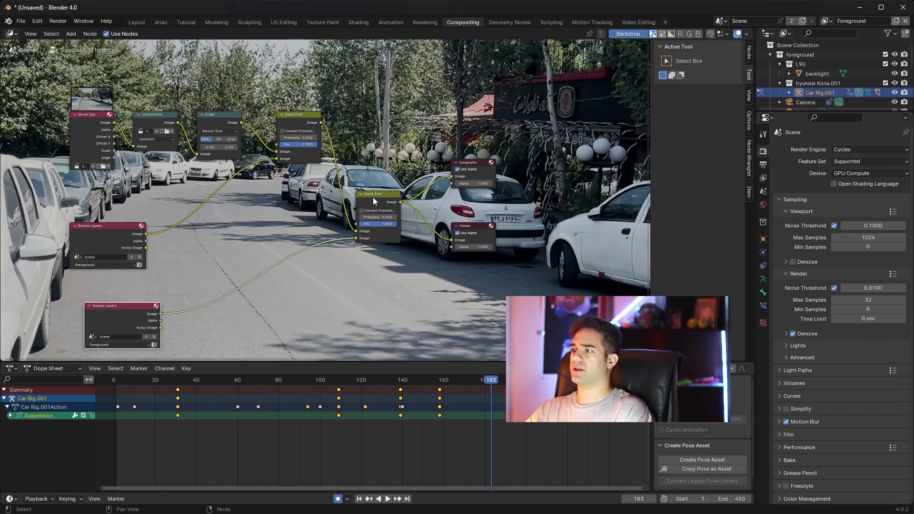
- Return to the Tutorial workspace and play back the car animation in the camera view
{"action": "left_click", "coordinate": [181, 22]}
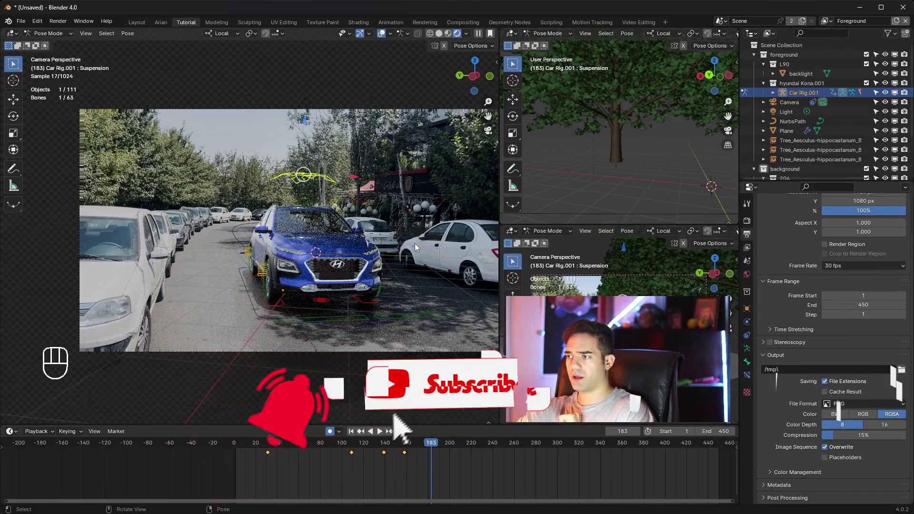
{"action": "key", "text": "space"}
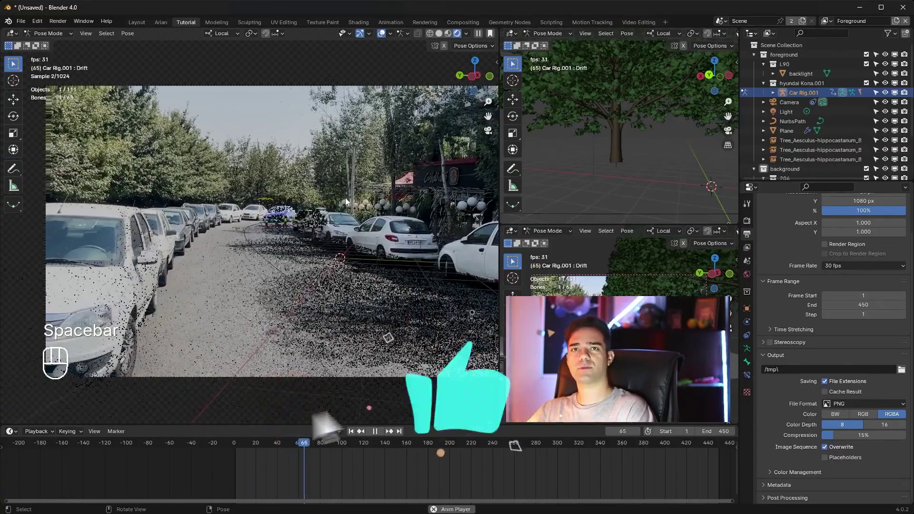